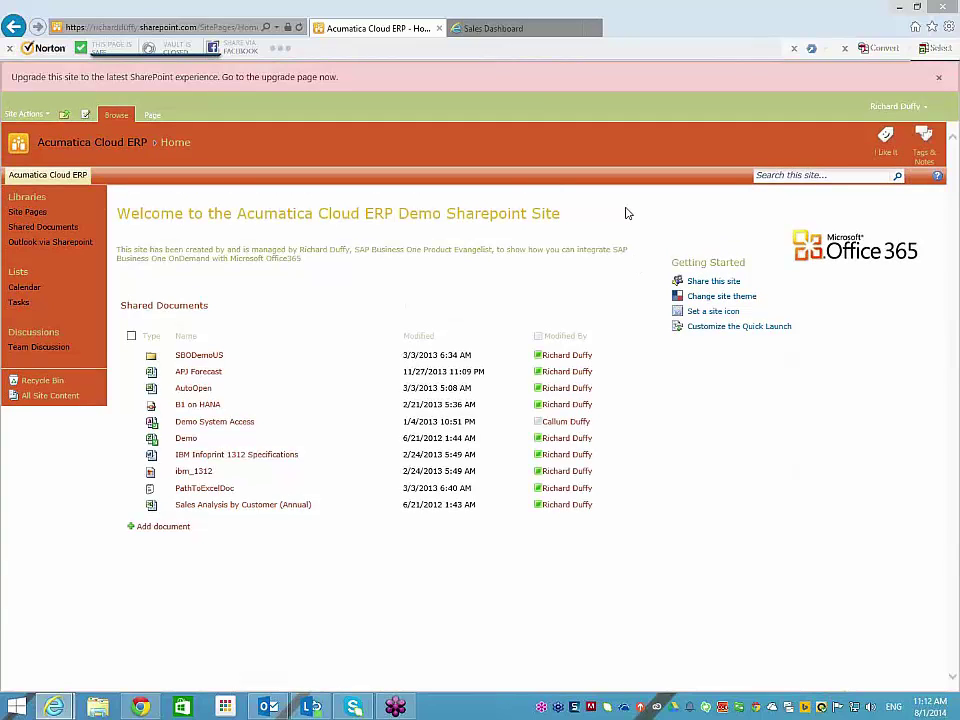
Open the Acumatica Site Map, widen the entries grid, and expand and select the Organization node.
click(510, 33)
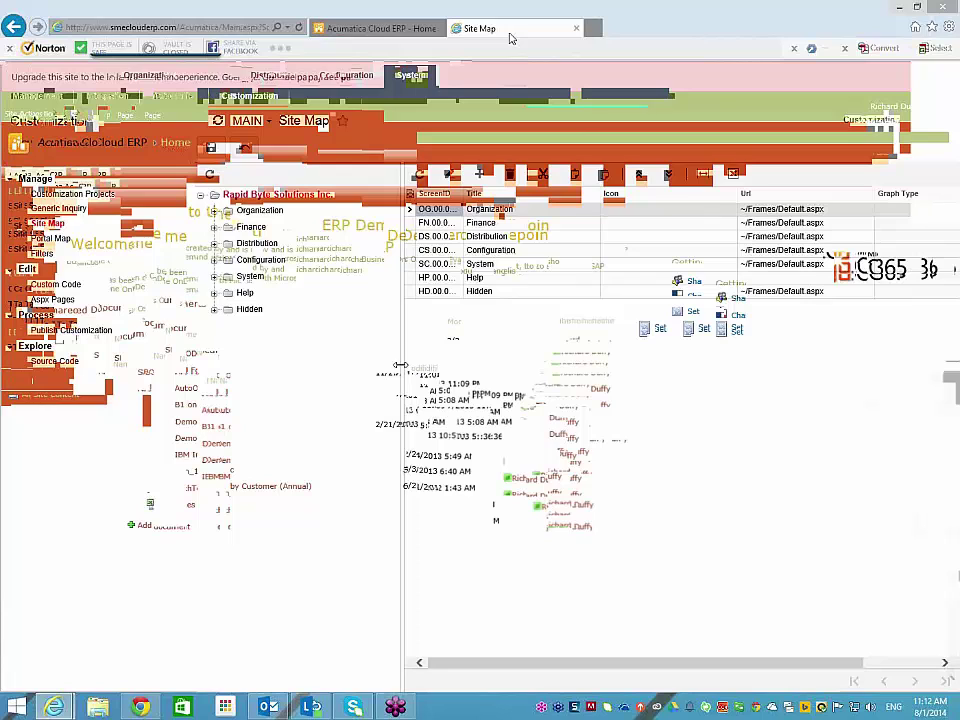
drag(400, 365, 349, 365)
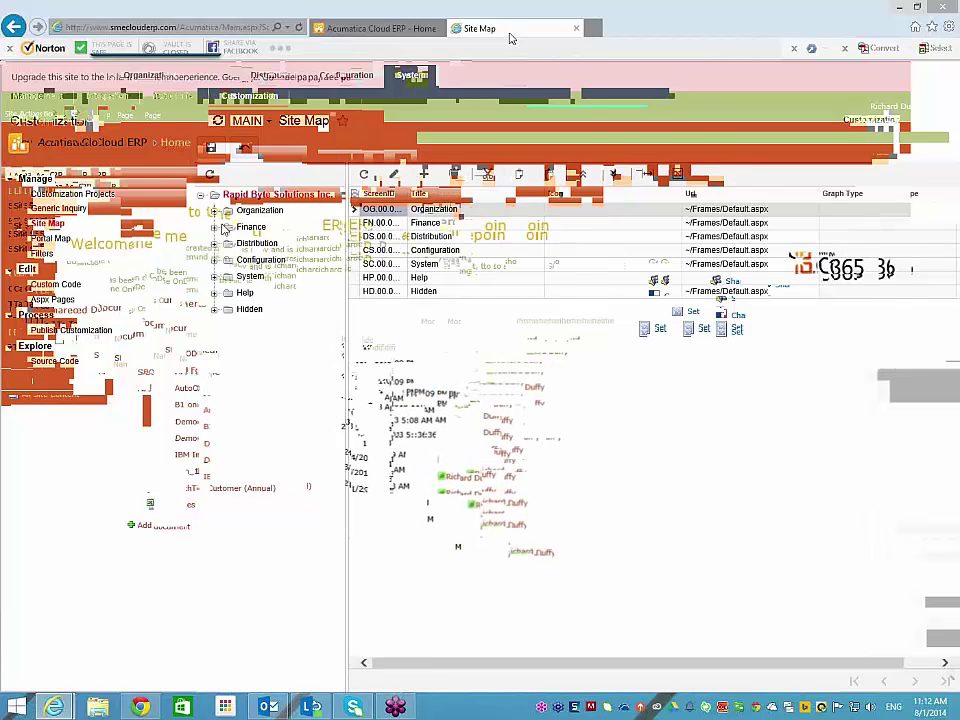
click(217, 210)
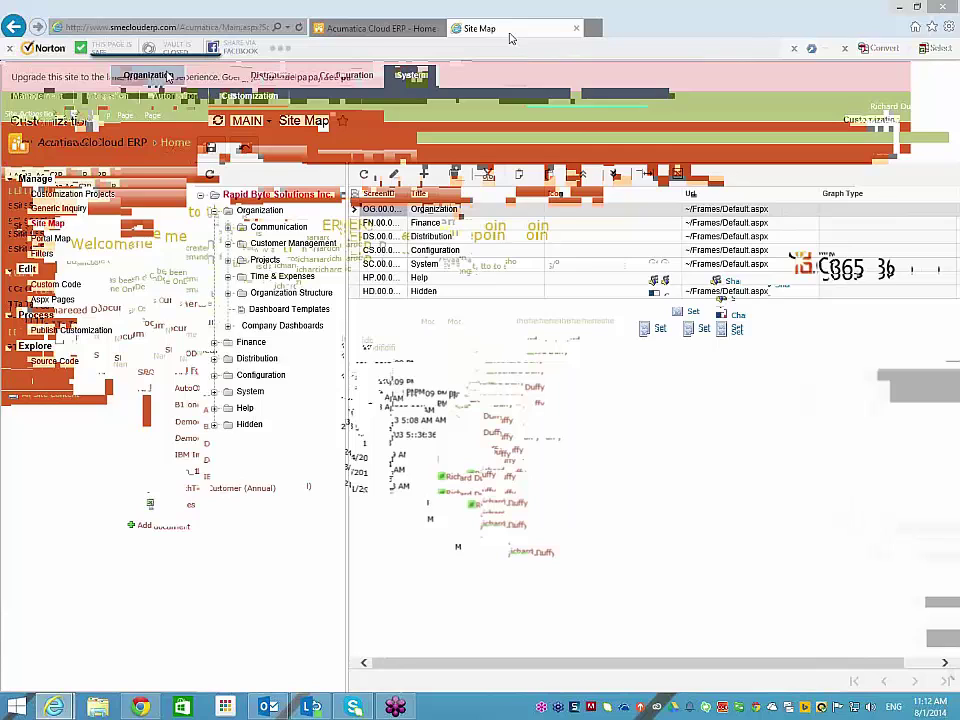
click(261, 211)
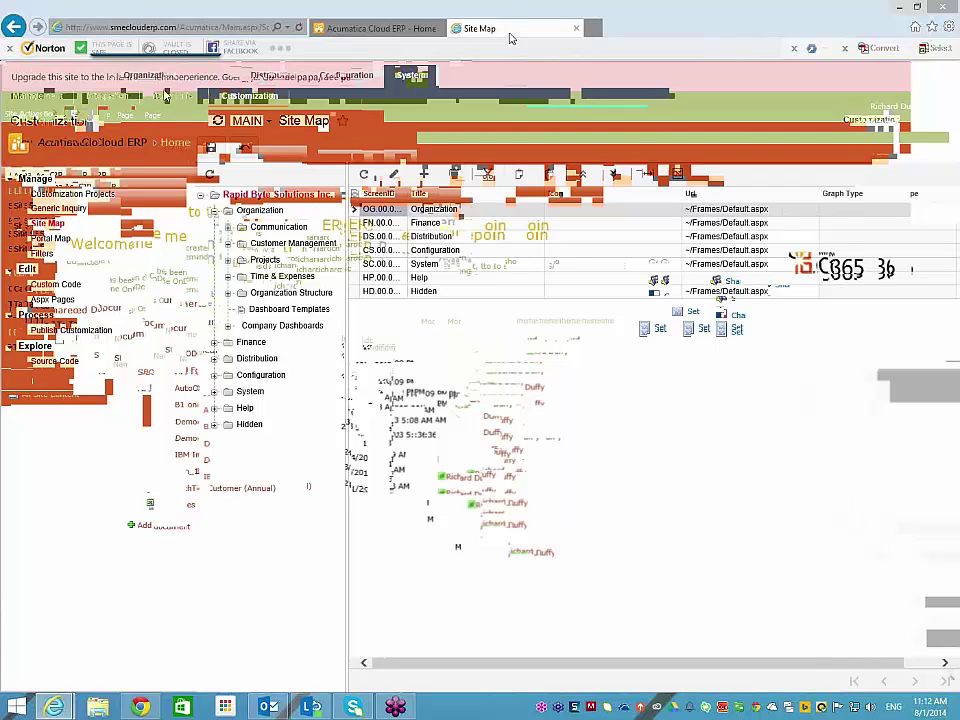
Copy the web address of the SharePoint site's home page and return to the Site Map.
click(399, 32)
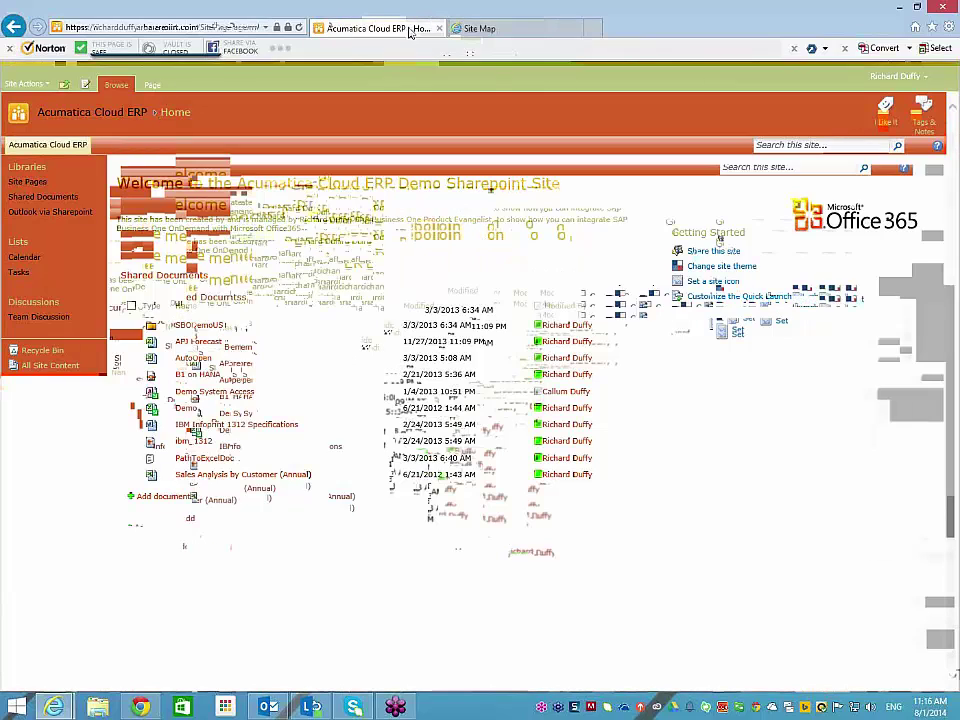
click(192, 28)
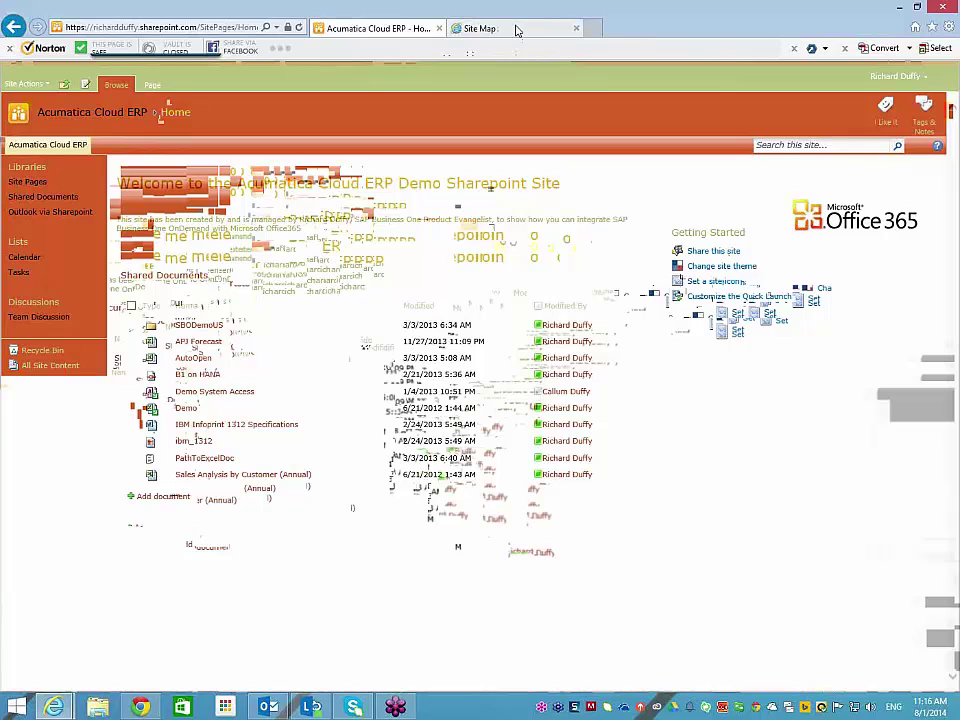
click(516, 30)
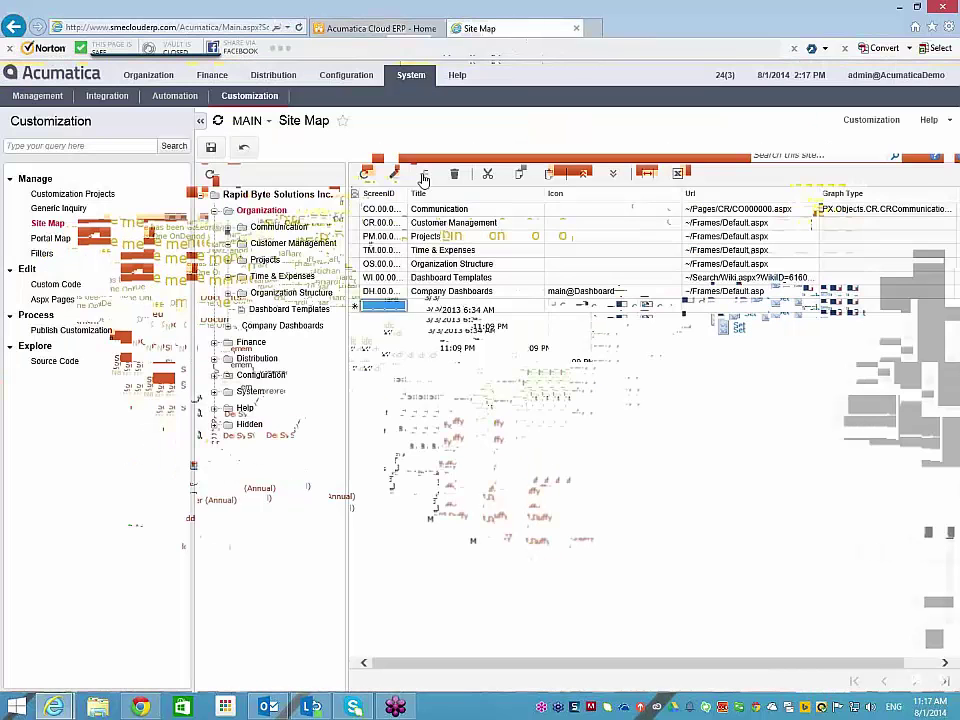
Add a site map entry under Organization with ScreenID SP.00.00.00 and title SharePoint Home Page.
text(SP.)
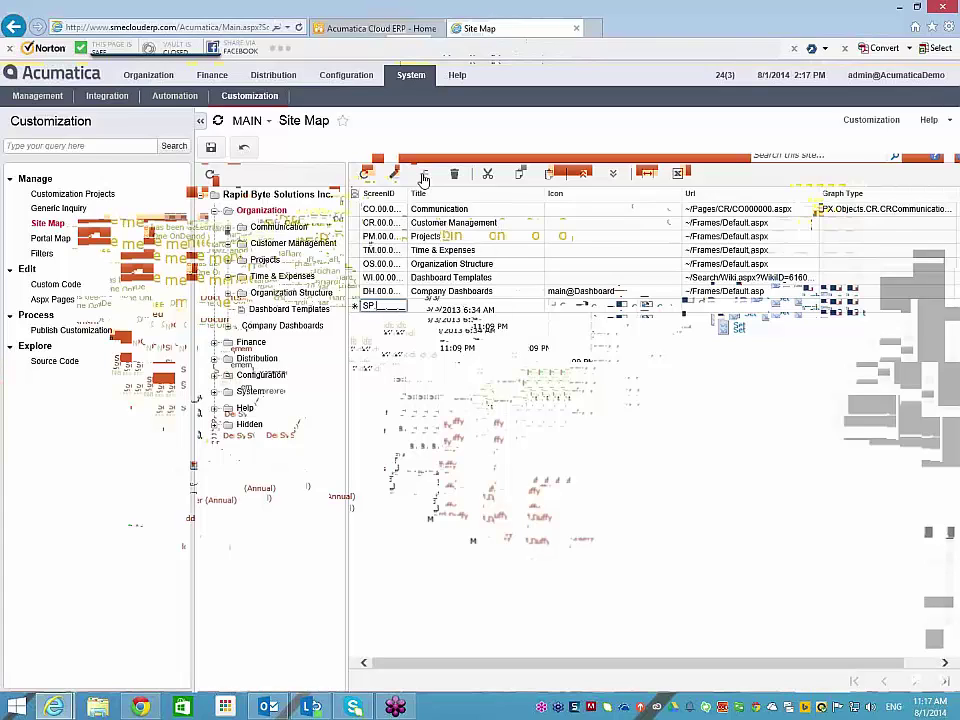
text(00.00.00)
key(Tab)
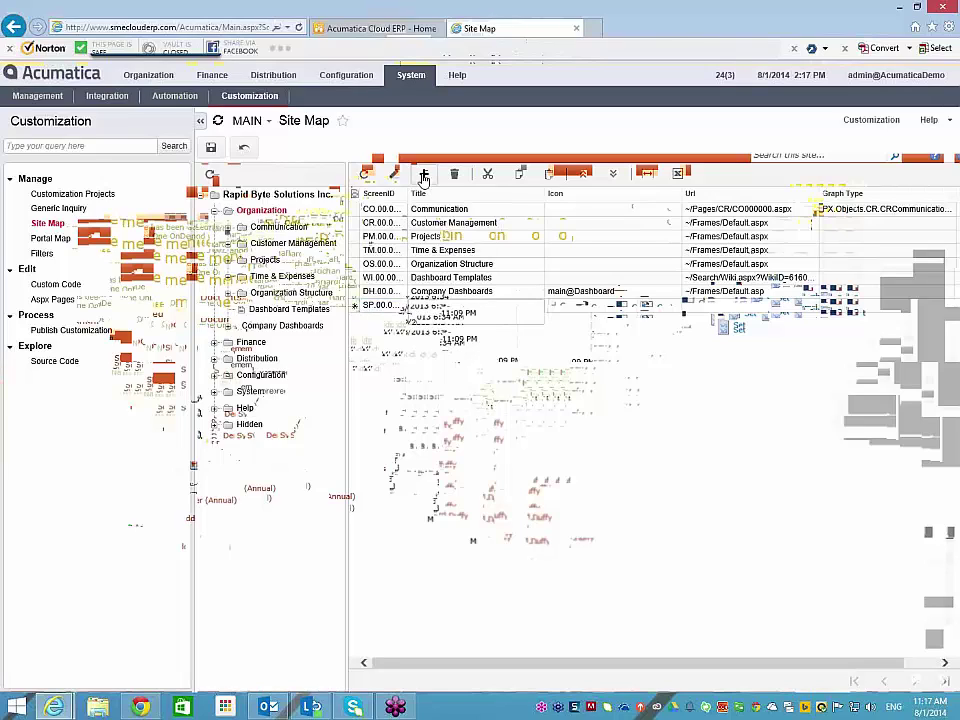
text(SharePoint)
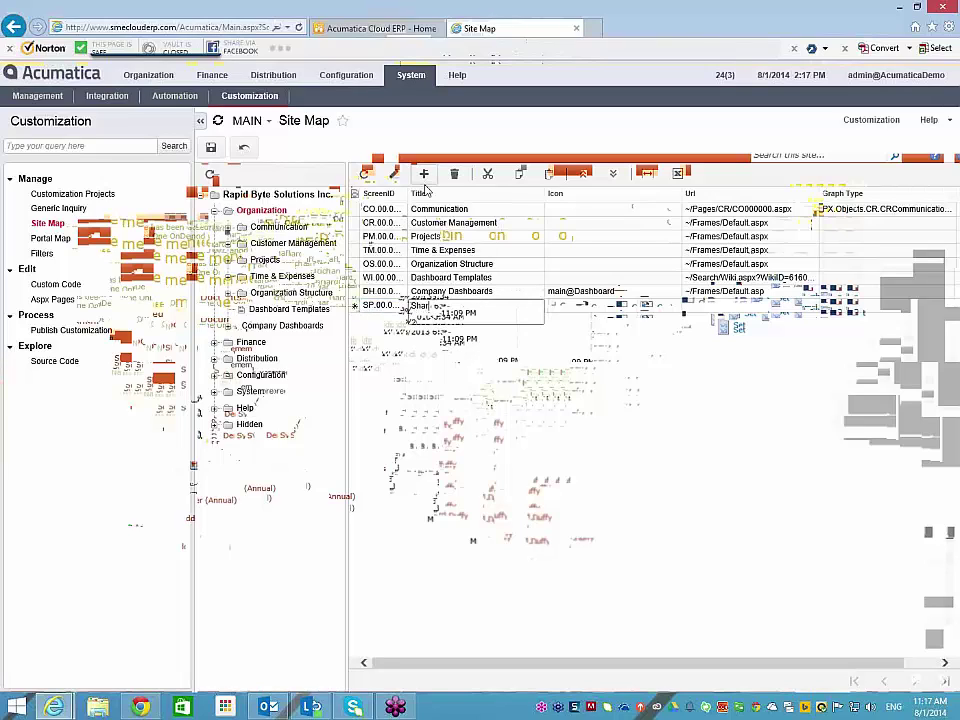
text( Home Page)
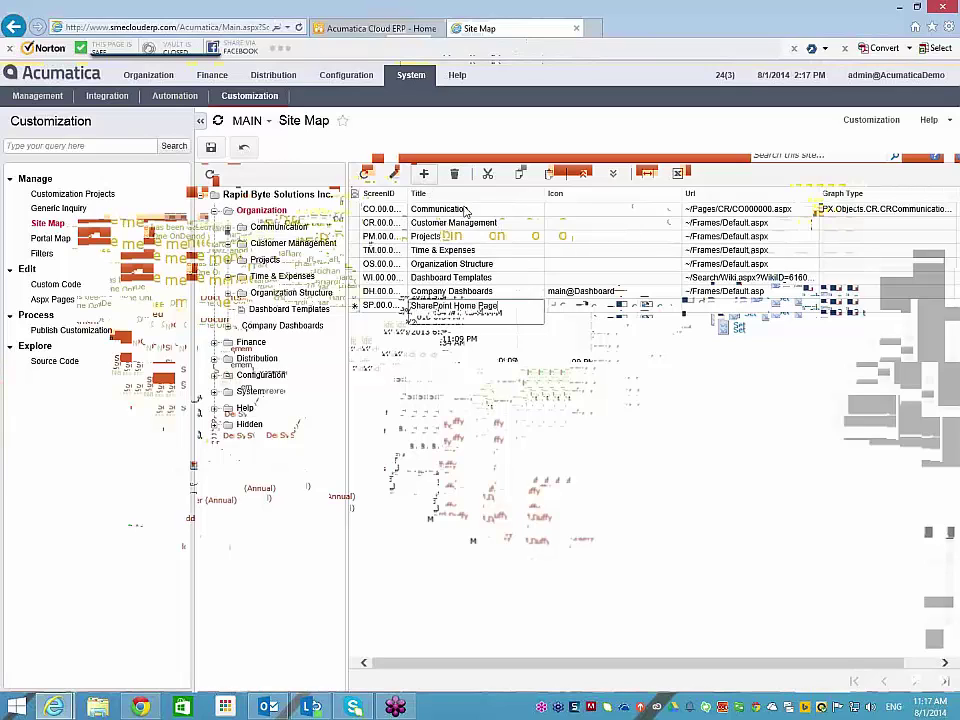
Set the icon of the SharePoint Home Page entry to control@Info.
click(567, 305)
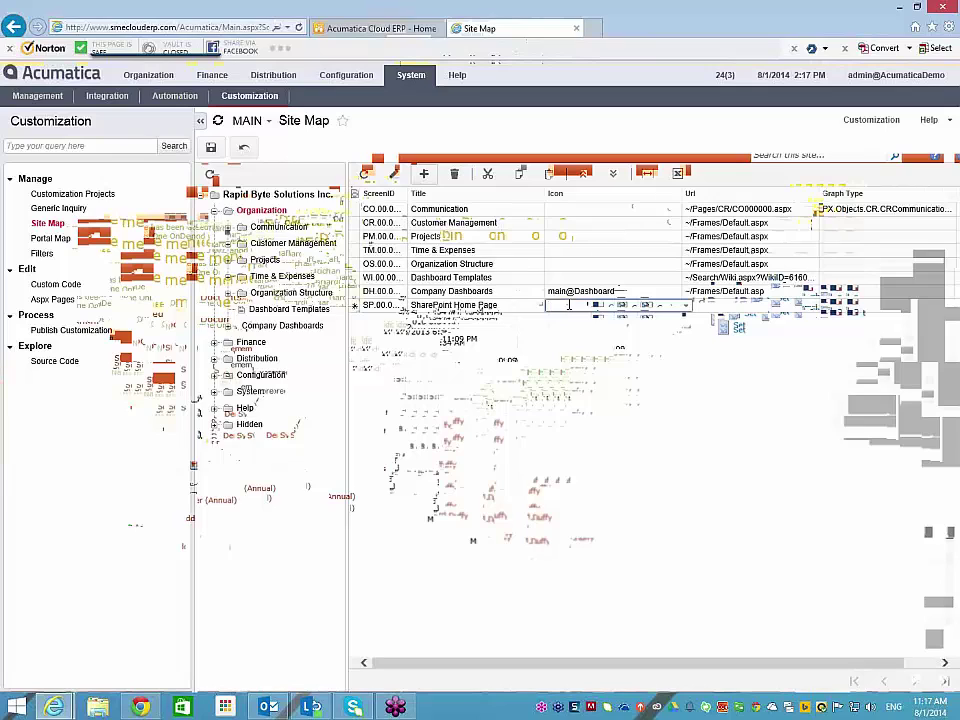
click(685, 308)
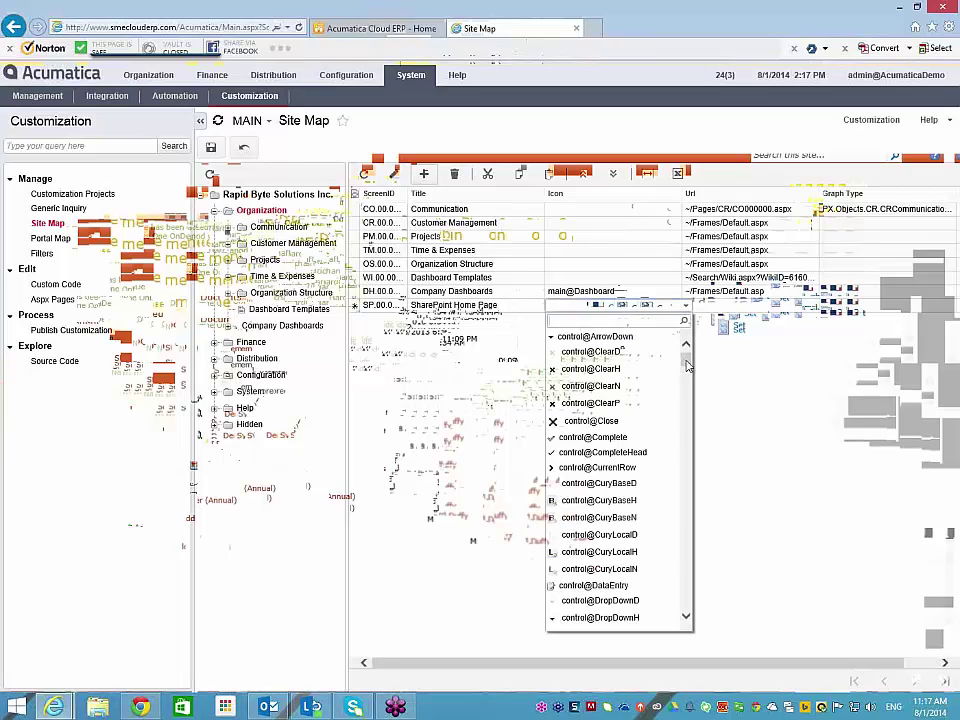
drag(686, 365, 688, 390)
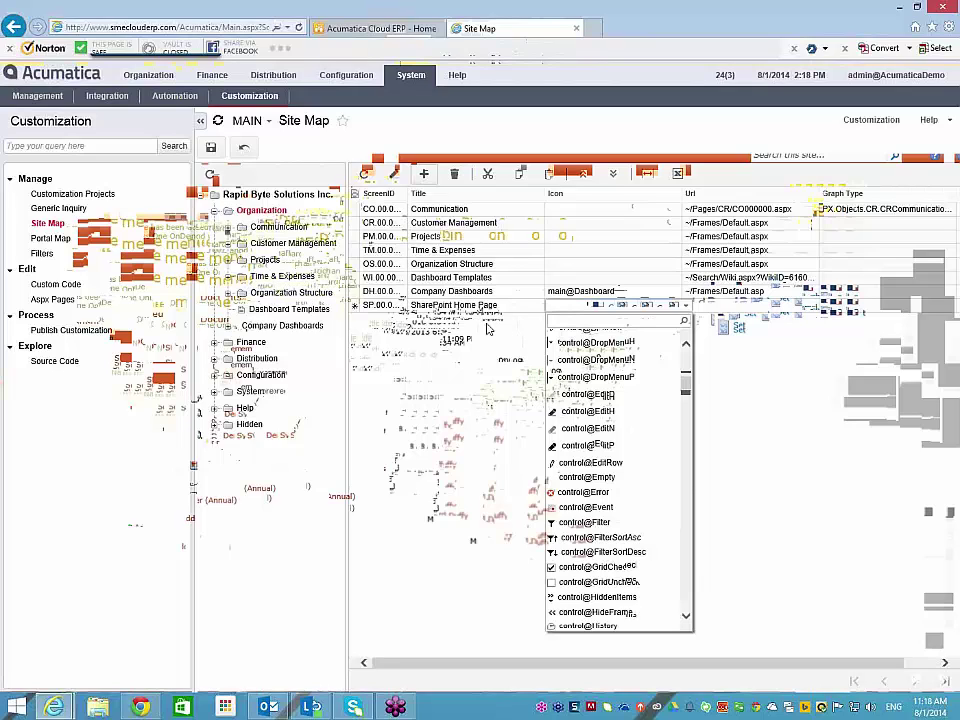
click(587, 508)
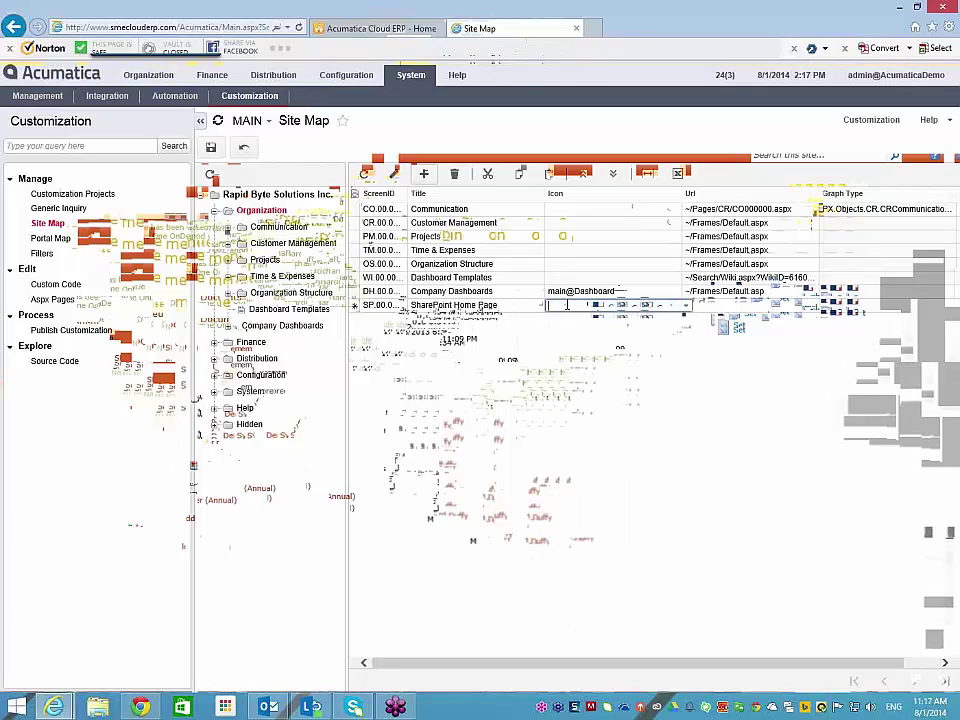
Set the SharePoint Home Page entry's URL to the copied SharePoint home page address and save the site map.
click(716, 305)
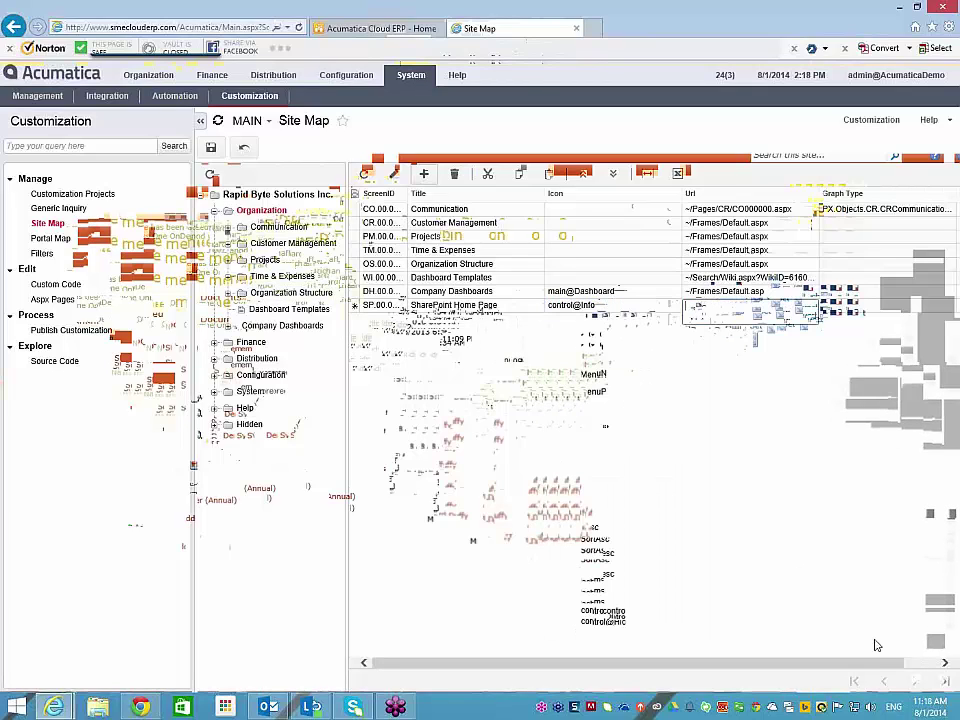
drag(879, 663, 918, 665)
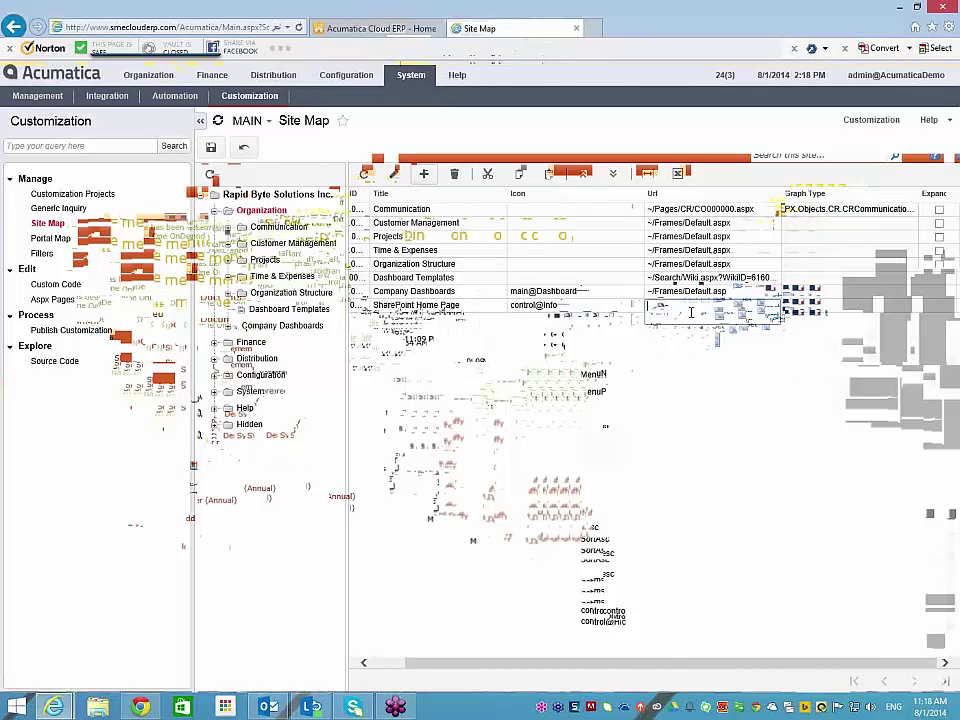
text(https://richardduffy.sharepoint.com/SitePages/Home.aspx)
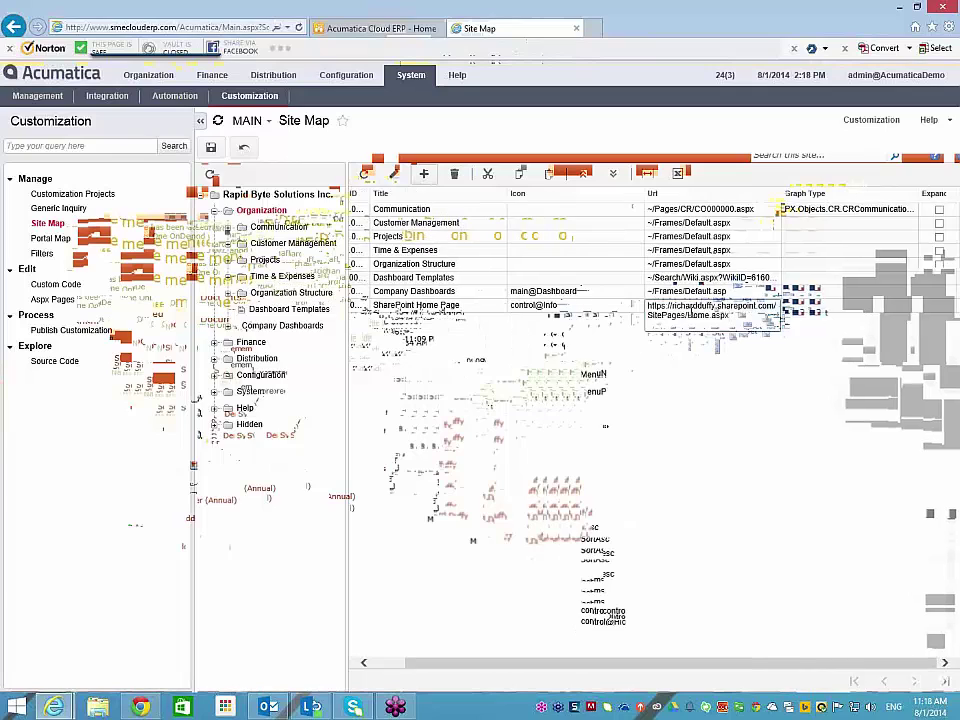
key(Return)
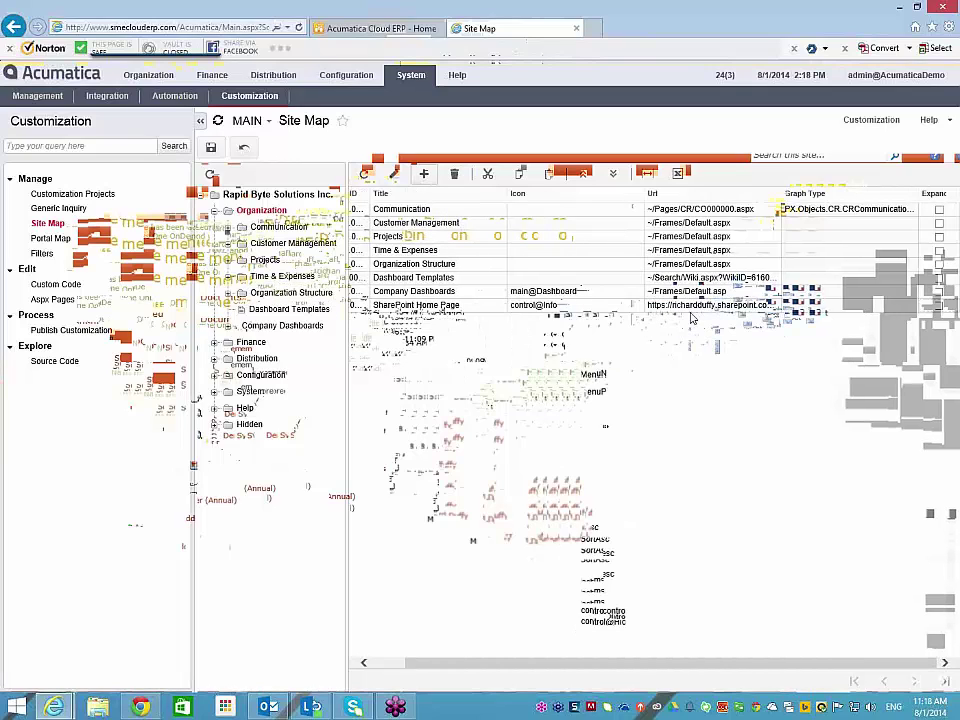
click(210, 149)
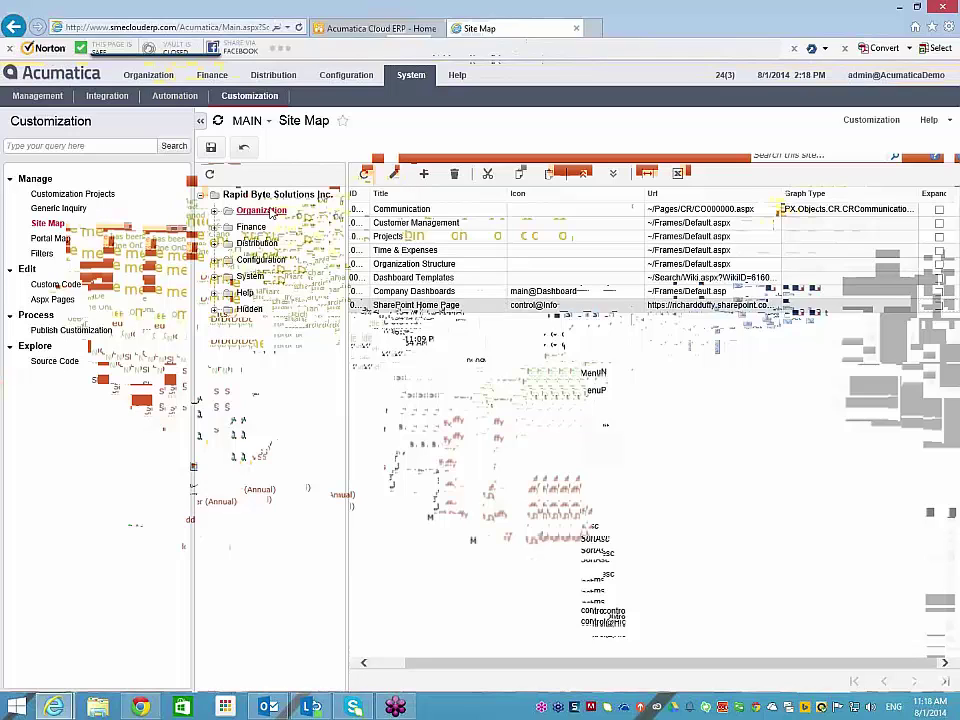
Check the SharePoint Home Page entry in the Organization module and browse to the site's Calendar list.
click(148, 76)
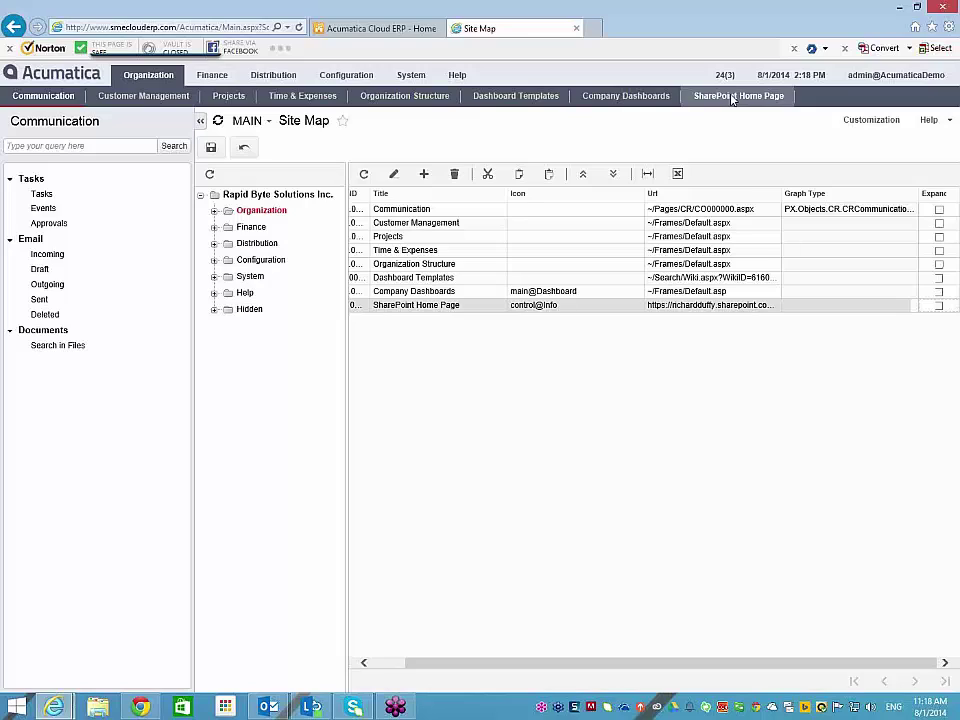
click(732, 97)
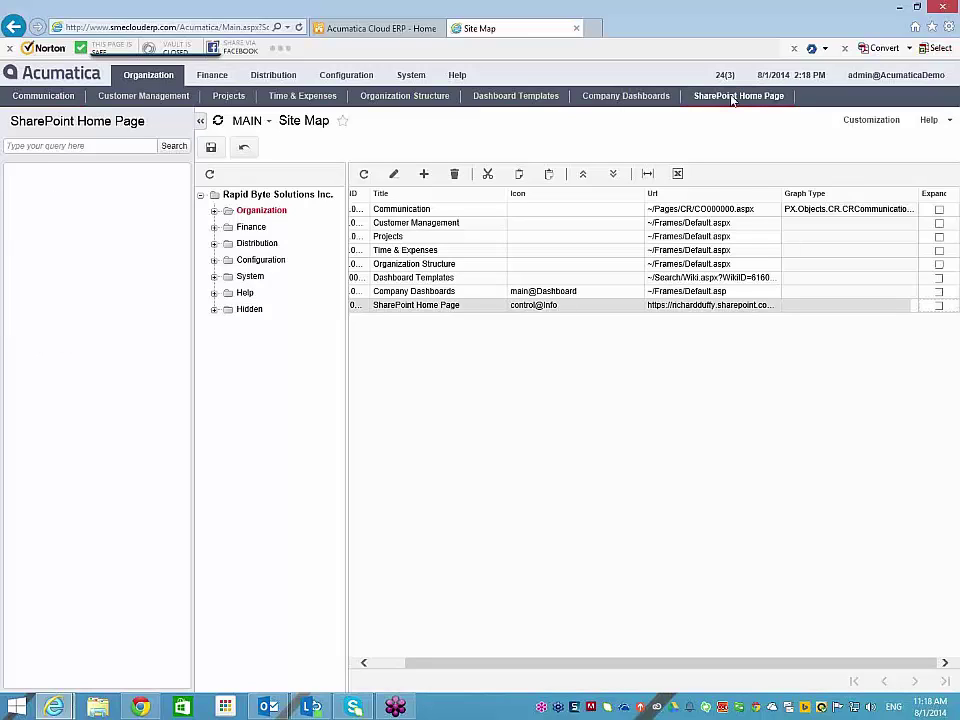
click(120, 128)
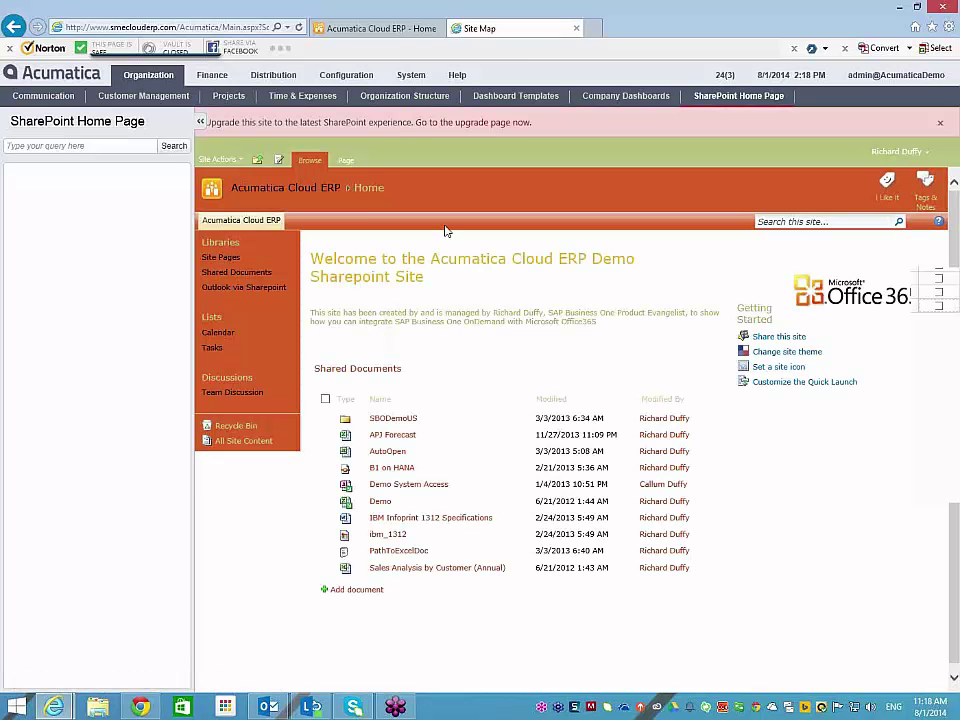
click(940, 122)
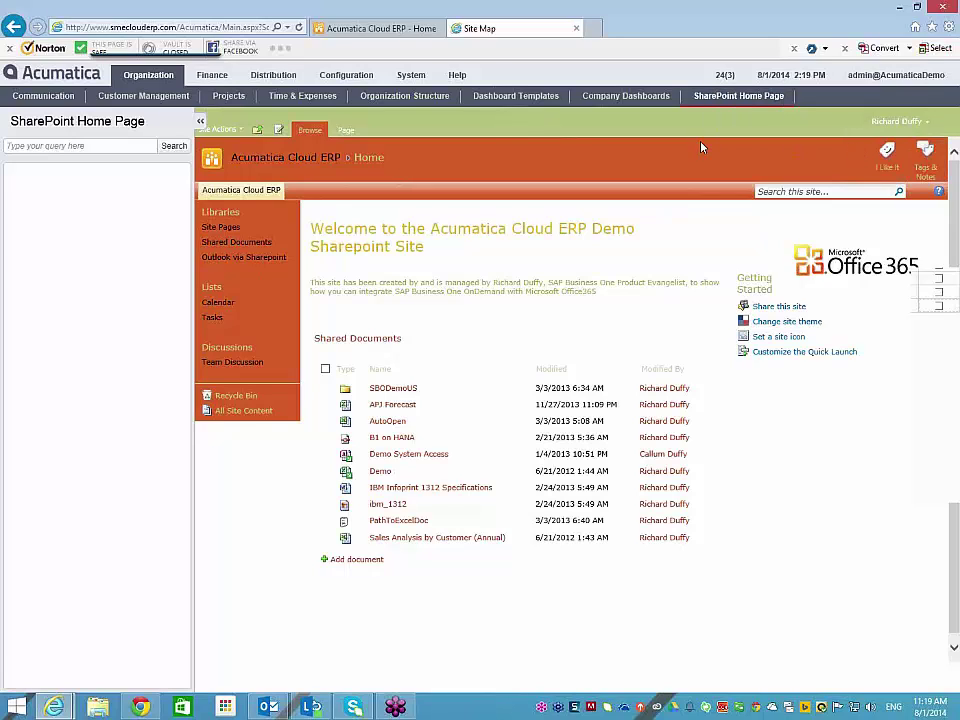
click(225, 306)
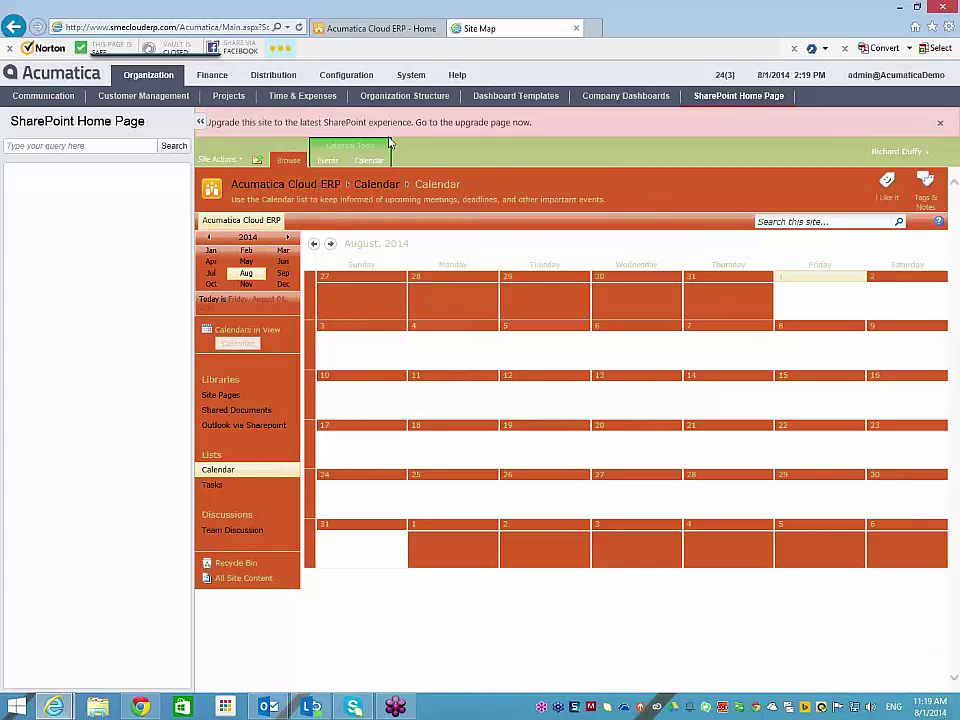
click(441, 187)
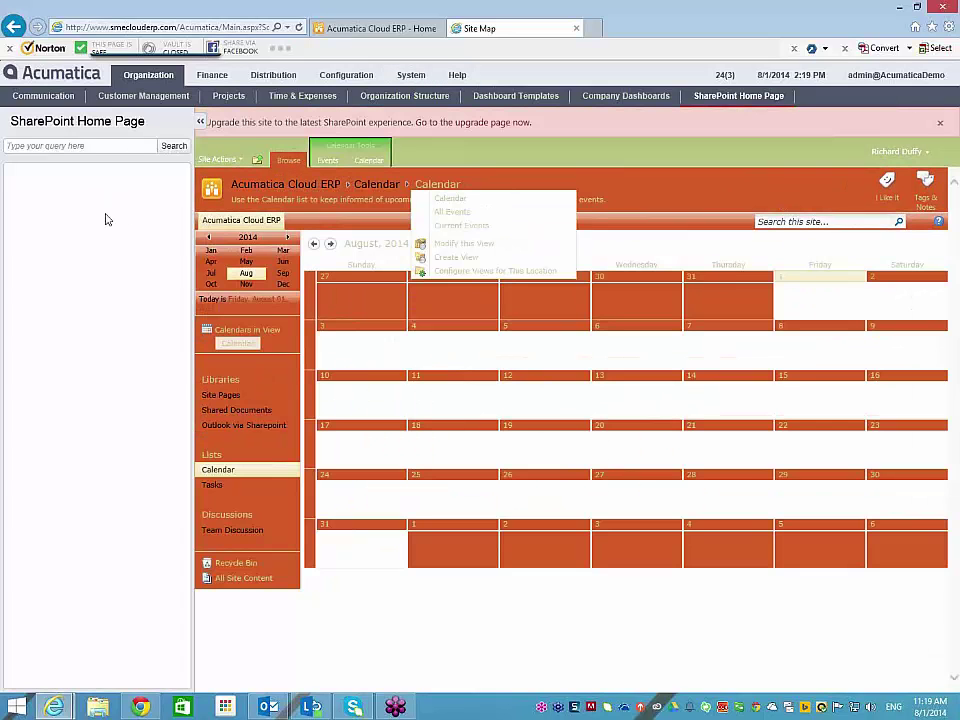
Open the Calendar list on the standalone SharePoint site and copy its web address.
click(400, 32)
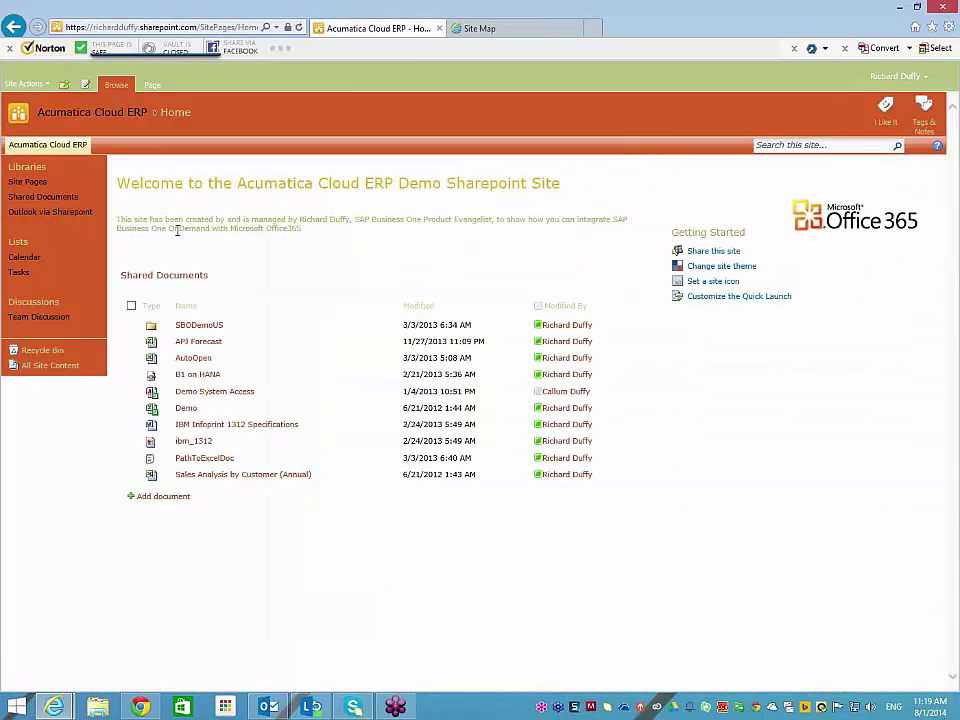
click(28, 269)
mouse_move(107, 103)
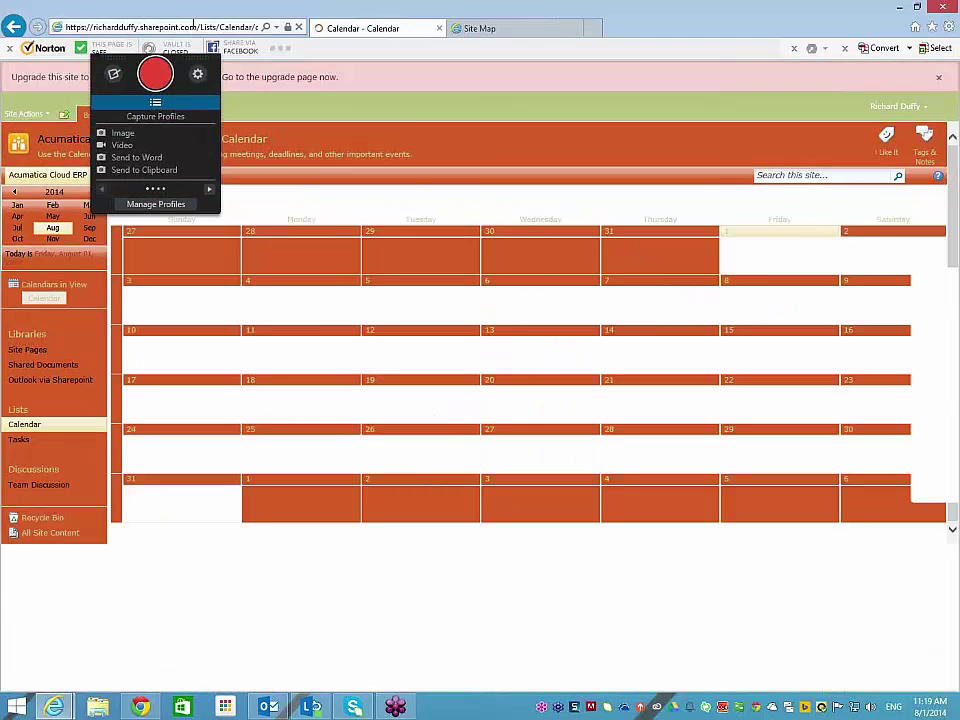
click(196, 30)
right_click(196, 30)
click(225, 66)
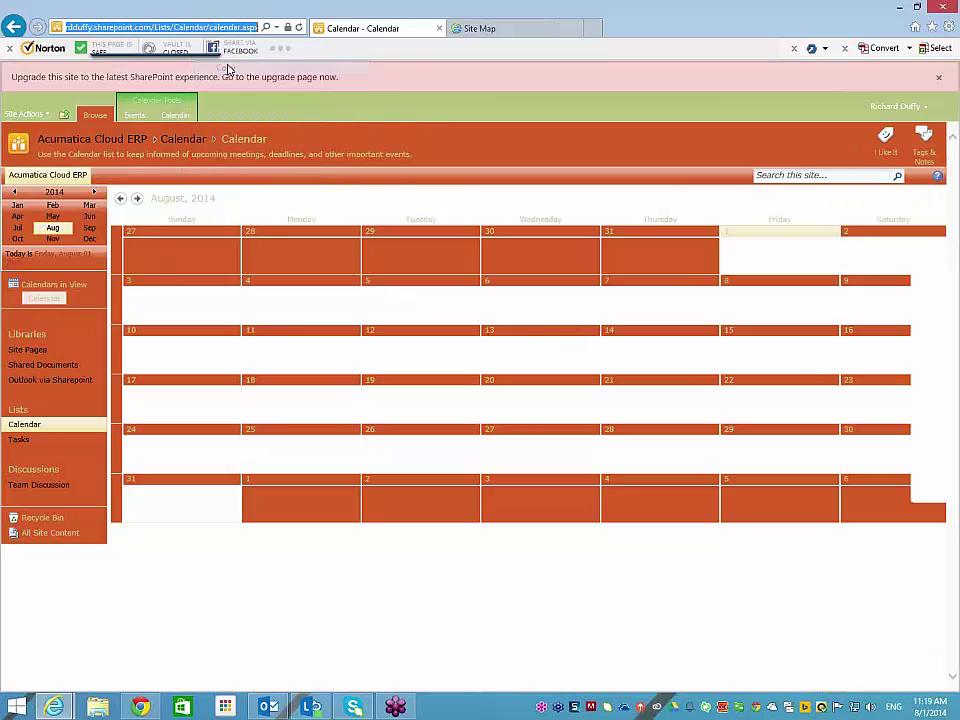
Return to the Acumatica site map and select the SharePoint Home Page node under Organization.
click(482, 30)
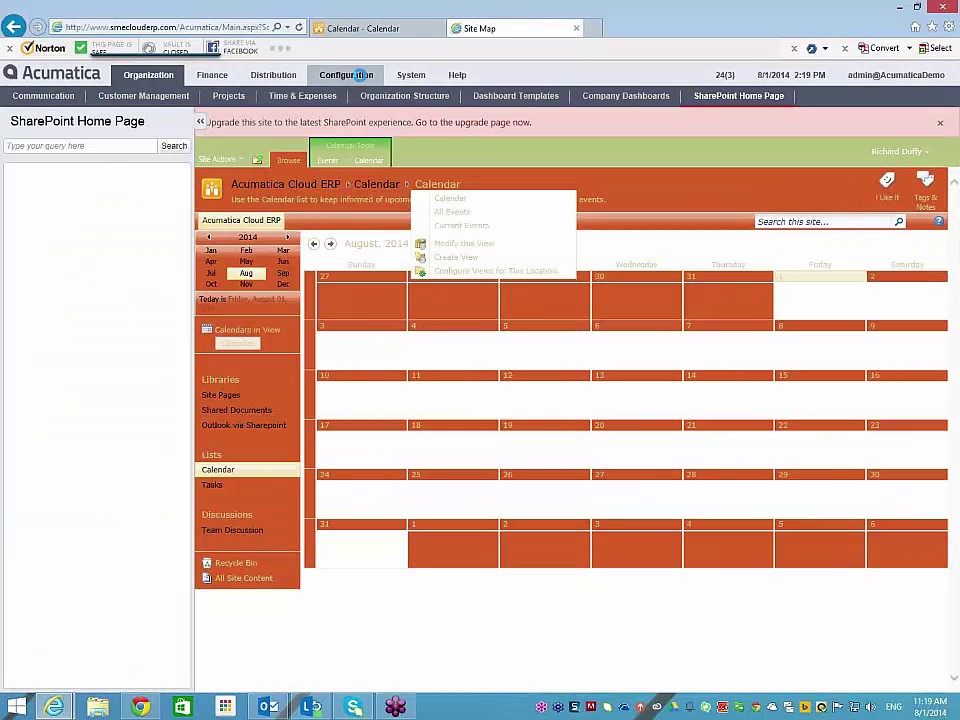
click(359, 79)
click(402, 78)
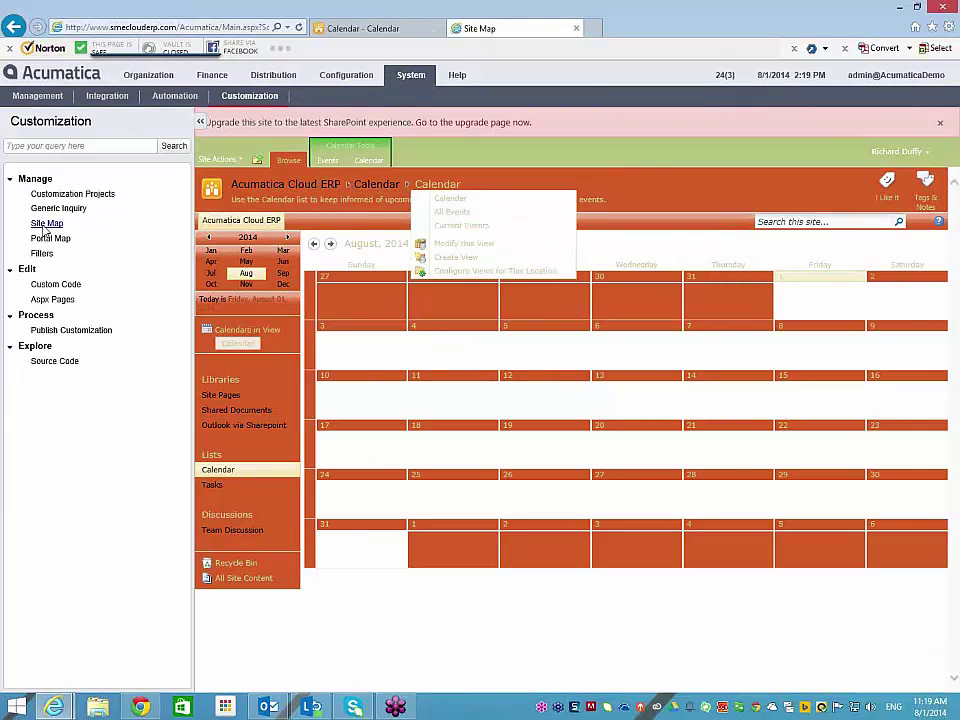
click(46, 224)
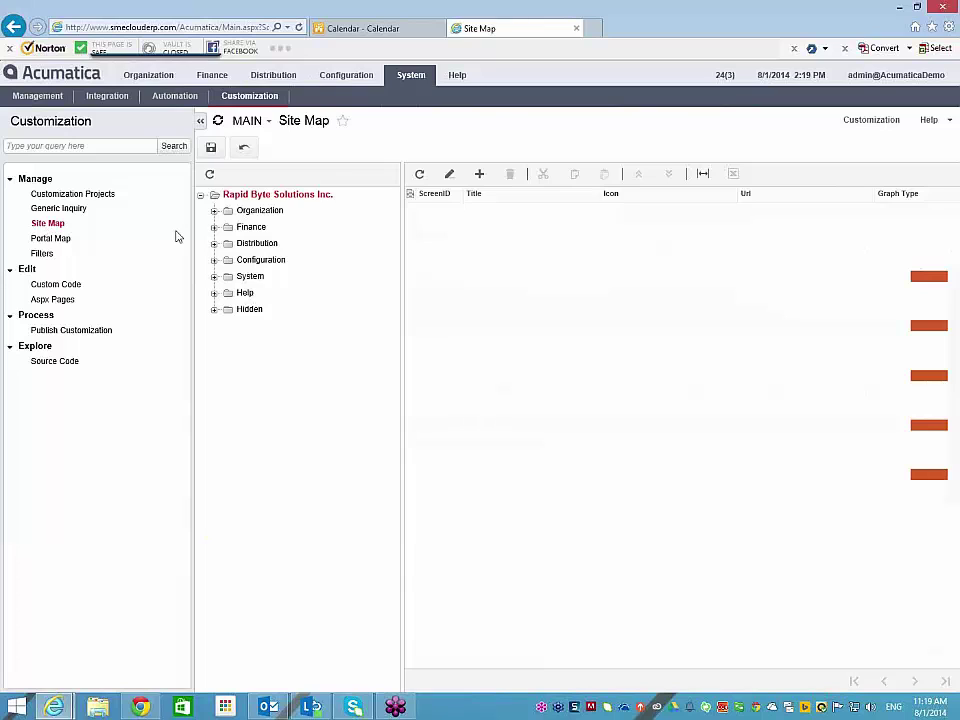
click(214, 210)
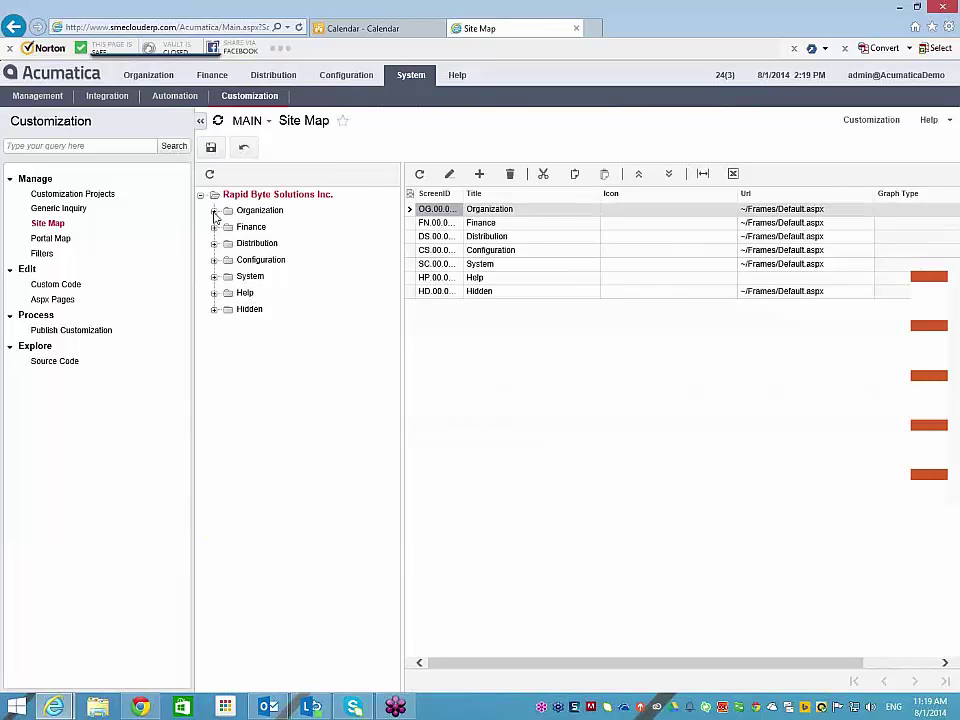
click(296, 342)
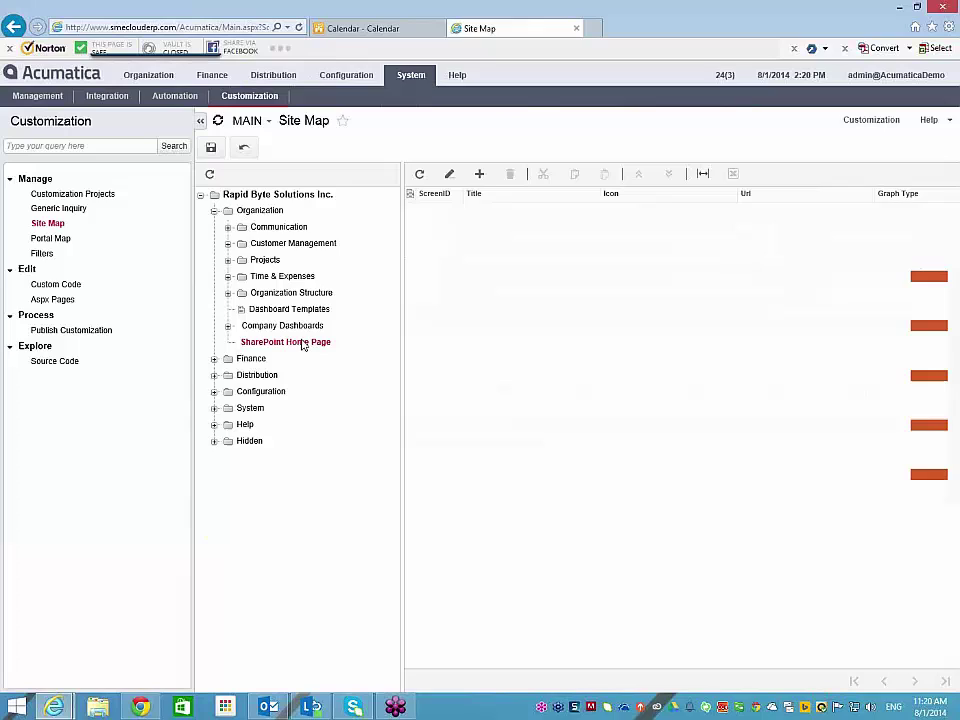
Add a child entry titled Calendar Page under SharePoint Home Page, with a screen ID starting with SP.00.0.
click(479, 174)
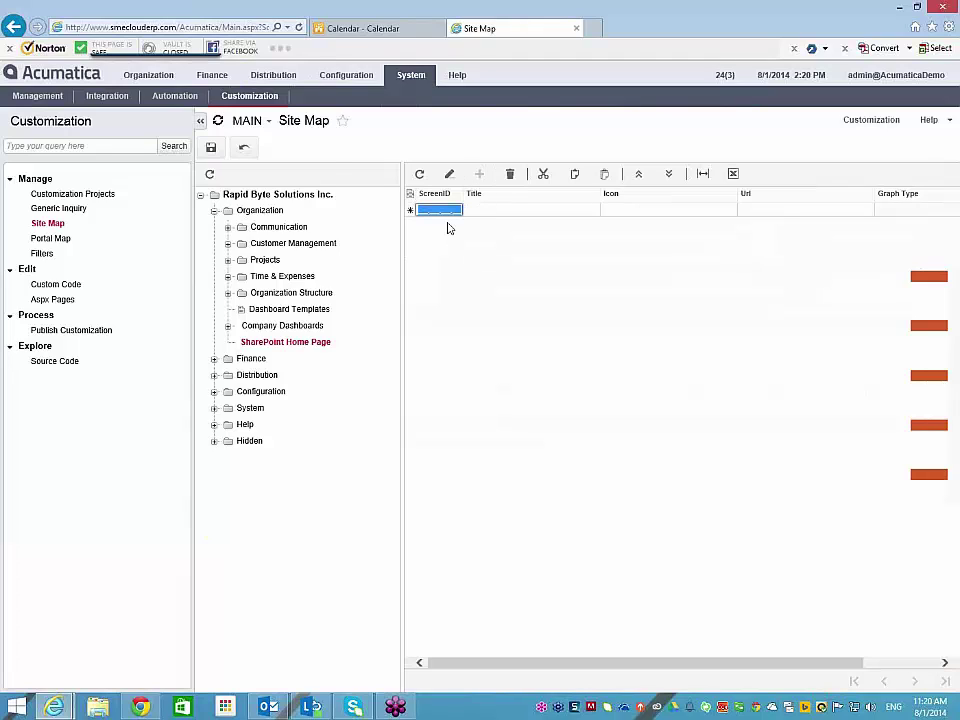
text(SP.00.00.0)
key(Tab)
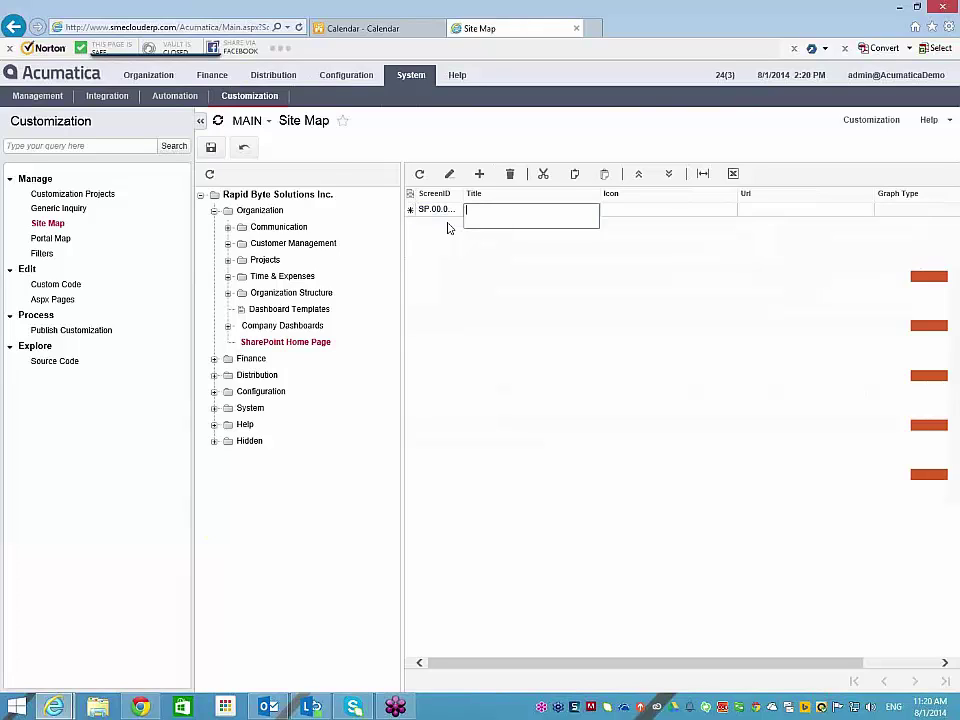
text(Calendar Page)
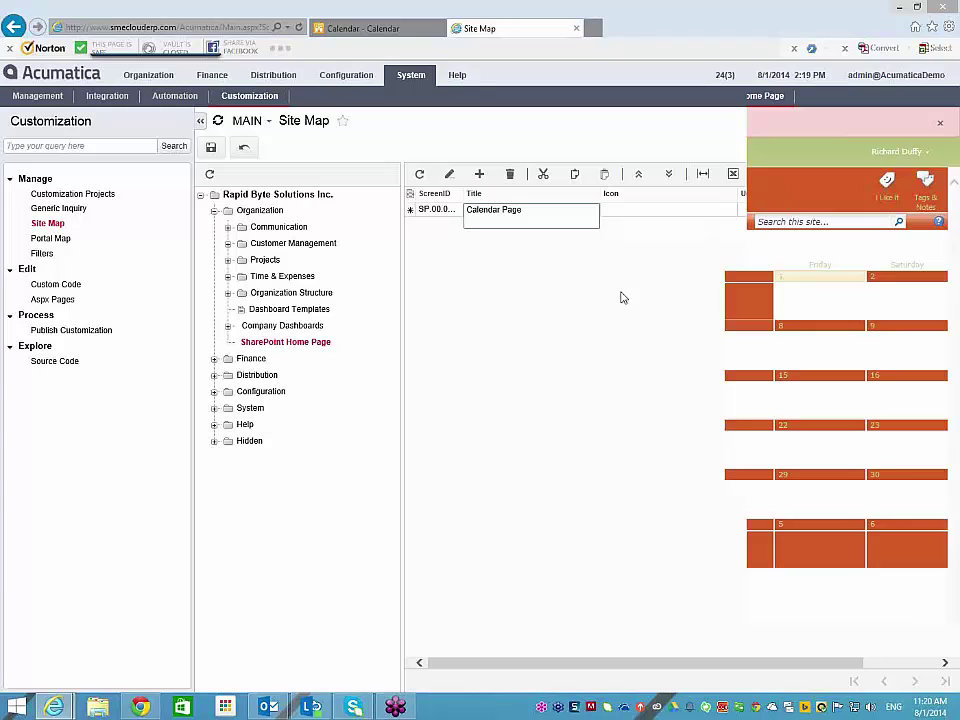
Set the Calendar Page entry's icon to control@Complete.
click(635, 210)
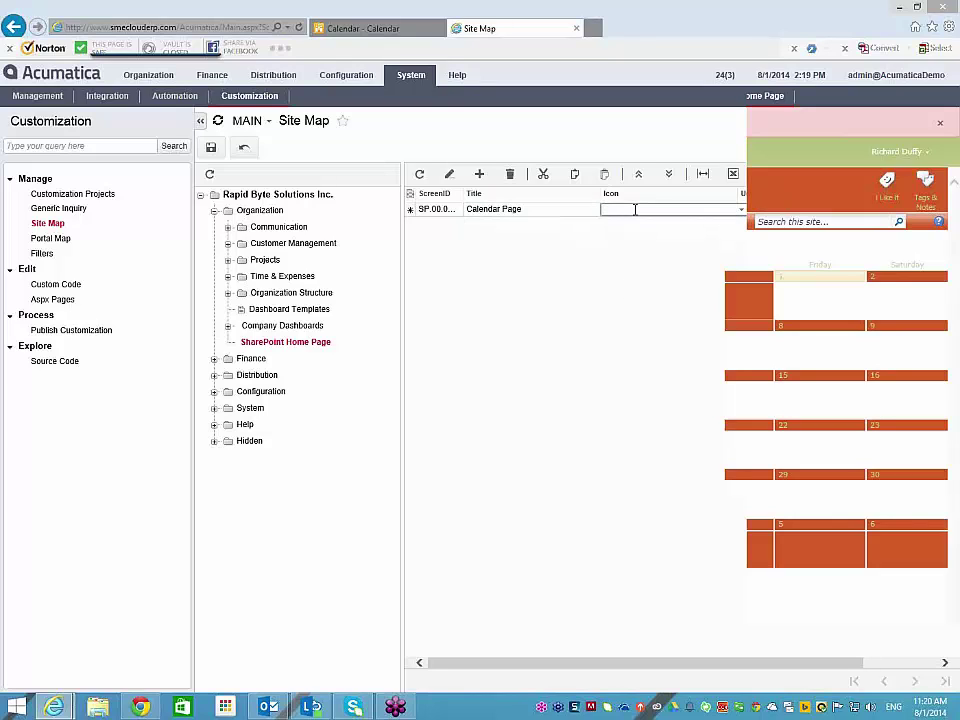
click(741, 210)
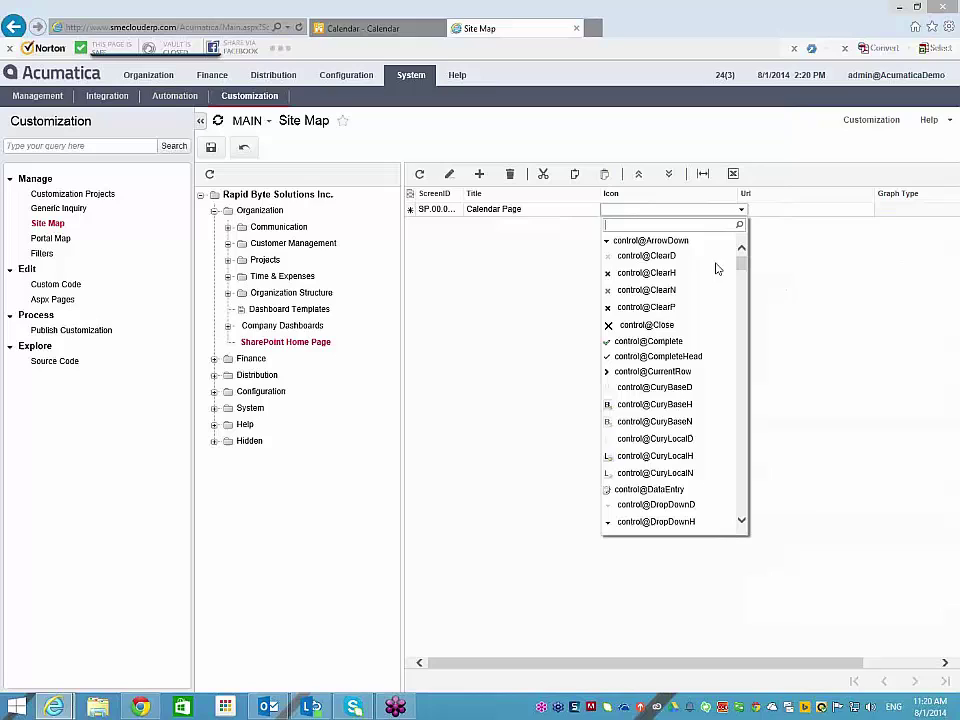
click(645, 341)
key(Tab)
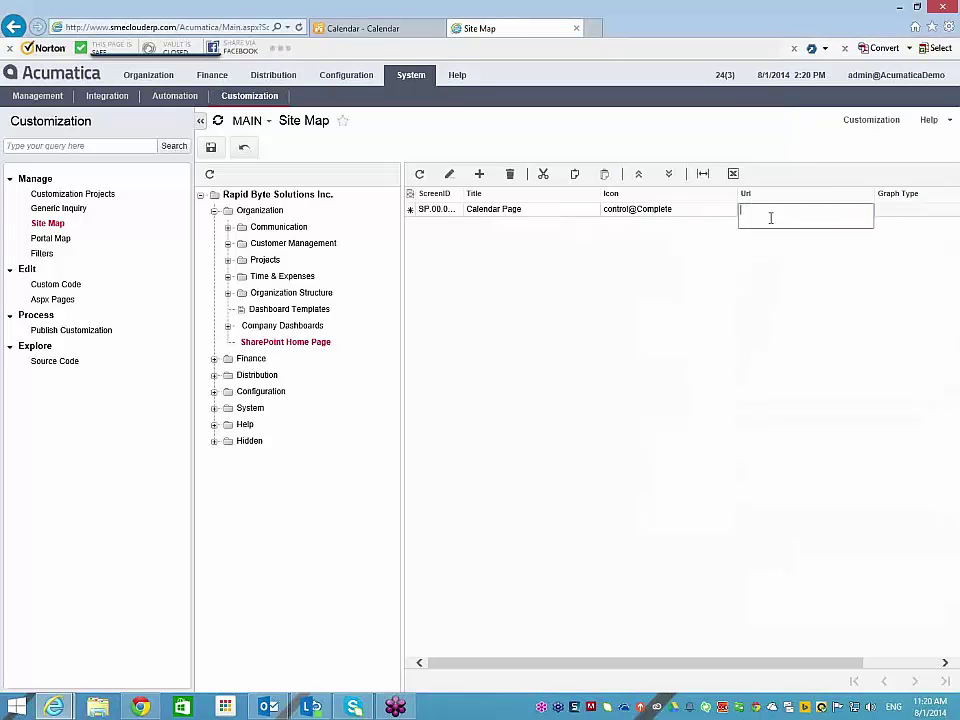
Set the Calendar Page entry's URL to the copied SharePoint calendar address and save the site map.
key(ctrl+v)
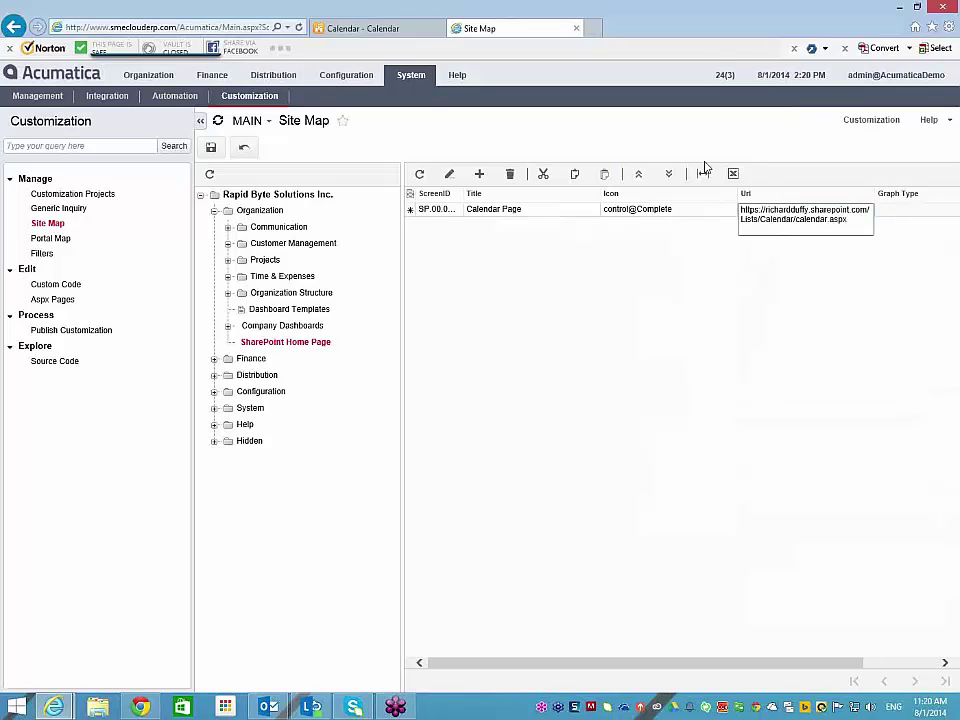
key(Tab)
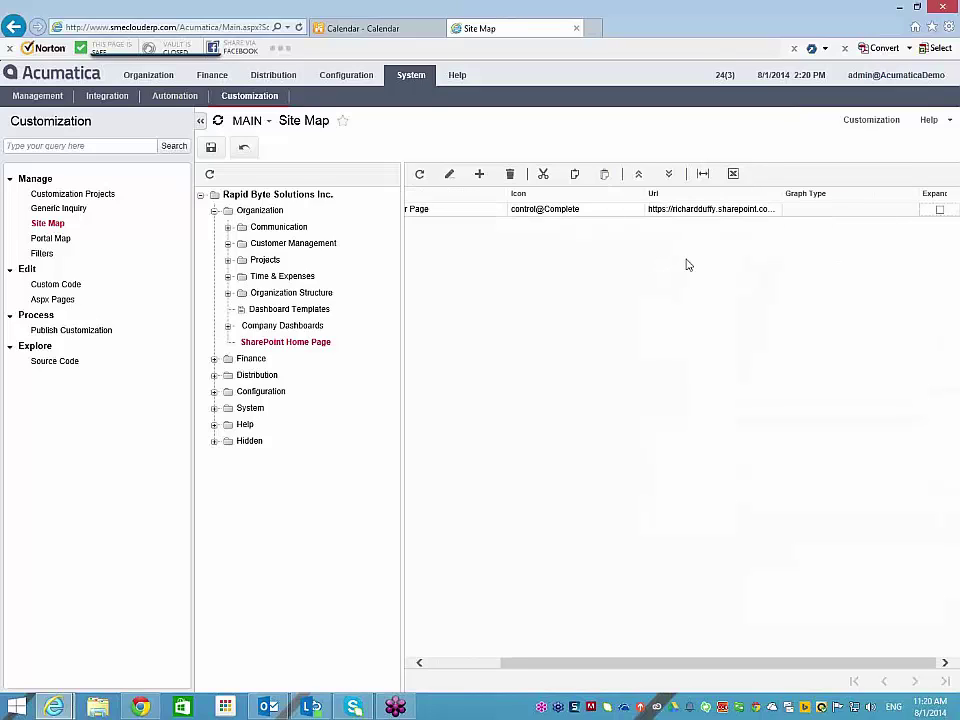
click(208, 147)
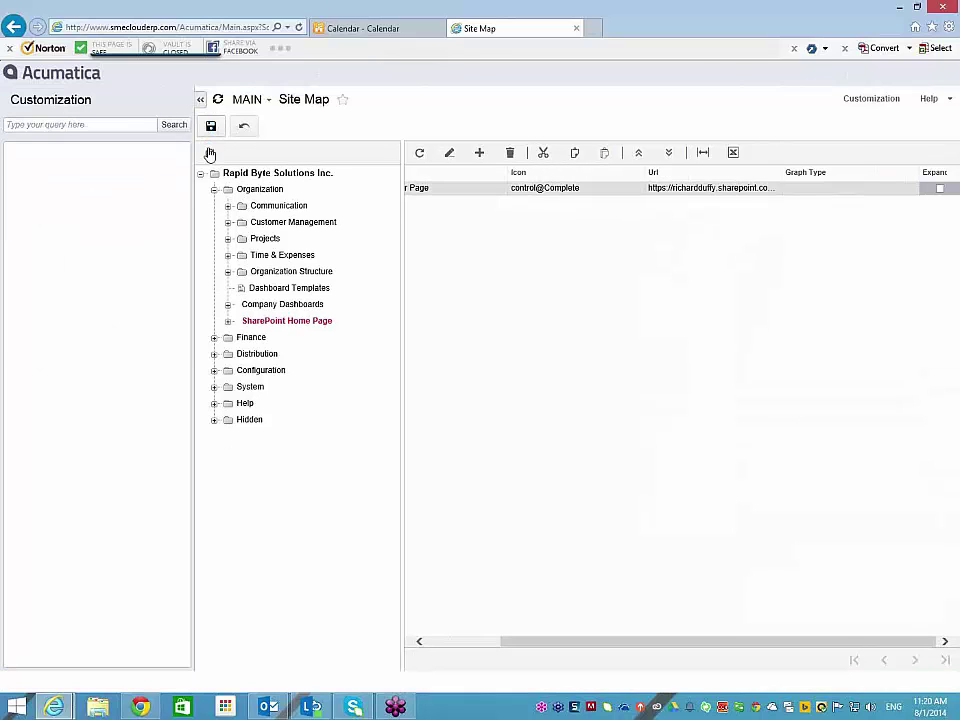
Open SharePoint Home Page in the Organization module to check its navigation for the Calendar Page entry.
click(150, 76)
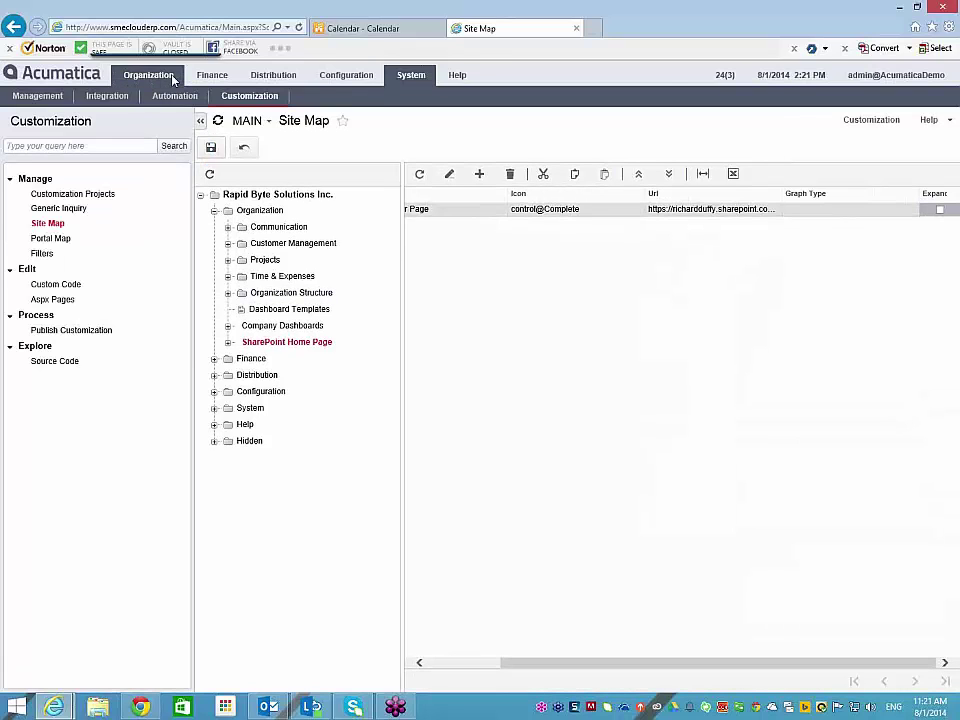
click(766, 96)
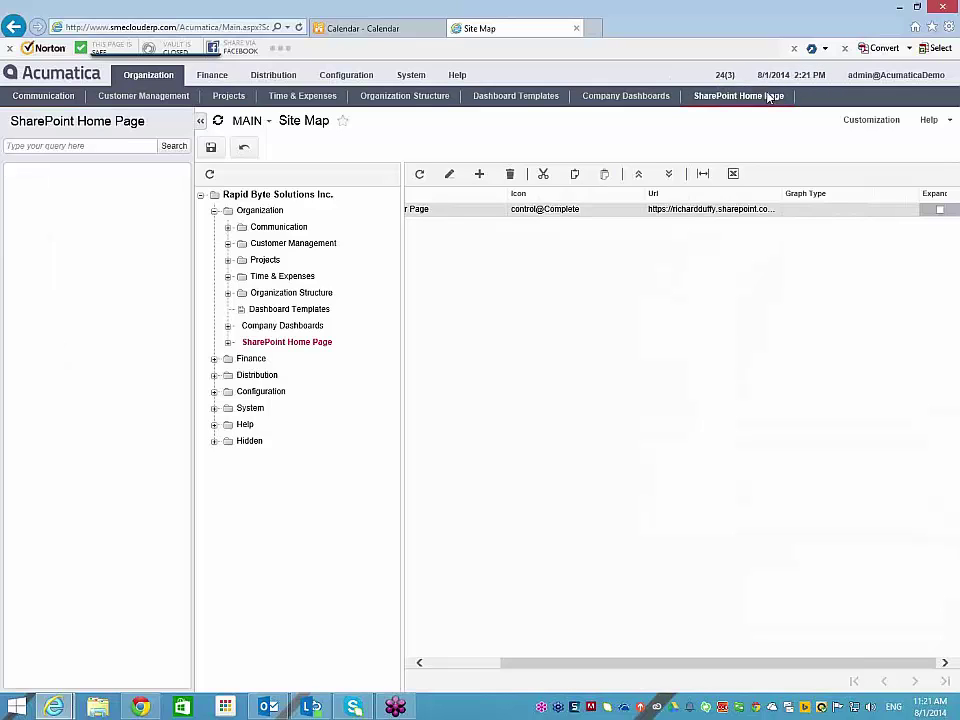
click(103, 131)
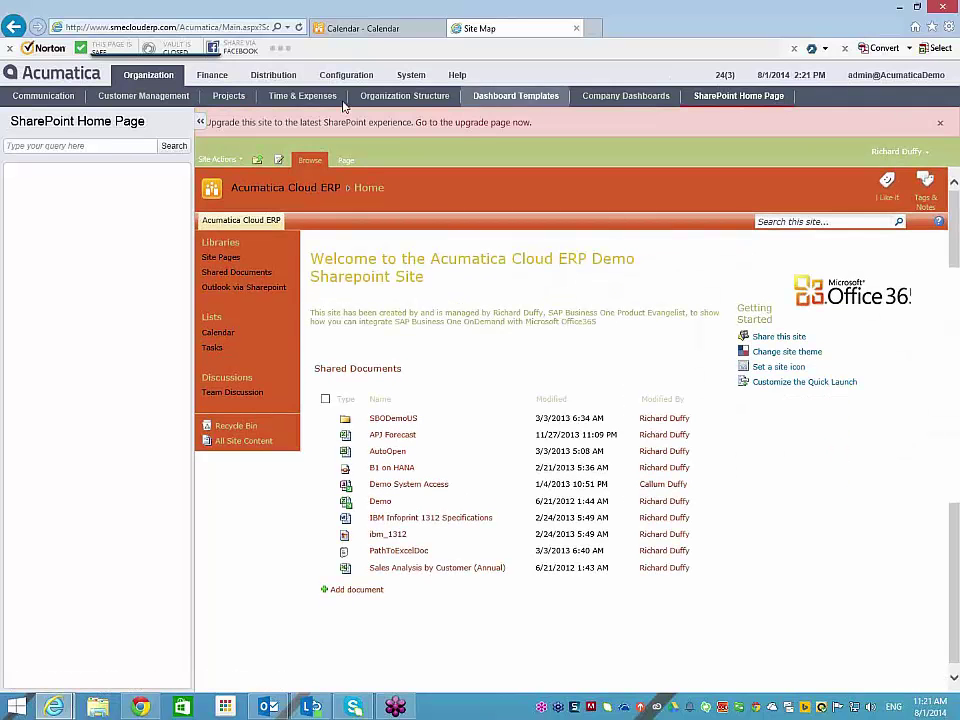
Reopen the site map and display the Calendar Page entry beneath Organization's SharePoint Home Page.
click(408, 80)
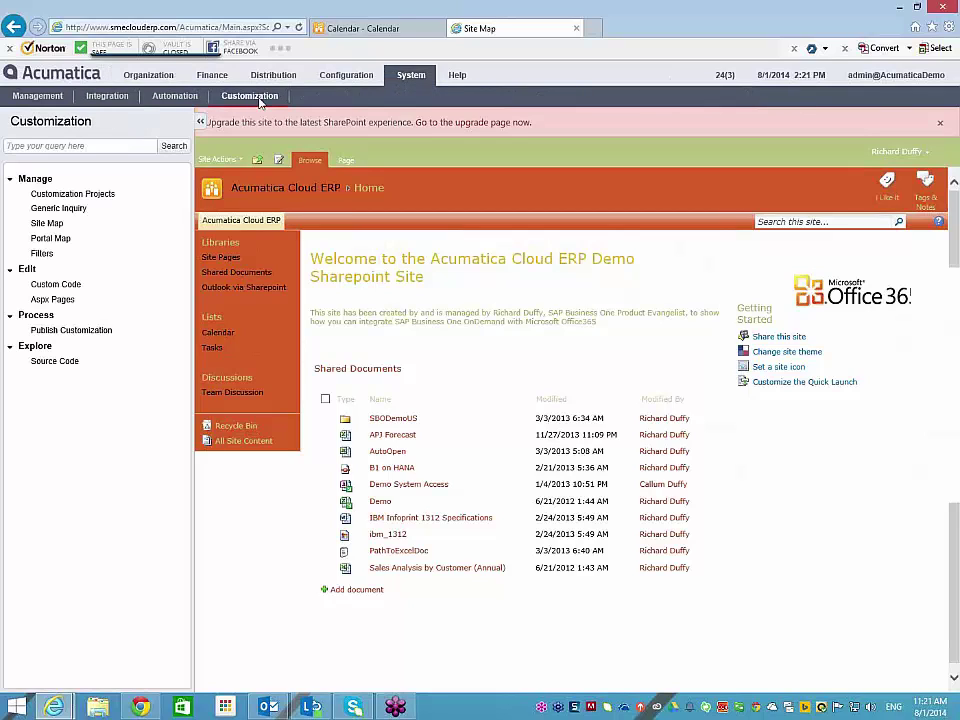
click(70, 222)
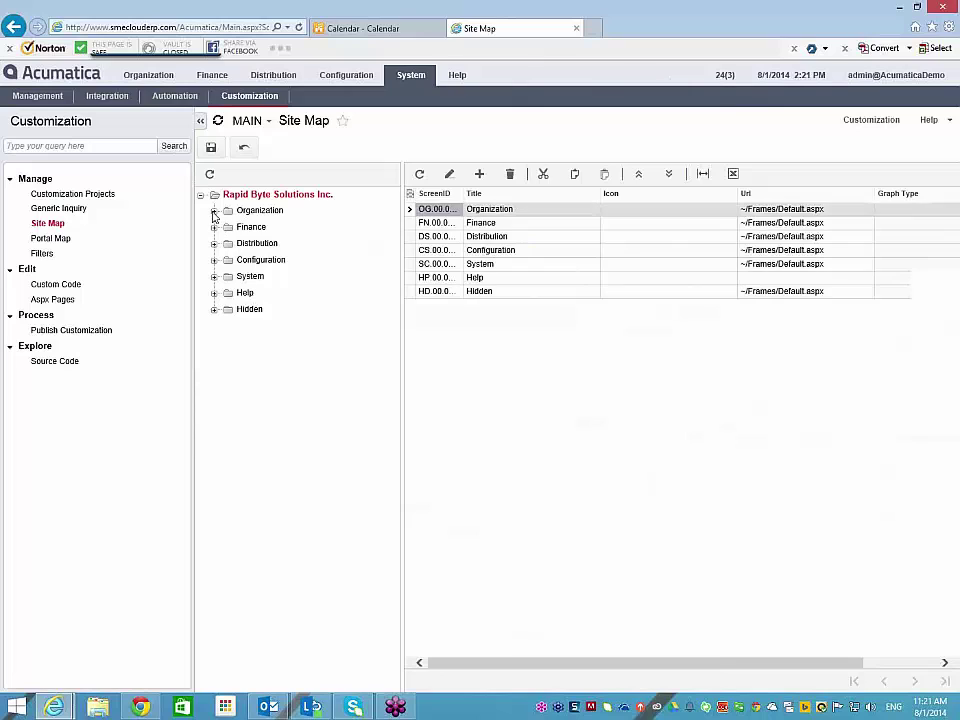
click(213, 210)
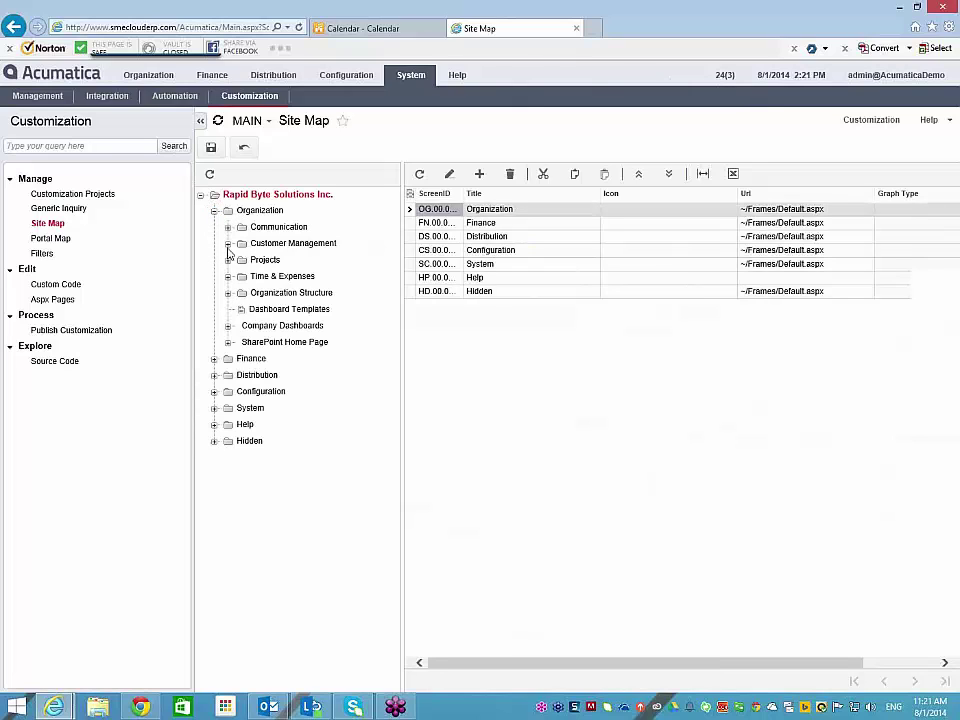
click(228, 342)
click(281, 359)
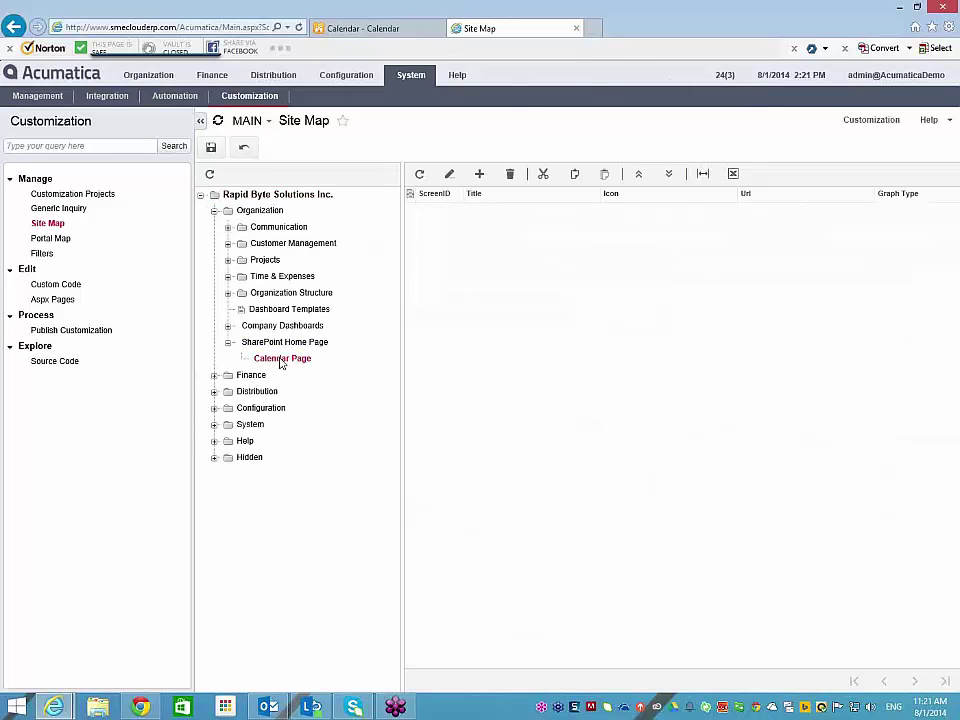
click(275, 343)
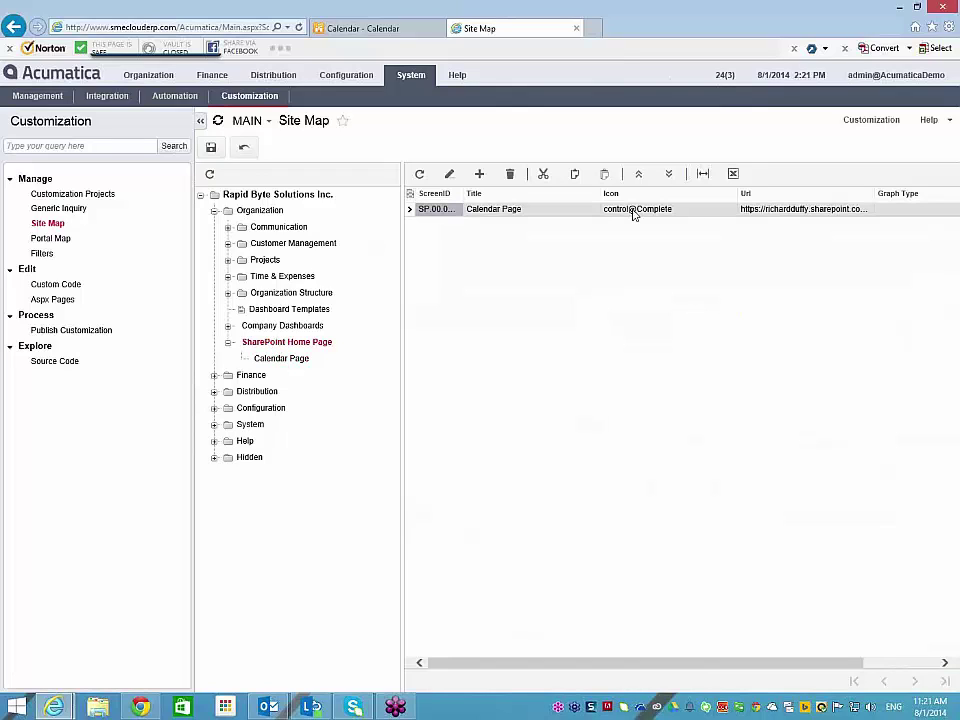
Turn on the expand option for the Calendar Page entry and save the site map.
click(891, 663)
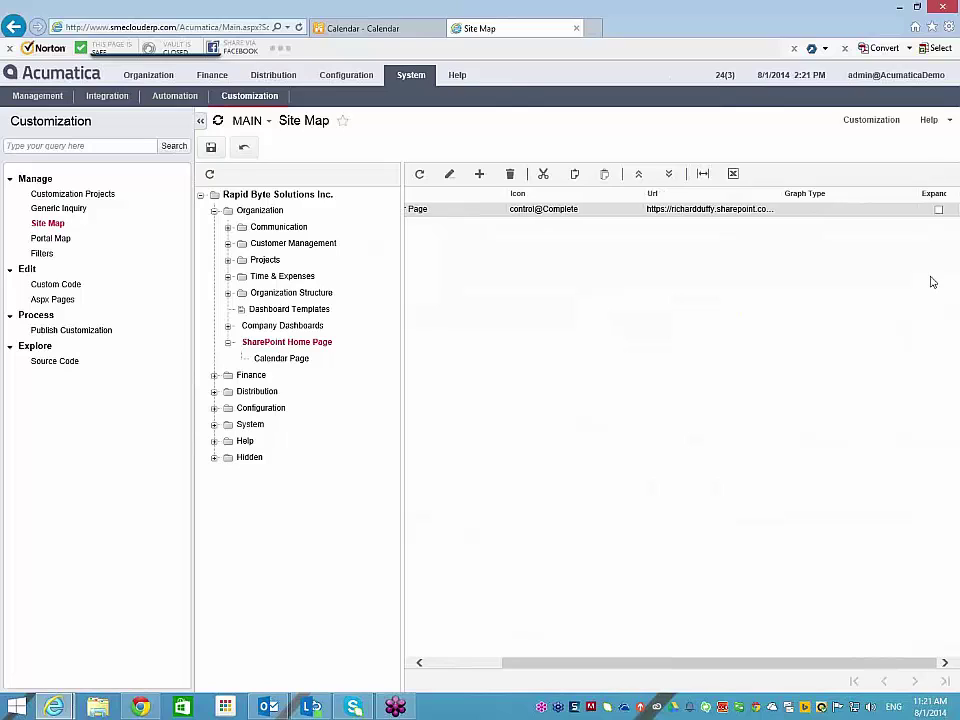
click(939, 210)
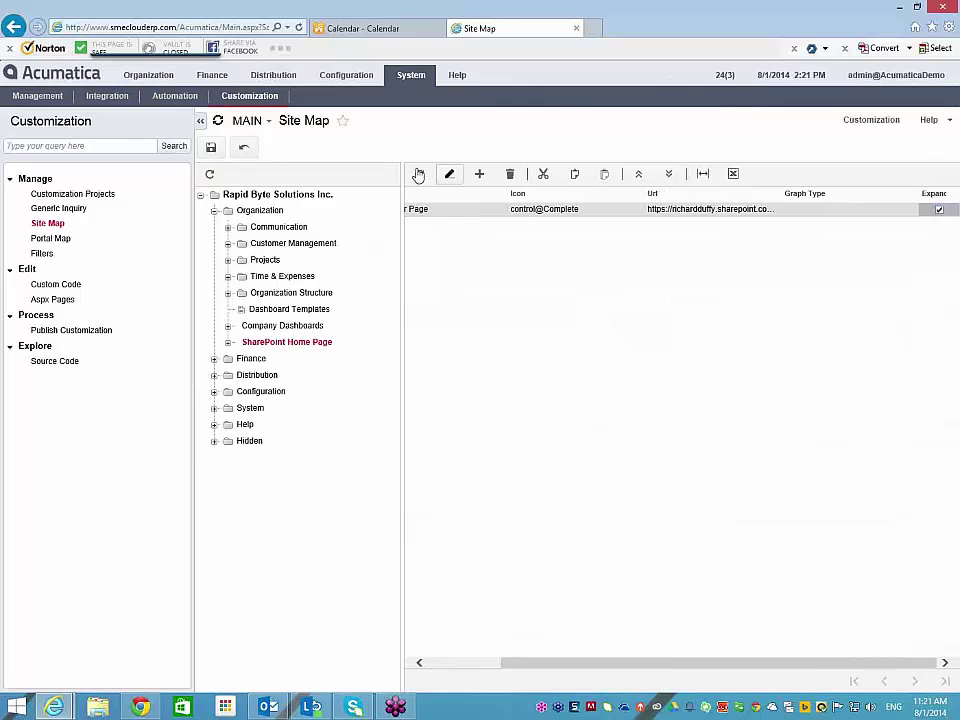
click(211, 147)
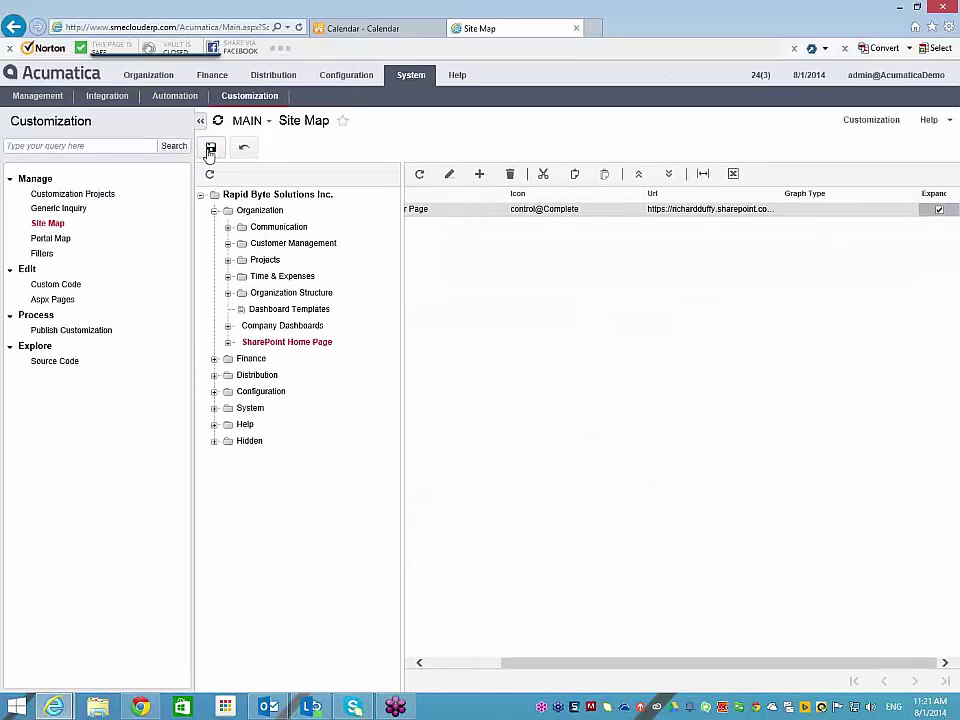
Recheck Organization's SharePoint Home Page navigation after saving the expand option.
click(153, 76)
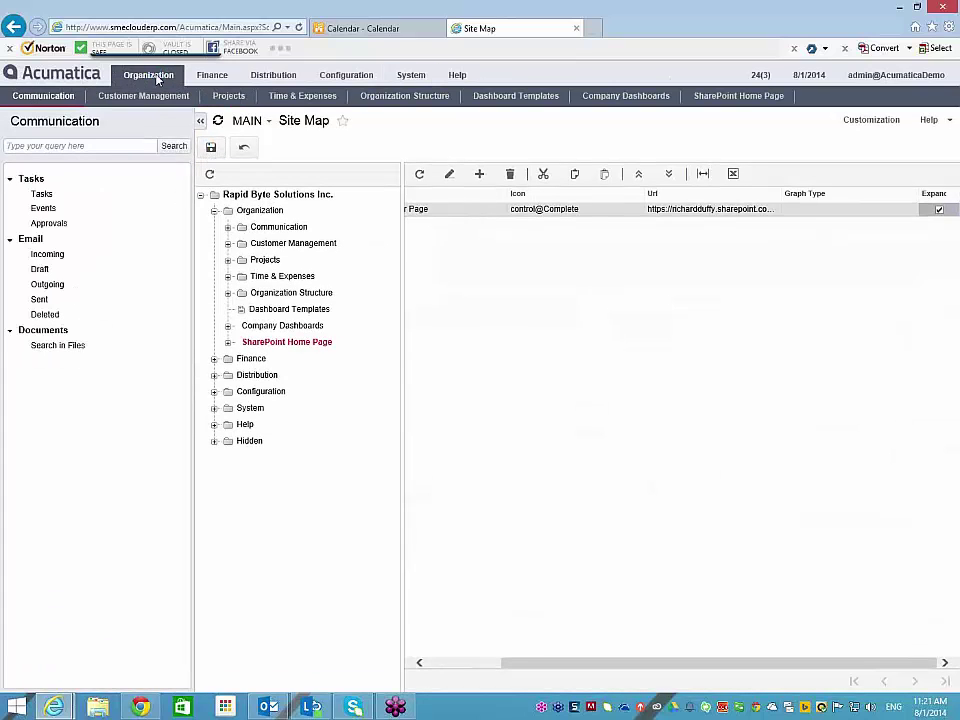
click(752, 96)
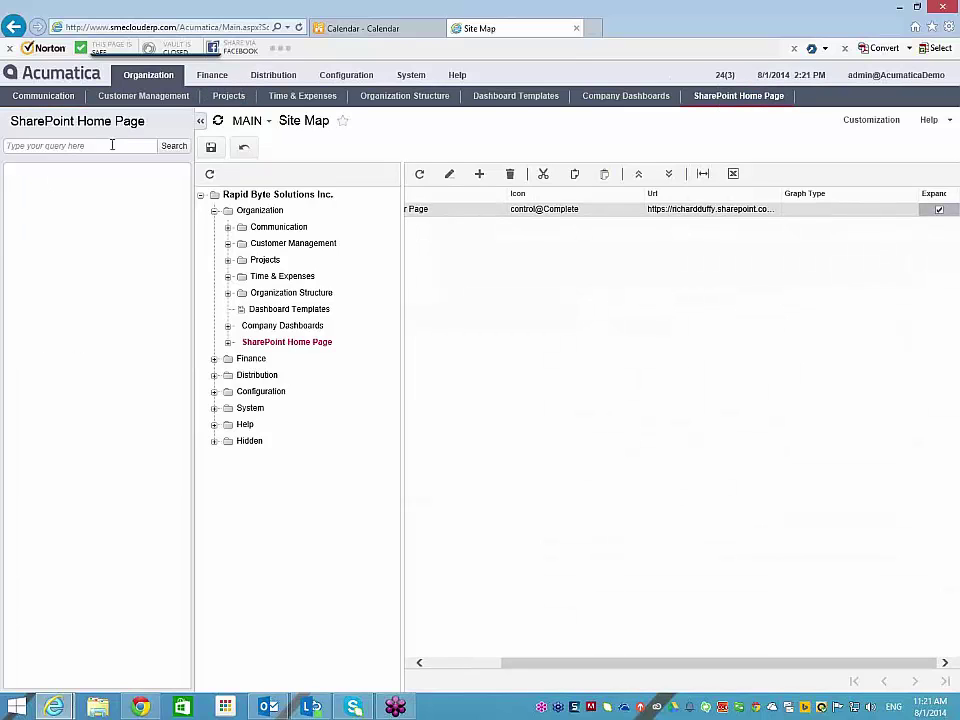
click(78, 124)
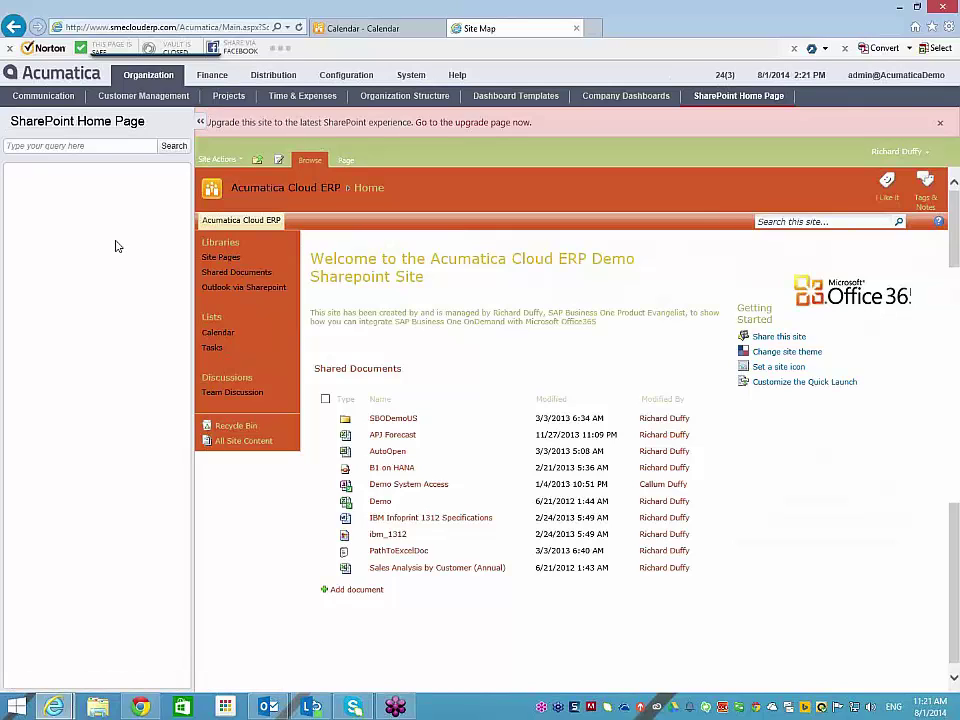
click(112, 127)
click(244, 276)
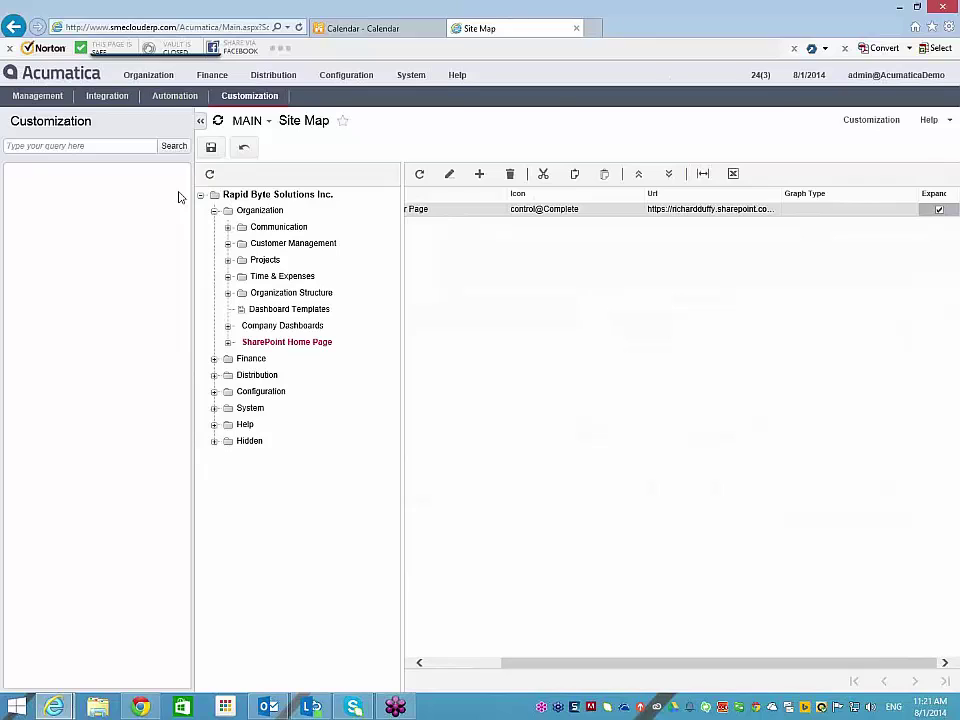
click(155, 77)
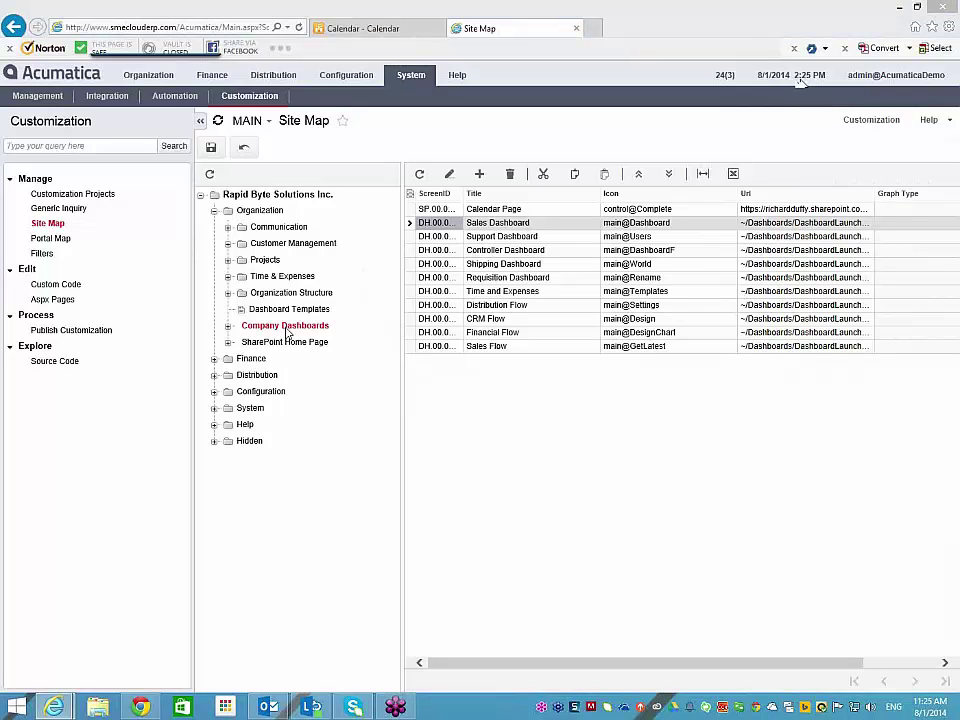
Review the Company Dashboards entries in the site map and open Company Dashboards in the Organization module.
click(226, 326)
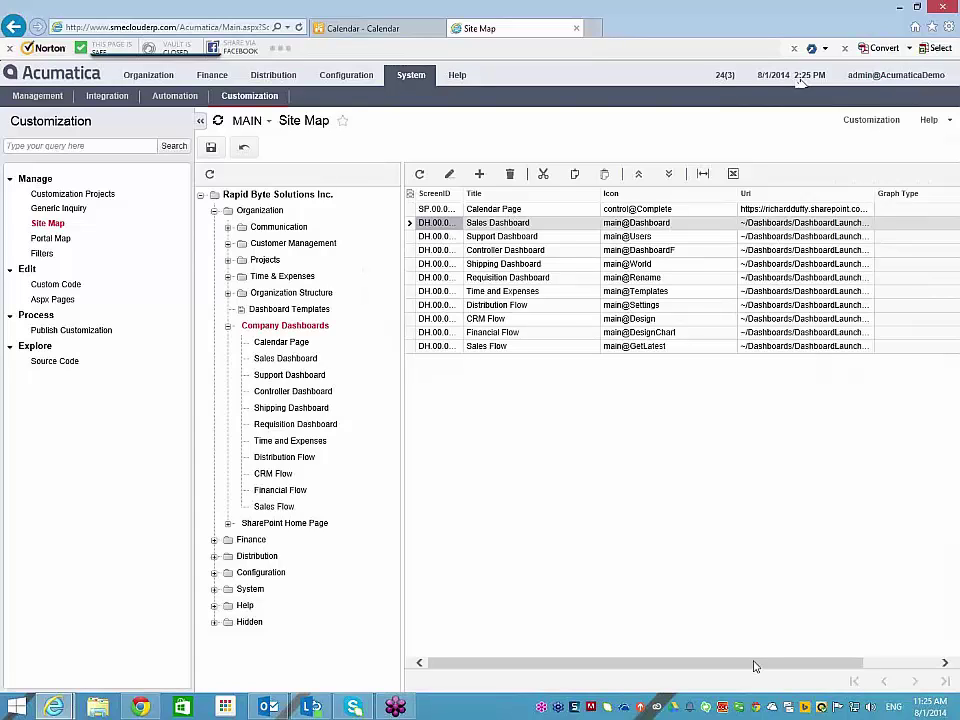
drag(799, 663, 747, 662)
click(166, 78)
click(626, 95)
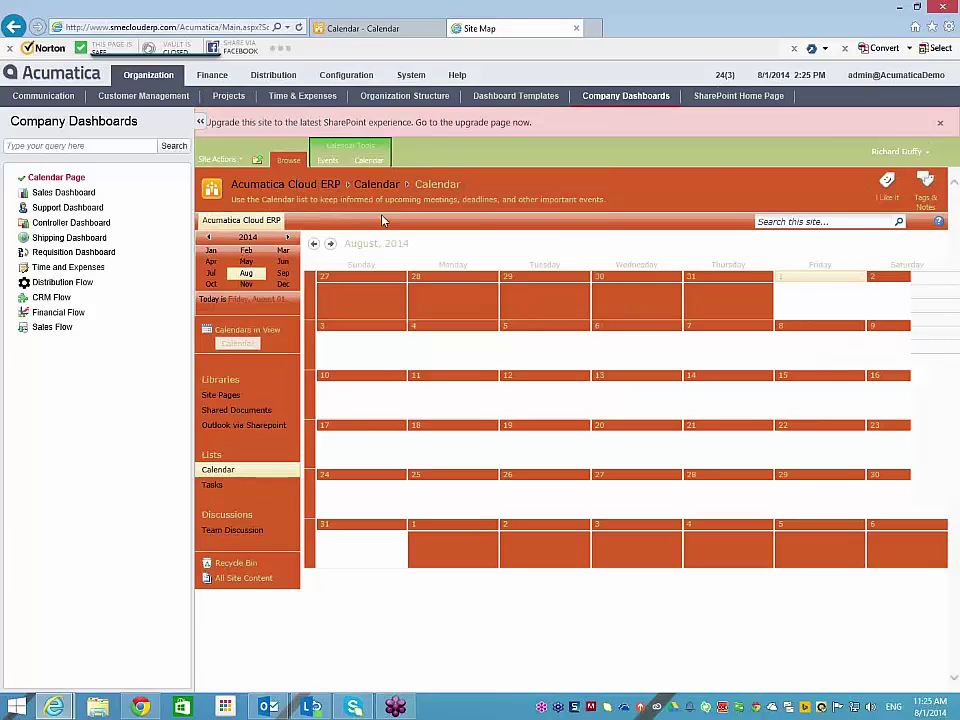
View the Sales Dashboard and the Support Dashboard under Company Dashboards.
click(53, 194)
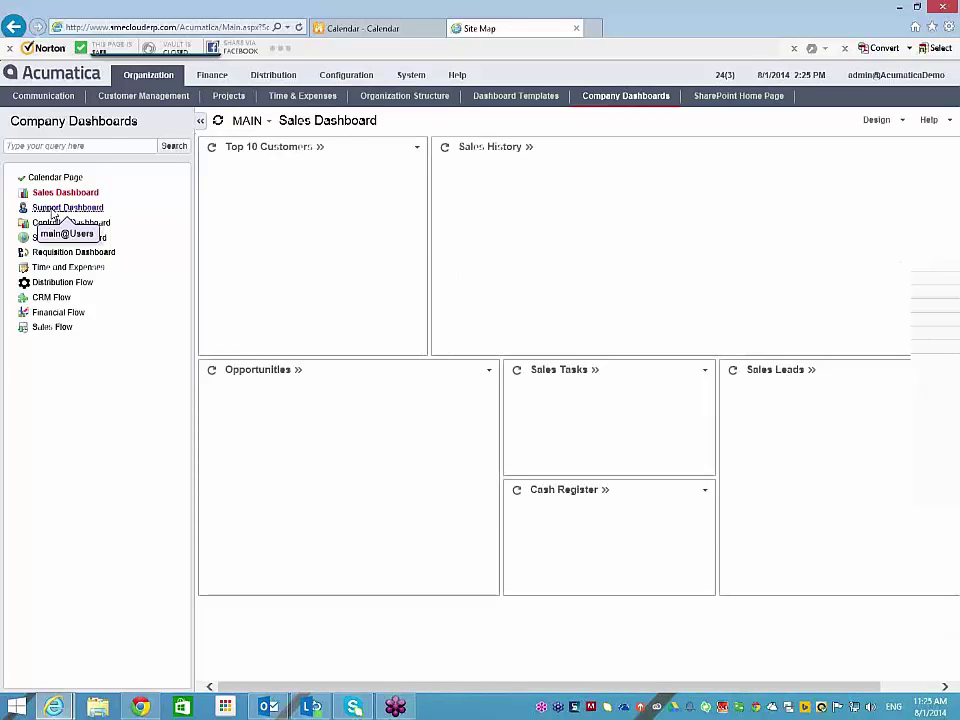
click(47, 209)
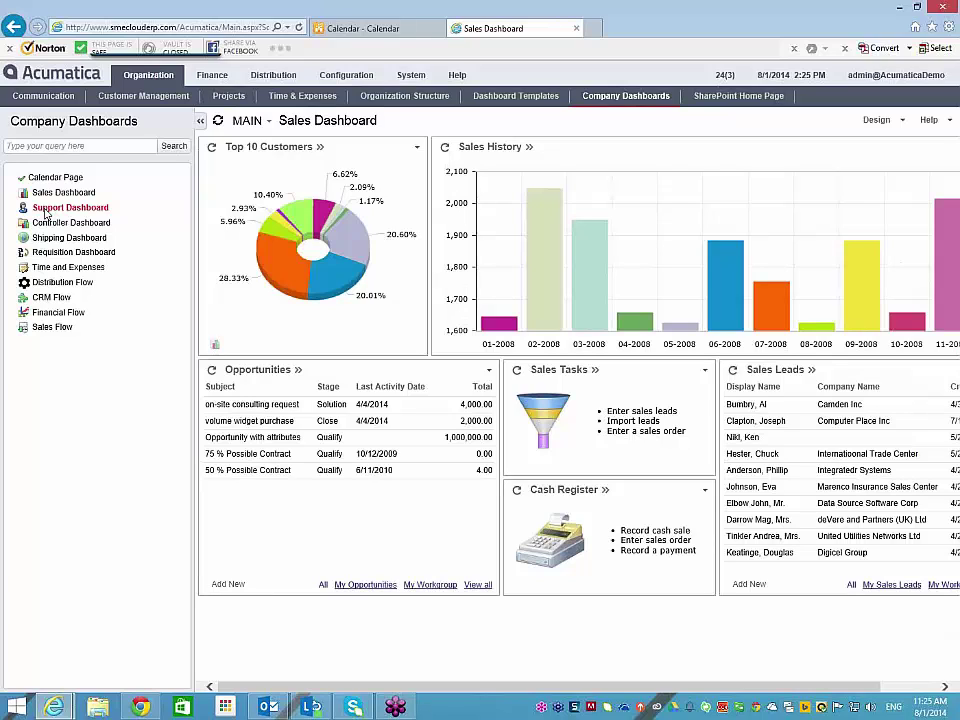
click(45, 209)
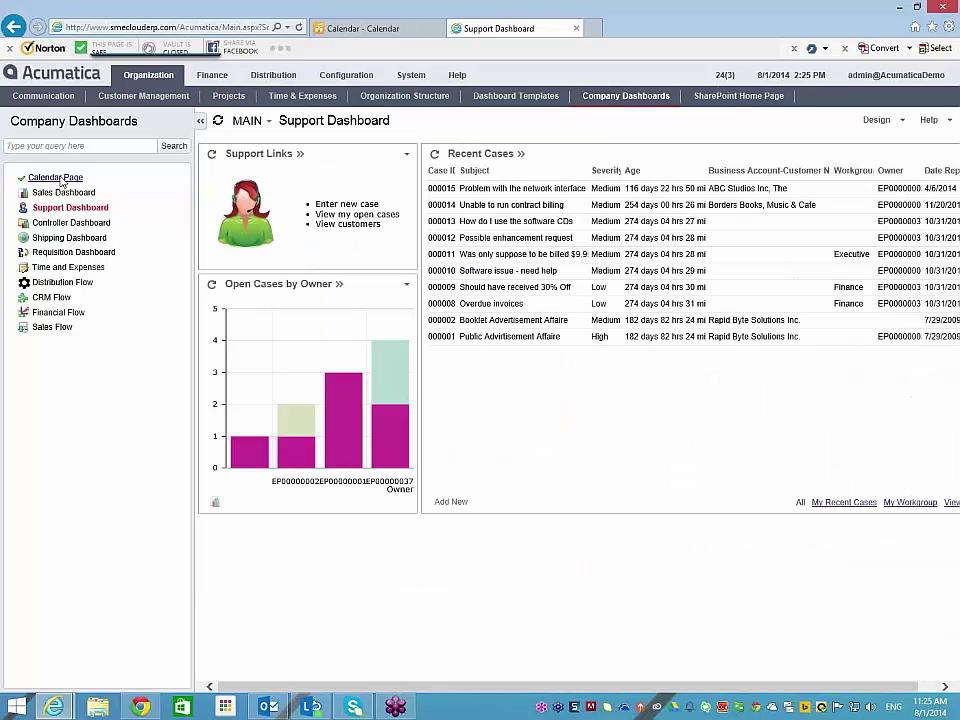
View the embedded SharePoint Calendar Page under Company Dashboards and dismiss its site upgrade banner.
click(57, 178)
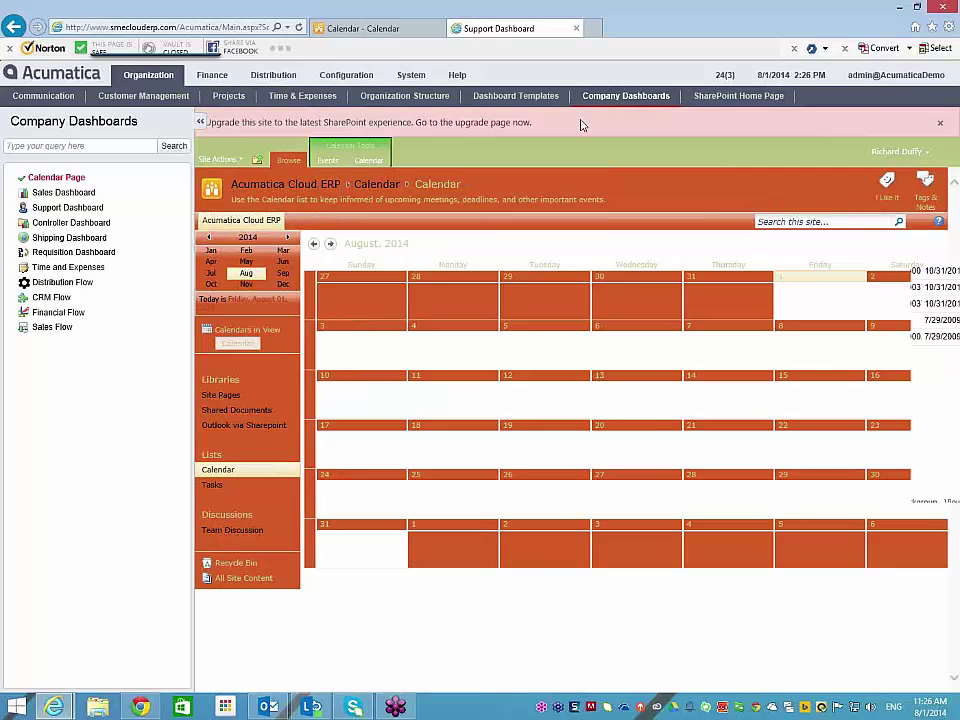
click(941, 127)
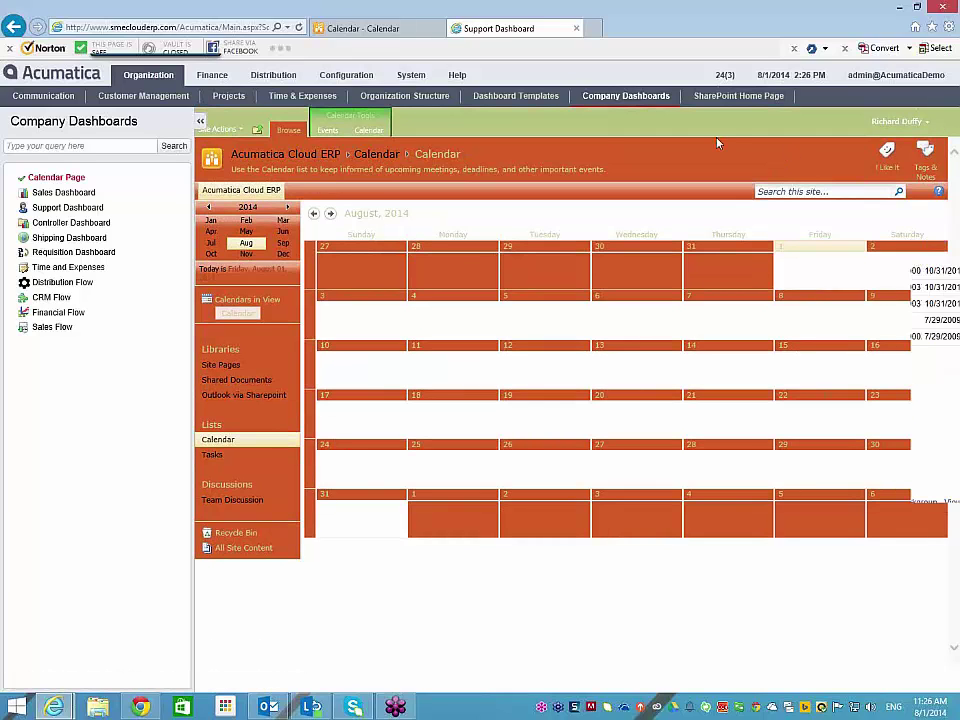
Open the Sales Orders and Quotes inquiry in the Generic Inquiry form of the System module's Customization area.
click(411, 76)
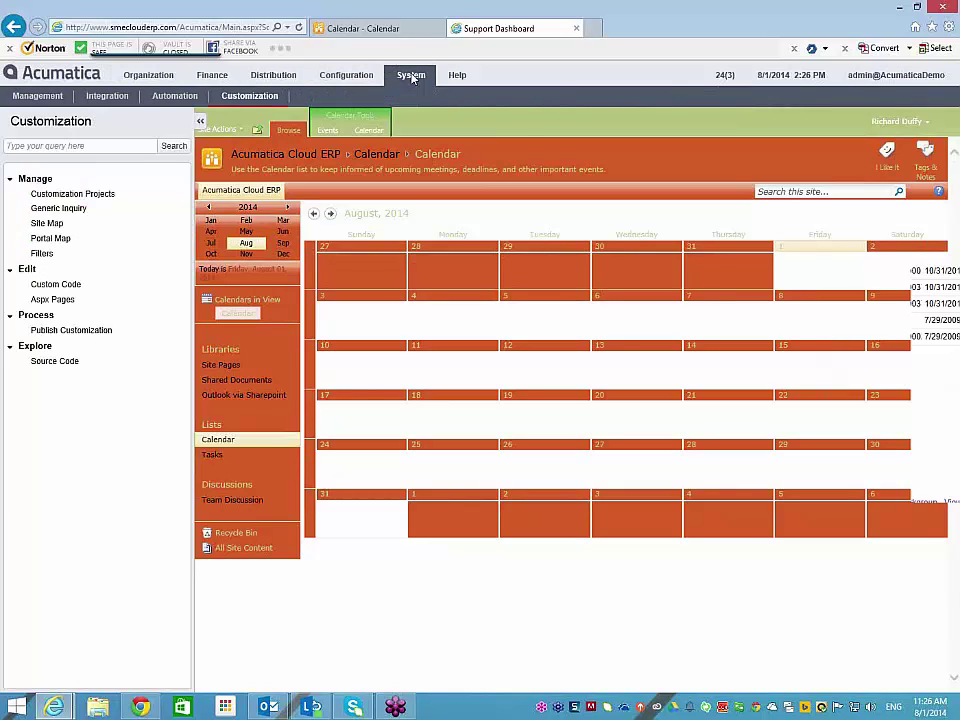
click(338, 75)
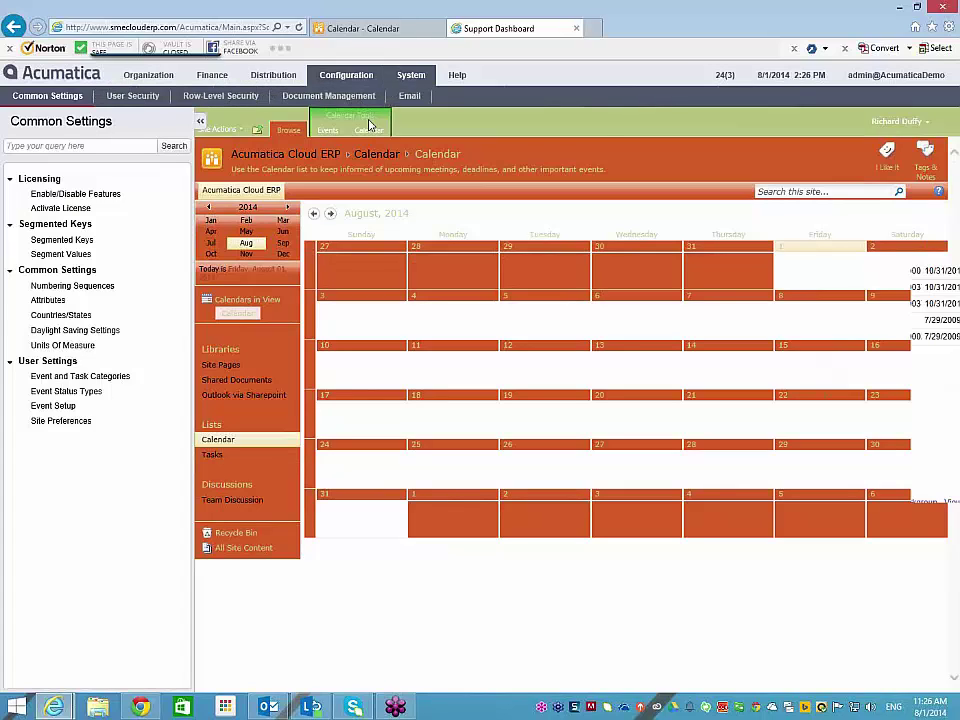
click(411, 75)
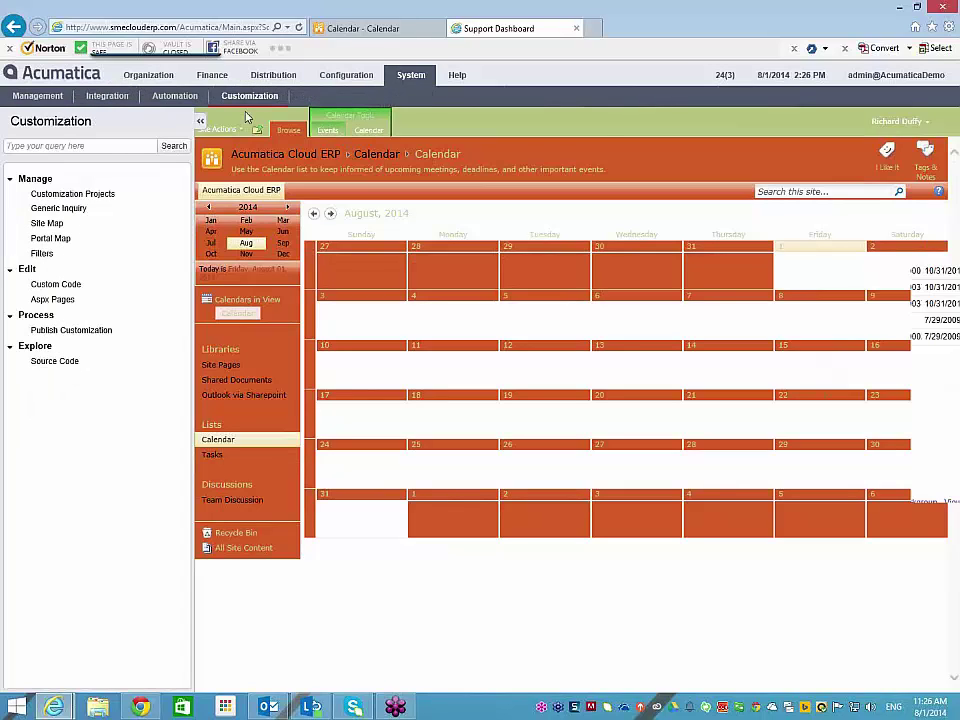
click(60, 208)
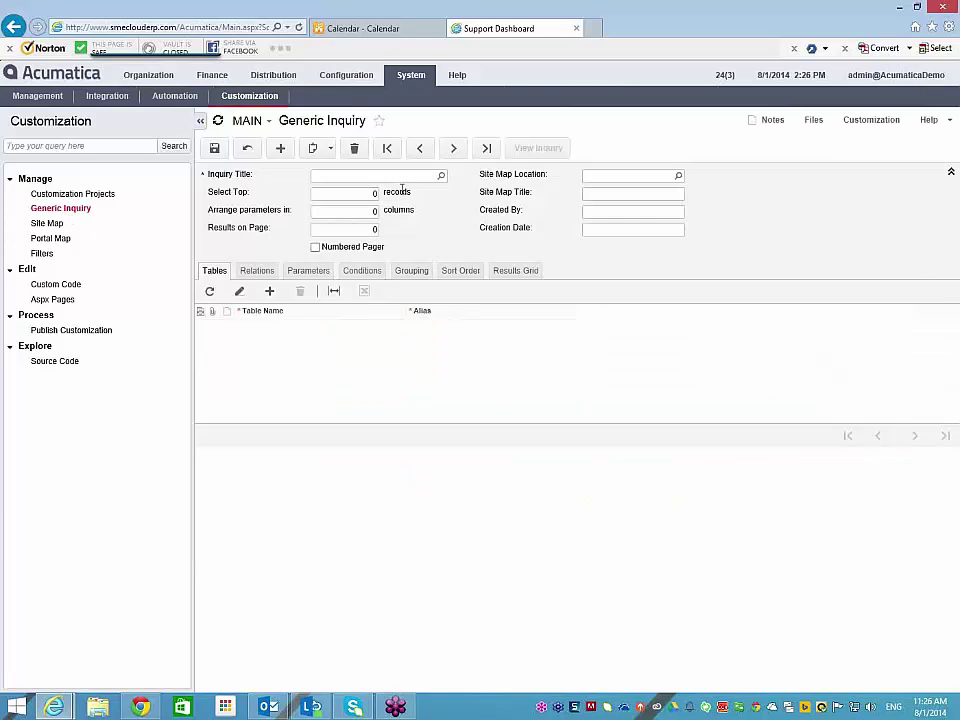
click(441, 176)
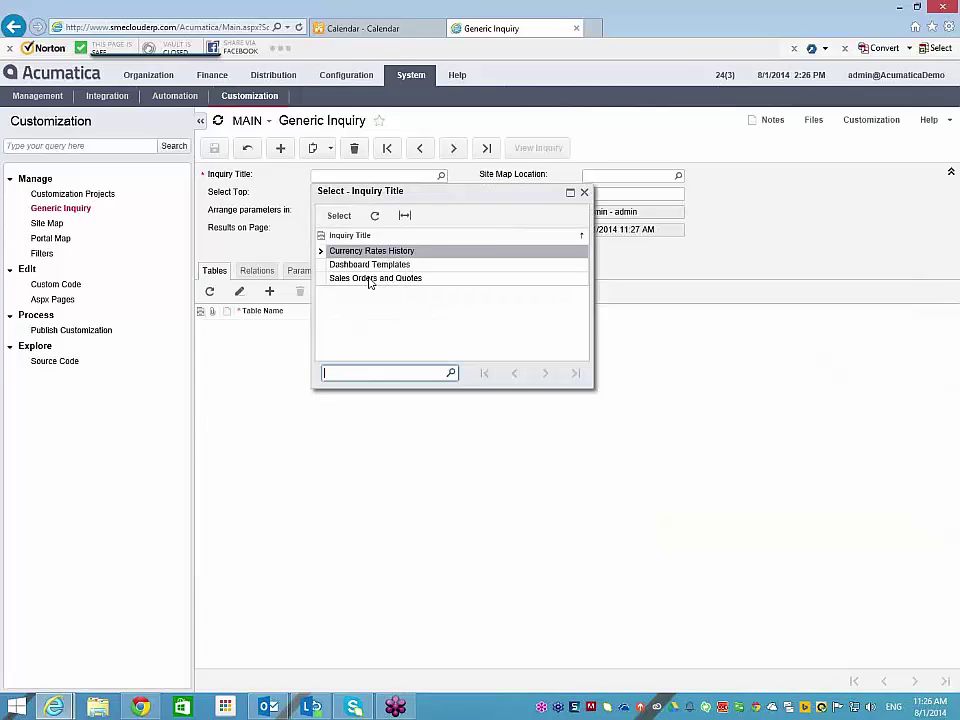
double_click(369, 279)
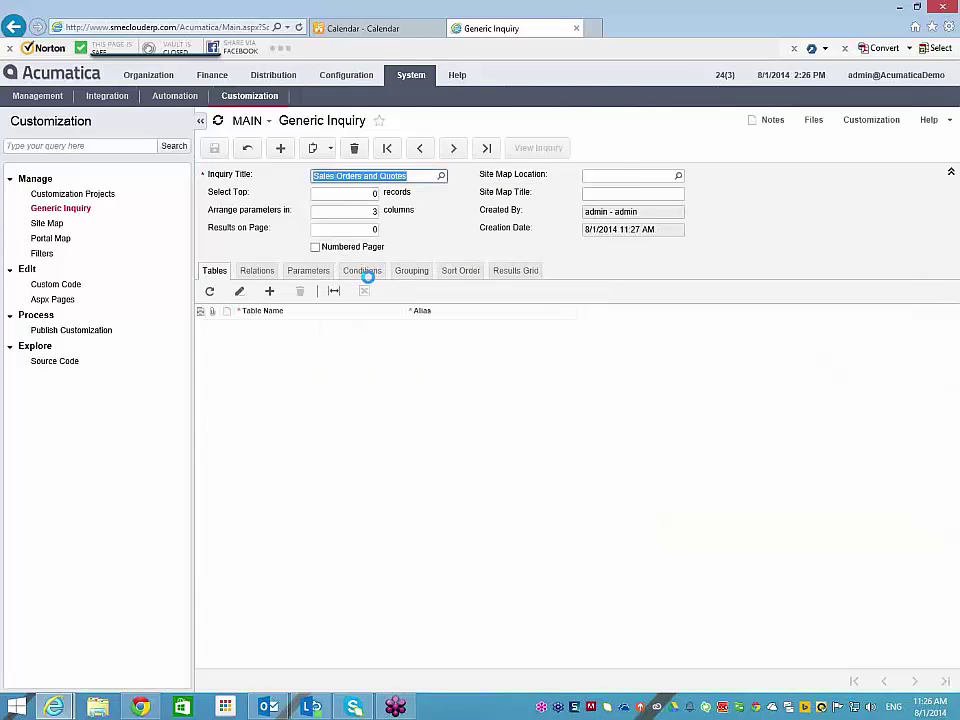
Set the inquiry's site map location to Processes under Distribution's Sales Orders and save the inquiry.
click(678, 178)
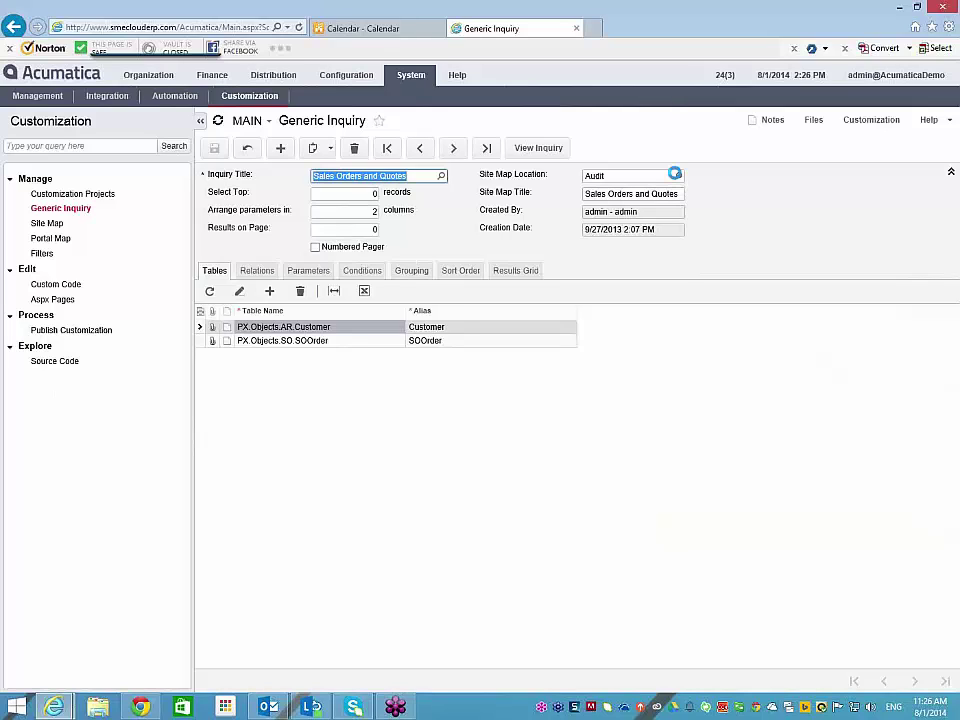
click(678, 177)
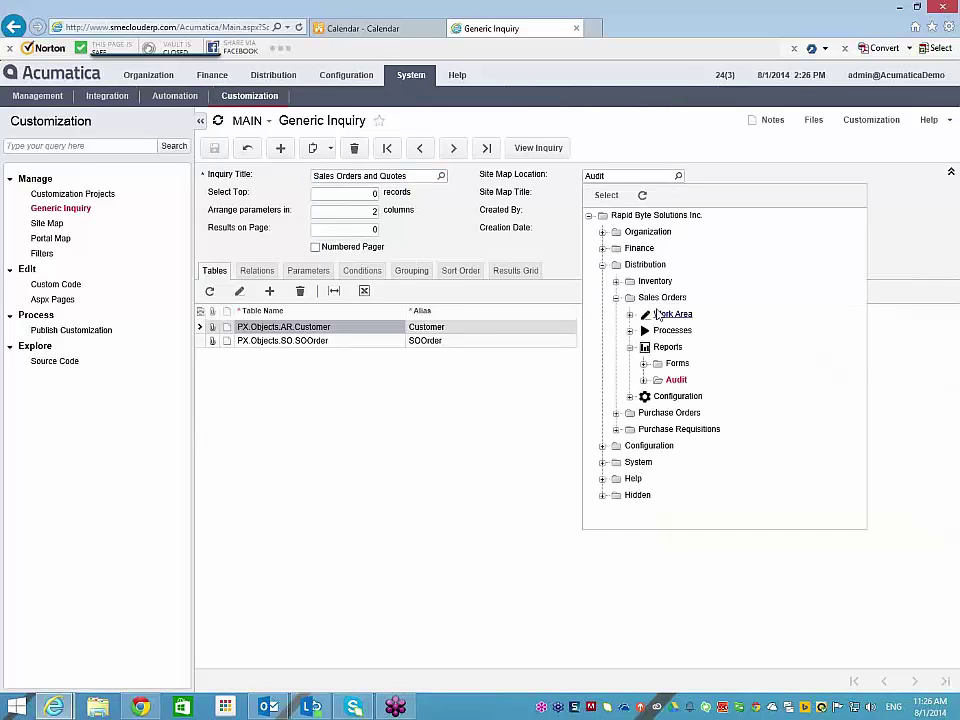
click(602, 232)
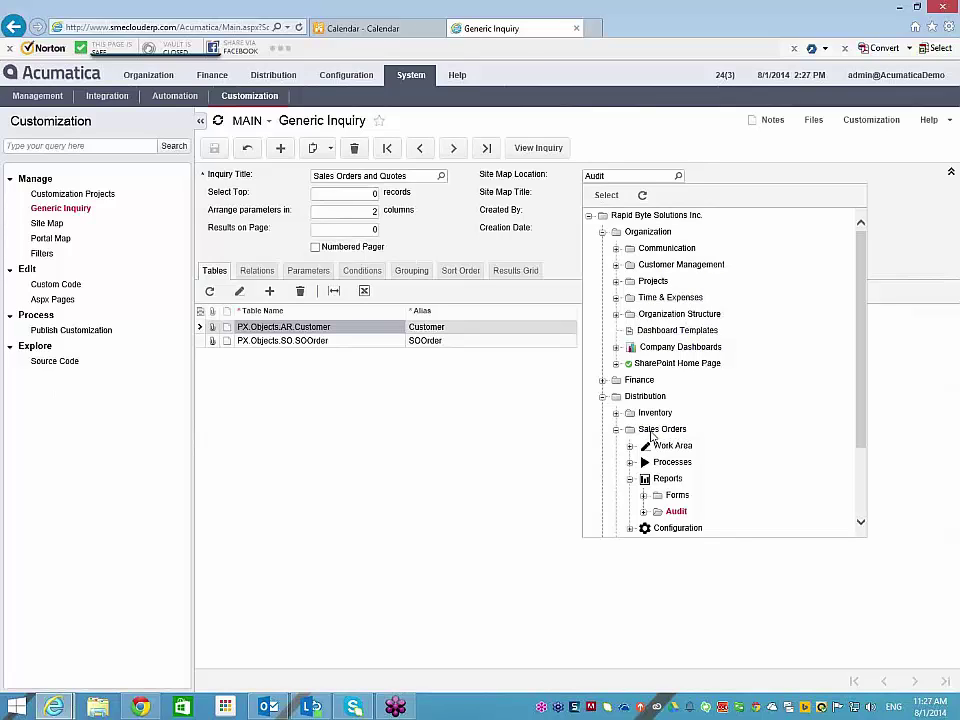
click(656, 430)
click(674, 464)
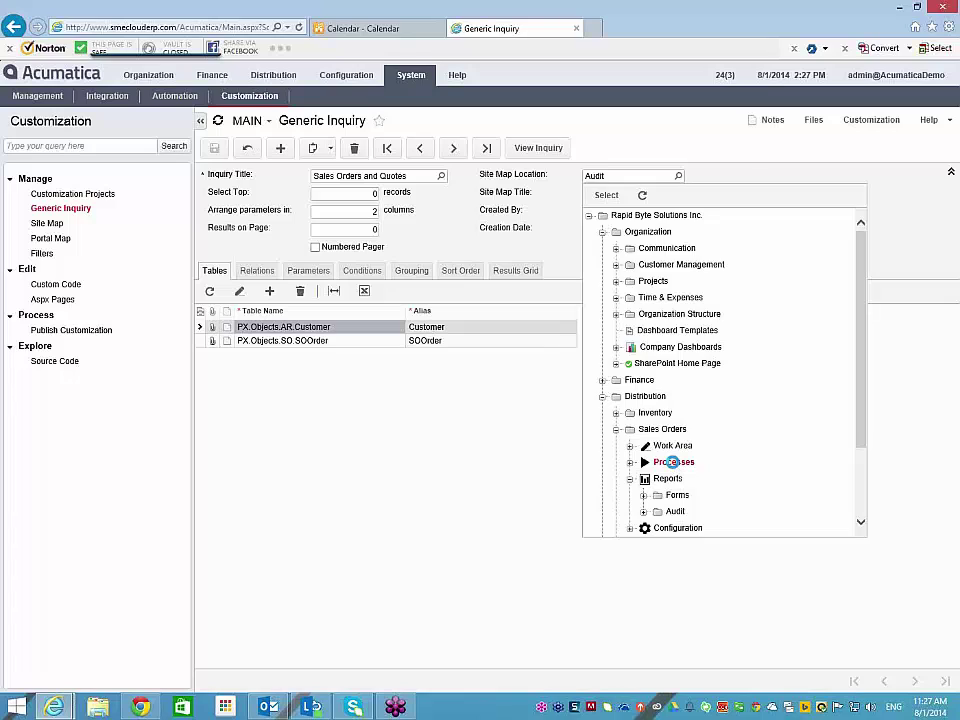
double_click(674, 463)
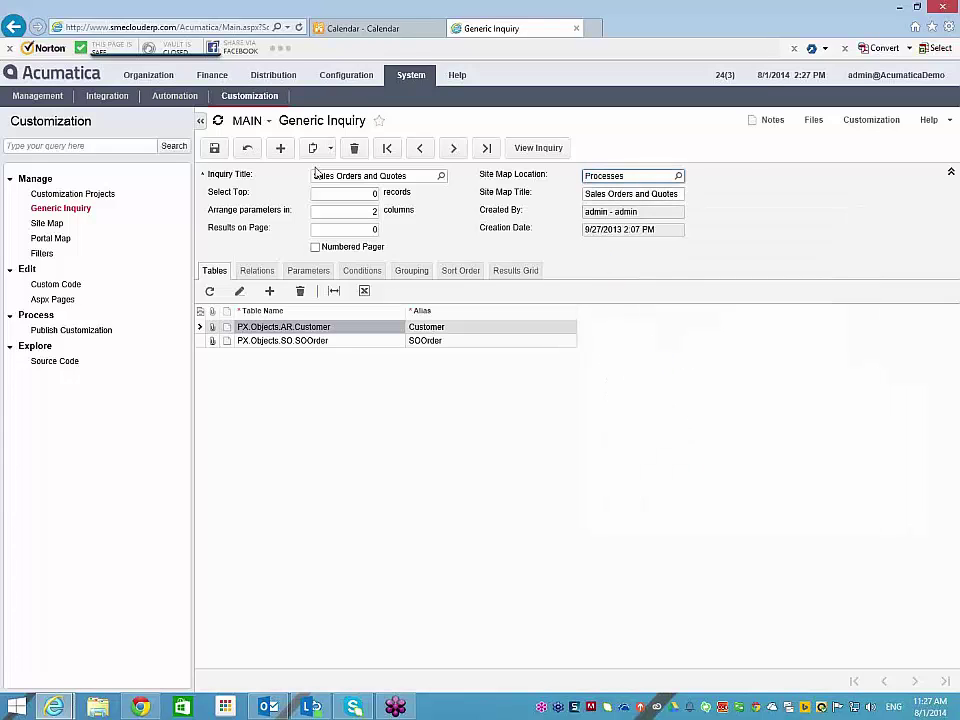
click(213, 148)
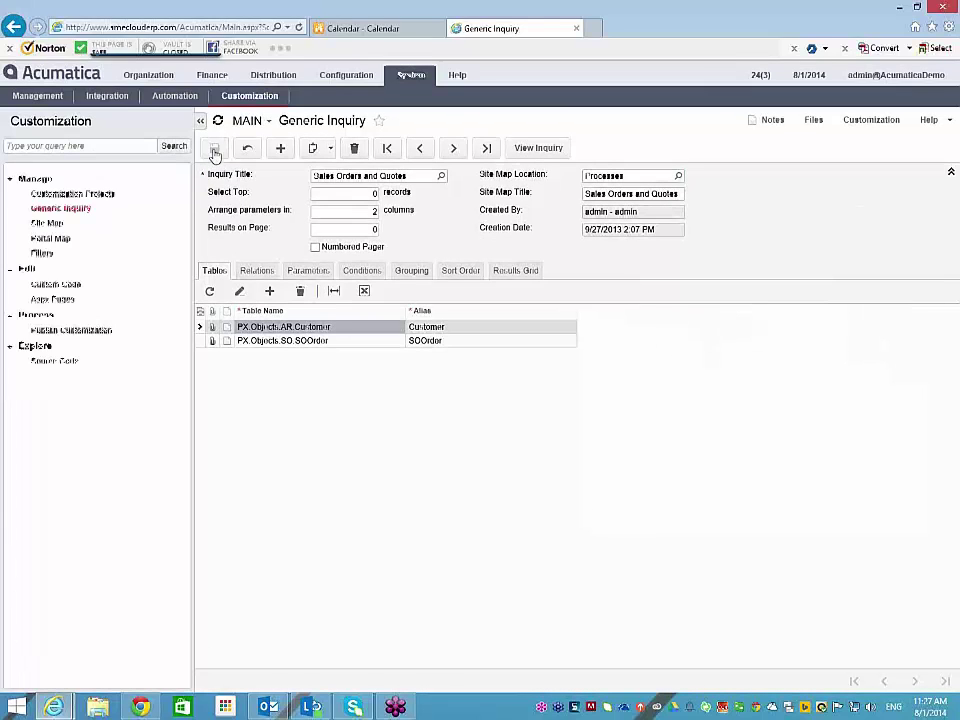
Open the Sales Orders and Quotes inquiry from the Sales Orders processes in the Distribution module.
click(276, 78)
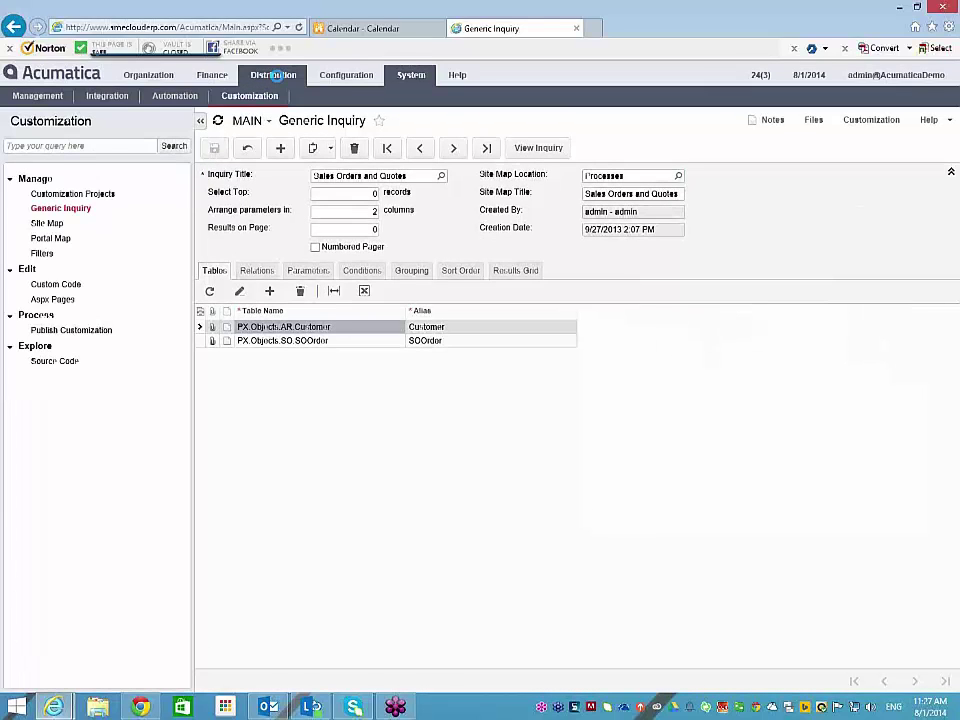
click(98, 96)
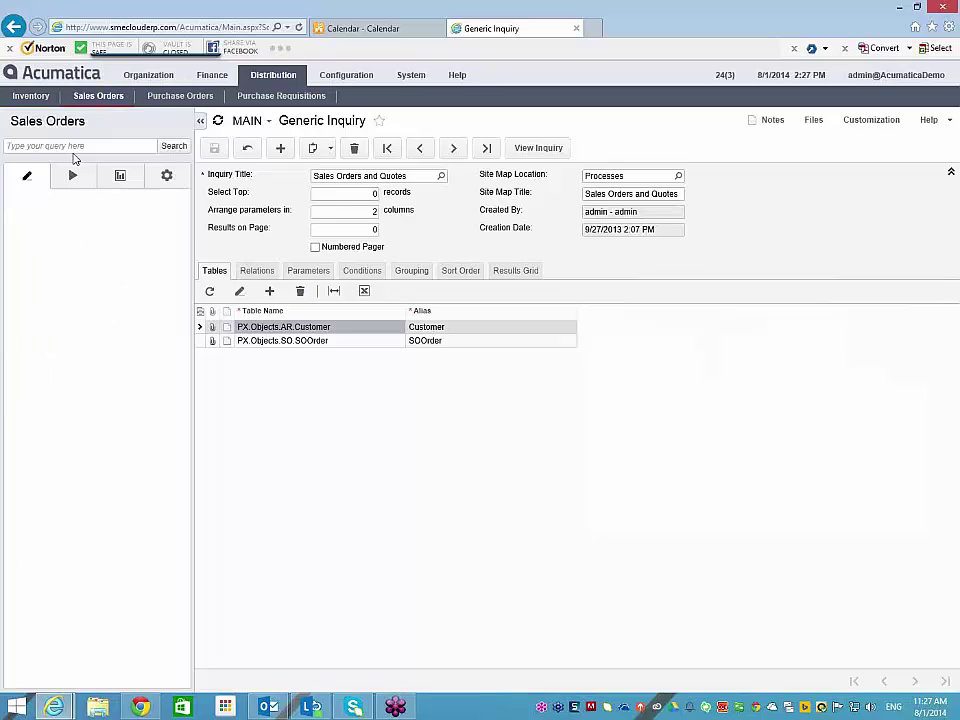
click(72, 177)
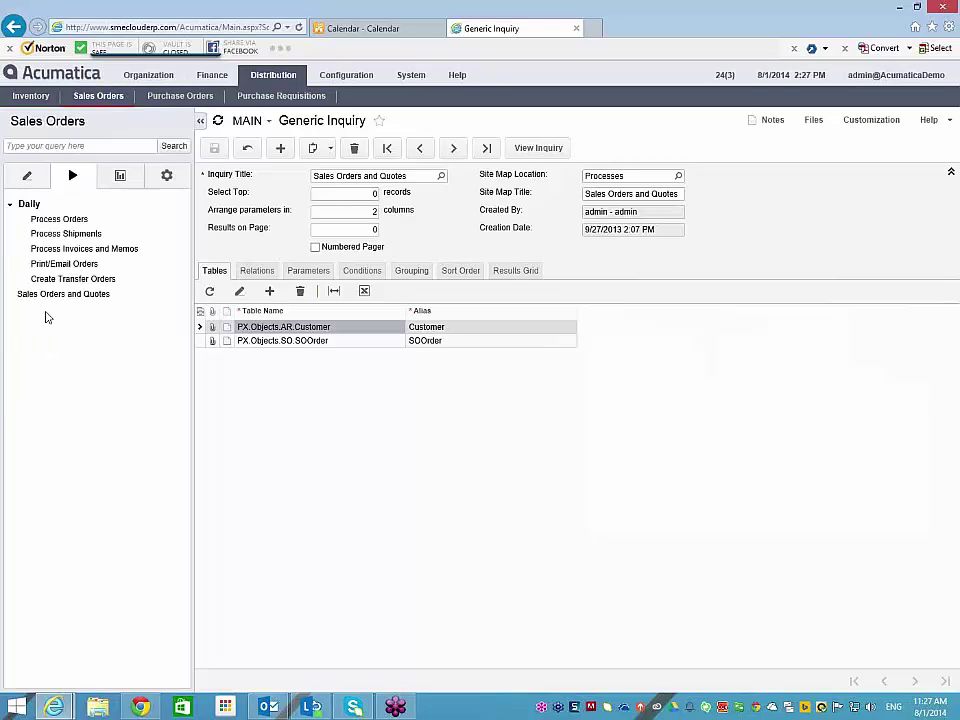
click(50, 295)
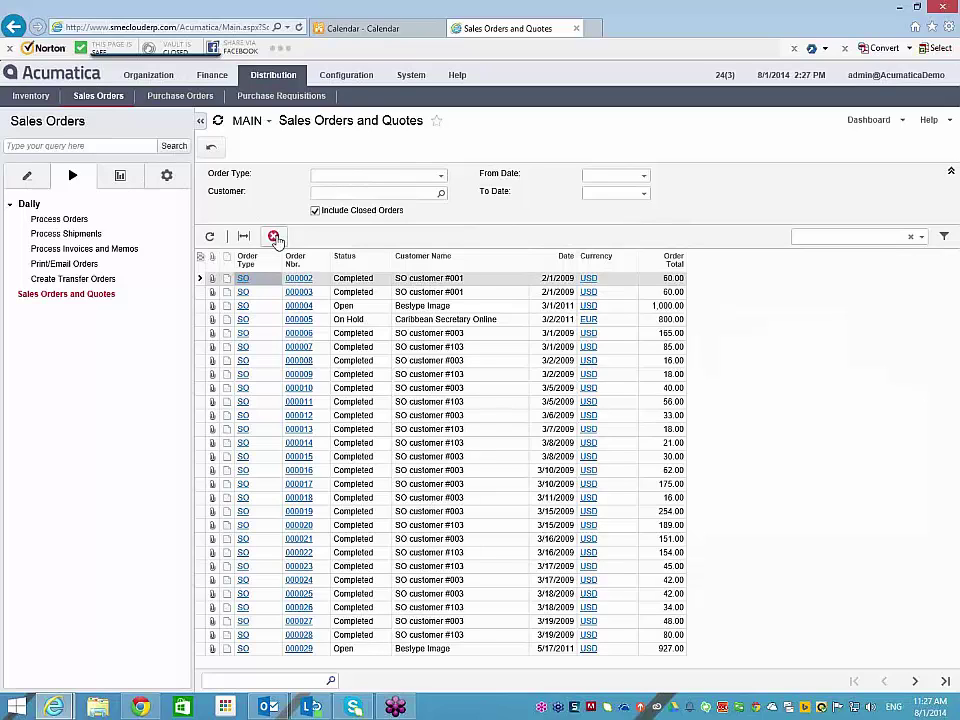
Export the Sales Orders and Quotes results to Excel, open the exported workbook and enable editing.
click(274, 237)
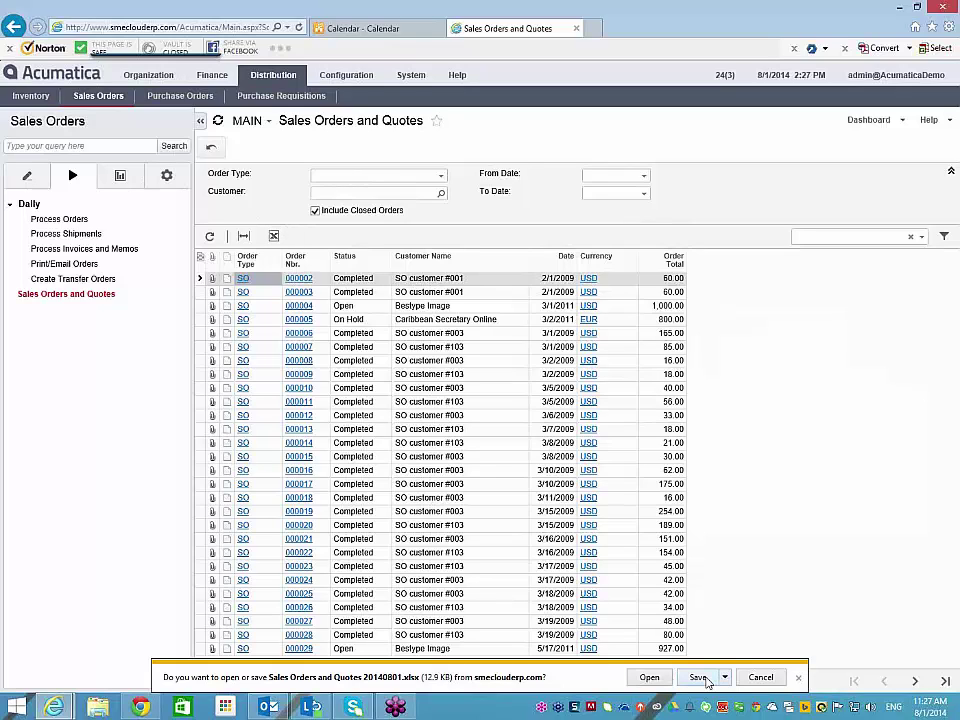
click(655, 678)
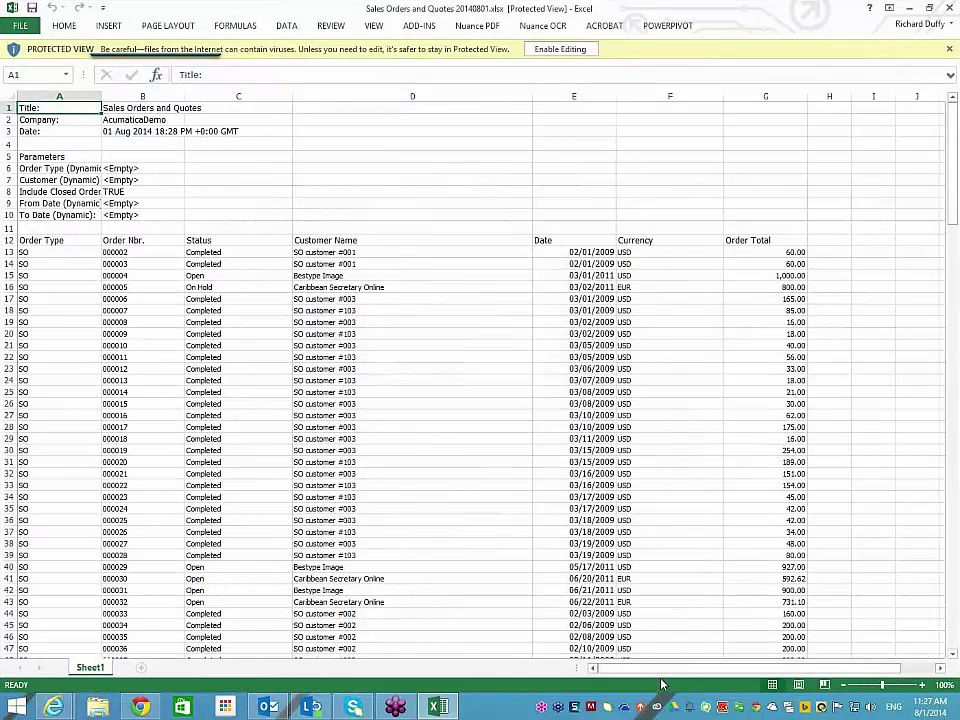
drag(665, 427, 665, 392)
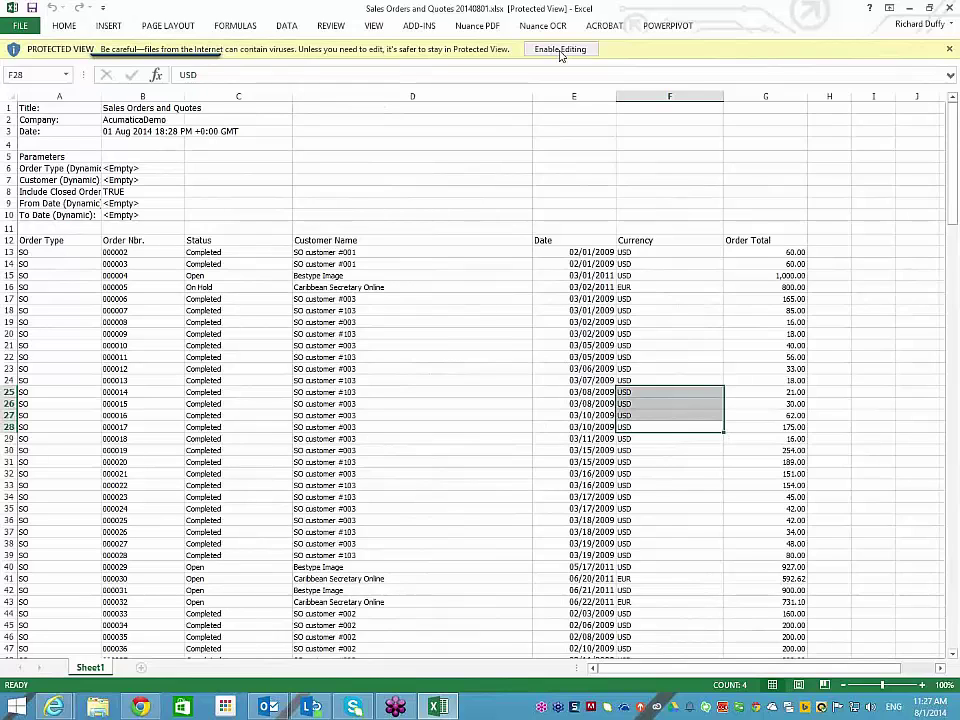
click(561, 52)
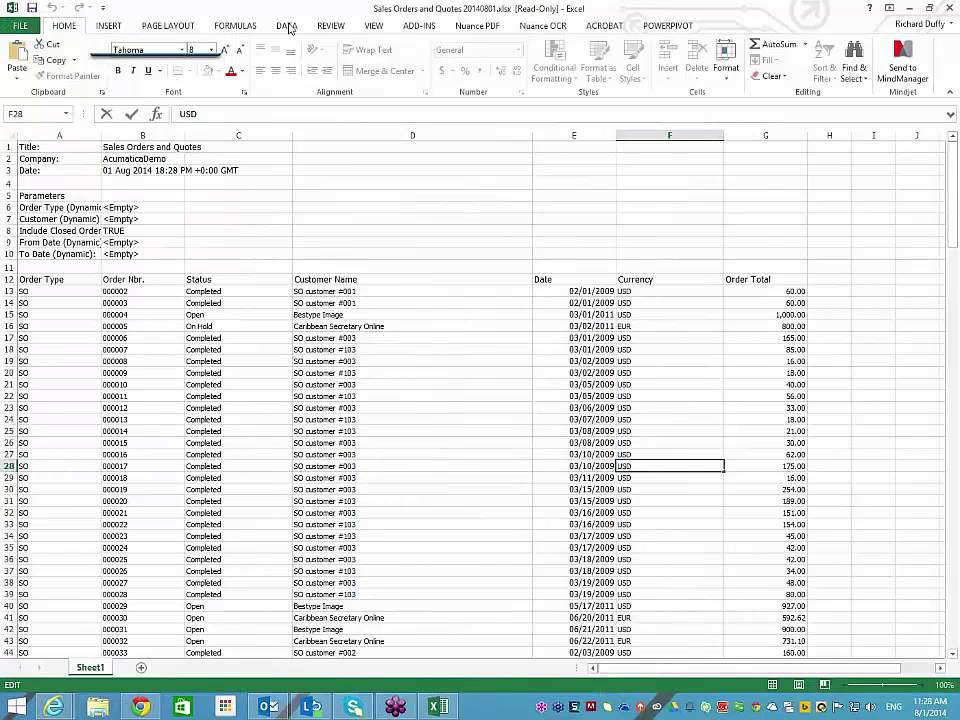
Start saving a copy of the workbook to the Shared Documents library of the SAP Business One OnDemand SharePoint site.
click(289, 27)
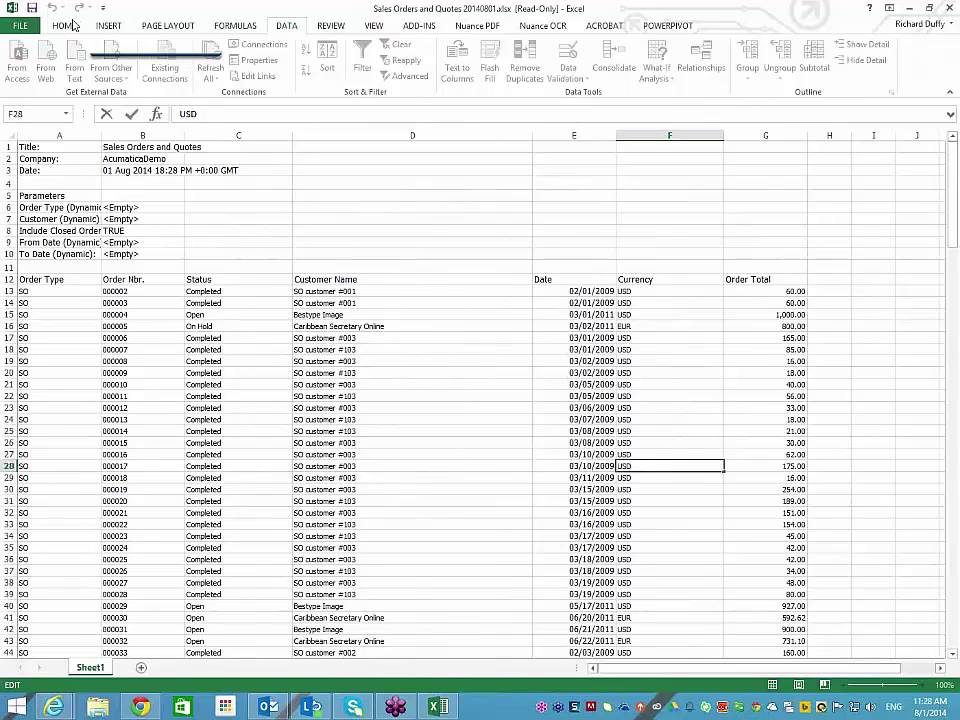
mouse_move(206, 89)
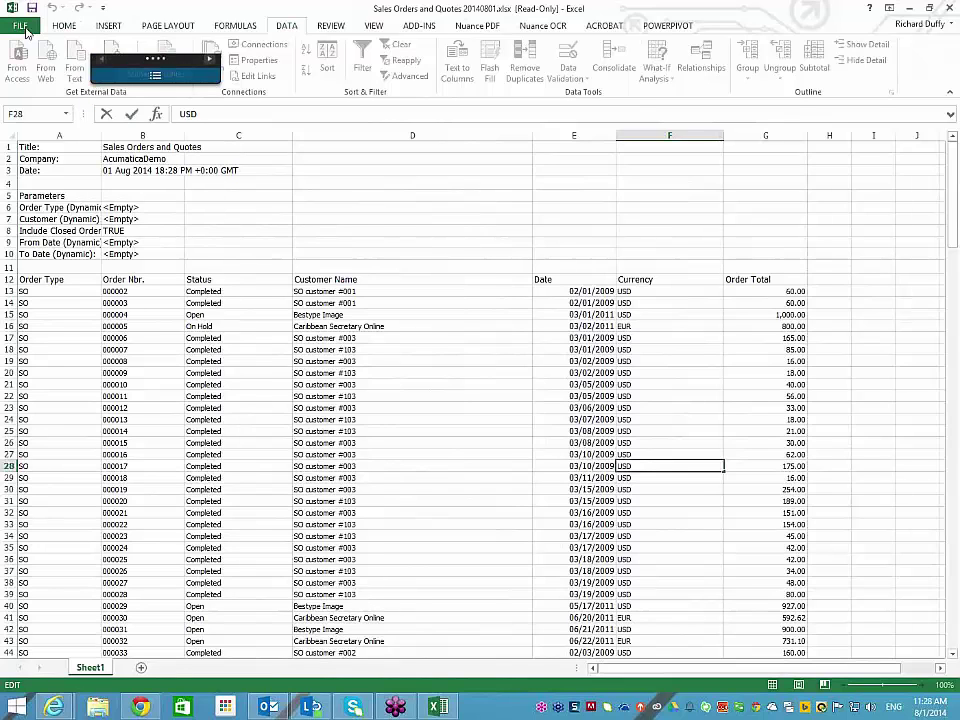
click(25, 28)
key(Escape)
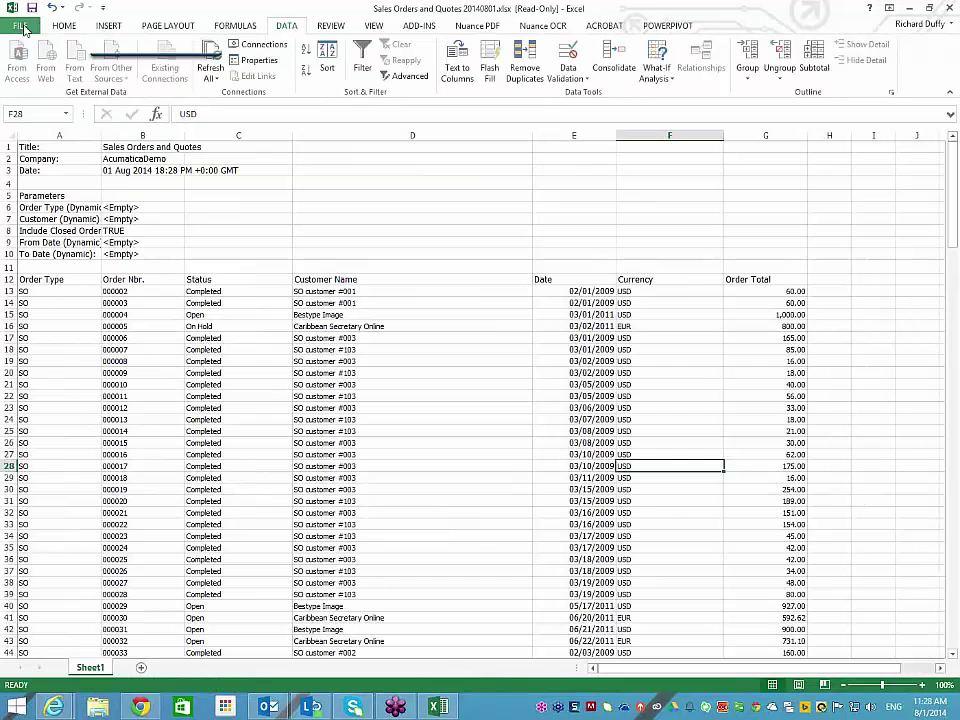
click(25, 28)
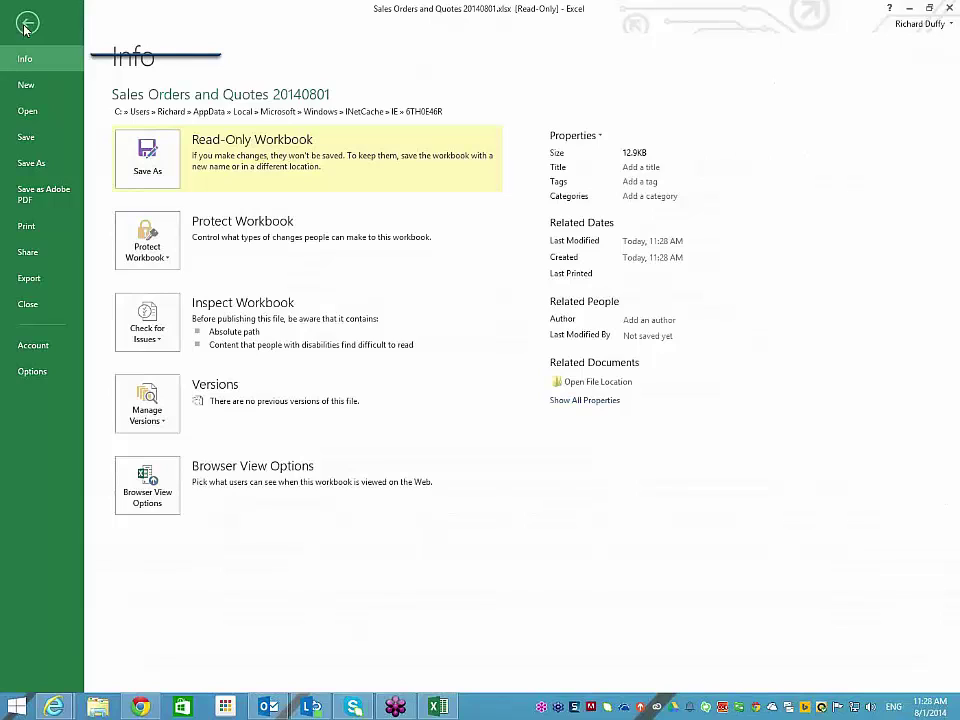
click(31, 165)
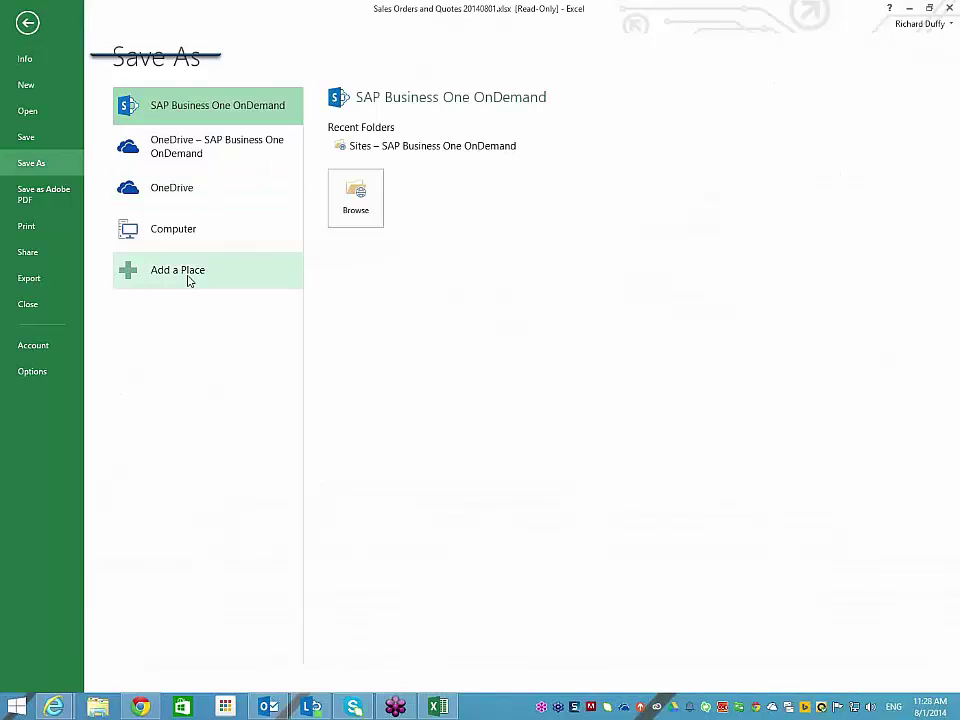
click(430, 147)
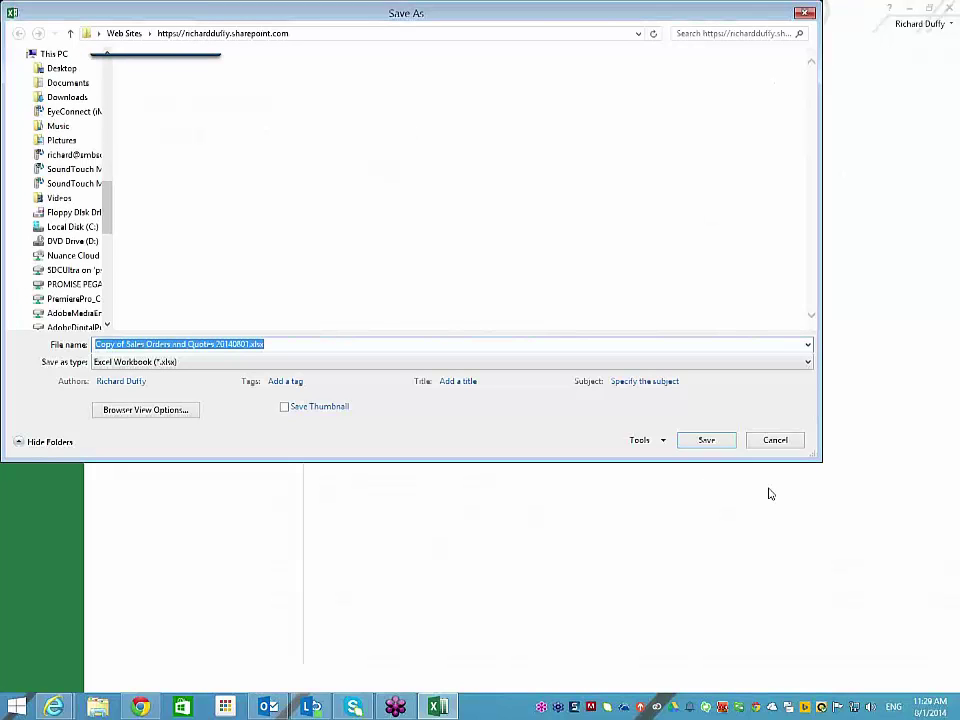
drag(821, 461, 842, 510)
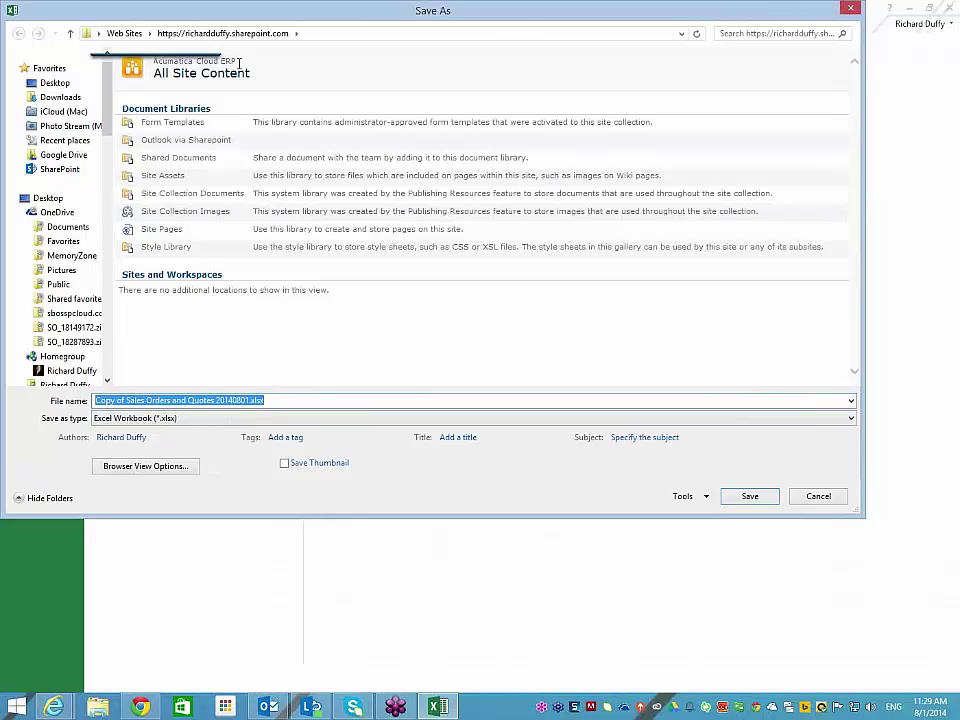
double_click(179, 160)
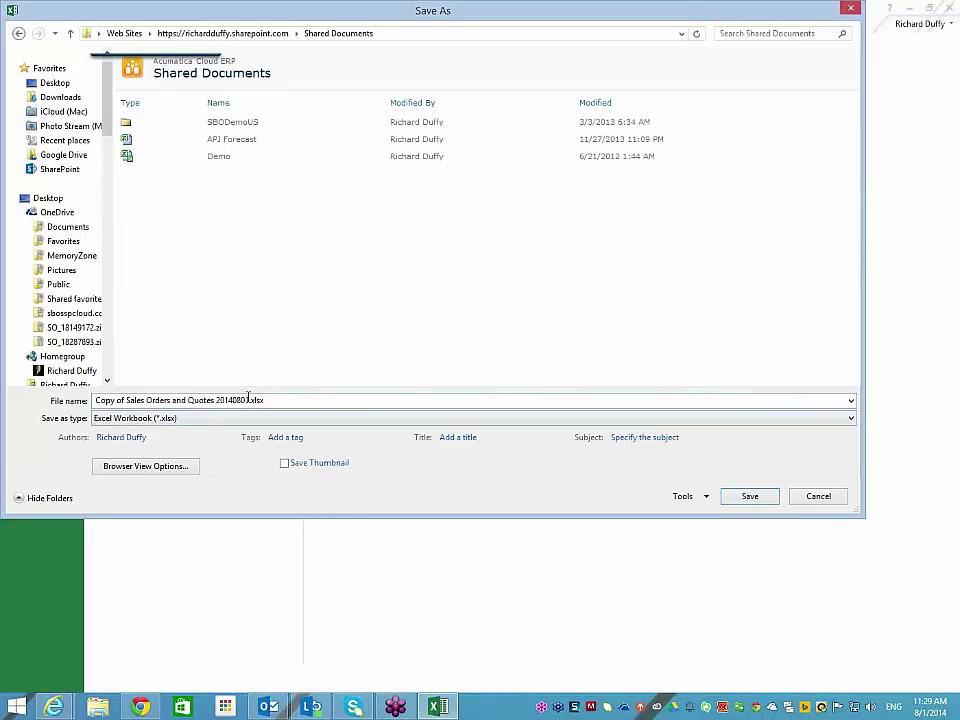
Name the workbook "Acumatica Sales Orders and Lines.xlsx" and save it in Shared Documents.
triple_click(248, 398)
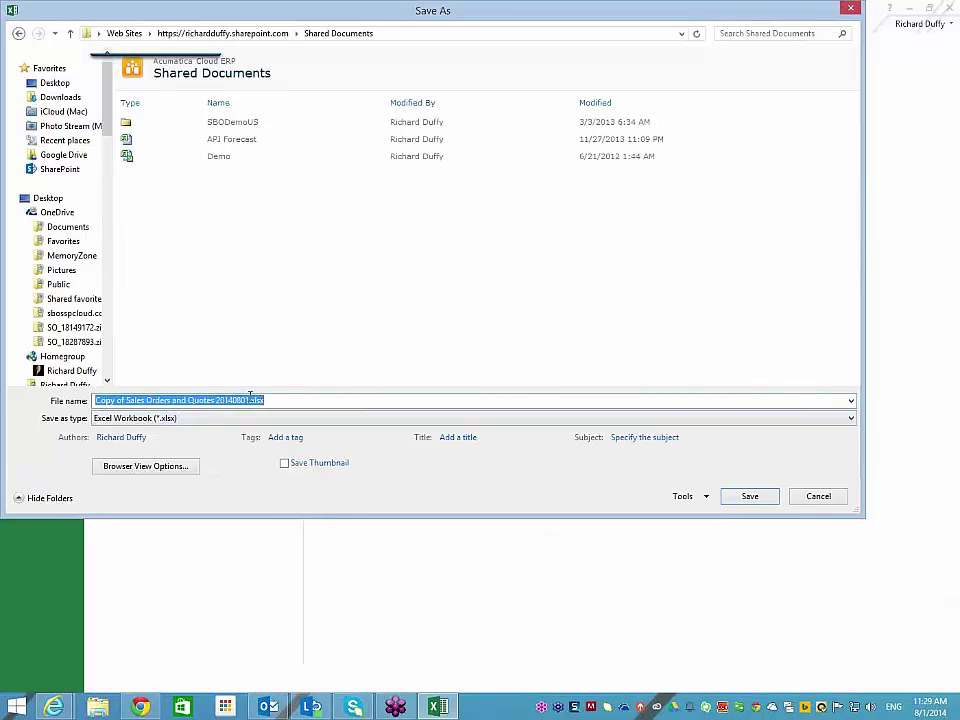
drag(250, 398, 68, 390)
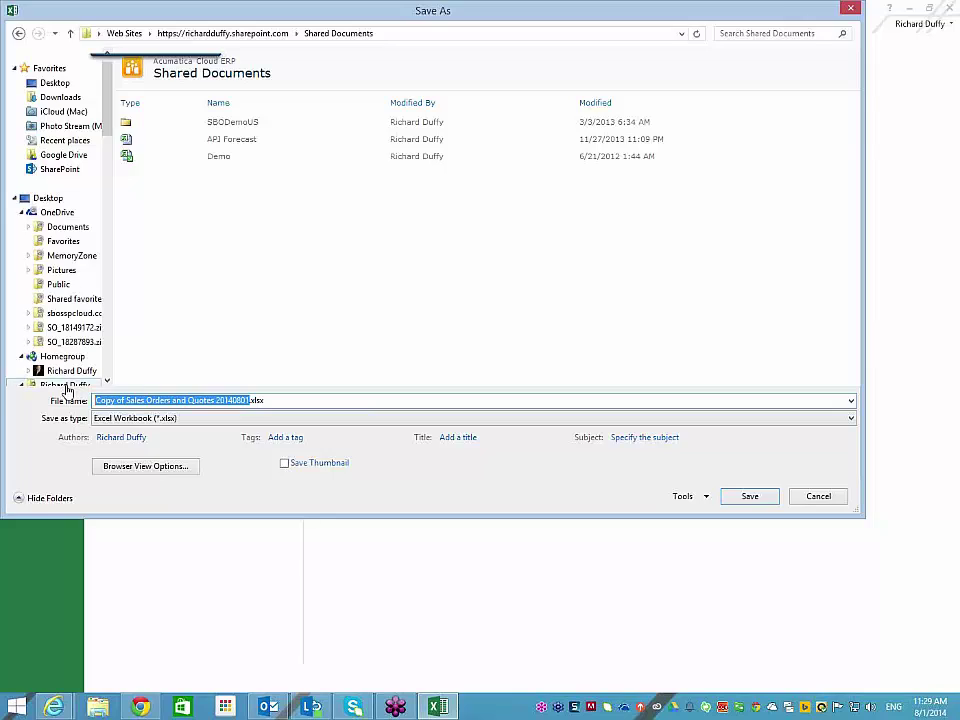
text(Acumatica)
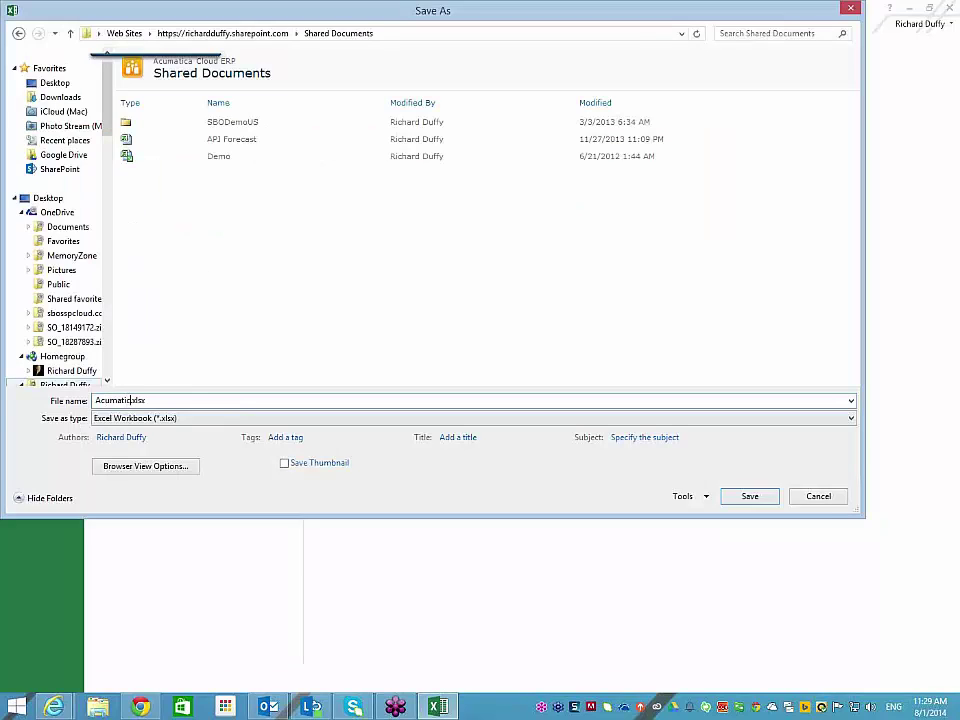
text( Document Library)
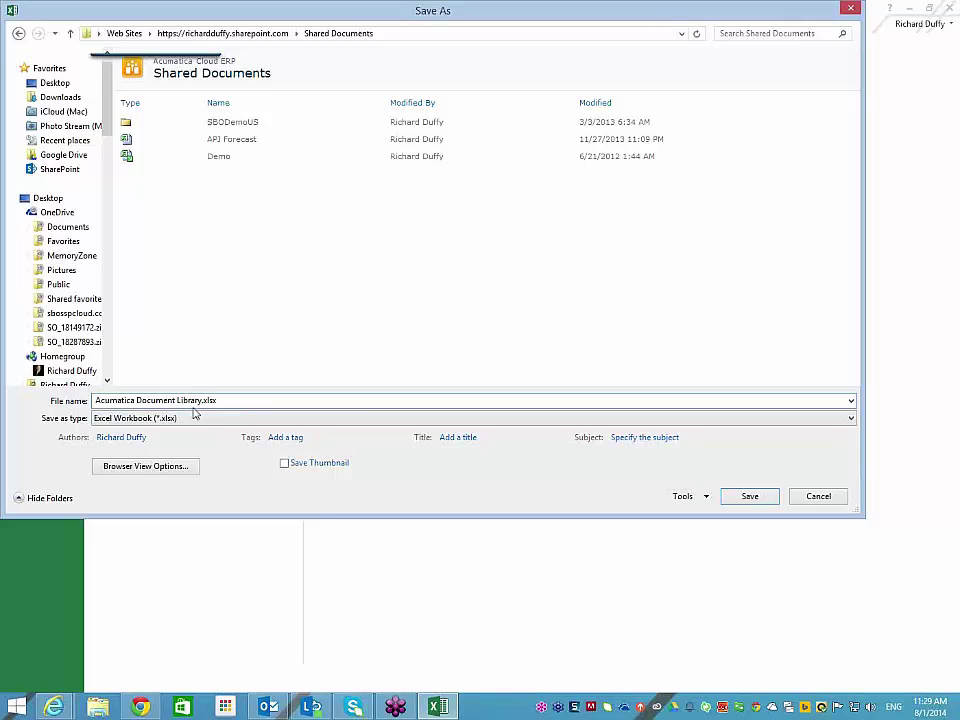
key(BackSpace)
key(BackSpace)
key(BackSpace)
key(BackSpace)
key(BackSpace)
key(BackSpace)
key(BackSpace)
key(BackSpace)
key(BackSpace)
key(BackSpace)
key(BackSpace)
key(BackSpace)
key(BackSpace)
key(BackSpace)
text(Sales Orders and Lines)
click(752, 497)
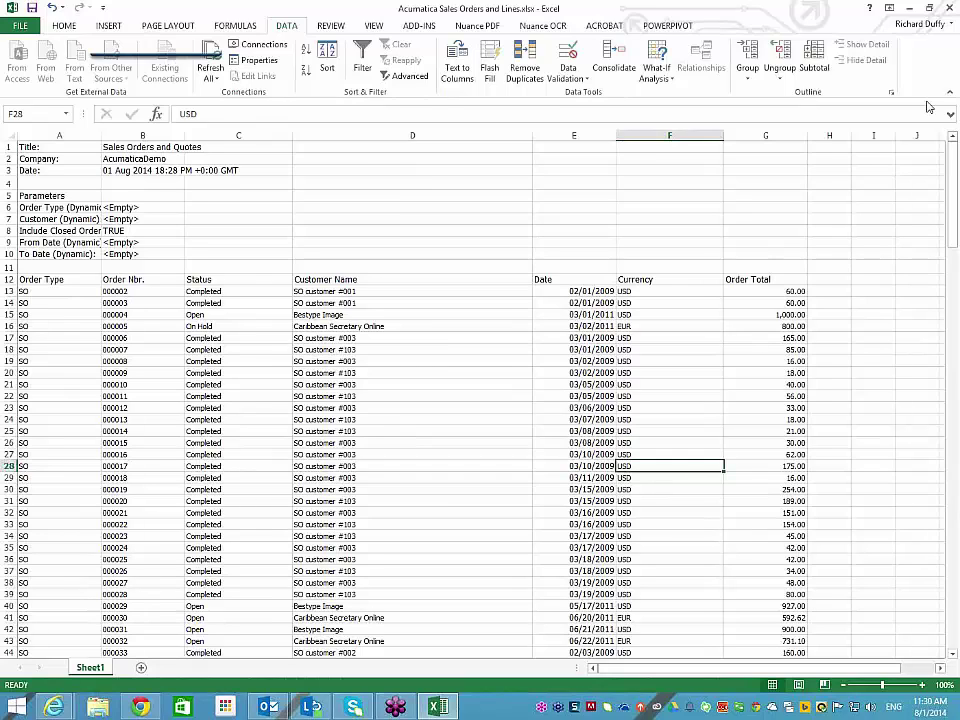
Close the saved workbook and return to the home page of the Acumatica Cloud ERP SharePoint site in the browser.
click(950, 10)
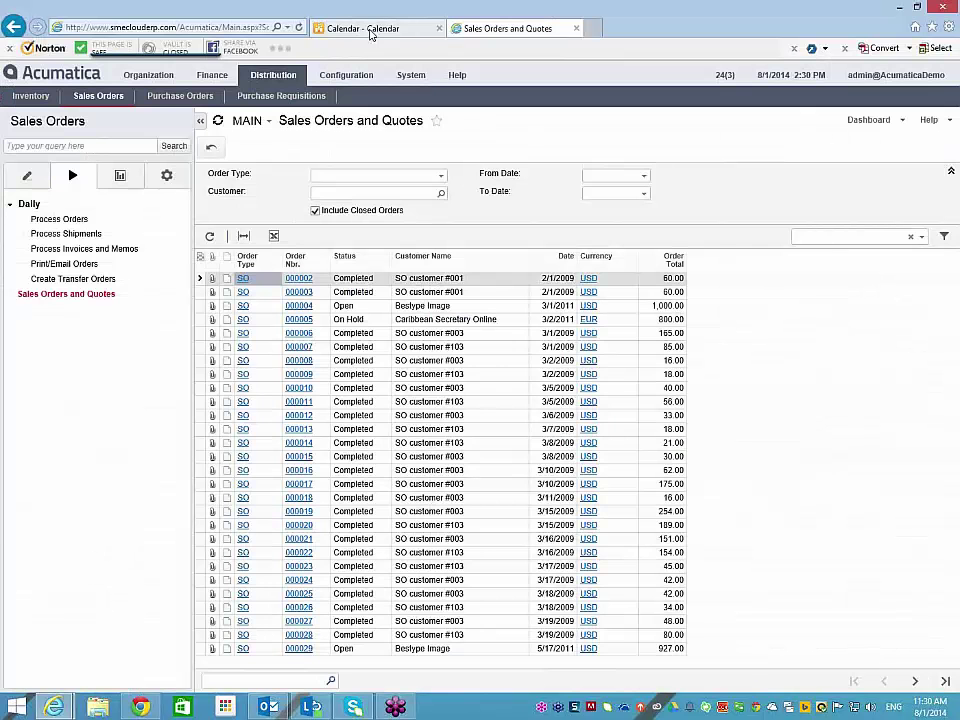
click(373, 30)
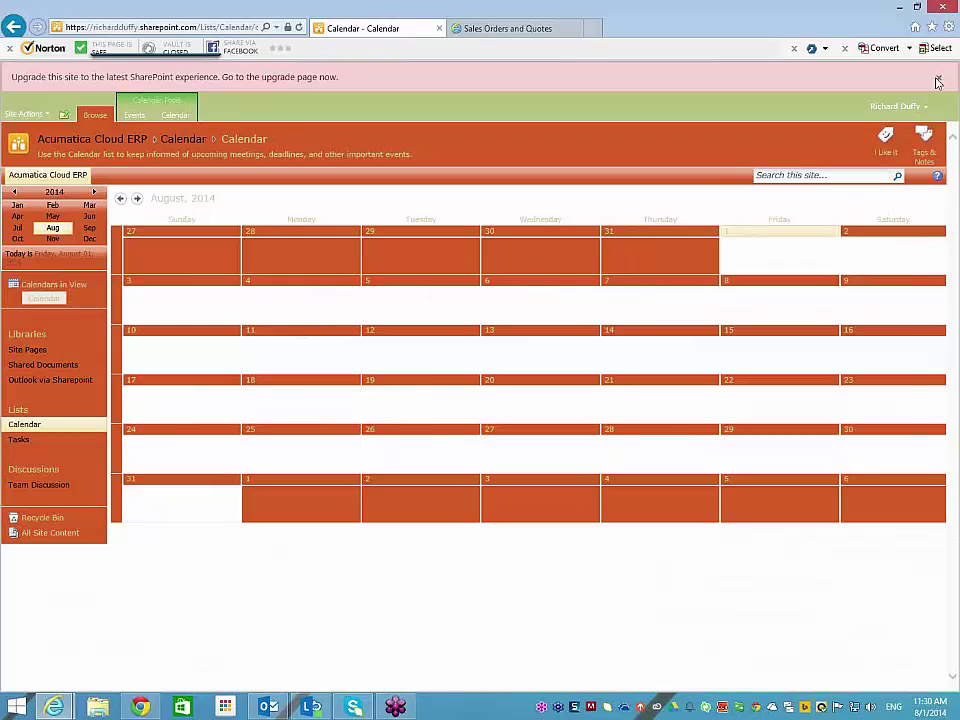
scroll(191, 156, down, 1)
click(84, 116)
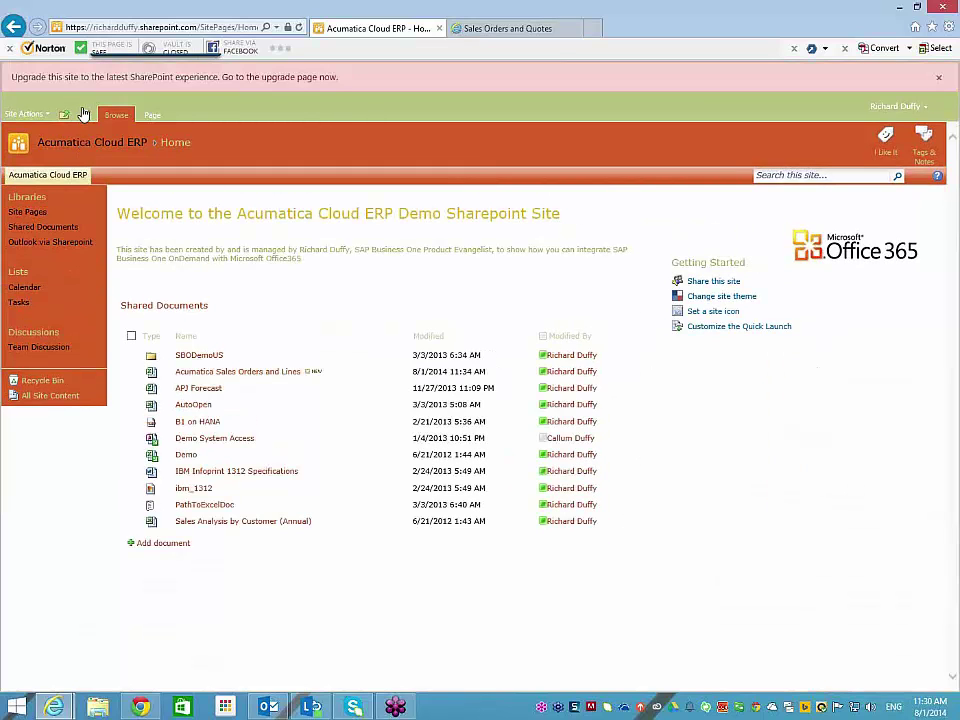
View the Acumatica Sales Orders and Lines workbook from Shared Documents in Excel Online and dismiss the unsupported-features and upgrade notices.
click(252, 376)
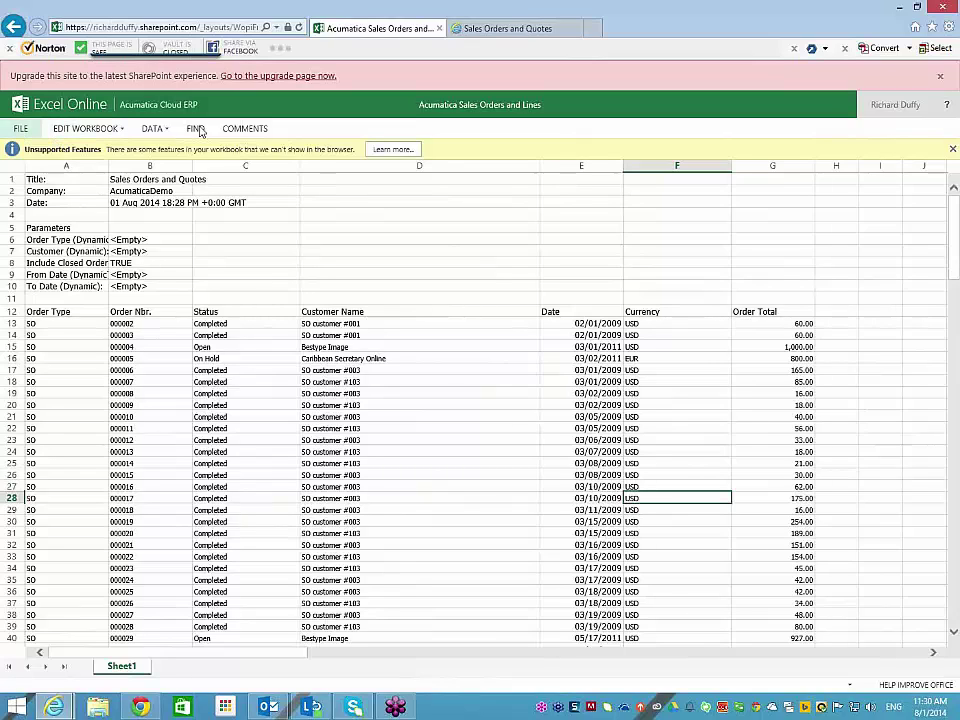
click(952, 149)
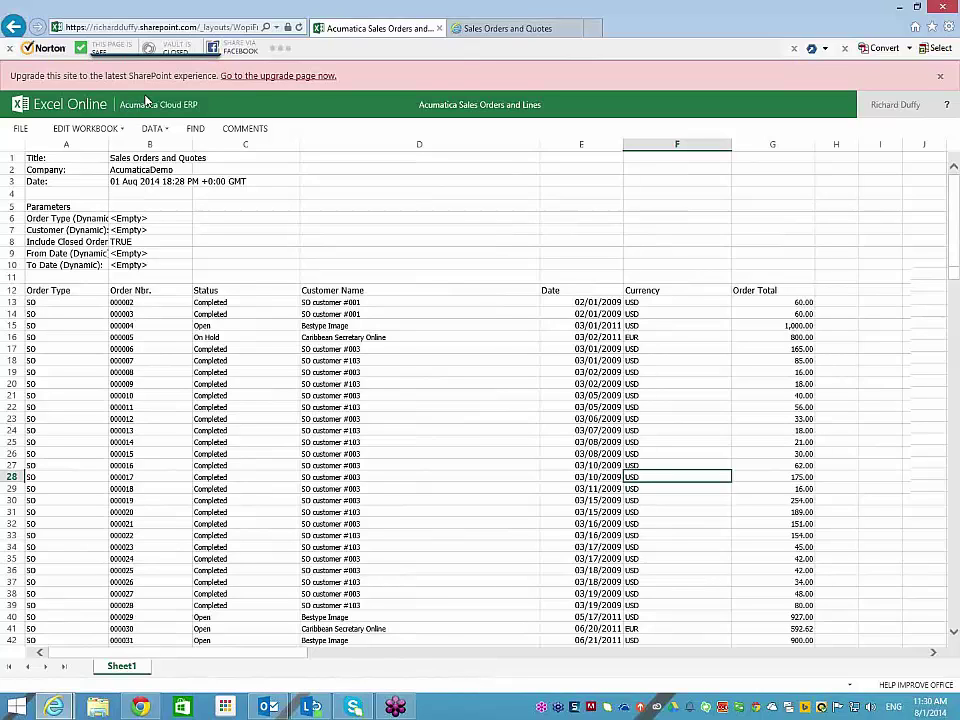
click(941, 79)
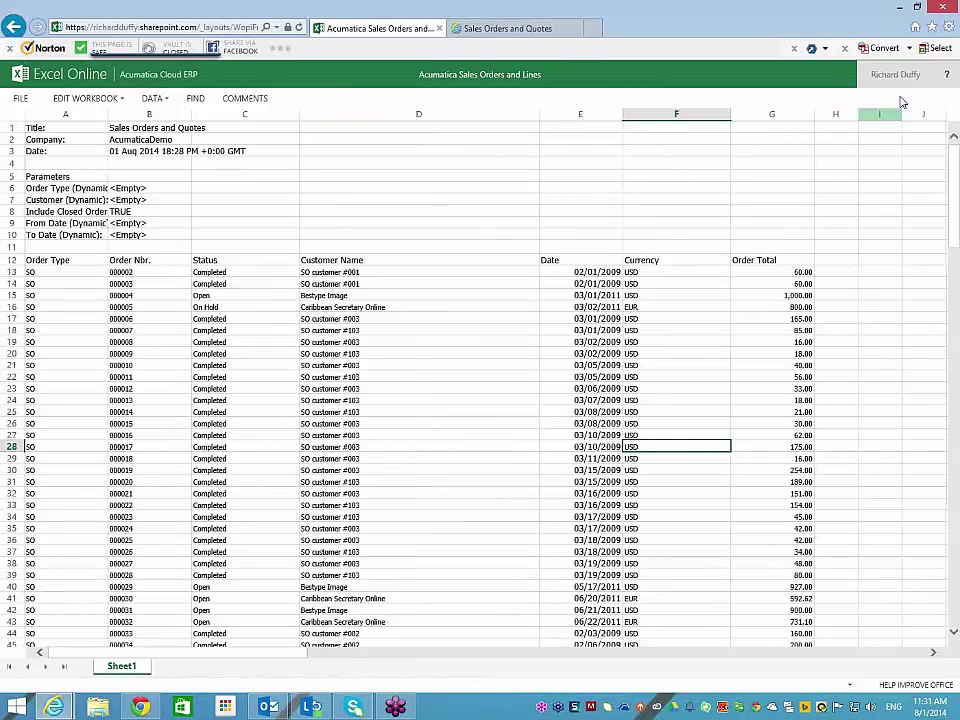
Switch back to Acumatica and open the CRM Flow page from the Company Dashboards in the Organization module.
click(495, 30)
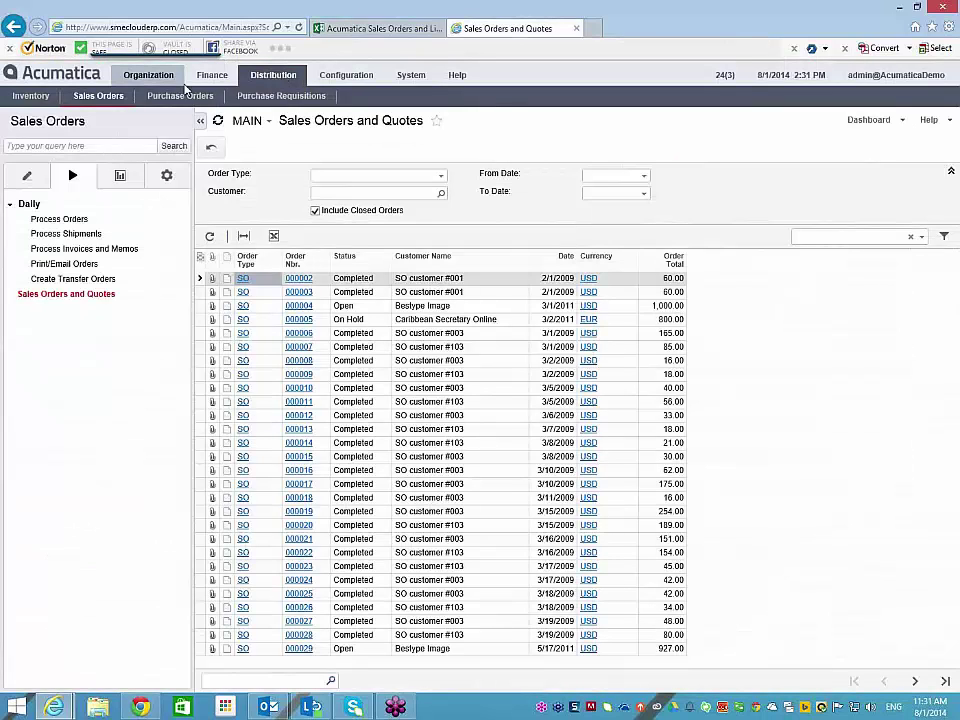
click(414, 78)
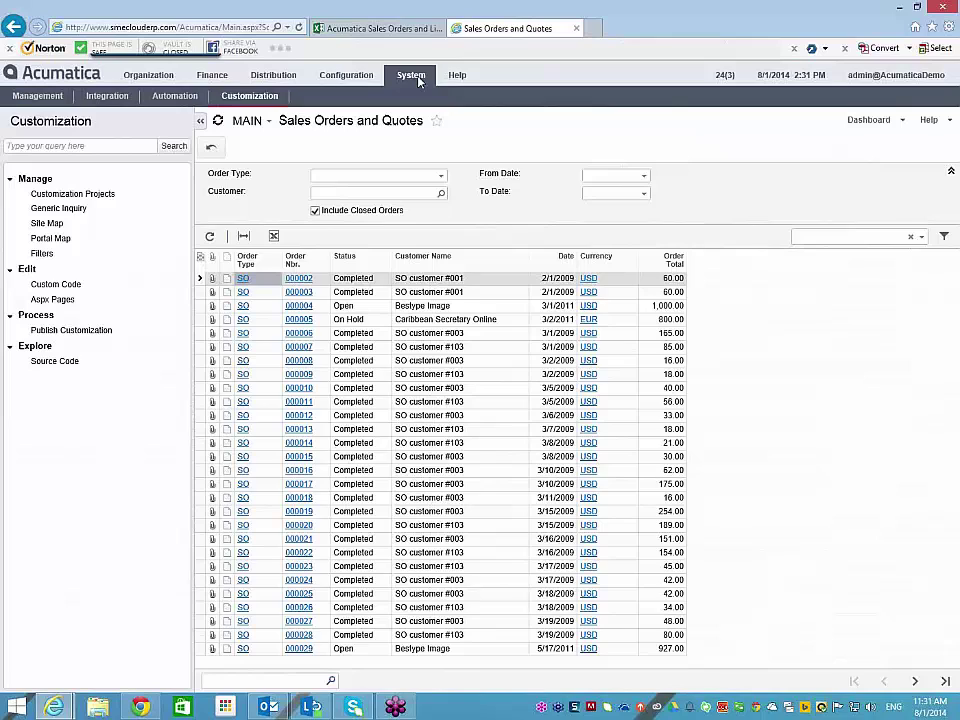
click(345, 77)
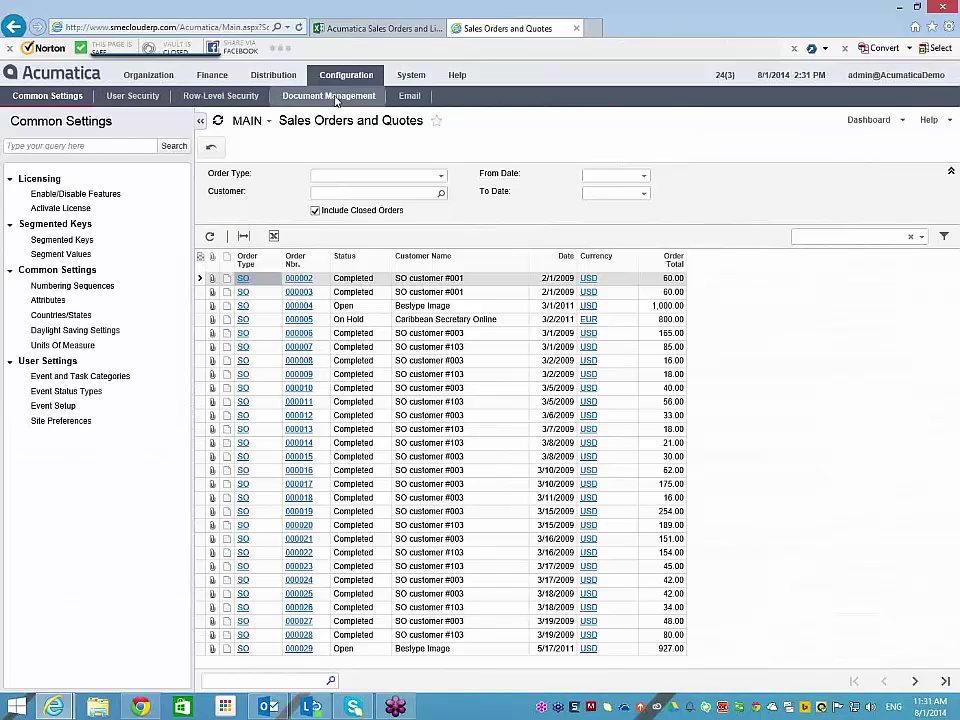
click(411, 78)
click(149, 78)
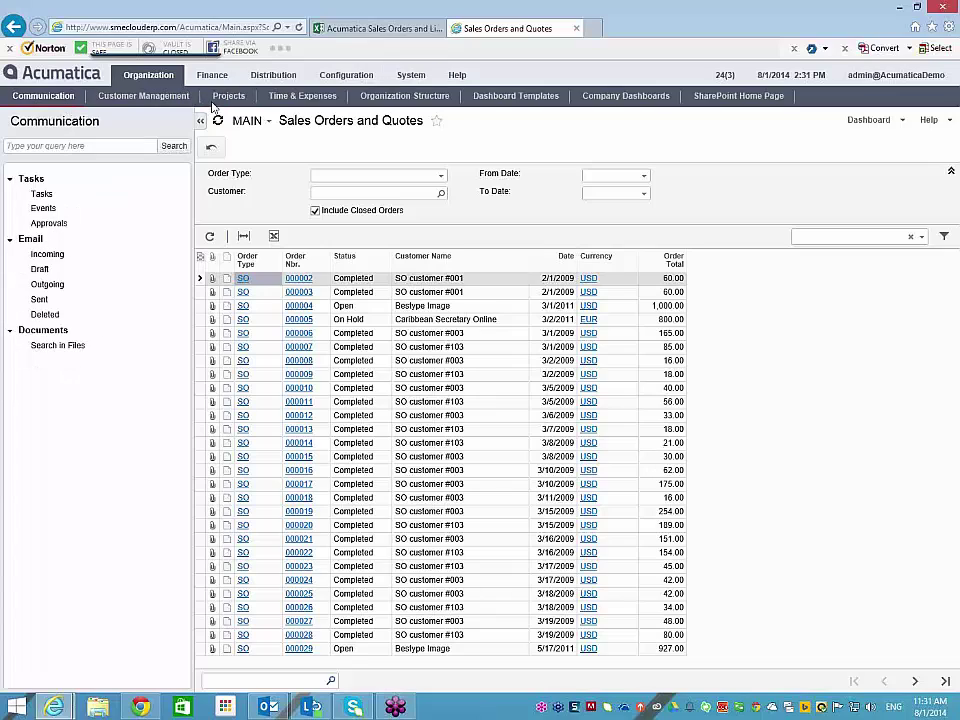
click(644, 98)
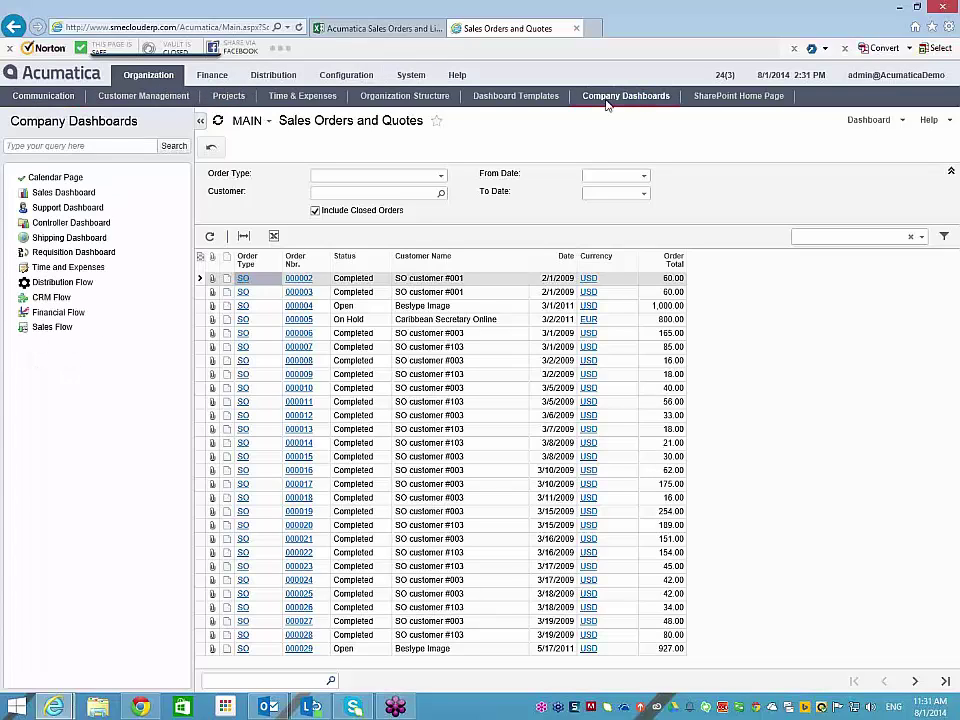
click(52, 300)
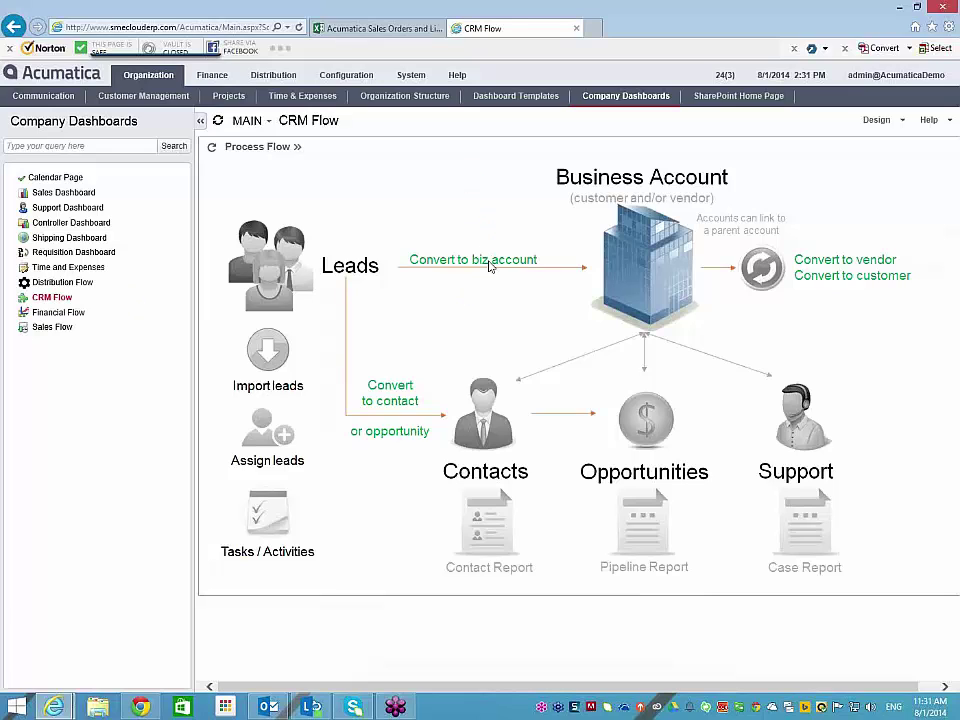
Open the Business Accounts screen from the Business Account item in the CRM Flow diagram.
click(490, 264)
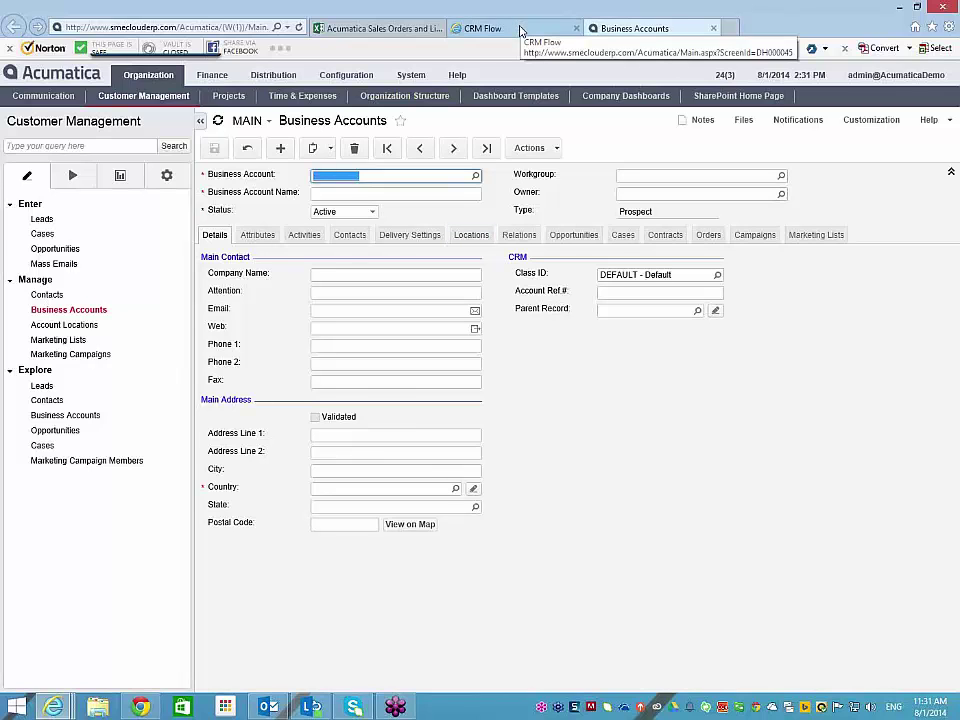
click(519, 29)
click(625, 30)
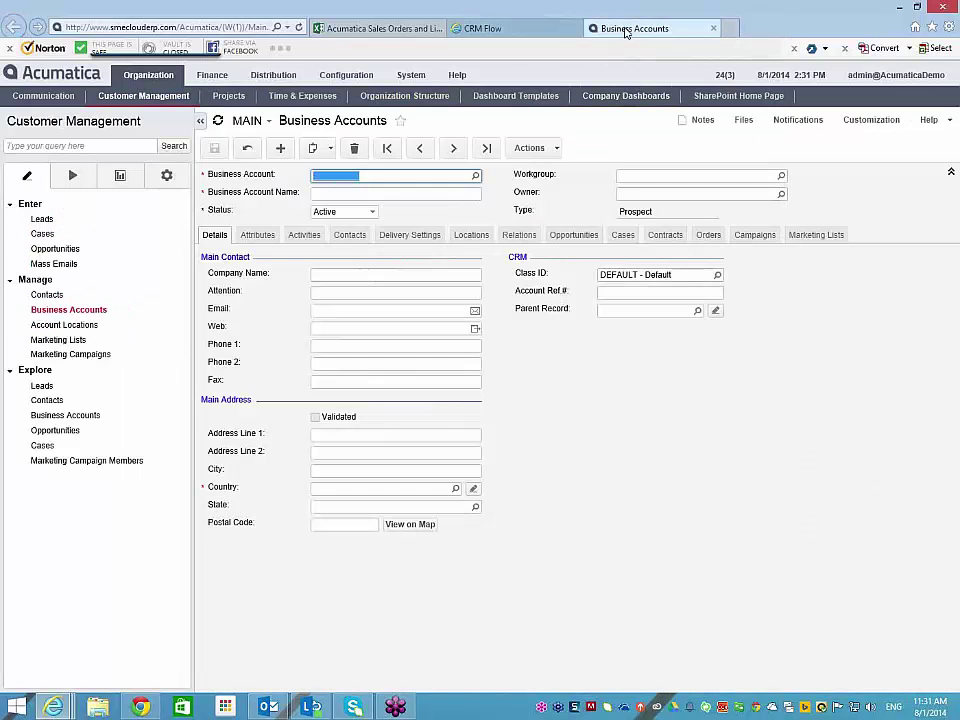
click(488, 28)
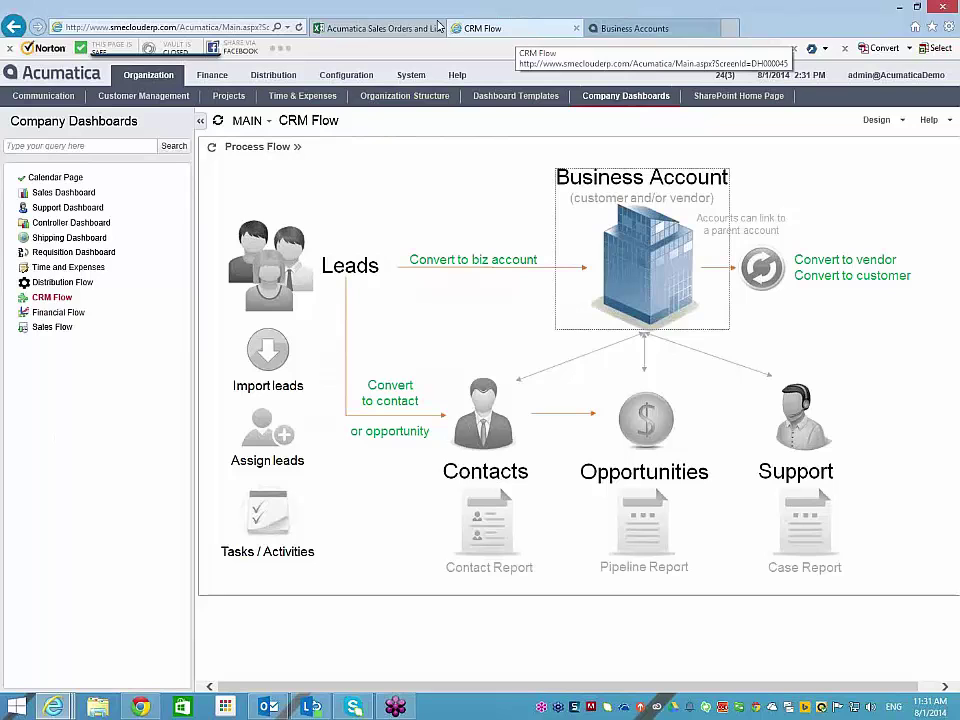
click(655, 30)
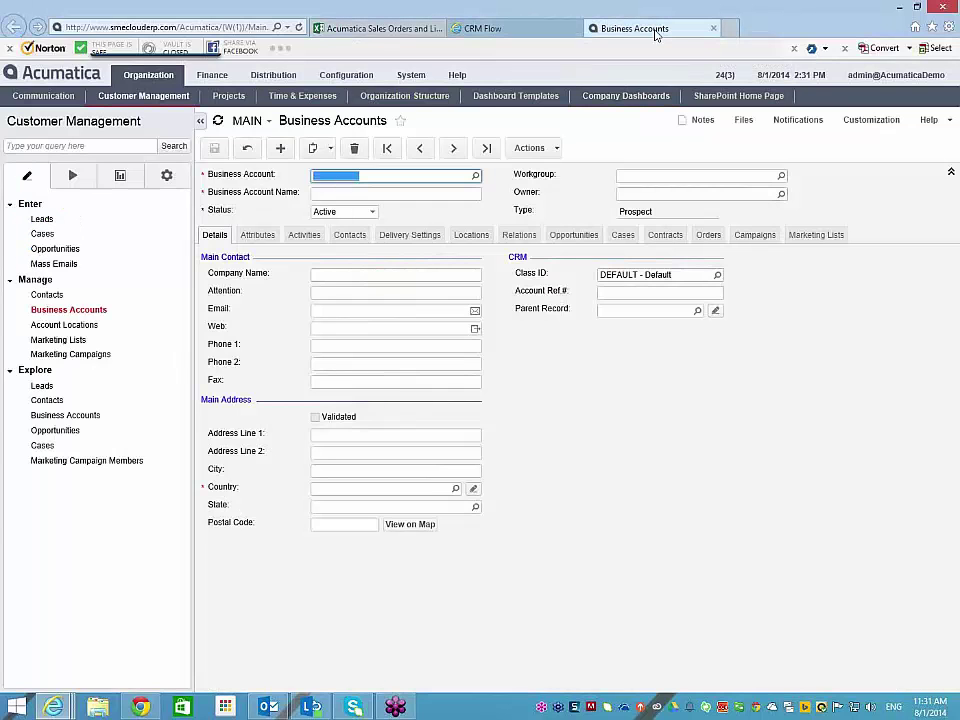
click(550, 30)
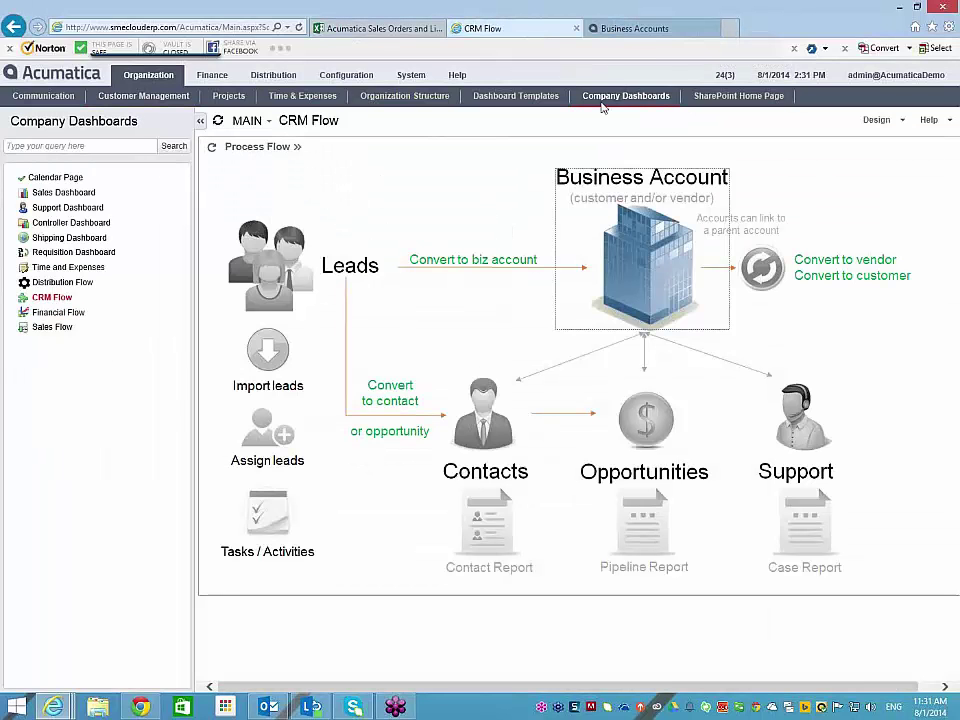
click(700, 28)
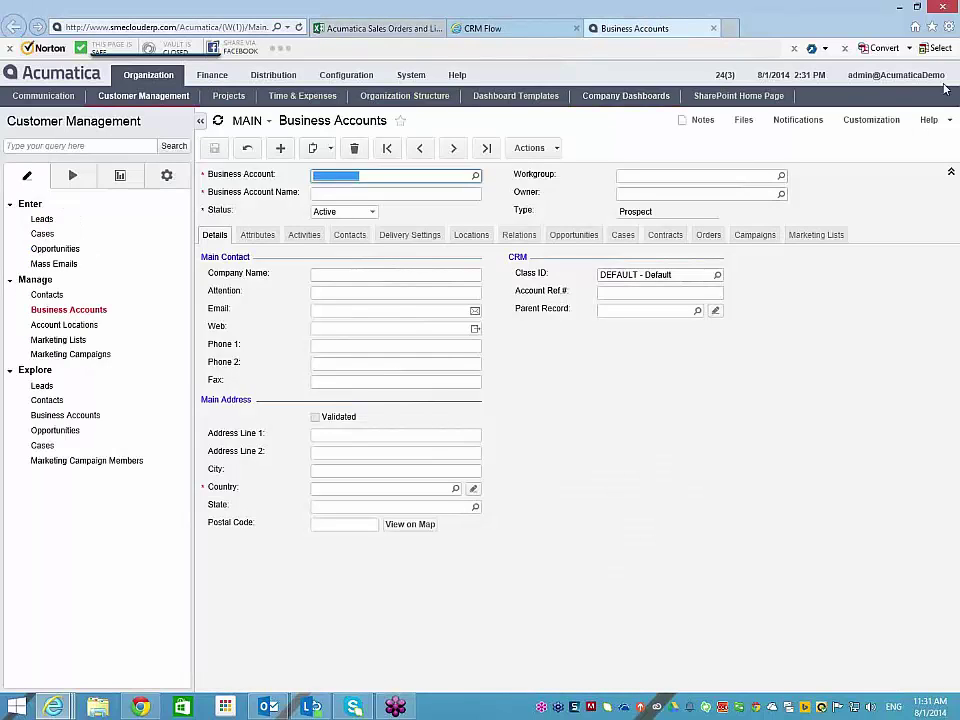
Get the link to the Business Accounts screen, copy its external link and close the link dialog.
click(929, 120)
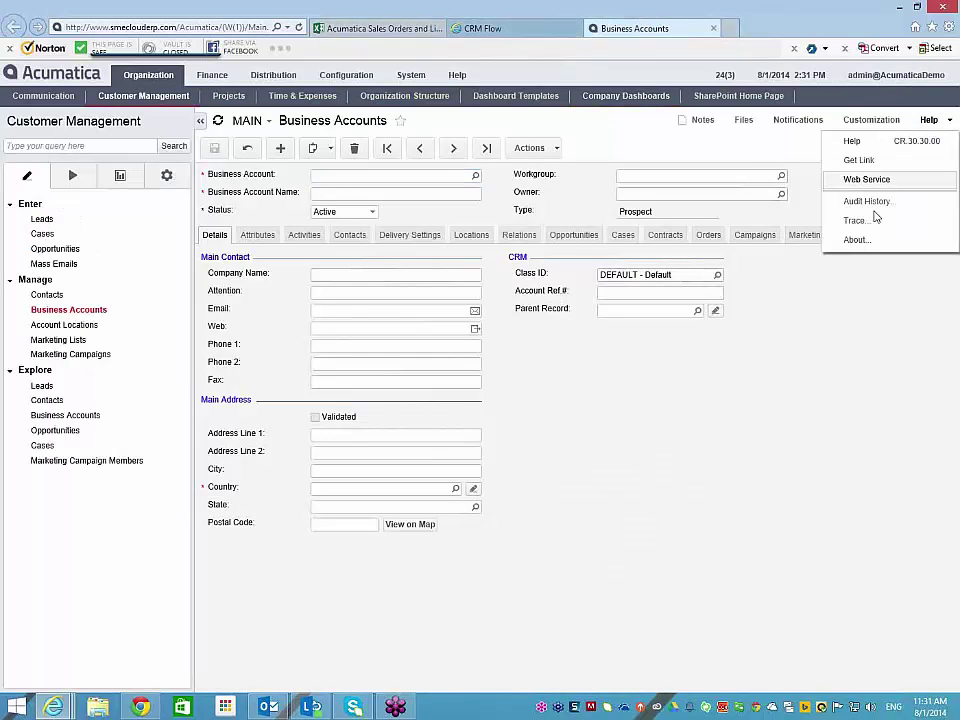
click(858, 159)
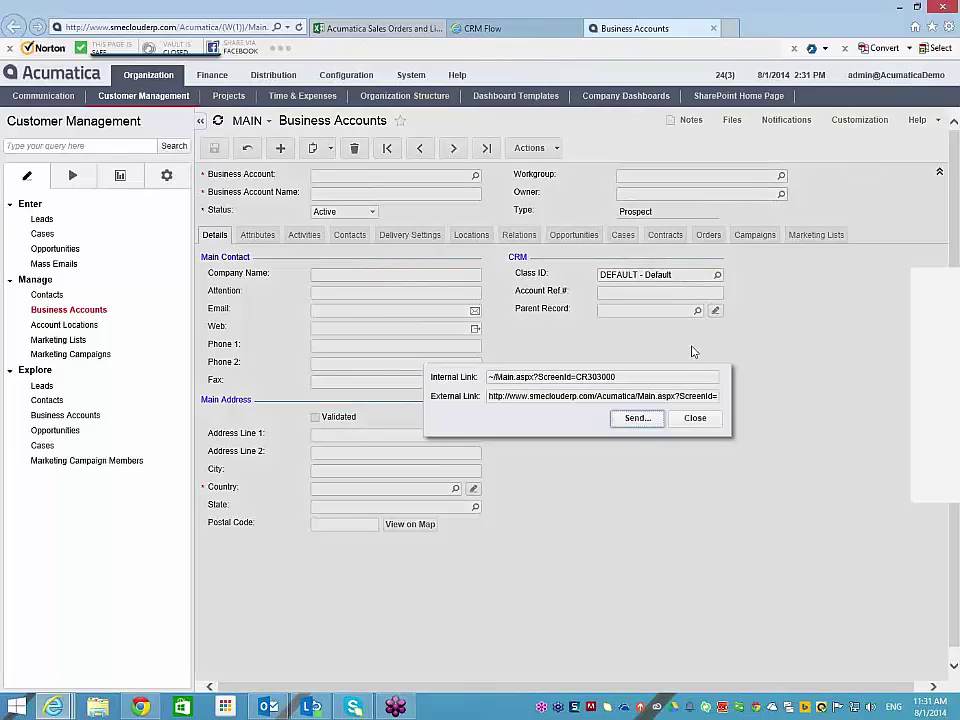
click(611, 397)
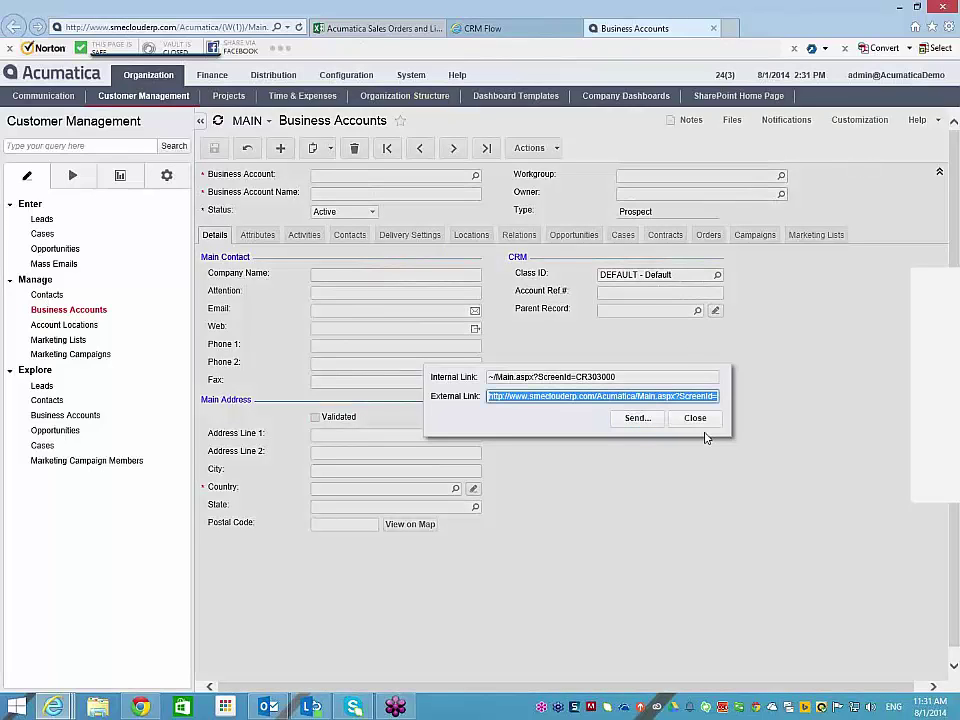
right_click(634, 397)
click(663, 441)
click(690, 421)
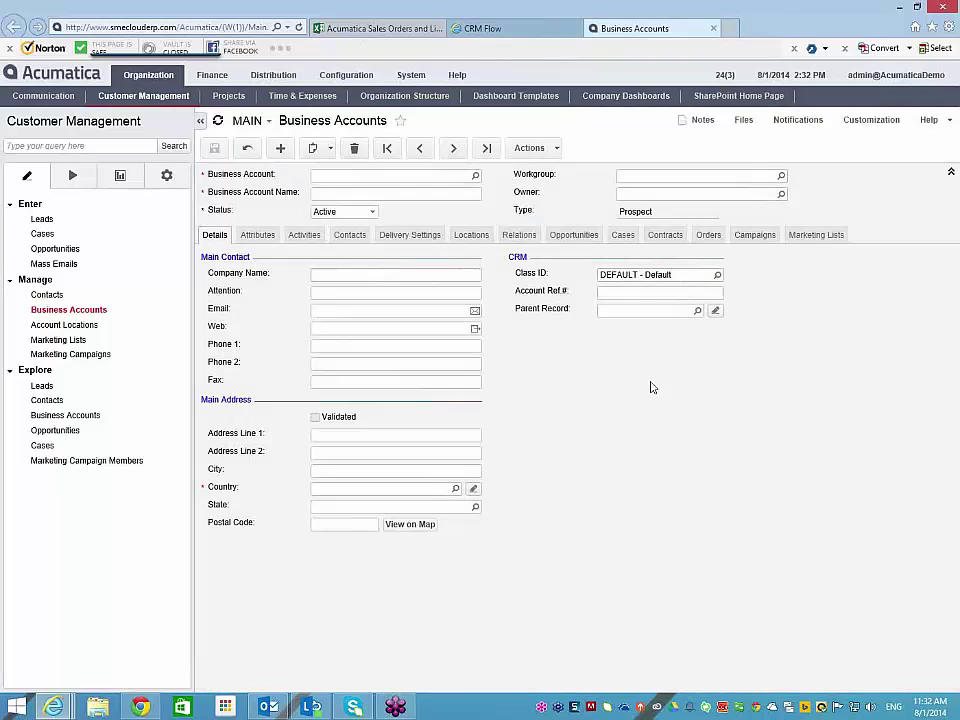
Switch to SharePoint and go back from the Excel Online workbook to the Acumatica Cloud ERP home page.
click(400, 29)
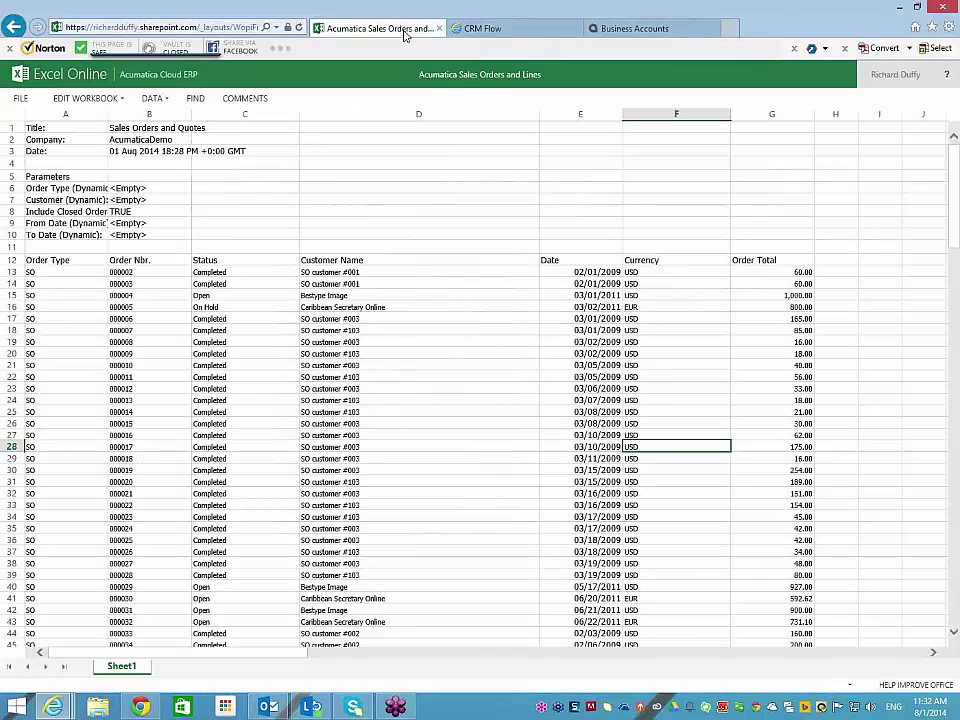
click(15, 28)
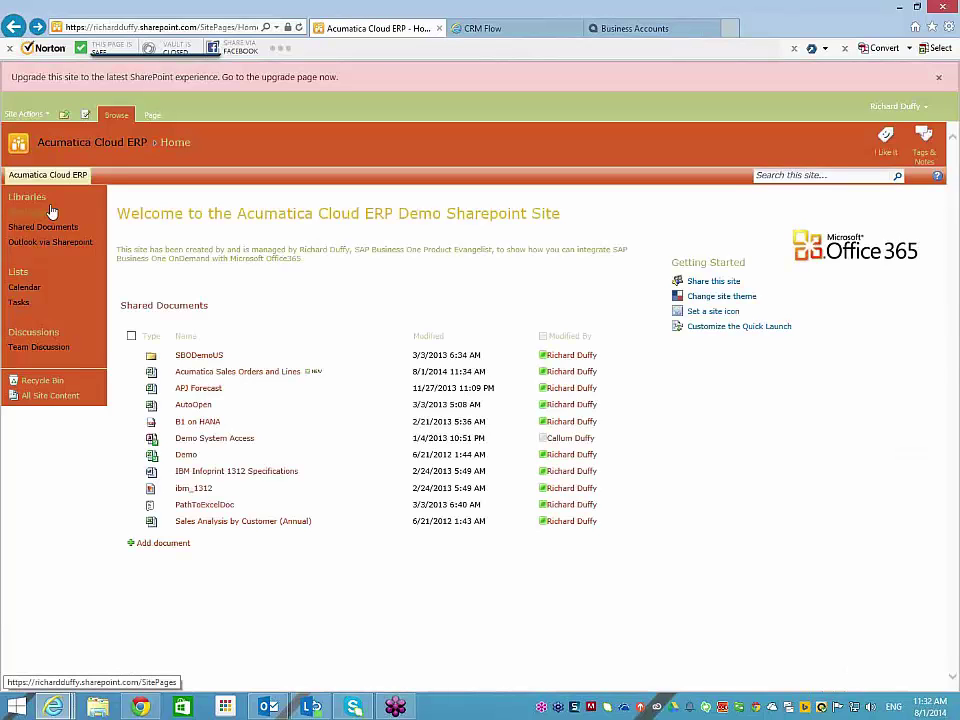
click(67, 147)
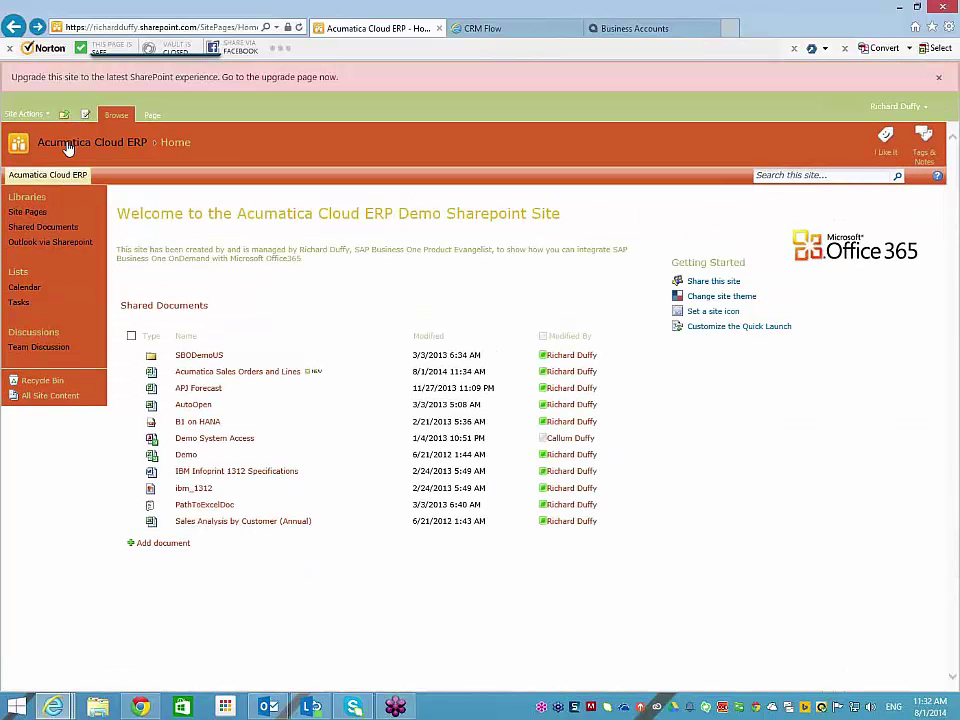
click(26, 114)
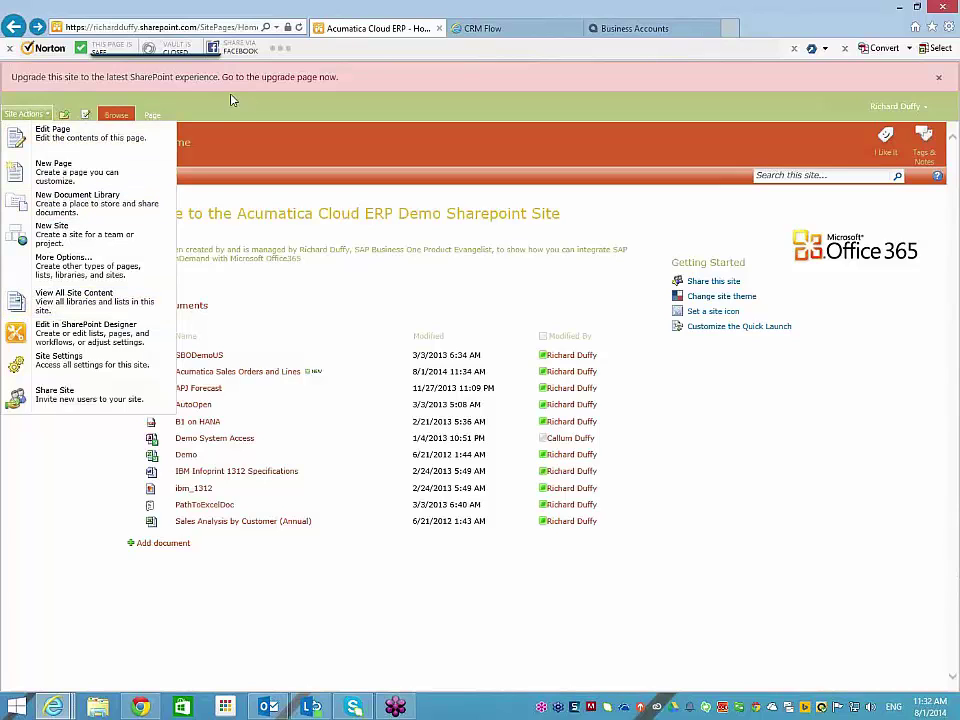
click(92, 137)
click(64, 114)
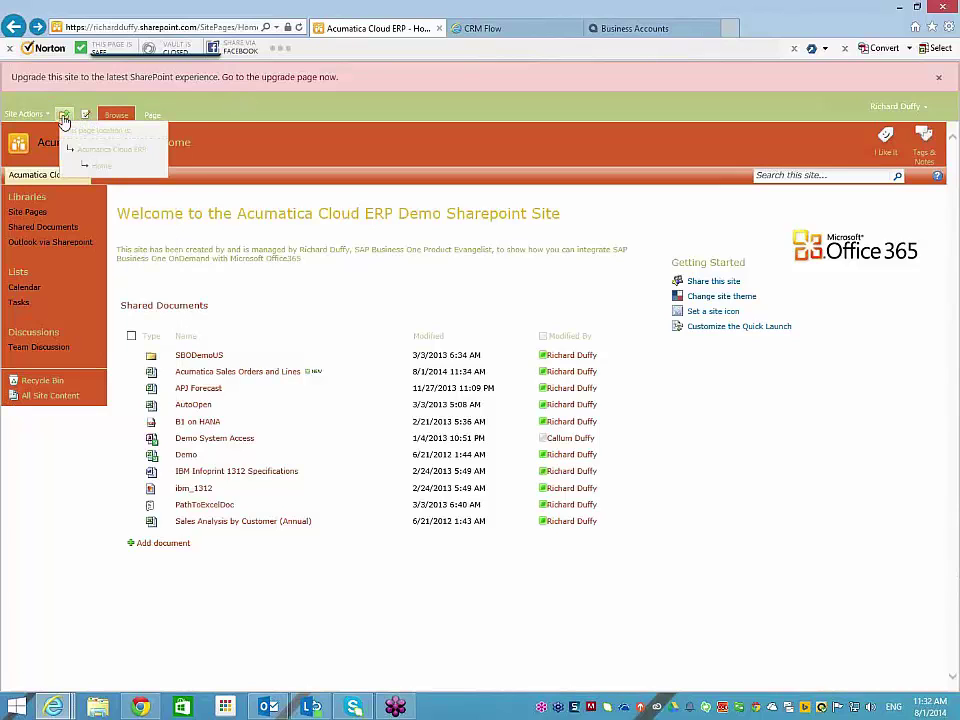
click(103, 153)
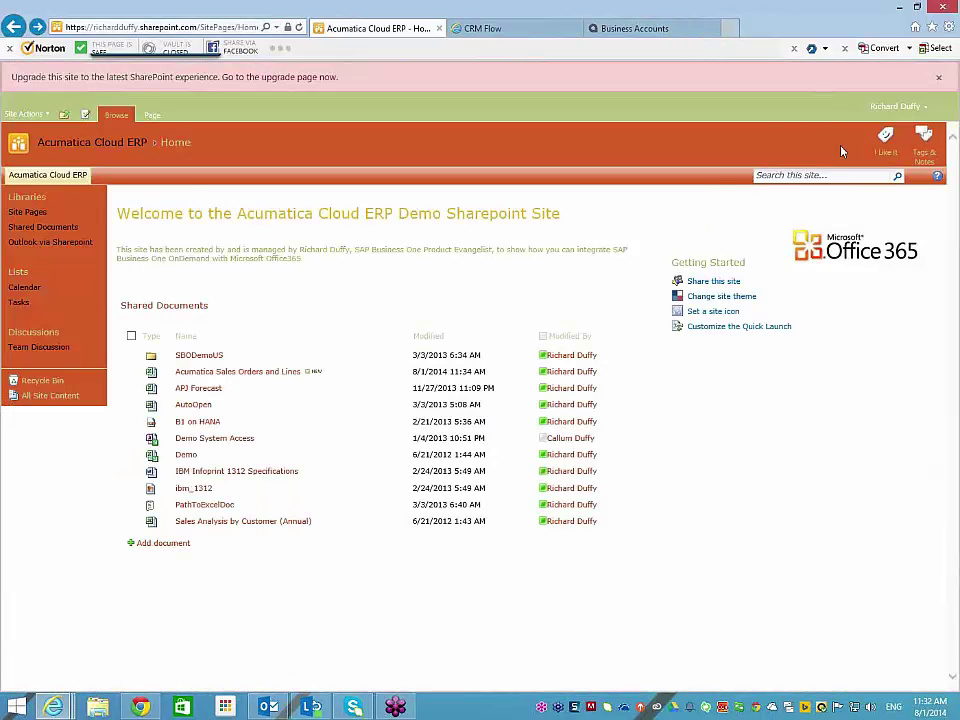
Customize the Quick Launch by starting a new navigation link with the copied Acumatica external link as its web address.
click(777, 335)
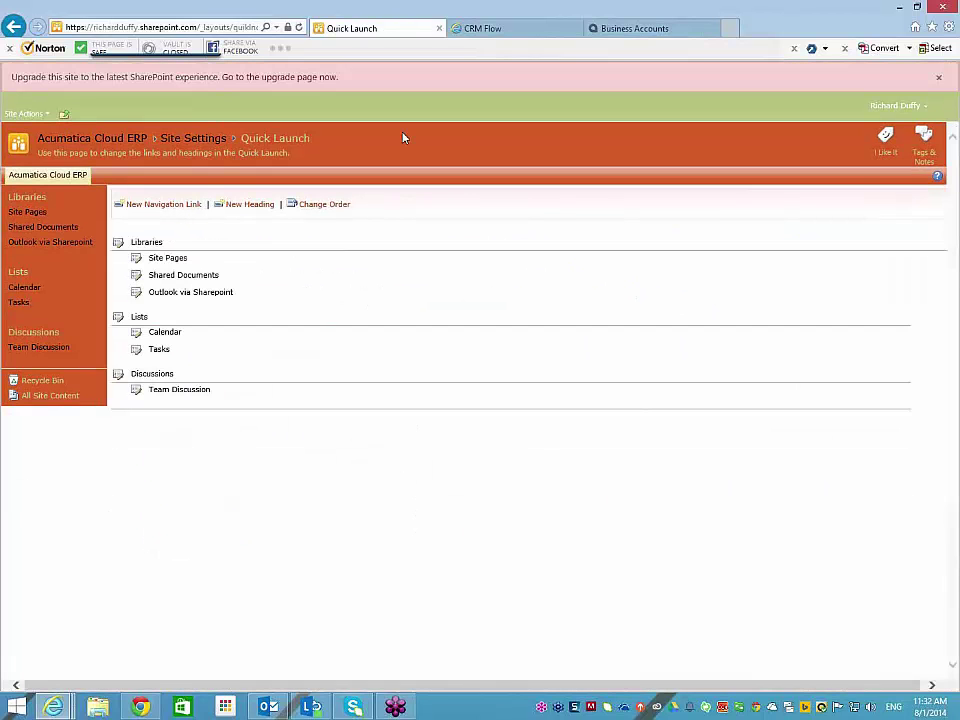
click(191, 206)
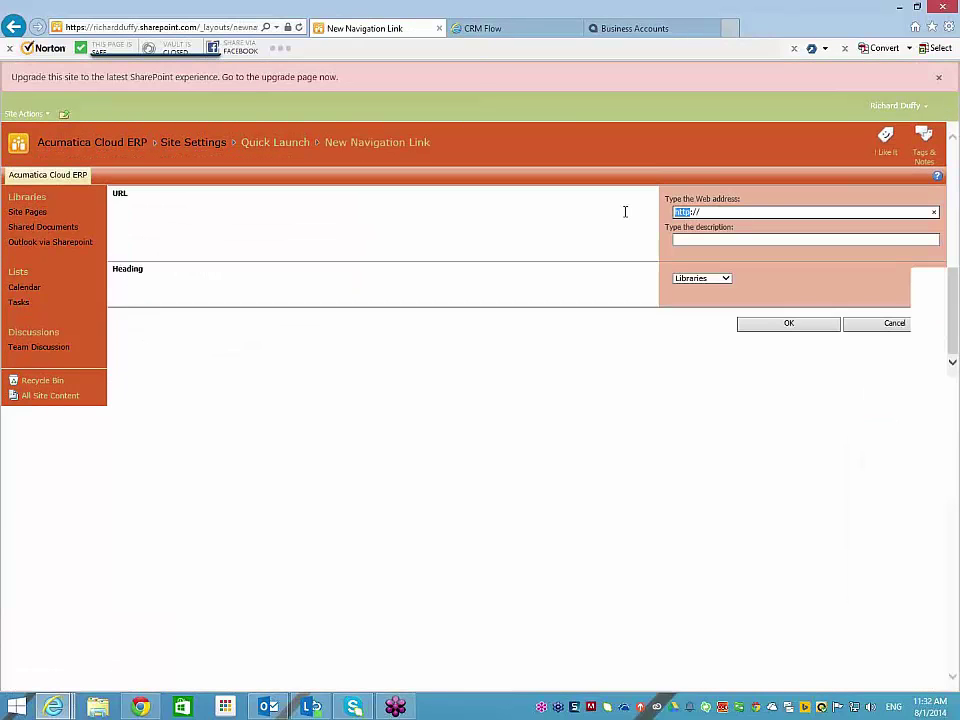
click(750, 213)
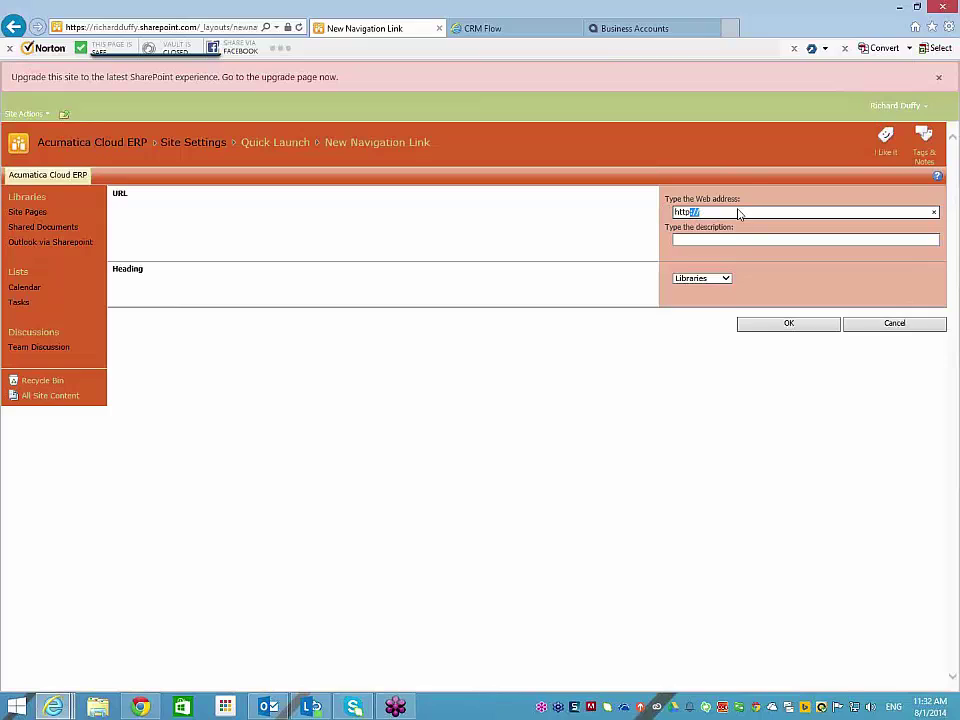
key(BackSpace)
key(ctrl+v)
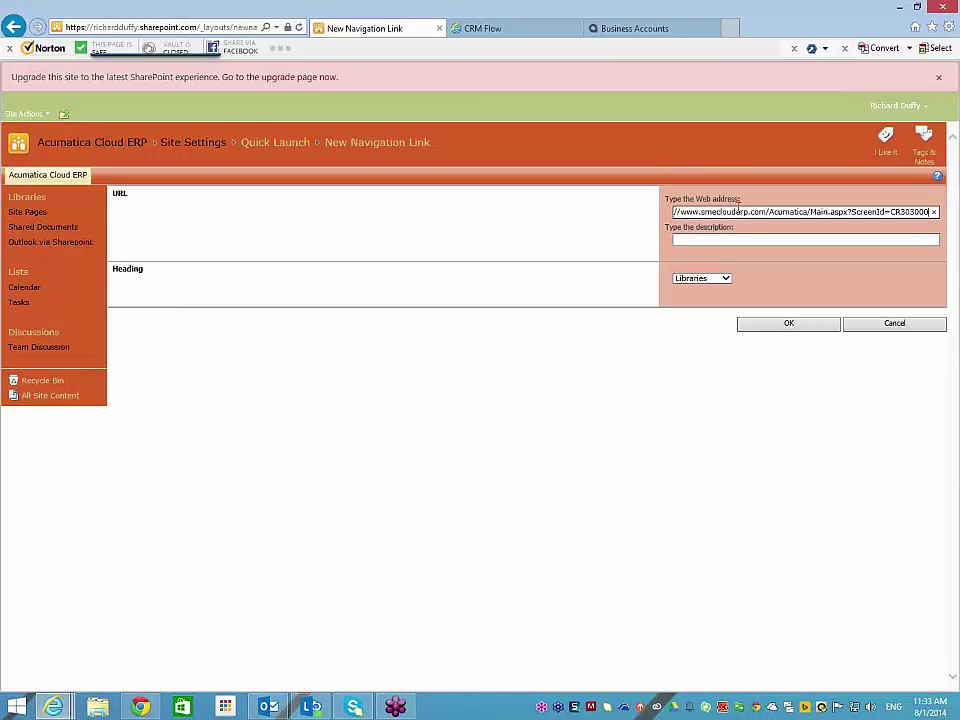
Describe the navigation link as "Acumatica Sales Orders", place it under the Lists heading and save it.
click(742, 238)
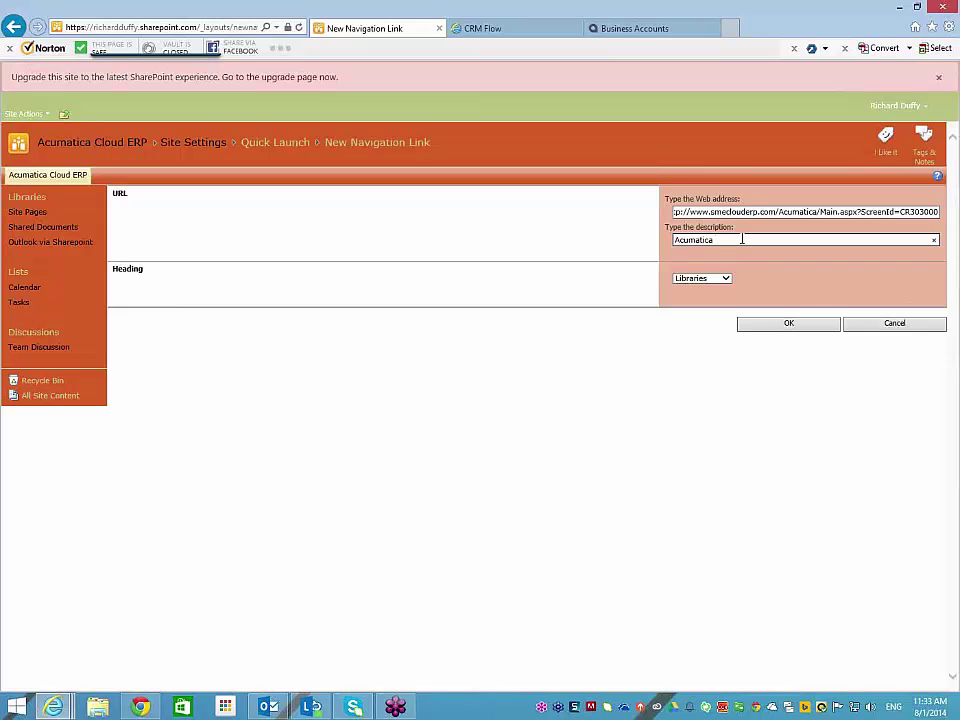
text(Acumatica Sales Orders)
click(725, 279)
click(715, 289)
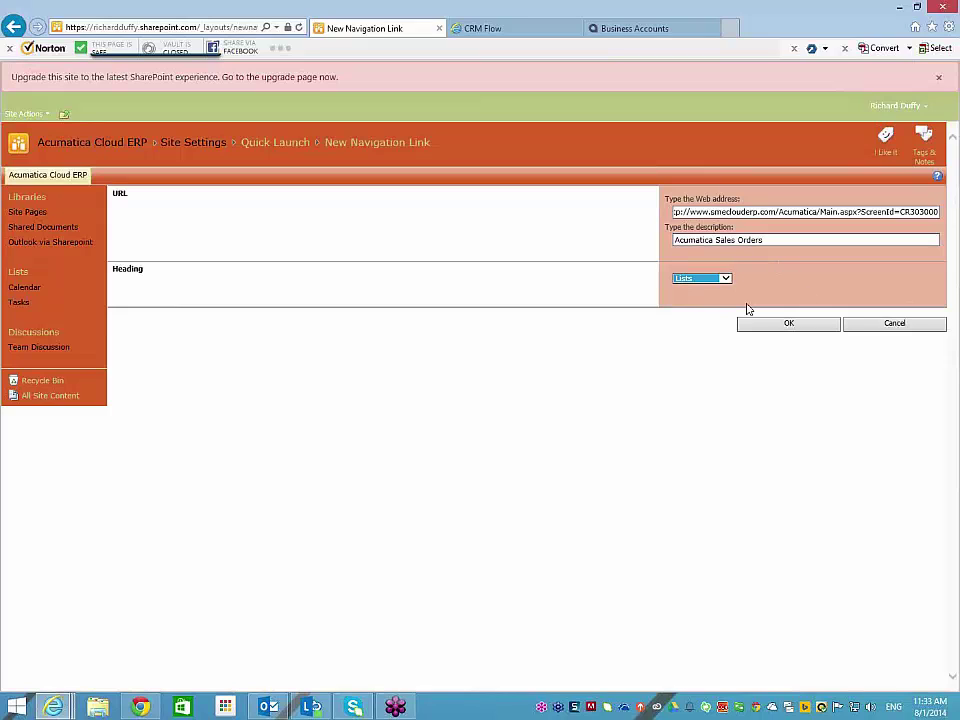
click(784, 325)
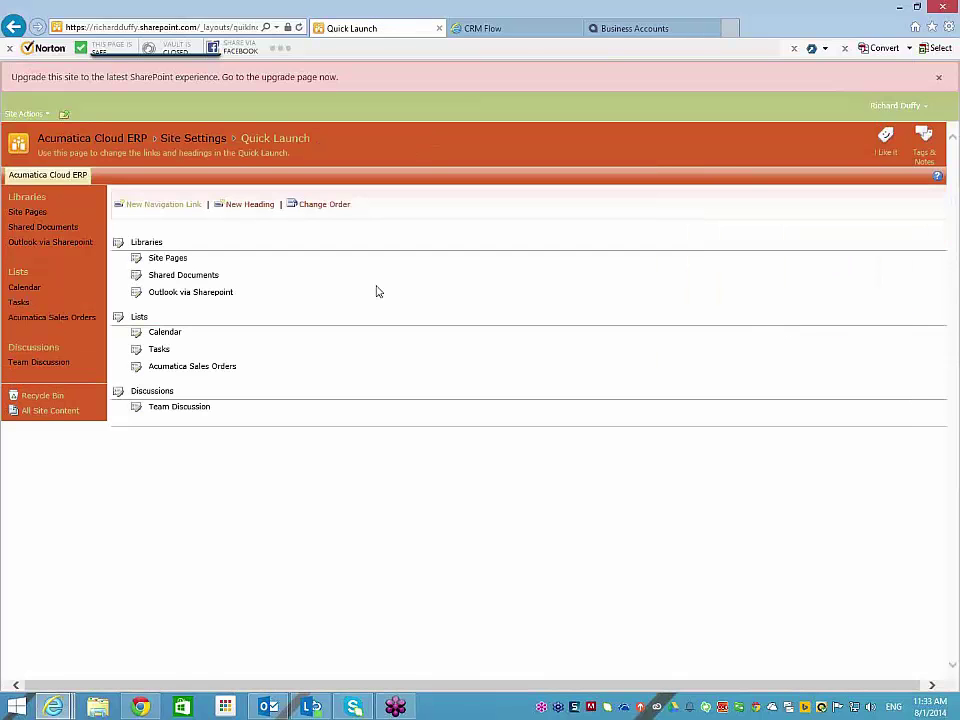
Return to the Acumatica Cloud ERP home page, test the Acumatica Sales Orders link, dismiss the message and close that browser tab.
click(100, 143)
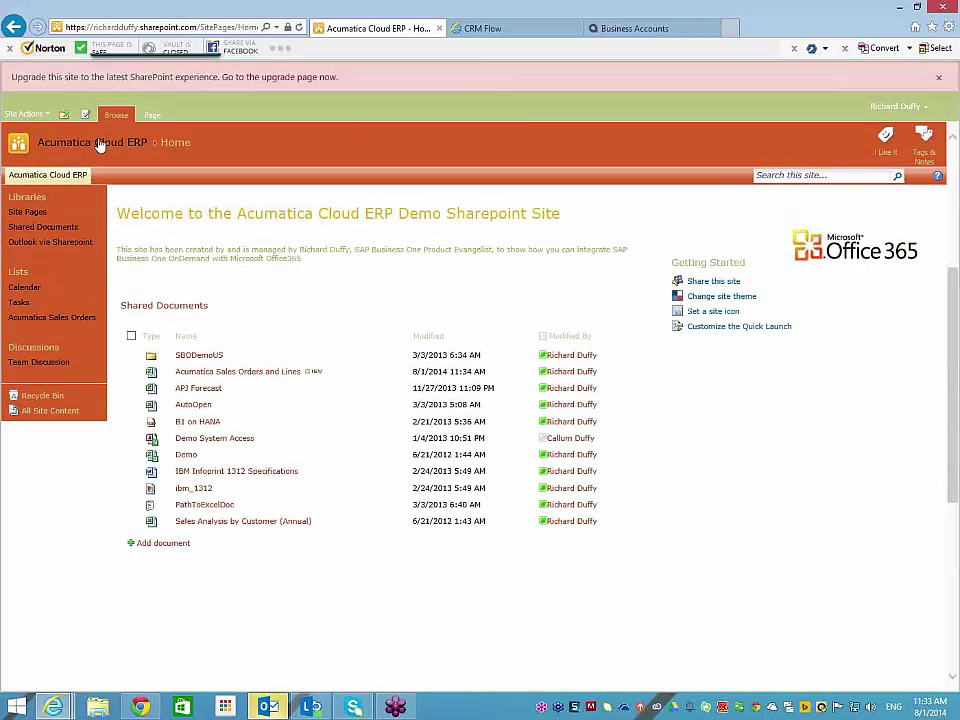
click(58, 318)
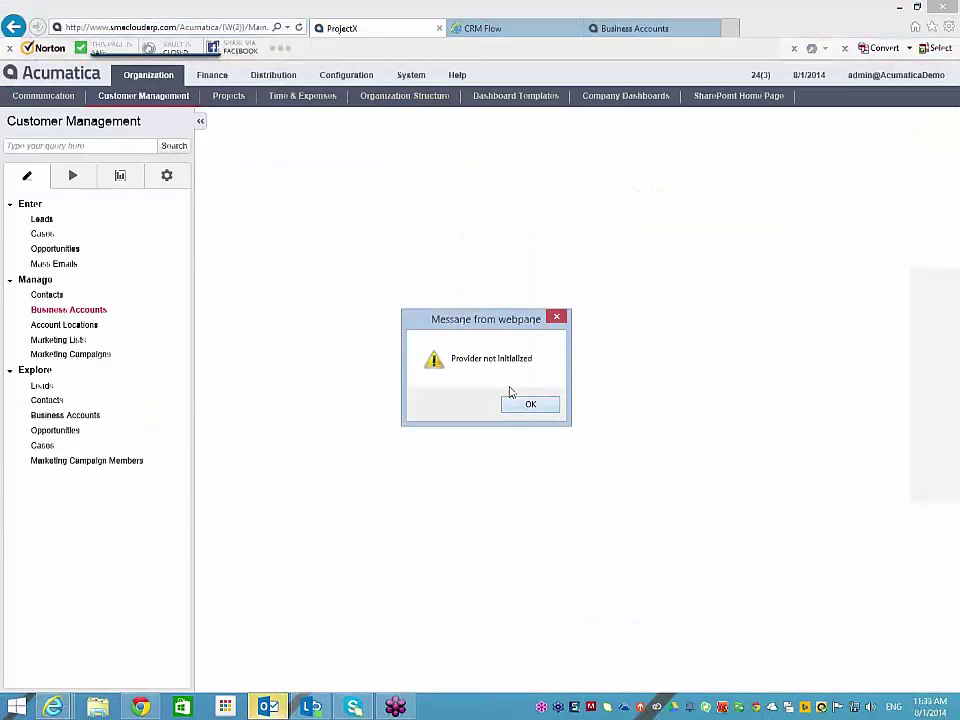
click(529, 405)
key(ctrl+w)
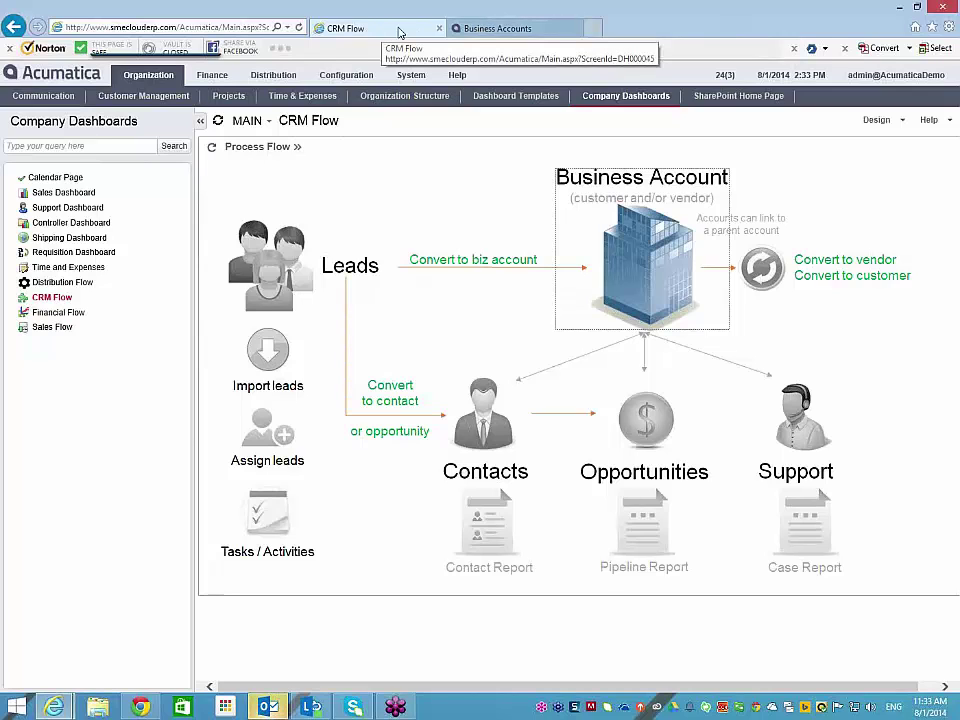
Go back from the CRM Flow page to the Generic Inquiry screen and dismiss the session message.
click(479, 31)
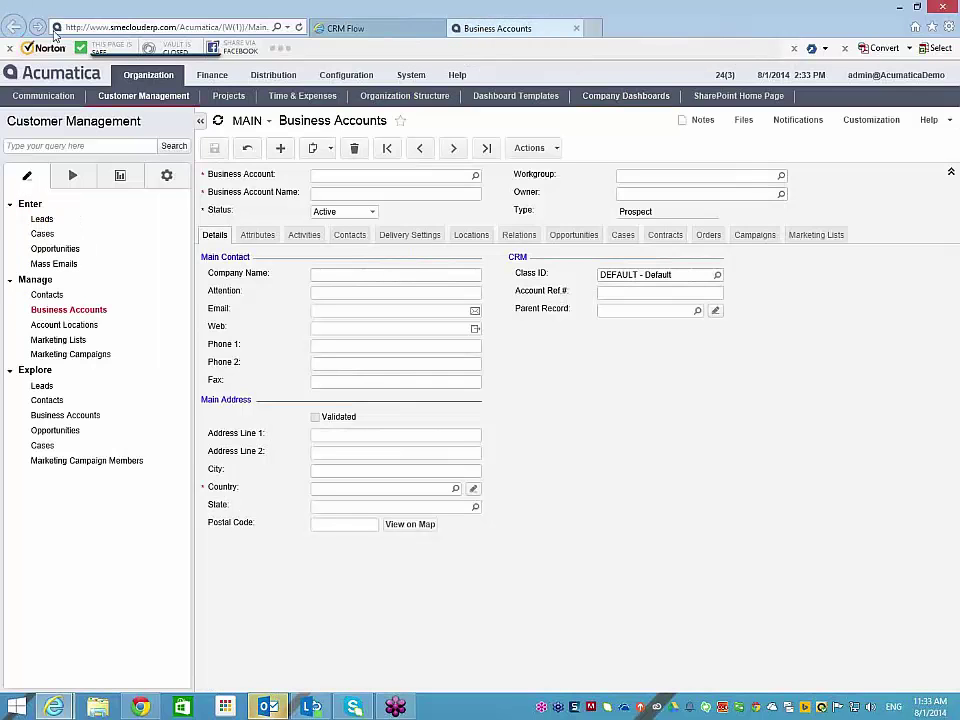
click(369, 28)
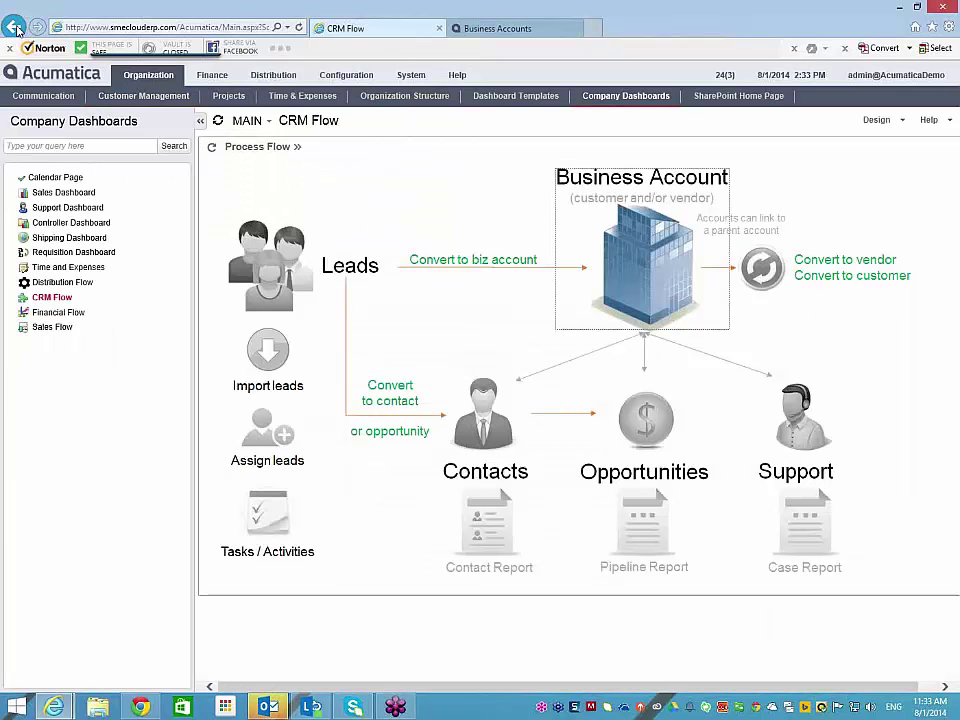
click(16, 29)
click(16, 29)
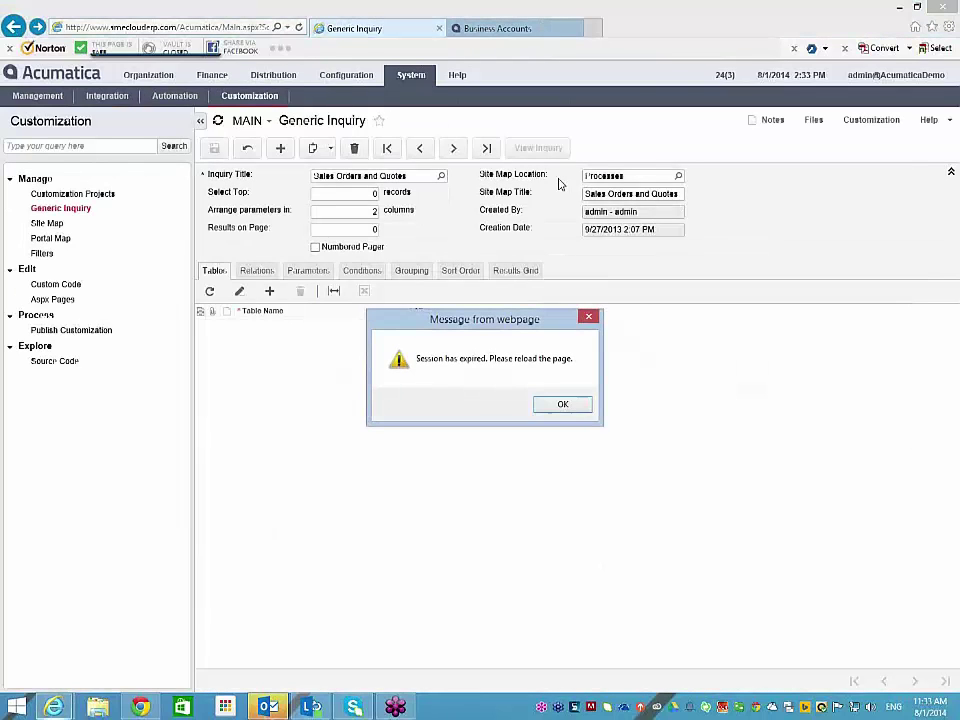
click(570, 406)
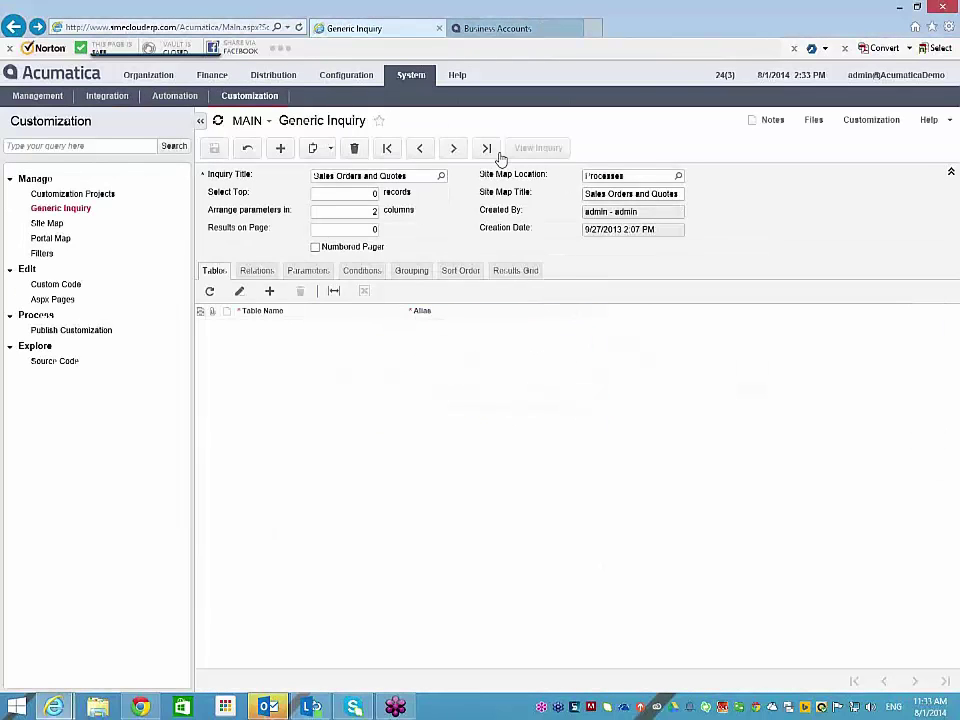
click(527, 30)
key(ctrl+t)
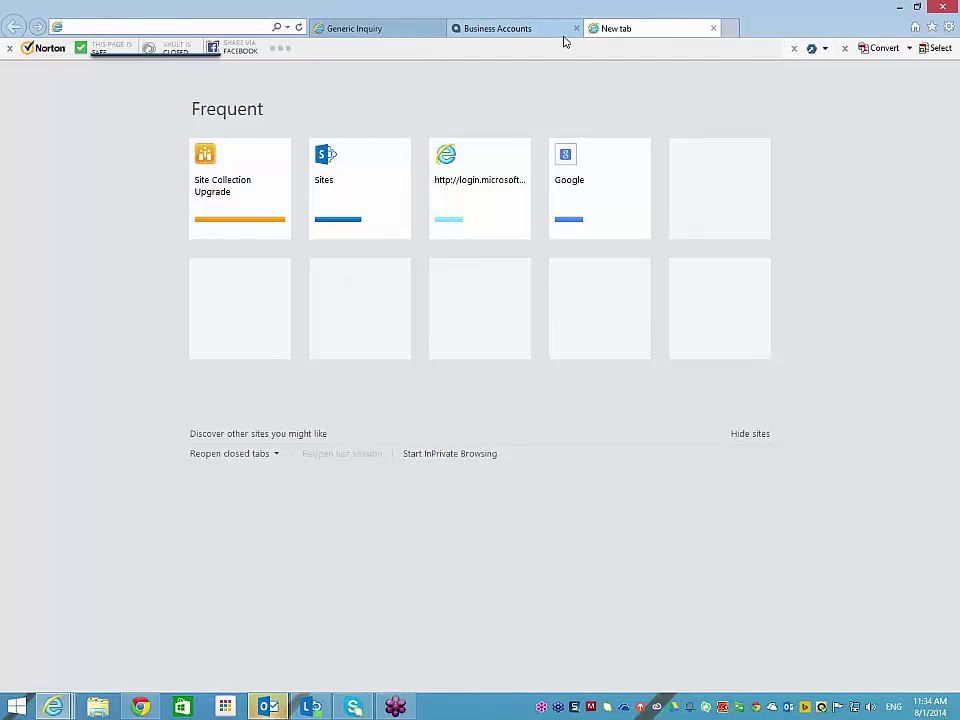
click(416, 32)
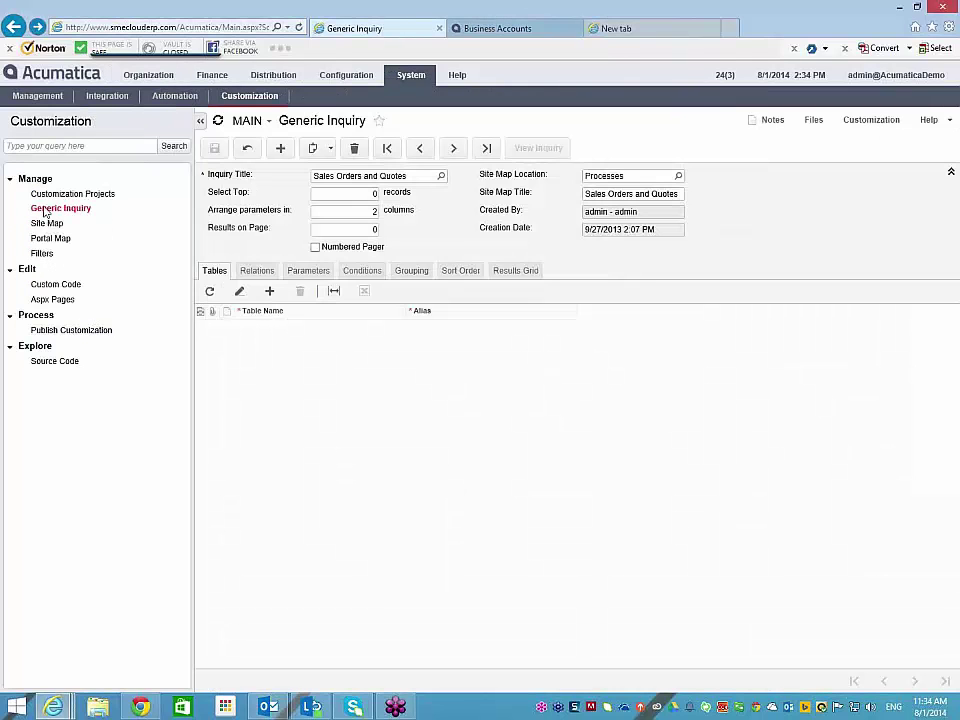
Open the Site Map, expand Organization and its Company Dashboards branch, and list the Company Dashboards entries.
click(44, 224)
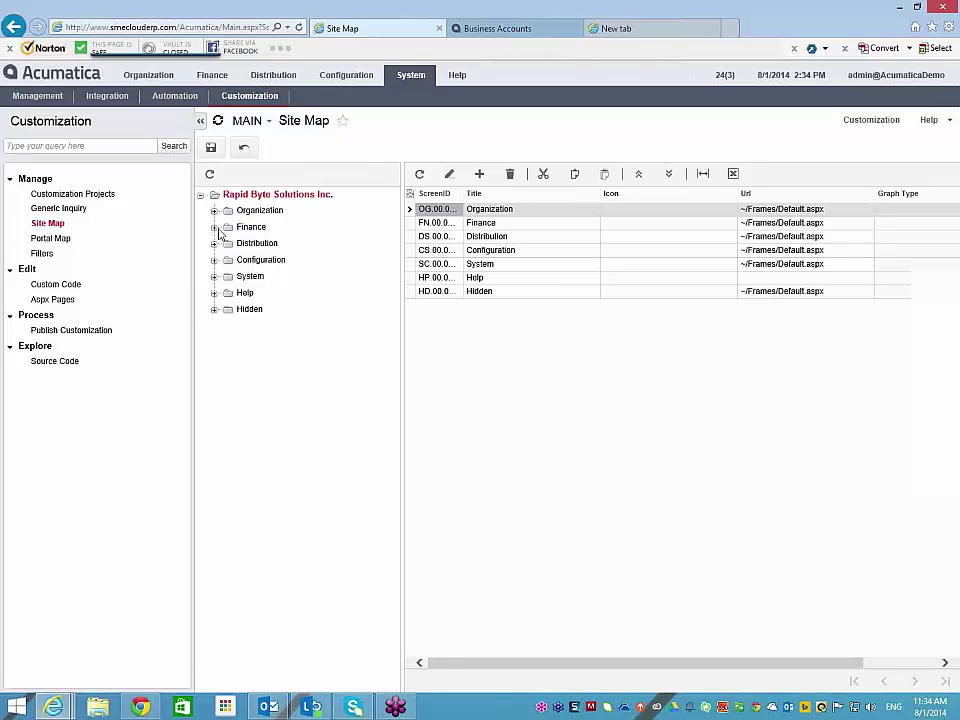
click(214, 211)
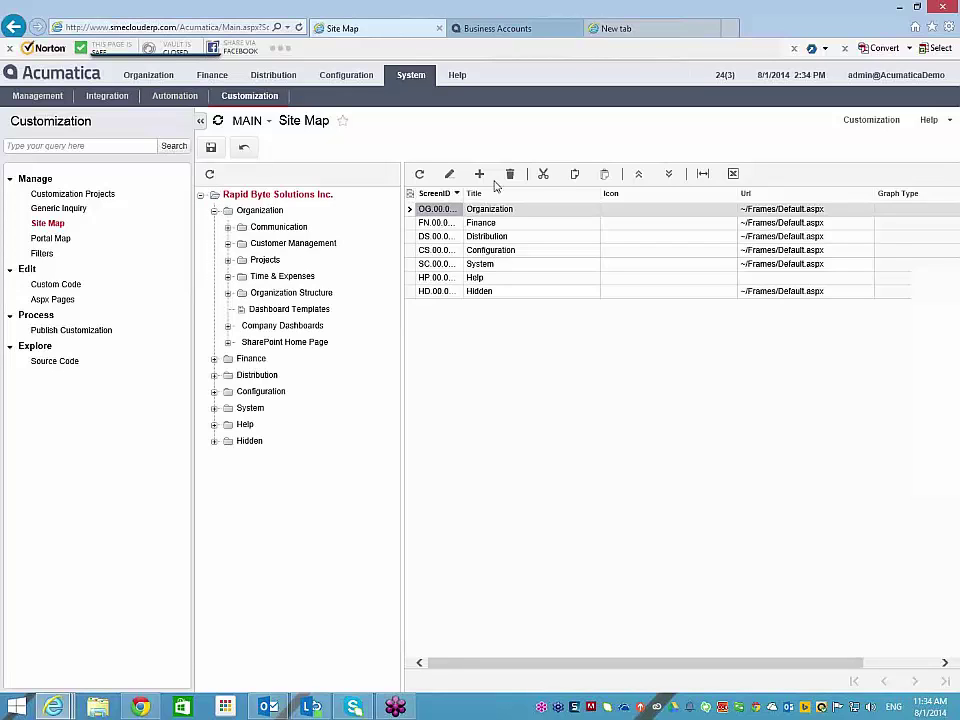
click(300, 342)
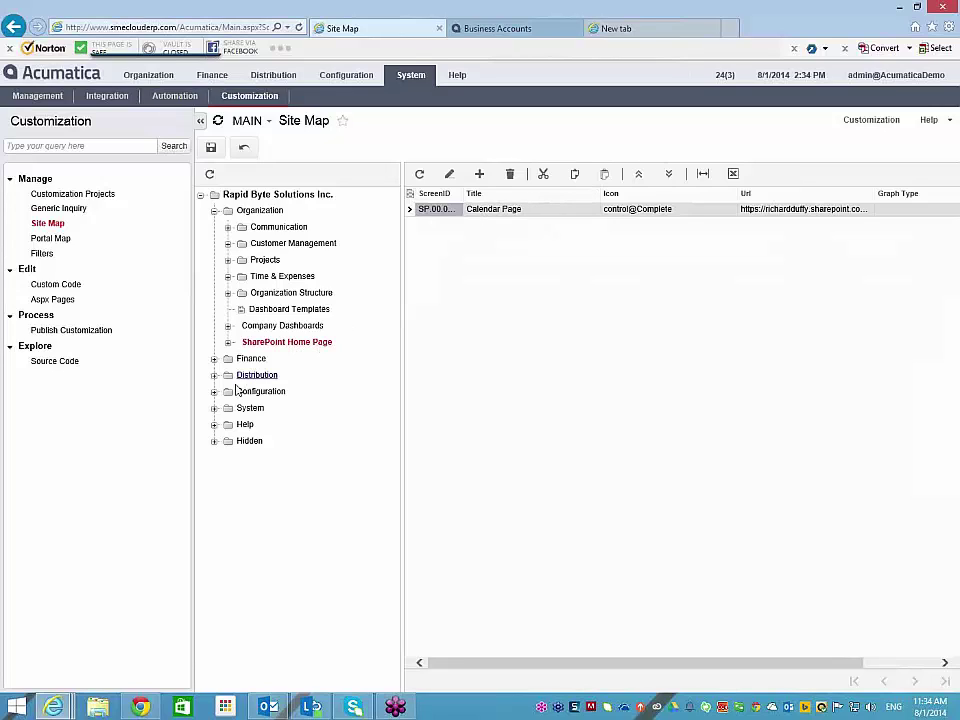
click(228, 325)
click(281, 344)
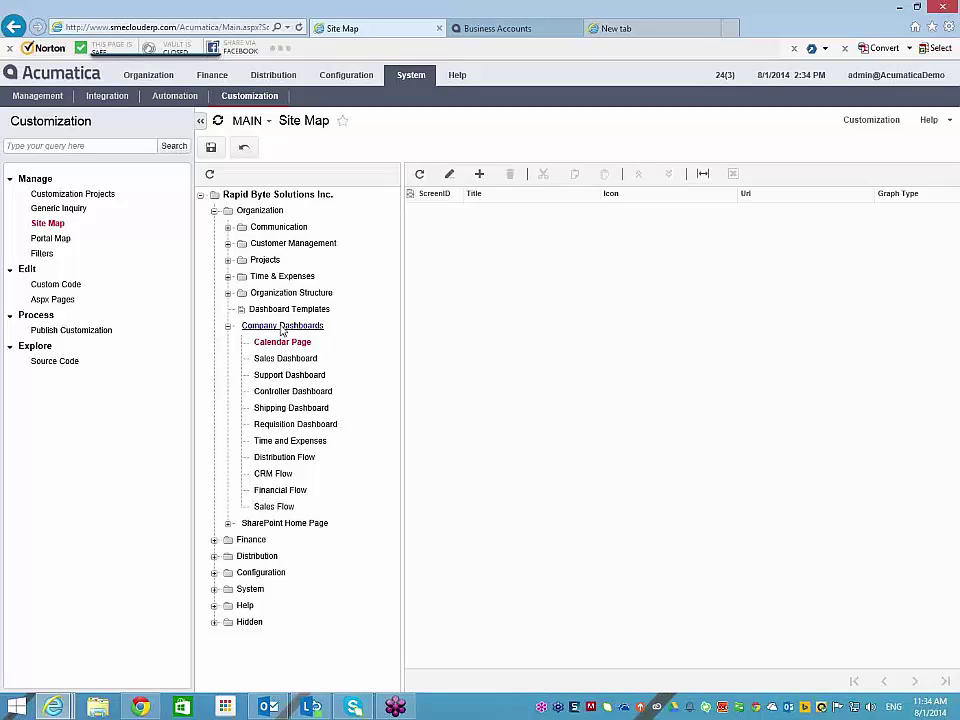
click(290, 325)
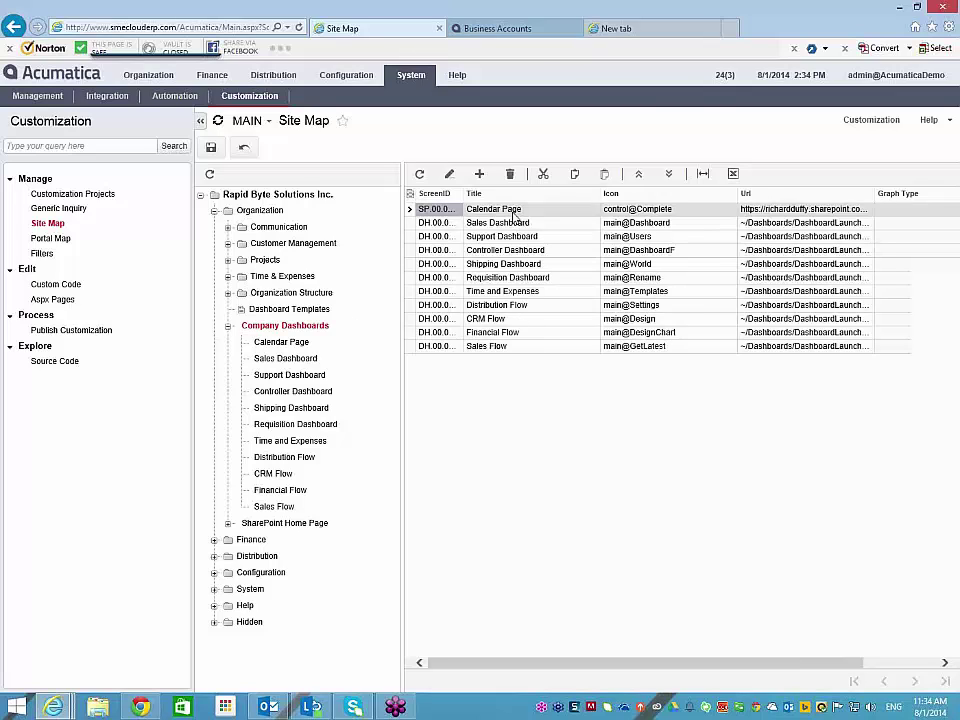
Copy the Calendar Page entry from Company Dashboards, paste it under SharePoint Home Page and save the site map.
right_click(513, 211)
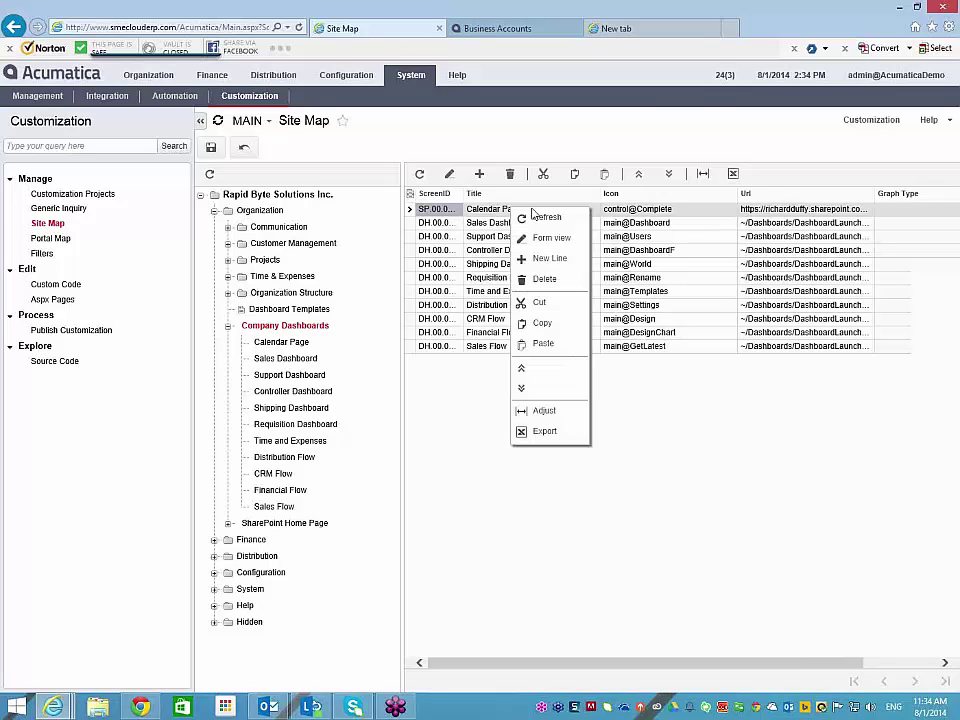
click(542, 323)
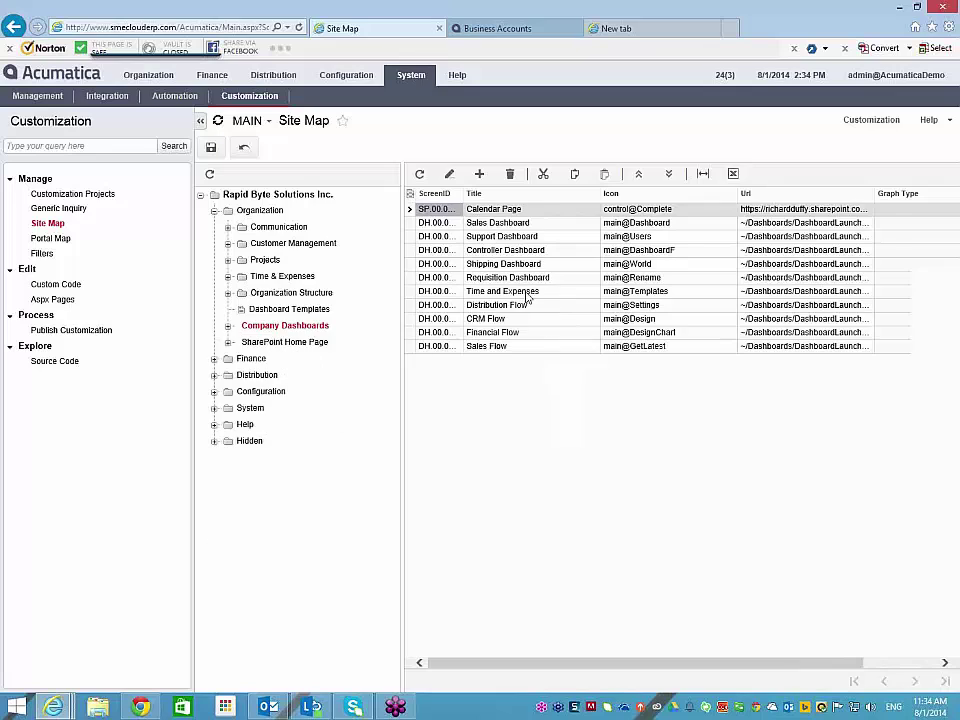
click(288, 343)
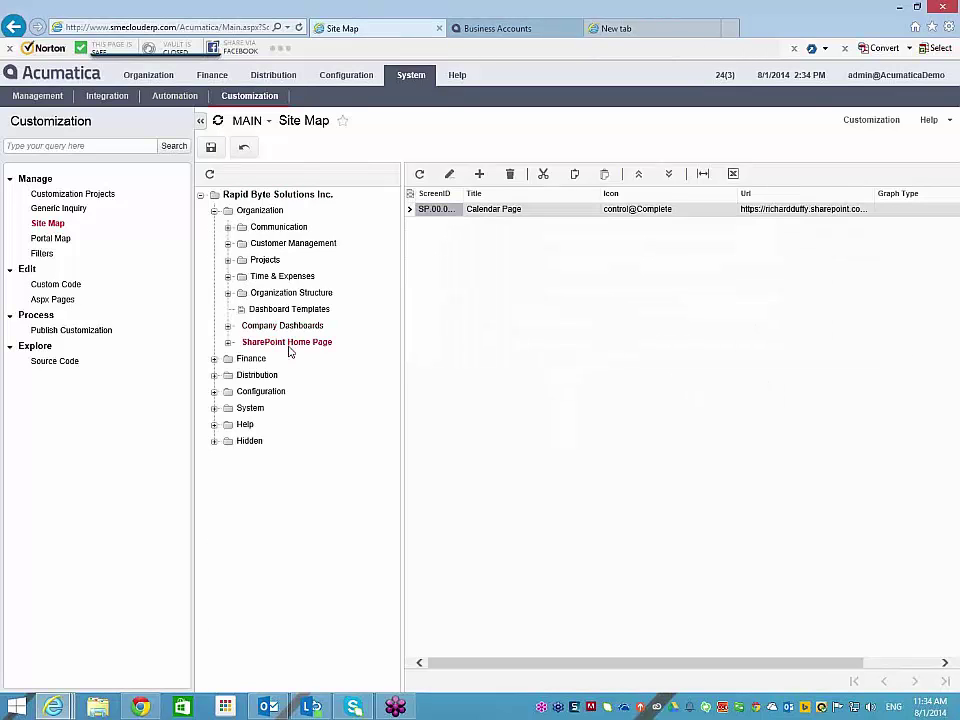
right_click(530, 287)
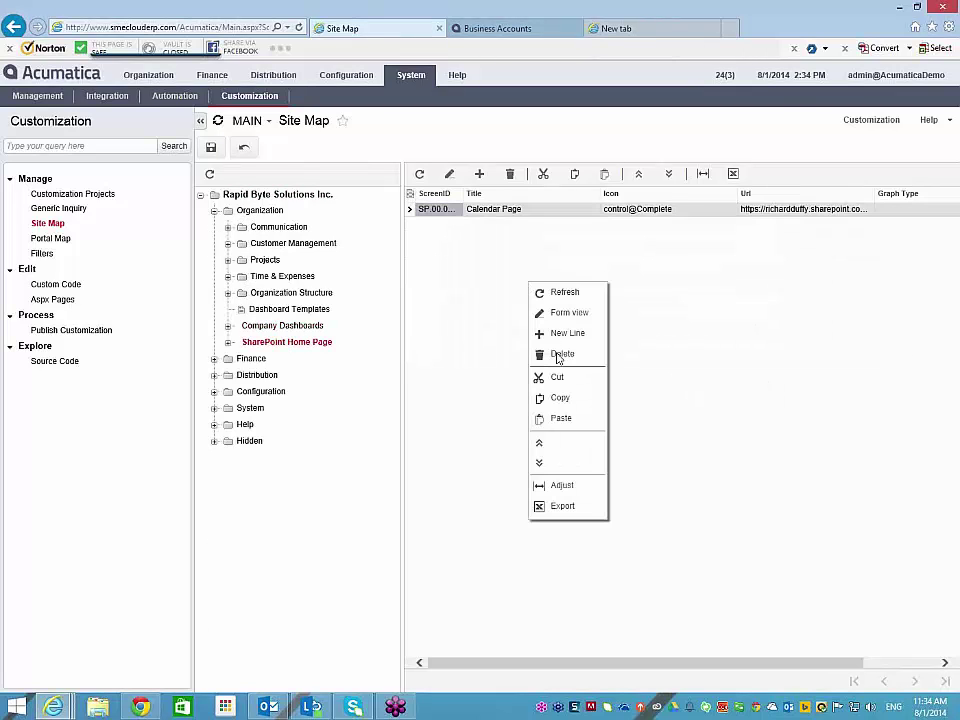
click(562, 419)
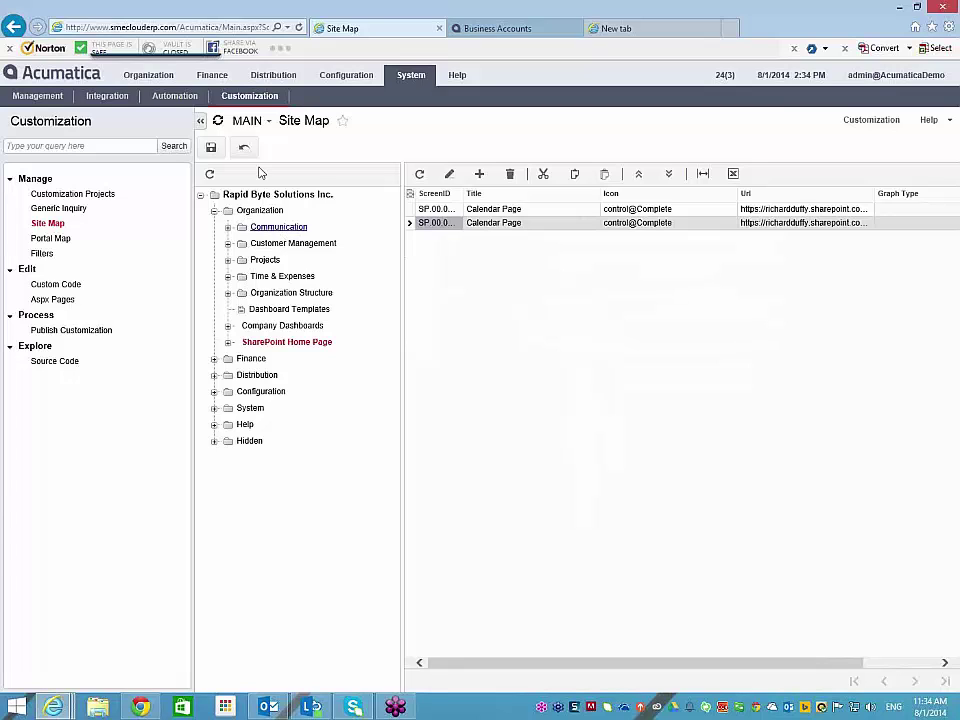
click(211, 150)
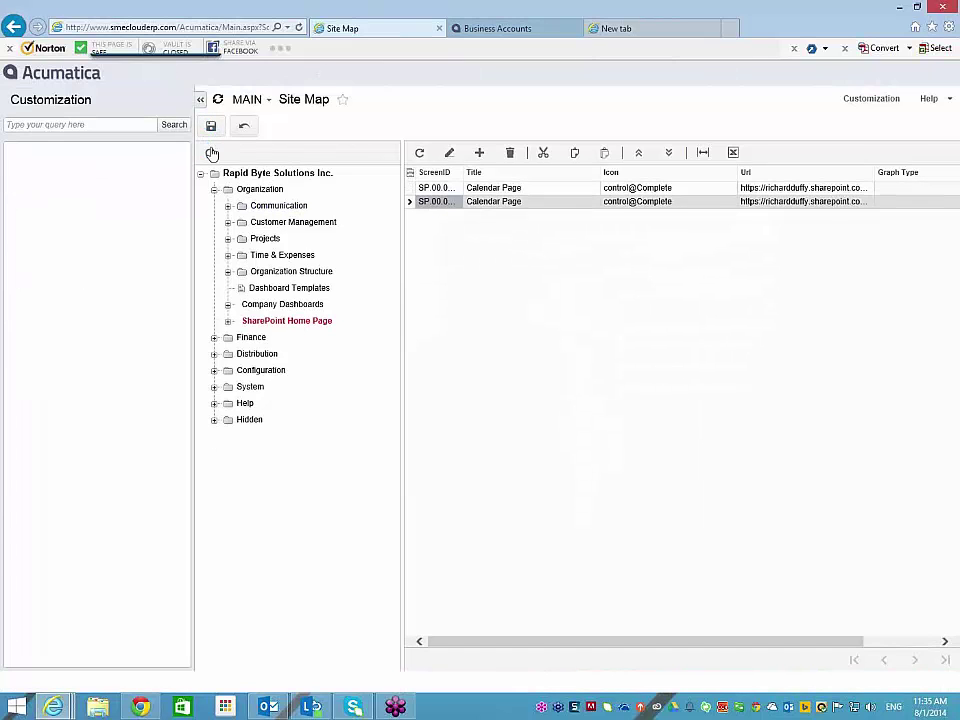
Open the SharePoint Home Page in the Organization module and dismiss the upgrade banner.
click(350, 77)
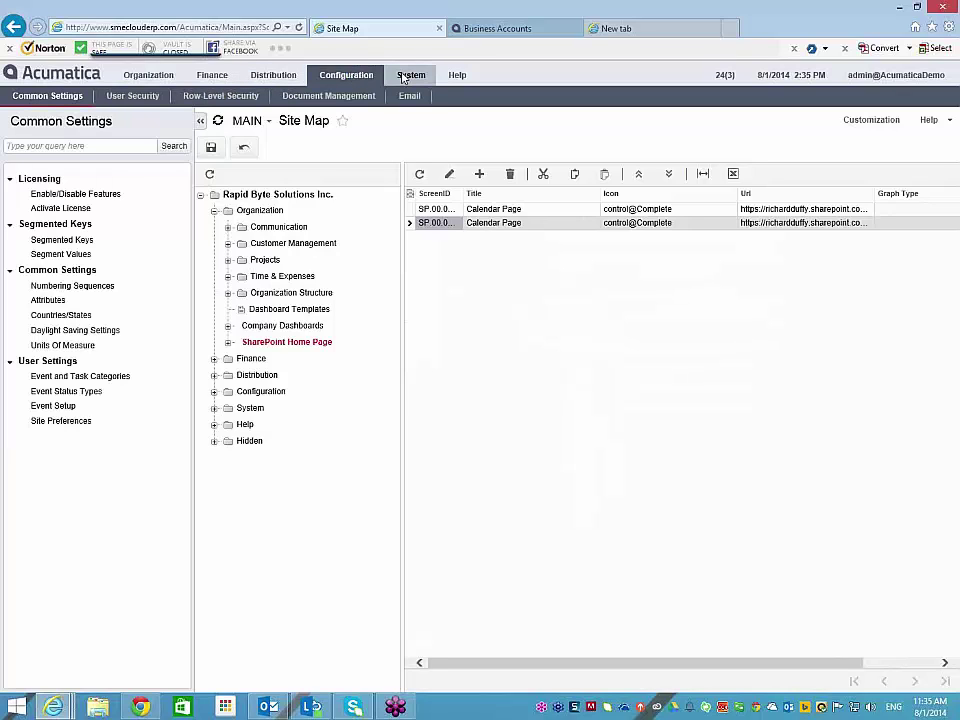
click(150, 75)
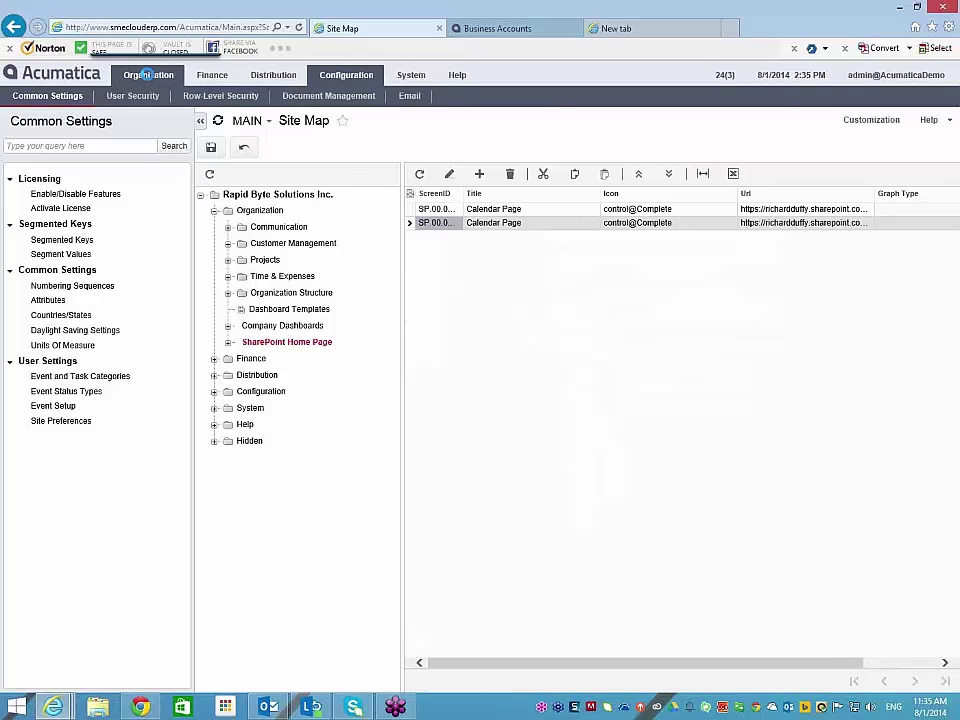
click(708, 98)
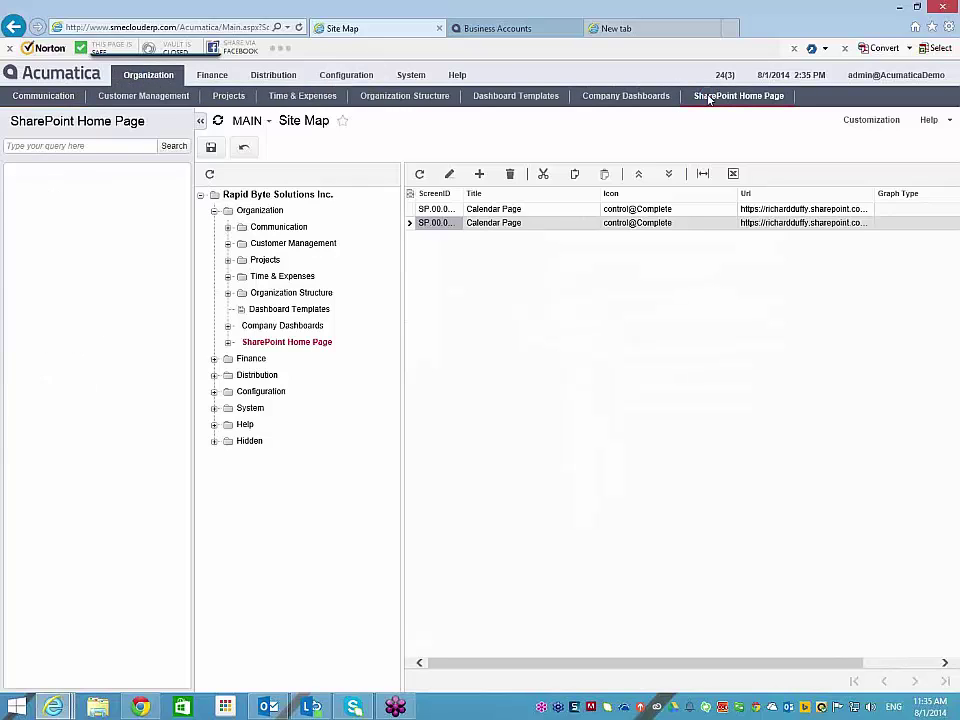
click(120, 130)
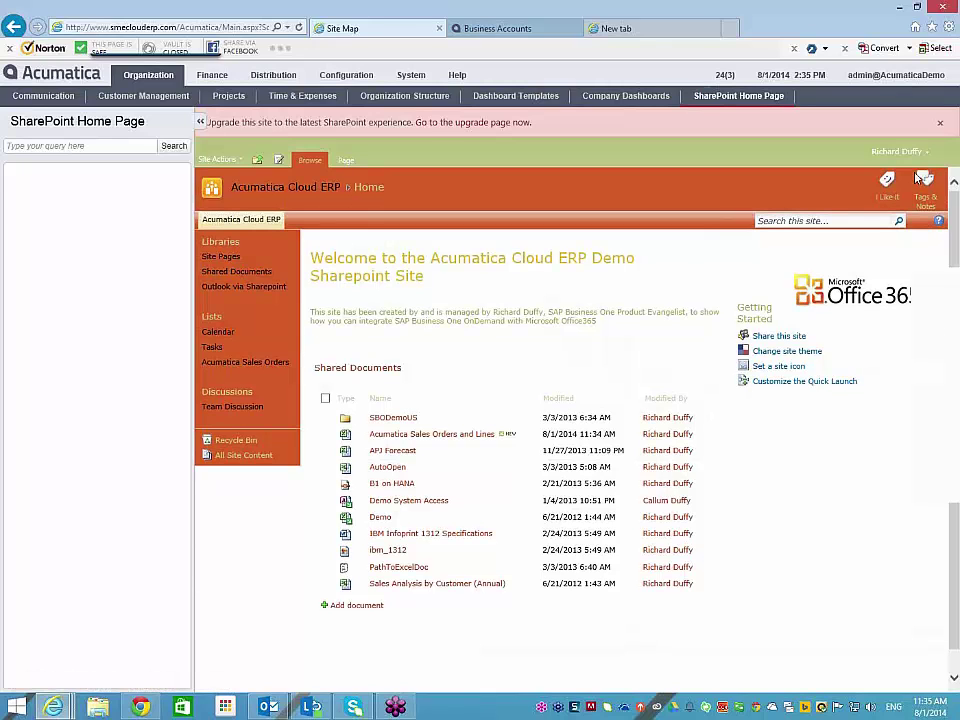
click(941, 127)
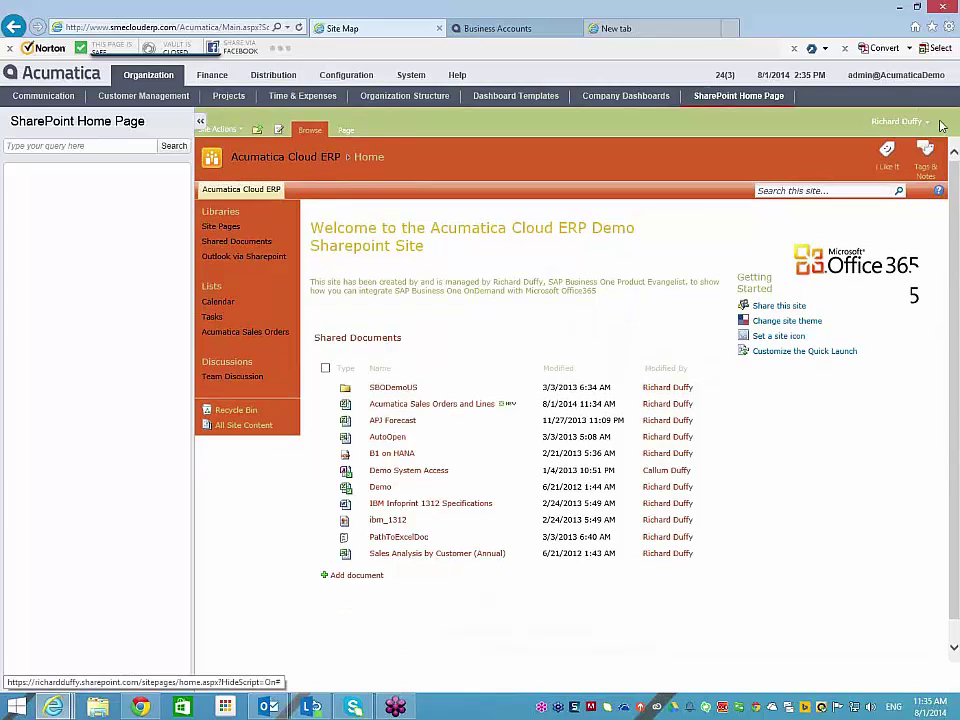
Look through the account and site action options, view all site content and dismiss the upgrade banner.
click(927, 123)
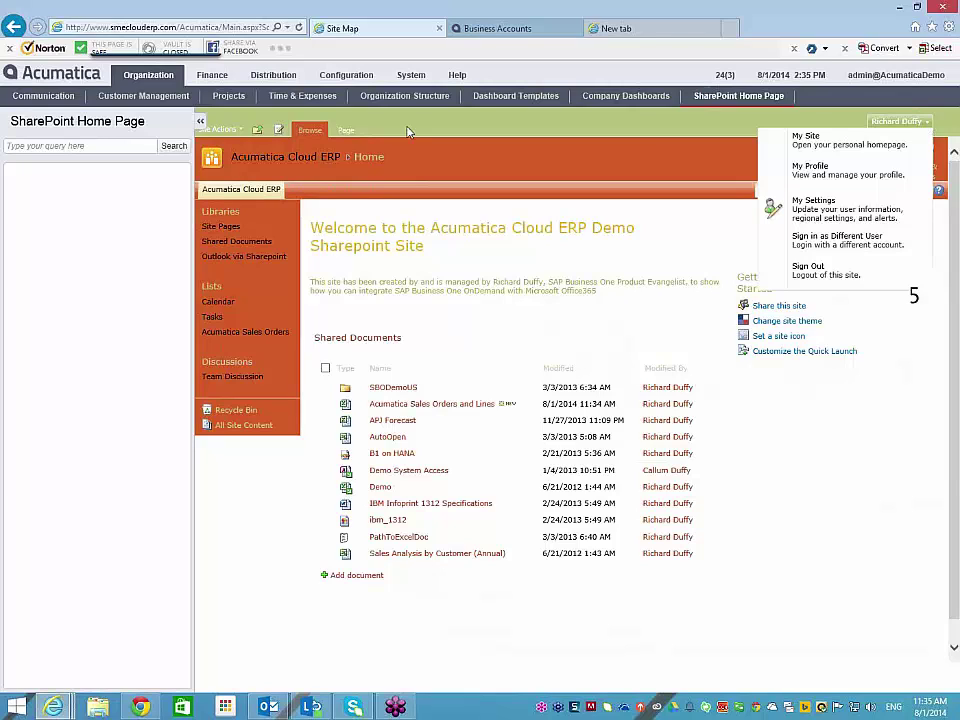
click(230, 131)
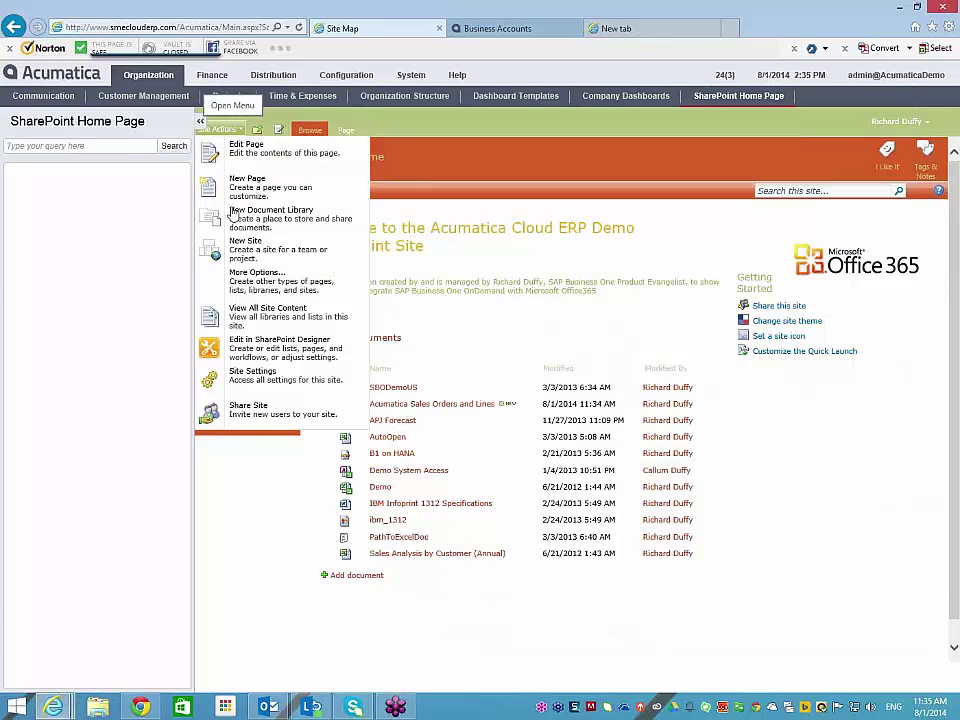
click(265, 311)
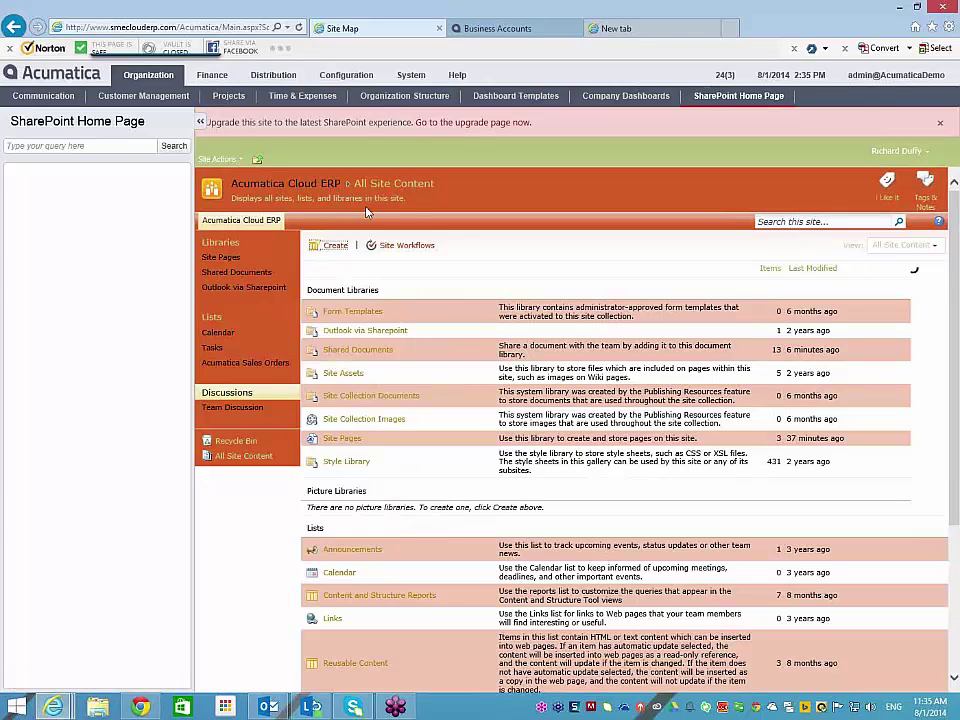
click(941, 123)
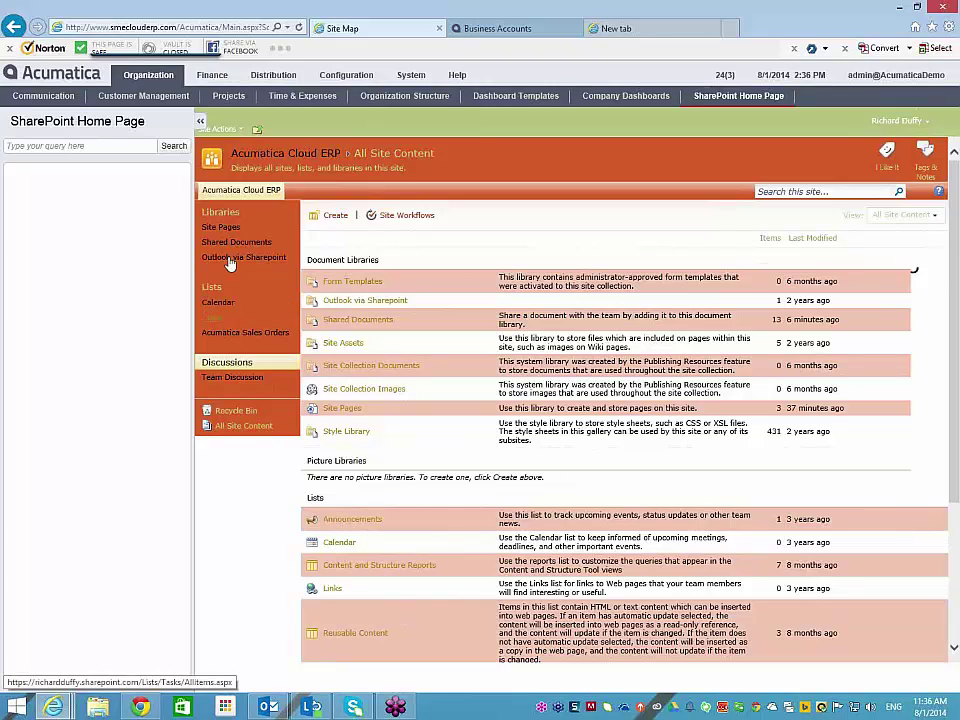
Return to the site's home page, bring up the Create dialog for other content types and close it.
click(255, 156)
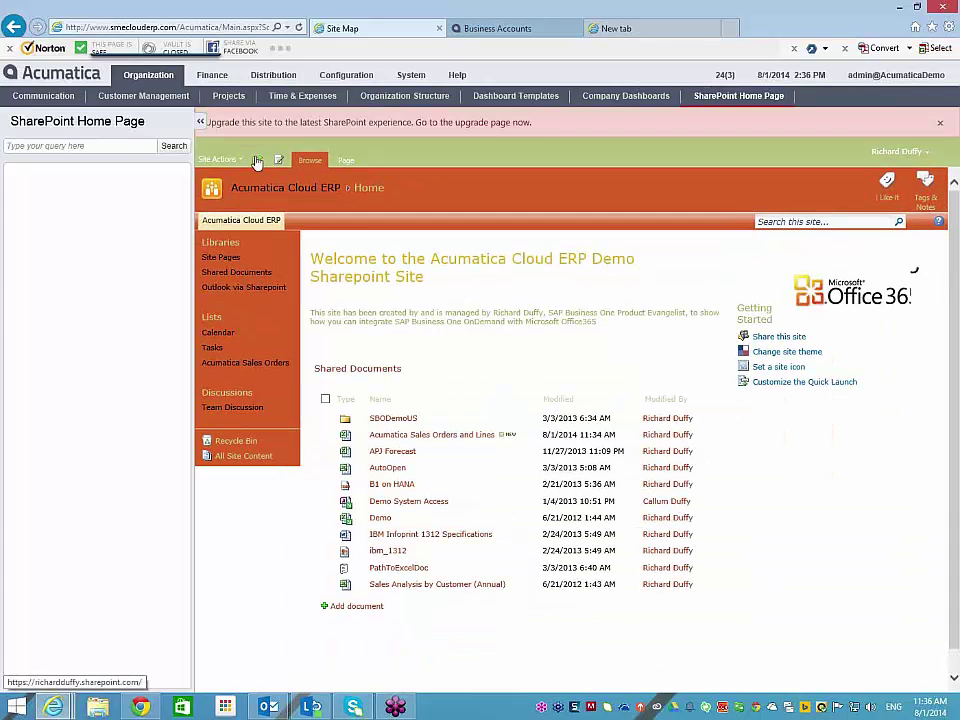
click(222, 160)
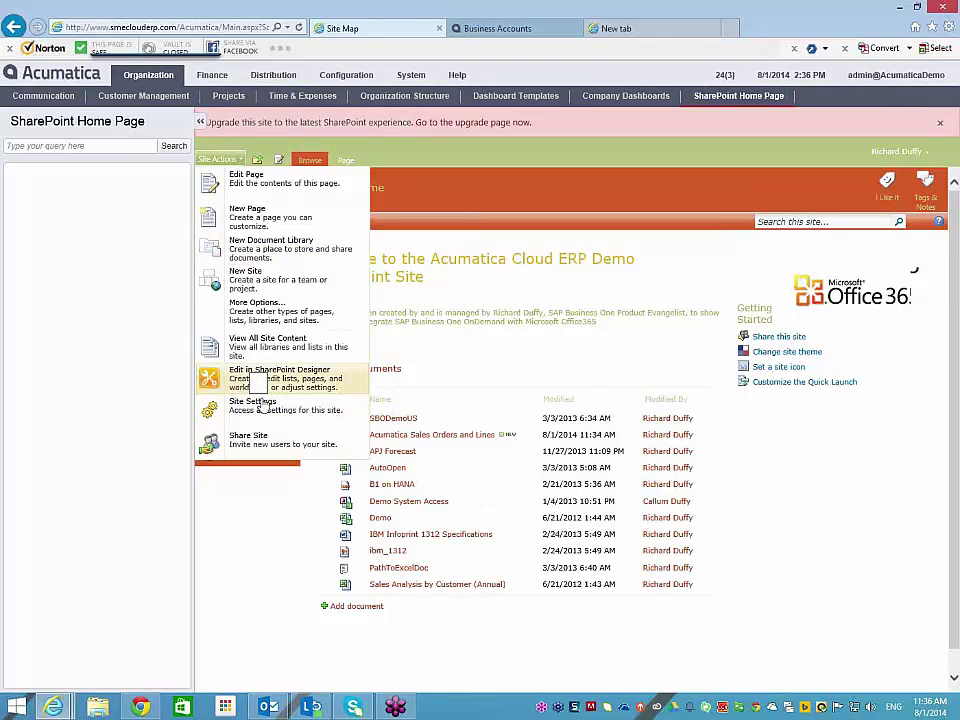
click(256, 310)
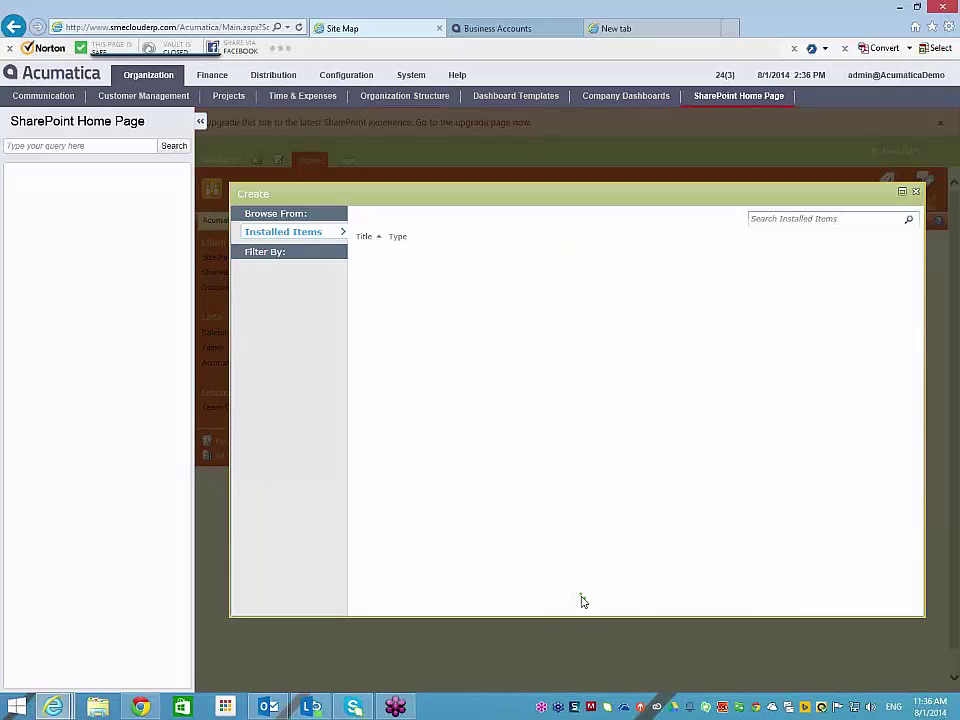
click(918, 193)
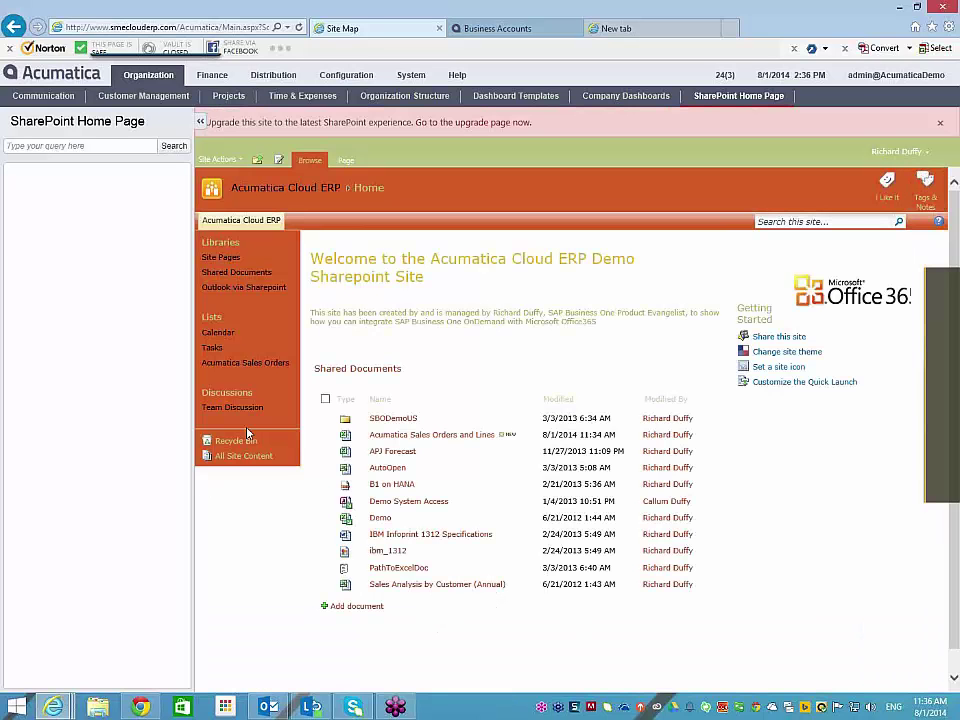
Review the options for the signed-in account and the available site actions.
click(903, 152)
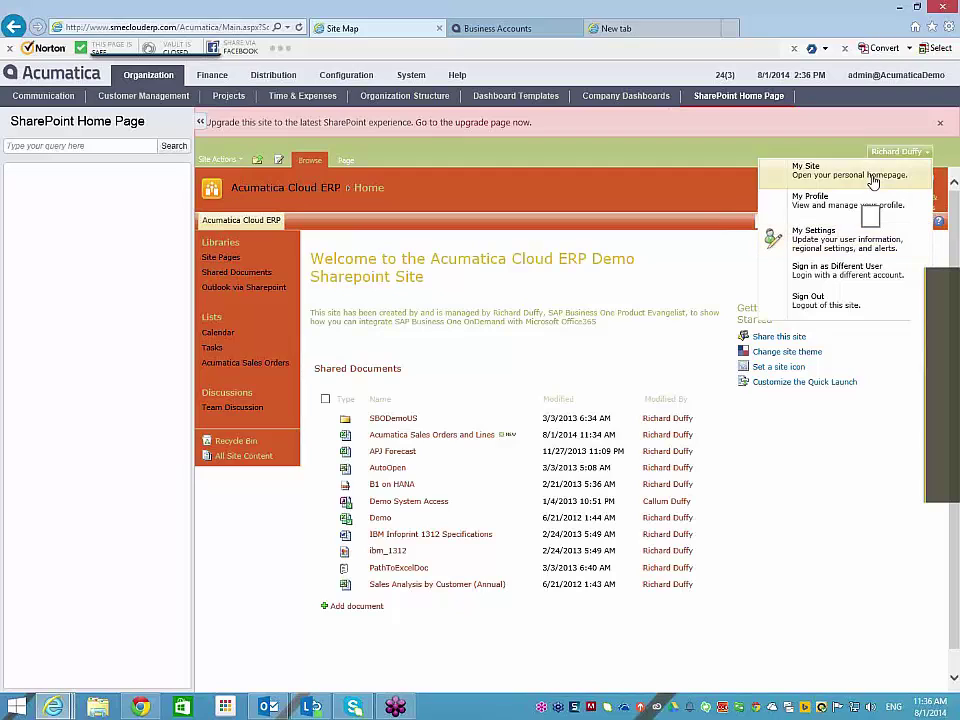
click(216, 160)
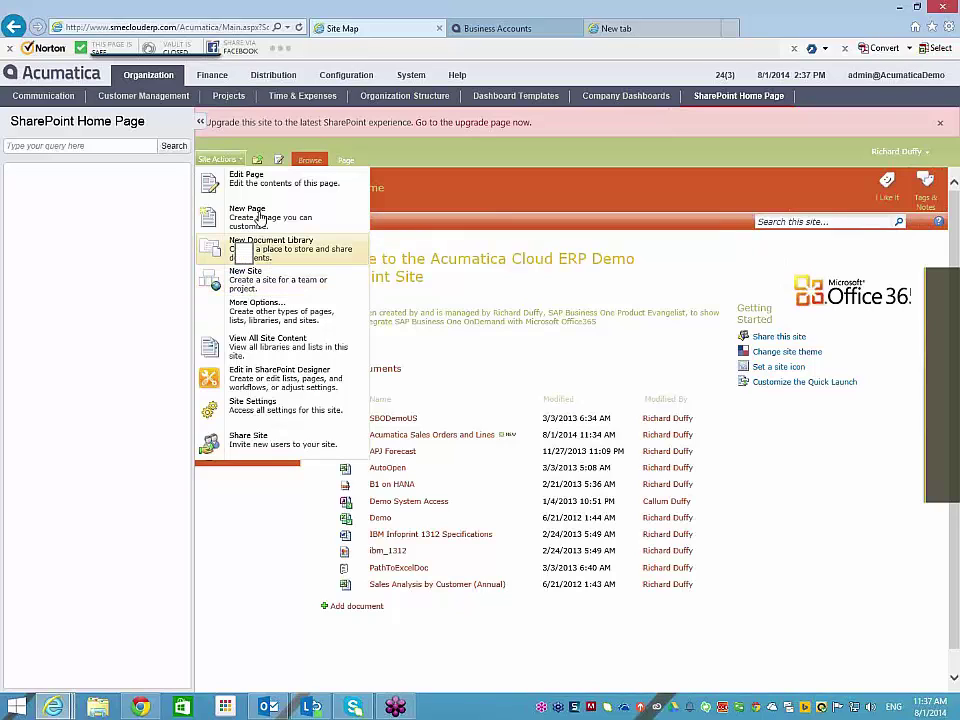
Close the embedded page's Create dialog and load the SharePoint site's home page in the blank browser tab.
click(260, 314)
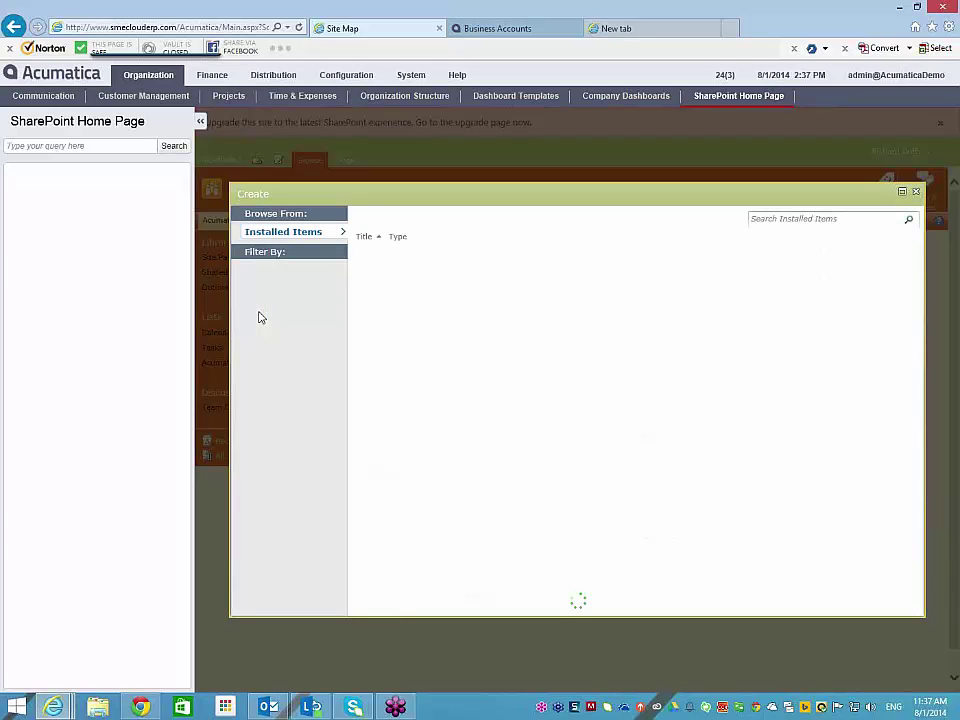
click(915, 191)
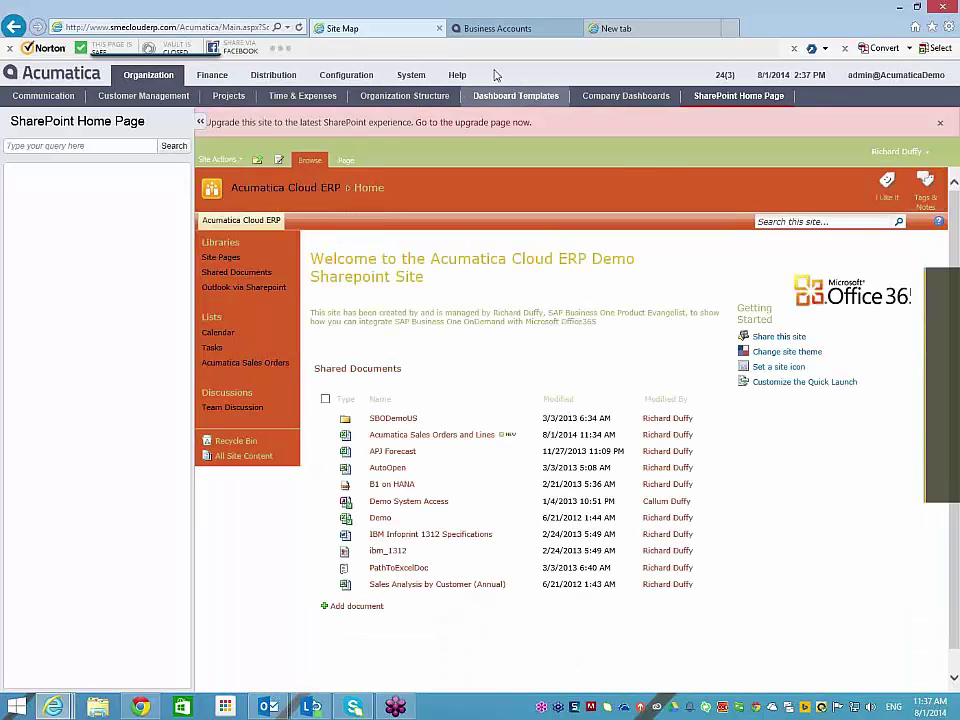
click(640, 29)
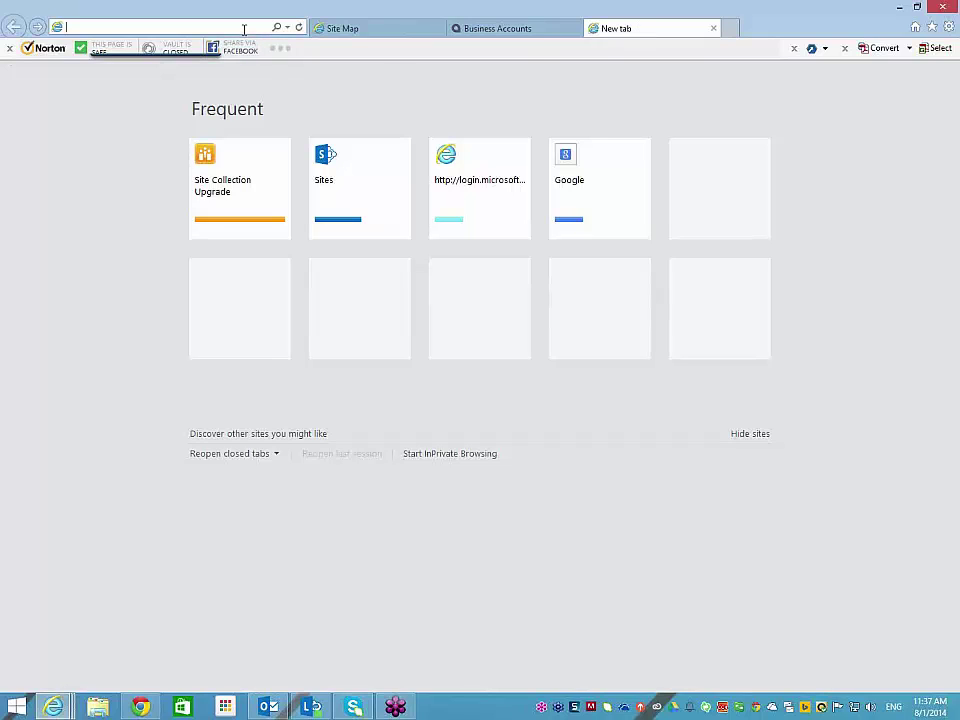
text(richardduffy.sharepoint.com/)
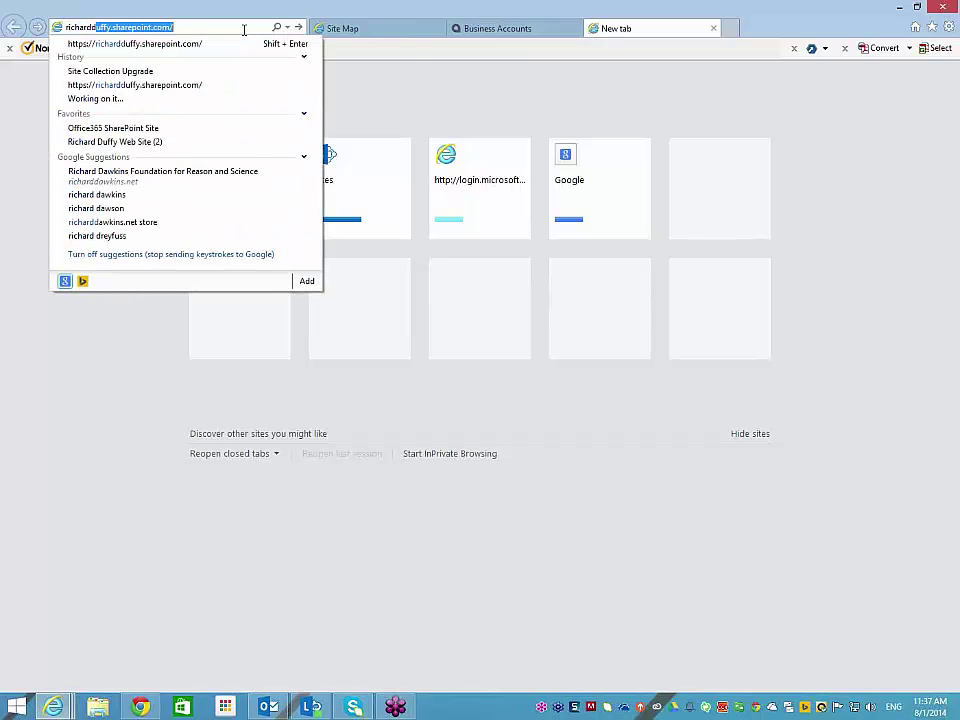
key(Return)
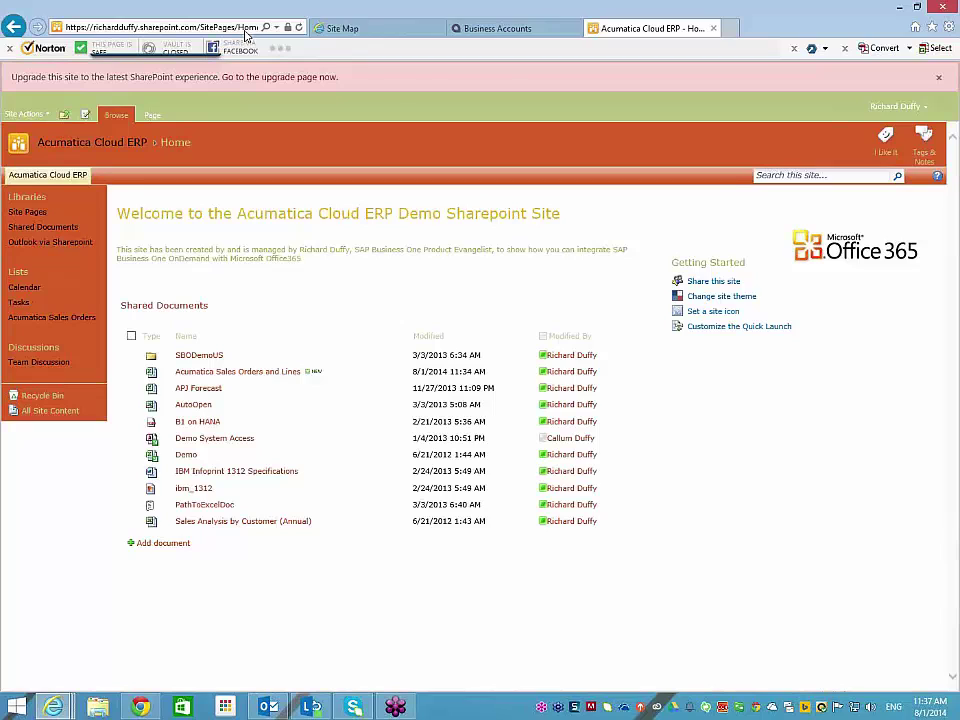
click(46, 116)
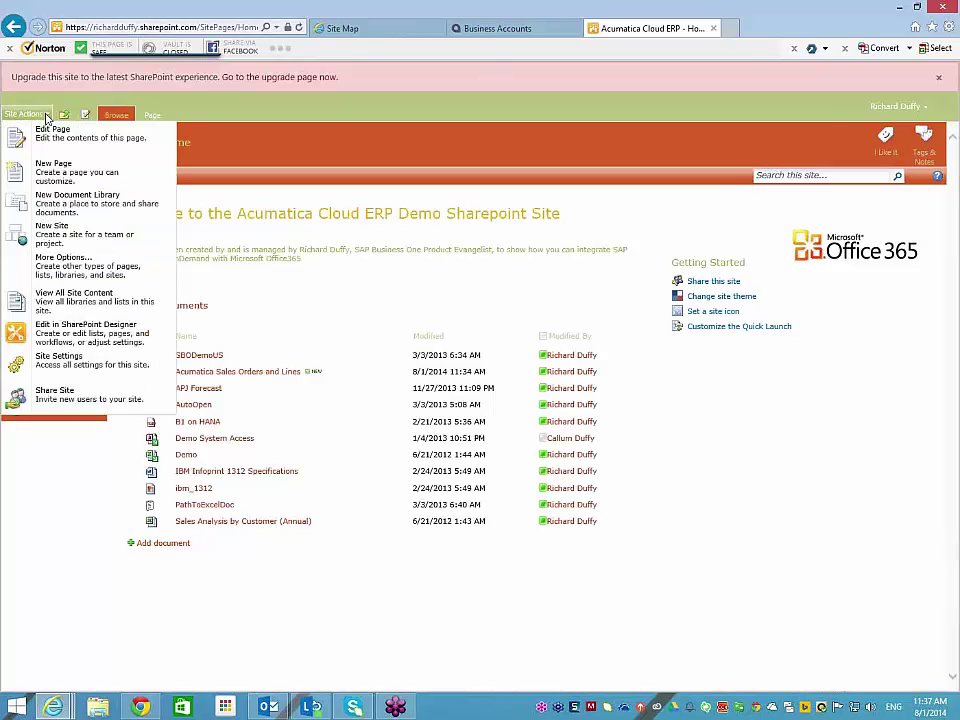
click(86, 275)
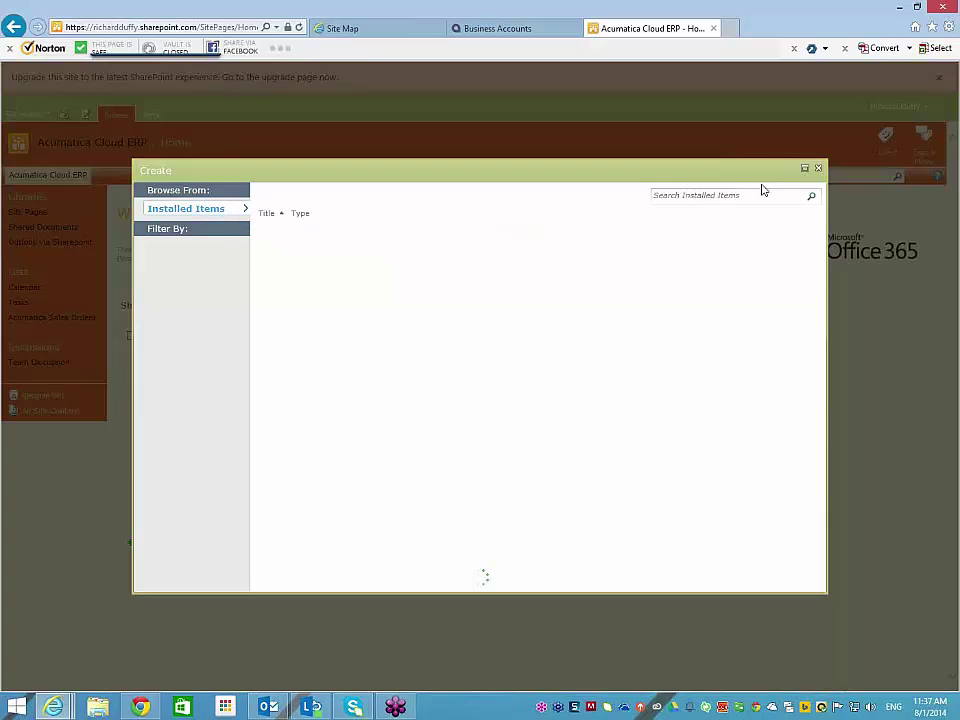
key(Escape)
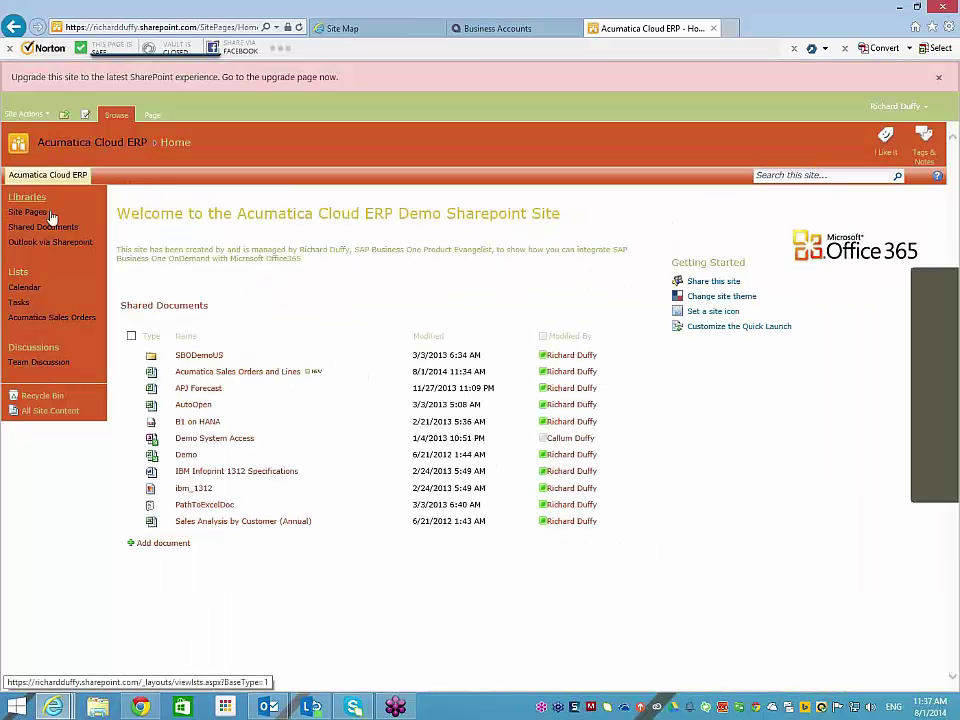
Bring up the Create dialog for other content types and examine all installed items plus the Collaboration and Web Databases categories.
click(40, 117)
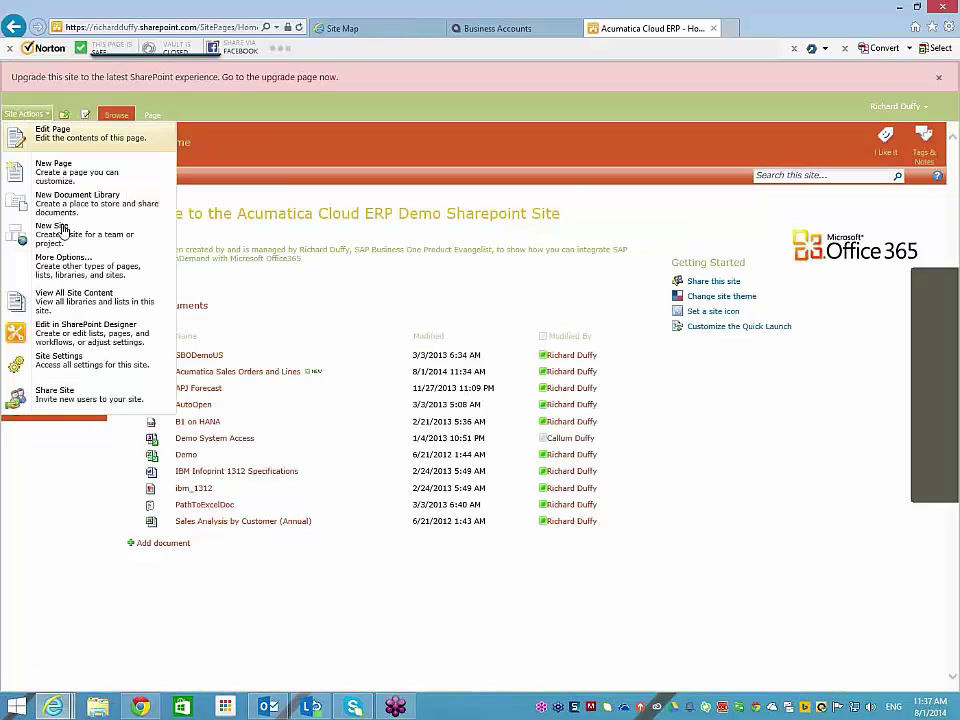
click(70, 264)
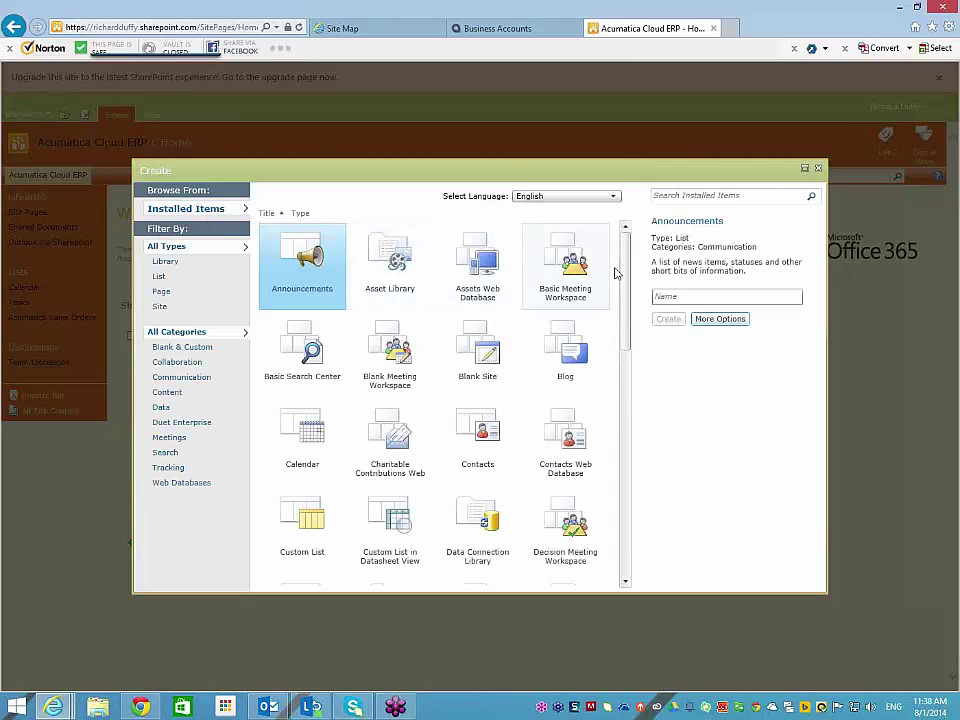
drag(626, 268, 623, 381)
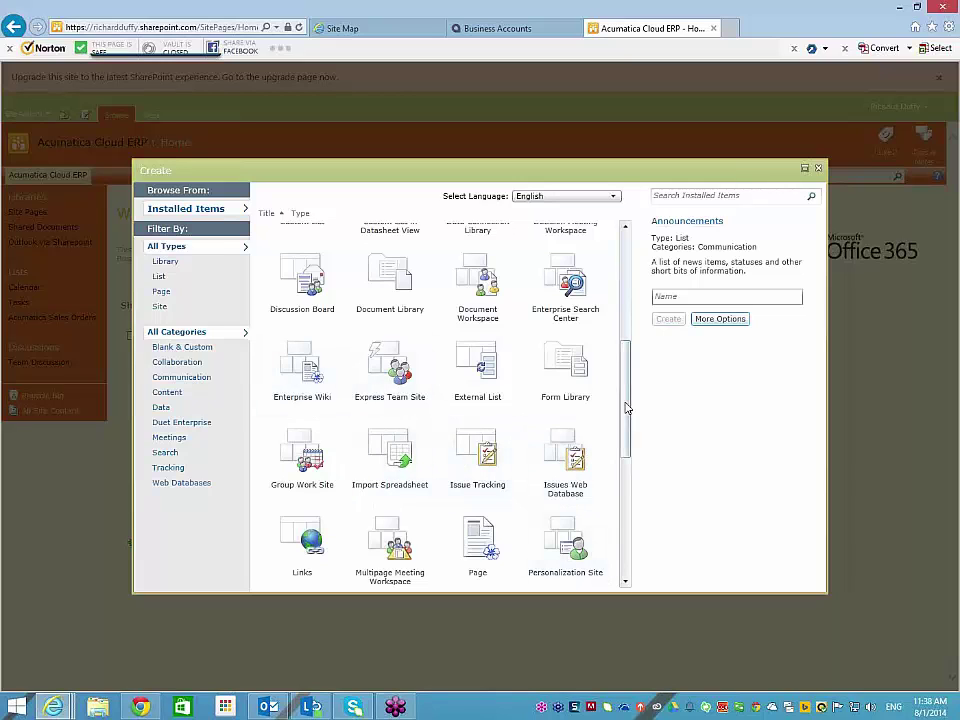
drag(626, 403, 615, 377)
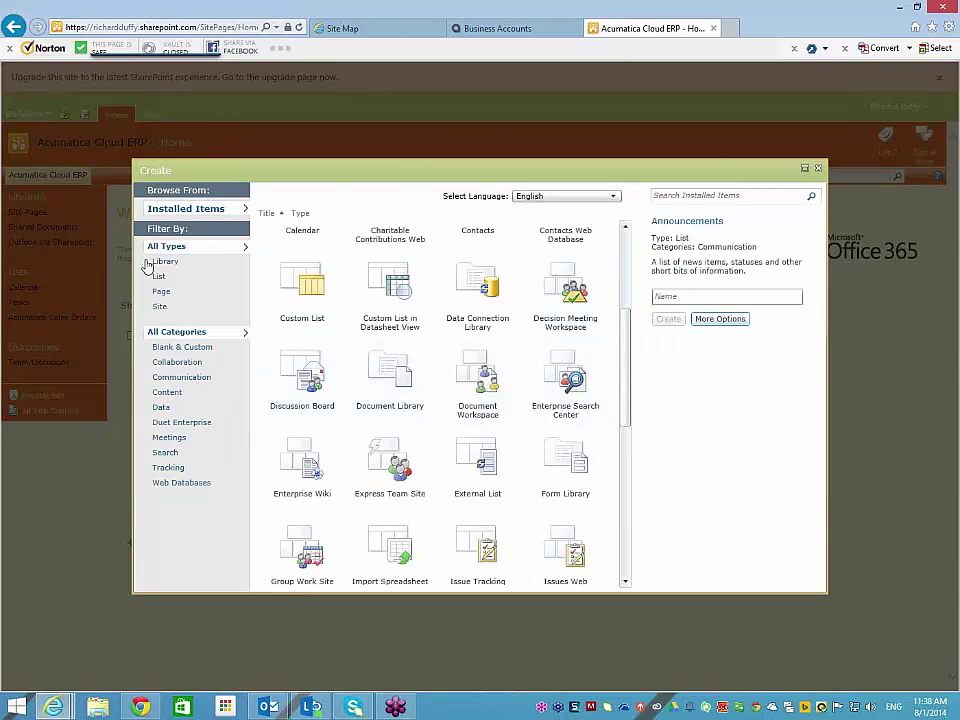
click(196, 336)
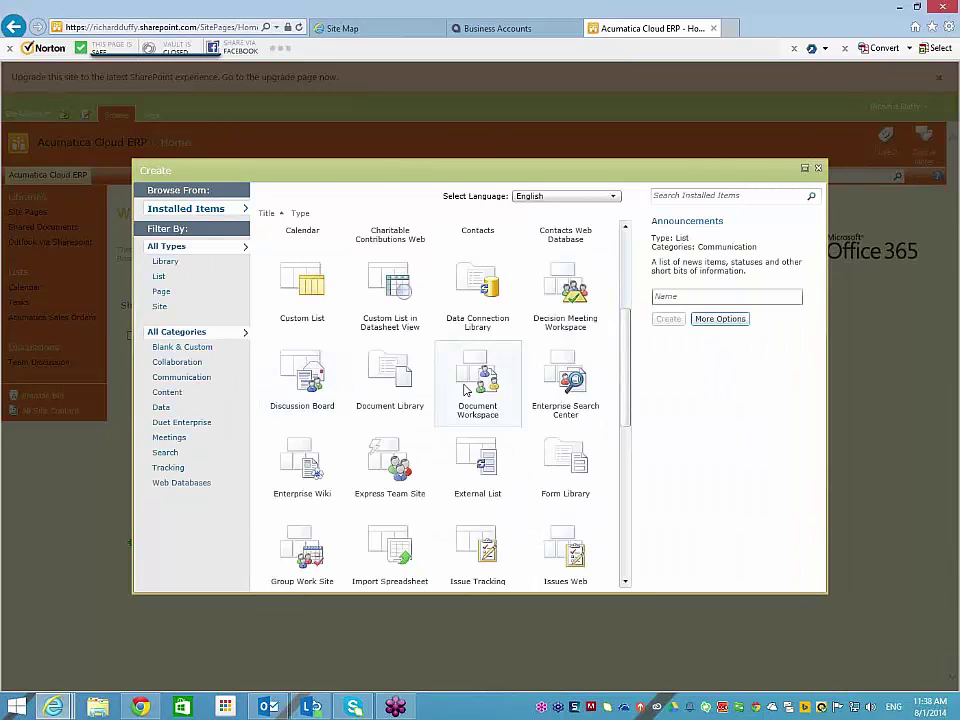
drag(628, 366, 616, 541)
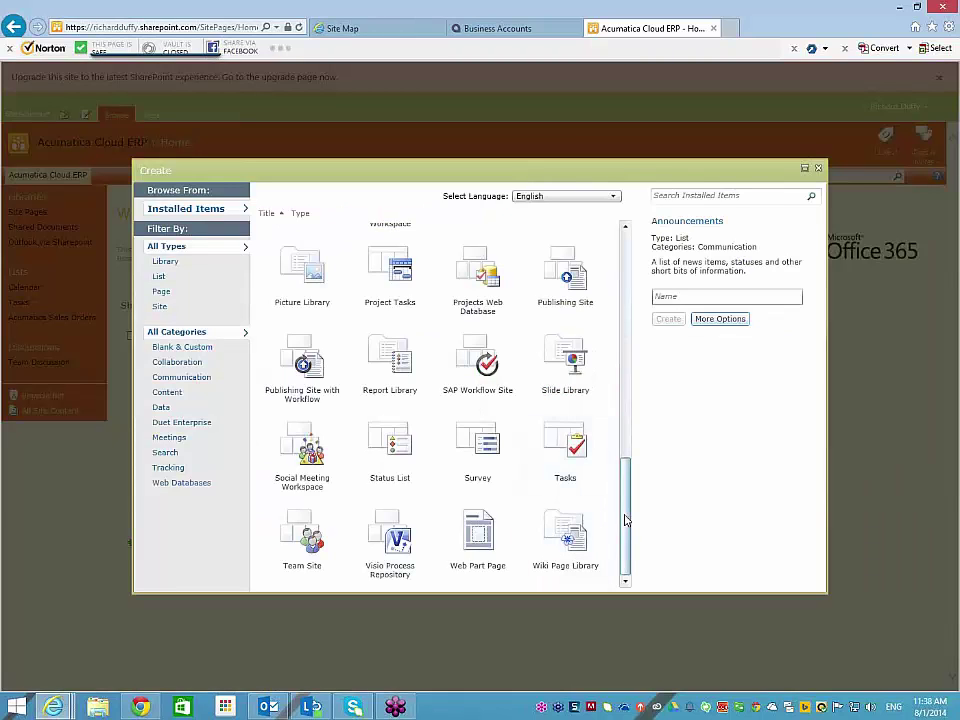
drag(626, 519, 627, 263)
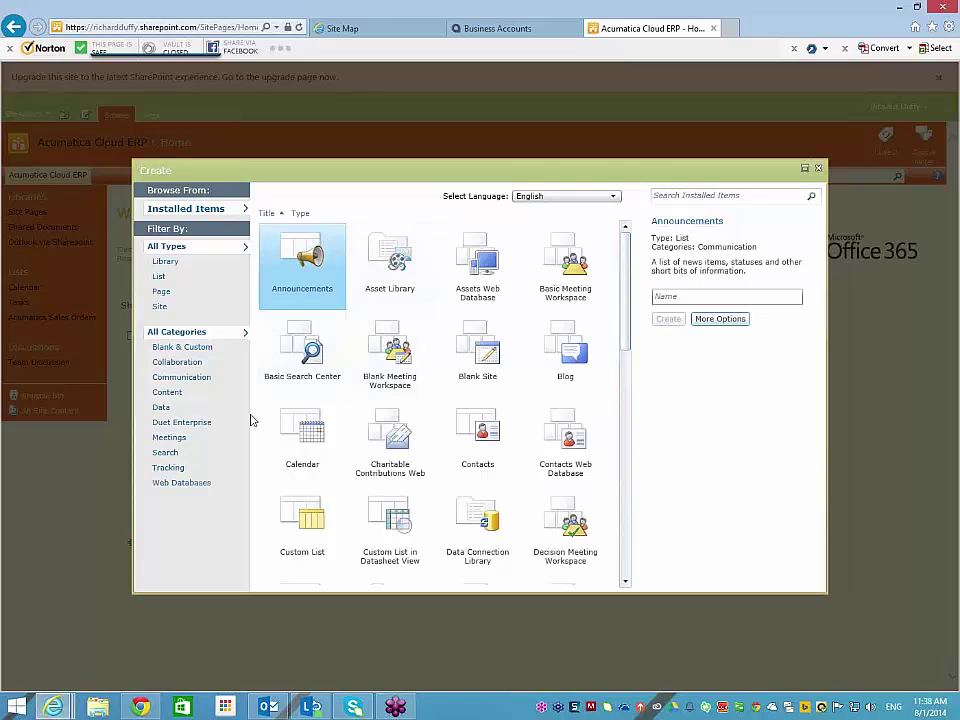
click(165, 365)
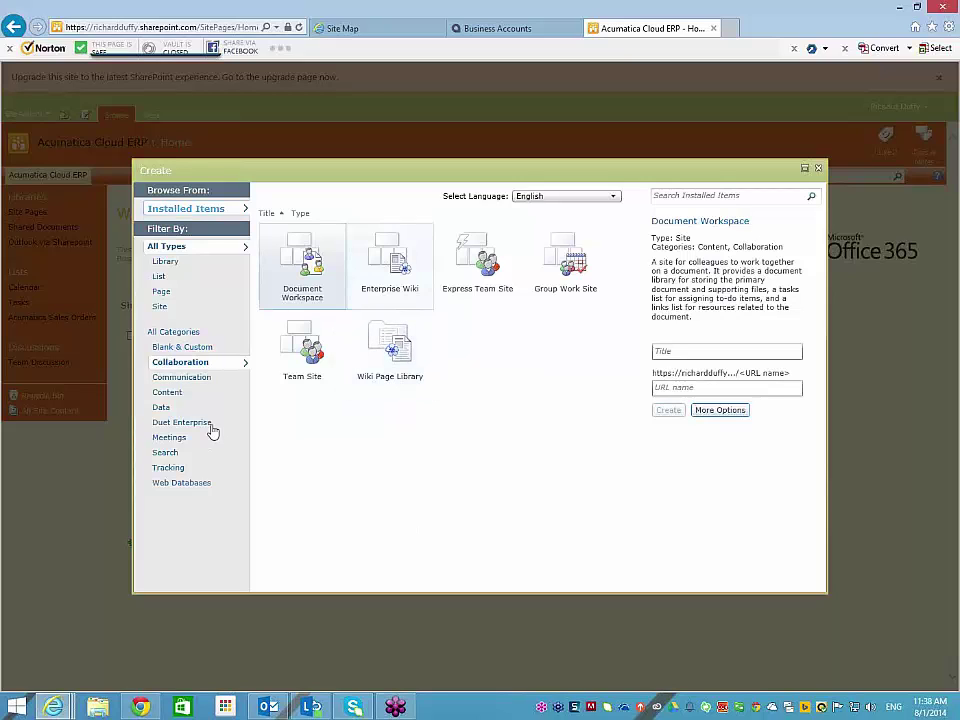
click(182, 484)
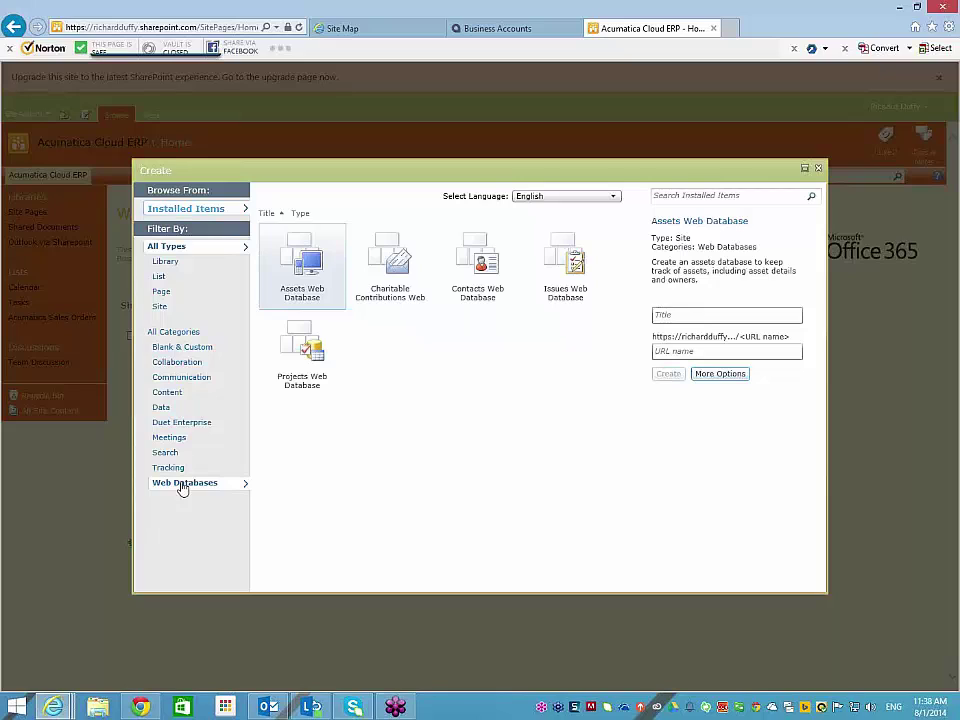
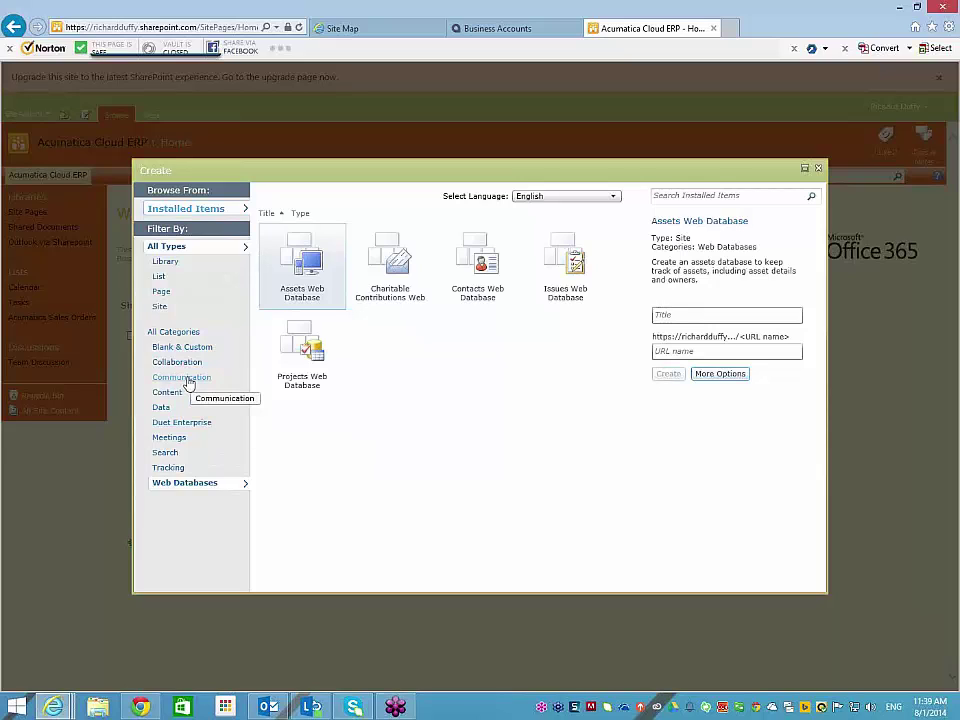
From the Meetings category, choose Basic Meeting Workspace with the title "Warehouse Management Team Meeting" and the URL name wh_meeting.
click(172, 440)
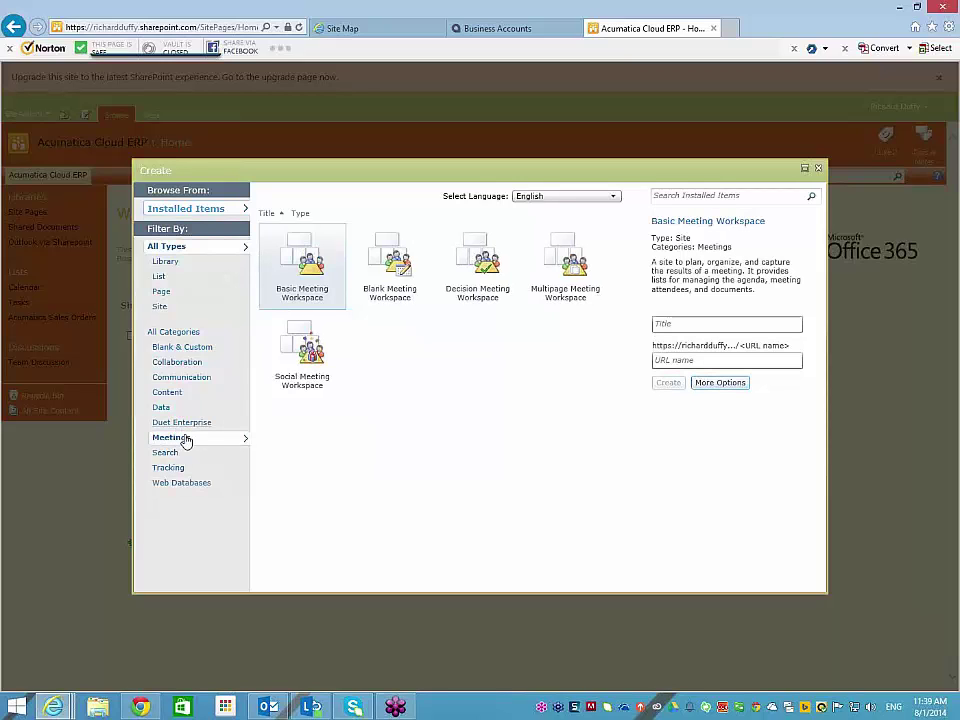
click(309, 263)
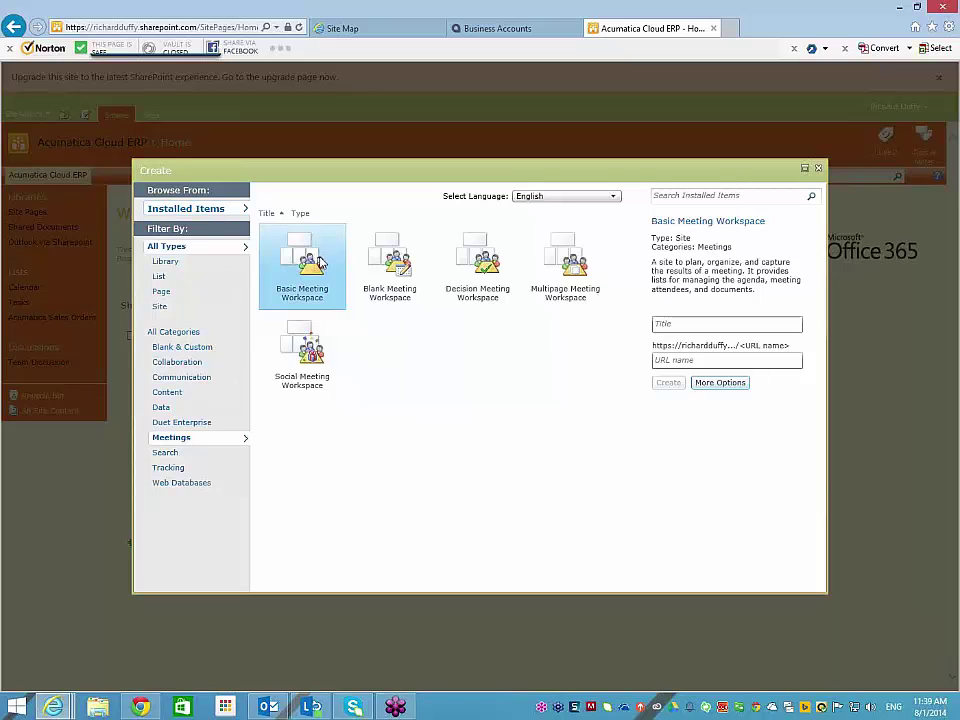
click(704, 325)
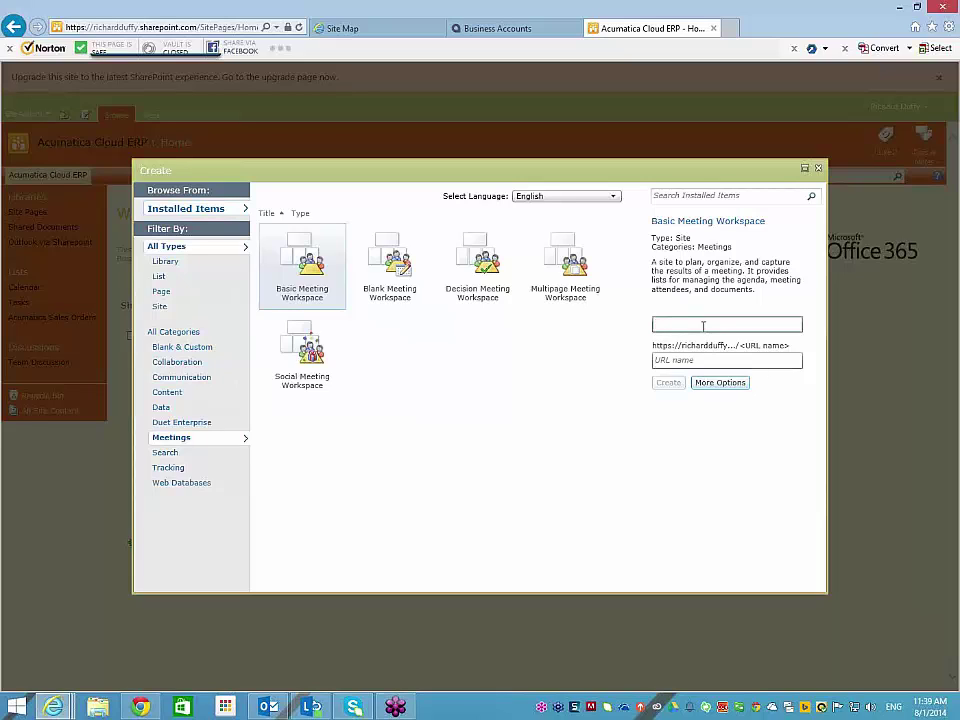
text(Warehouse Management Team Meeting)
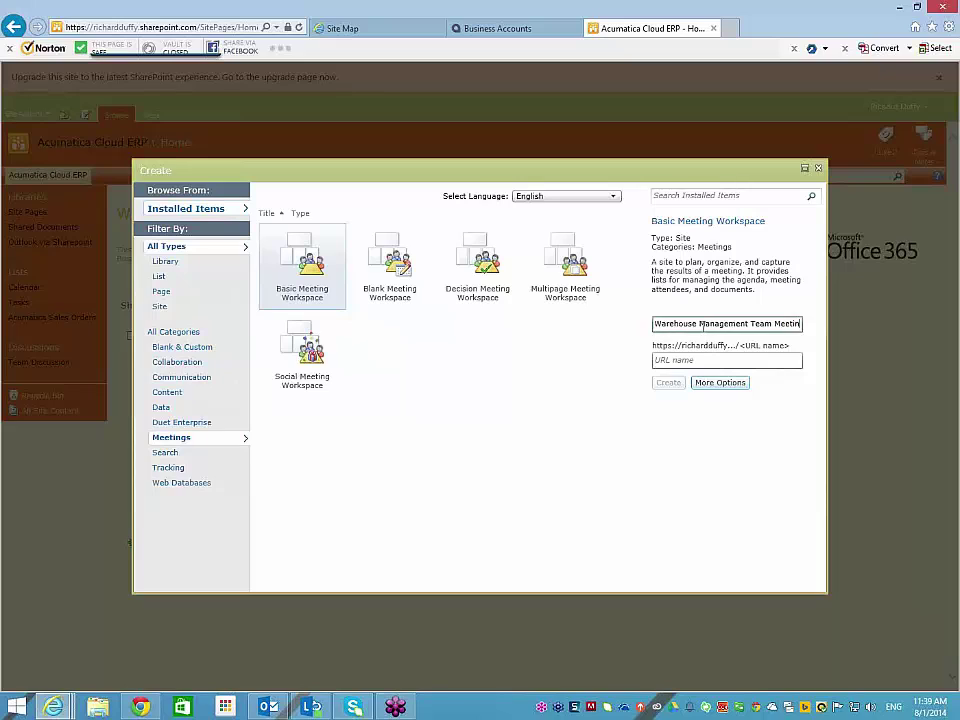
click(743, 362)
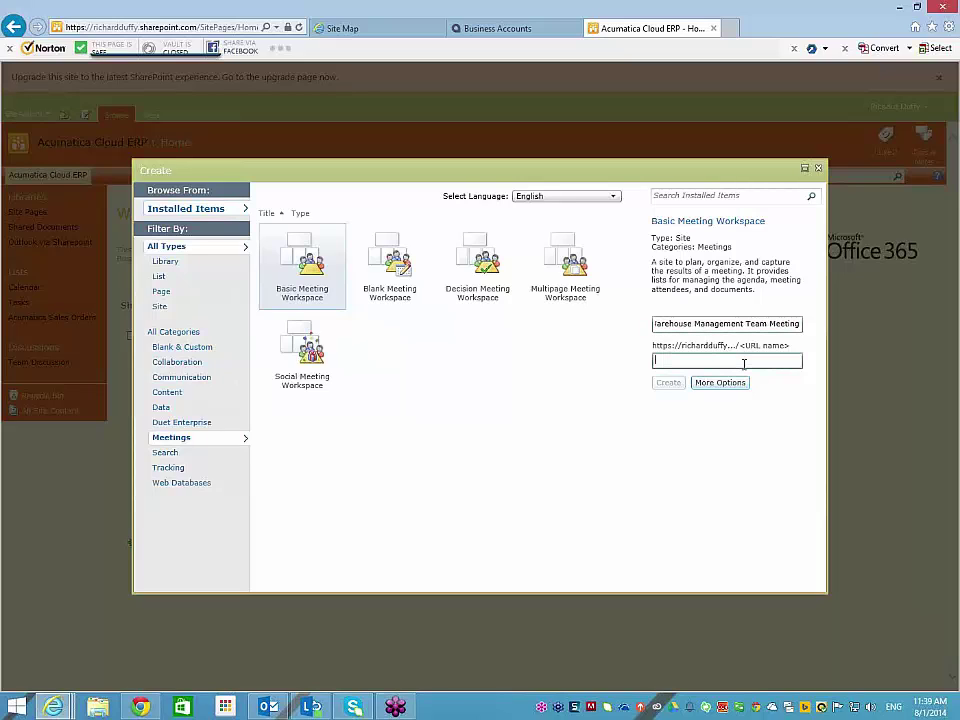
text(Wh_meeting)
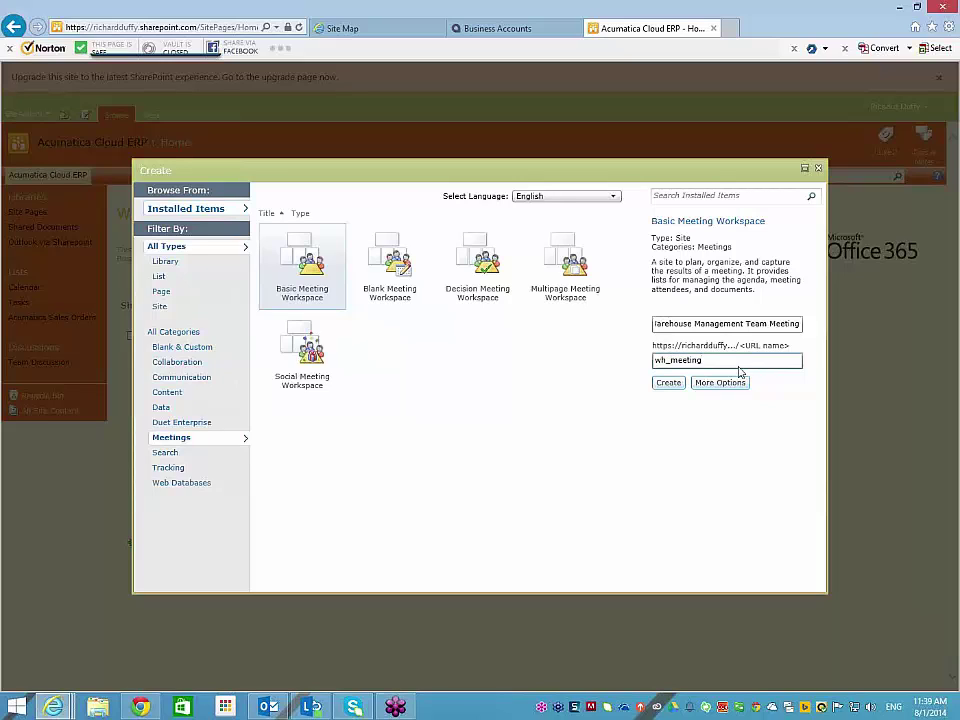
Review the workspace's permission and navigation options, create the meeting site and dismiss its upgrade banner.
click(720, 383)
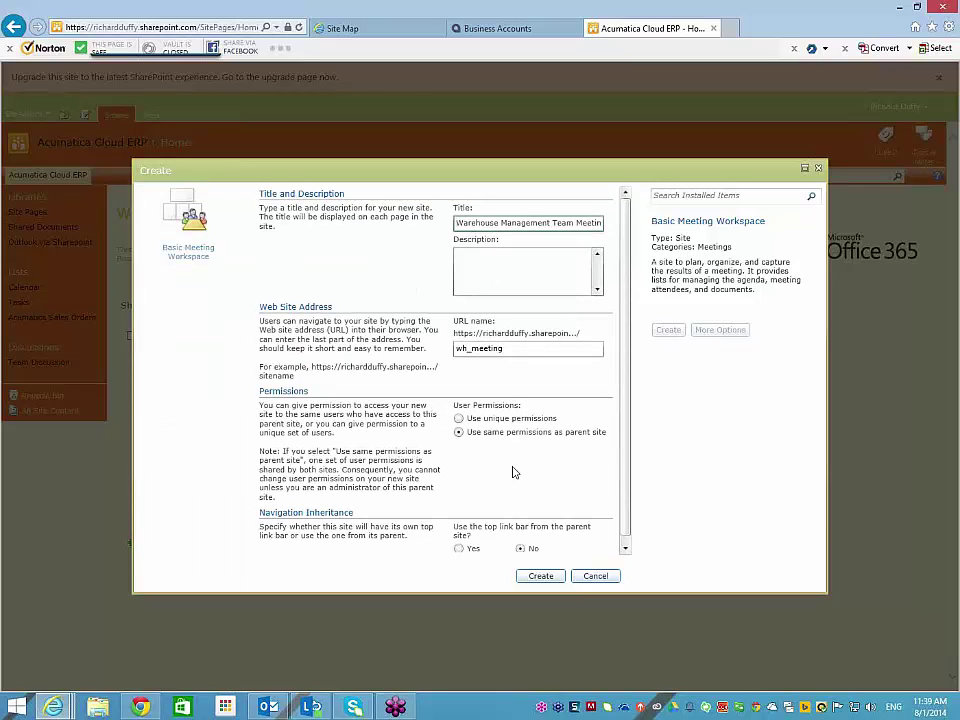
scroll(505, 458, down, 1)
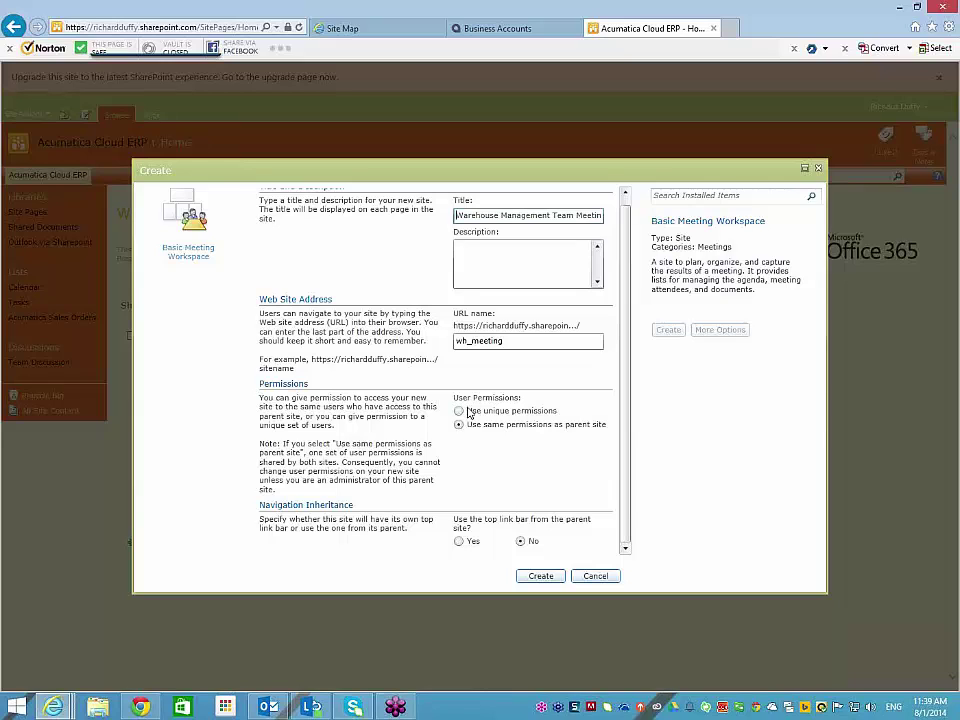
scroll(515, 515, up, 1)
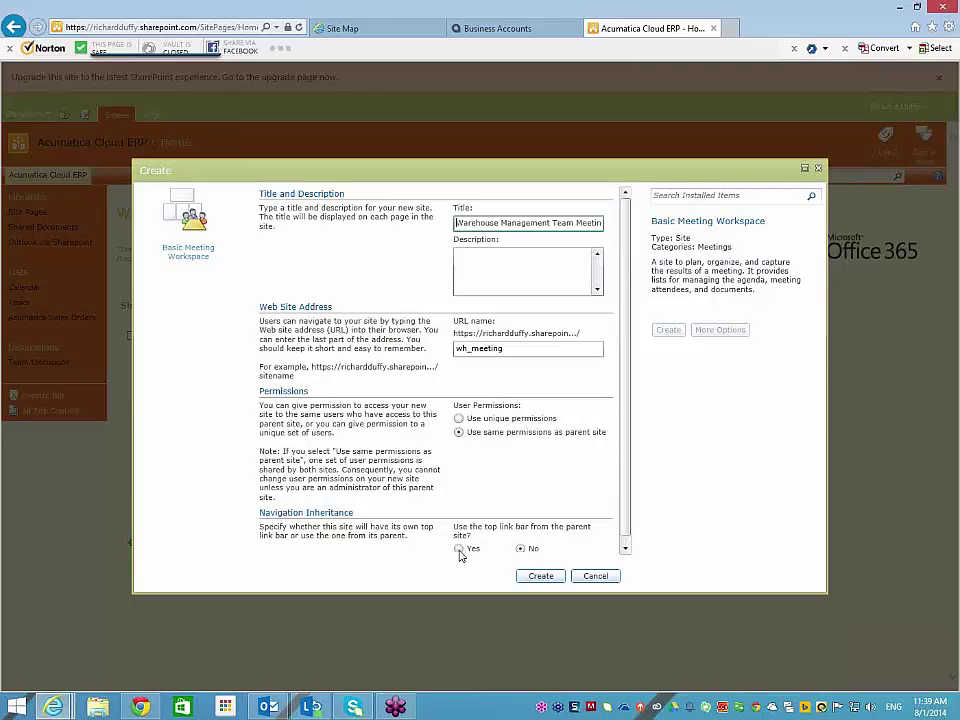
click(544, 578)
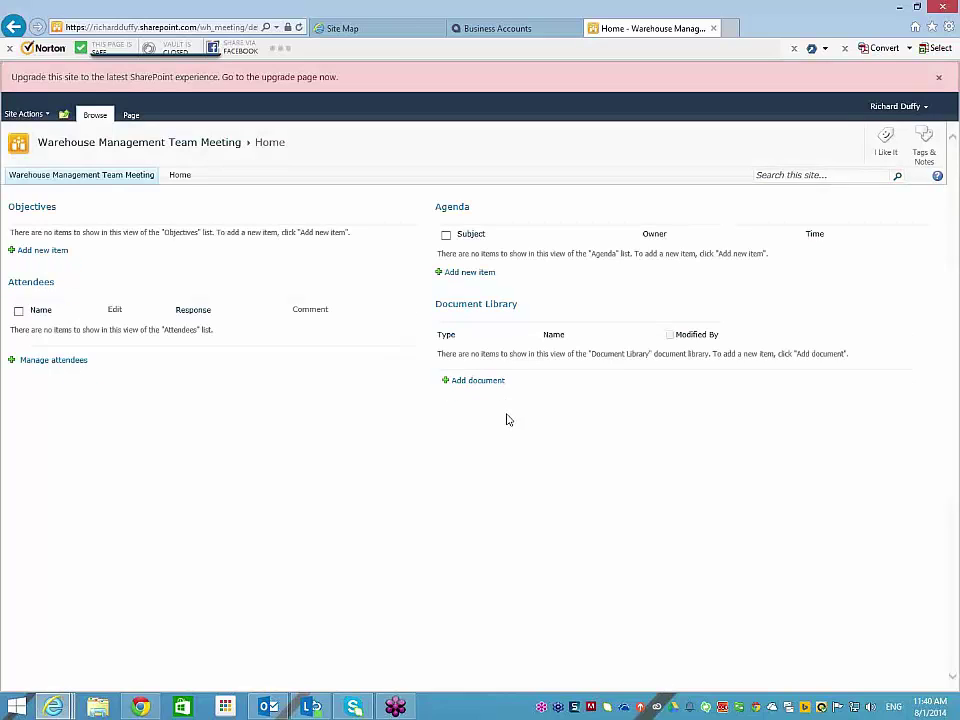
click(940, 78)
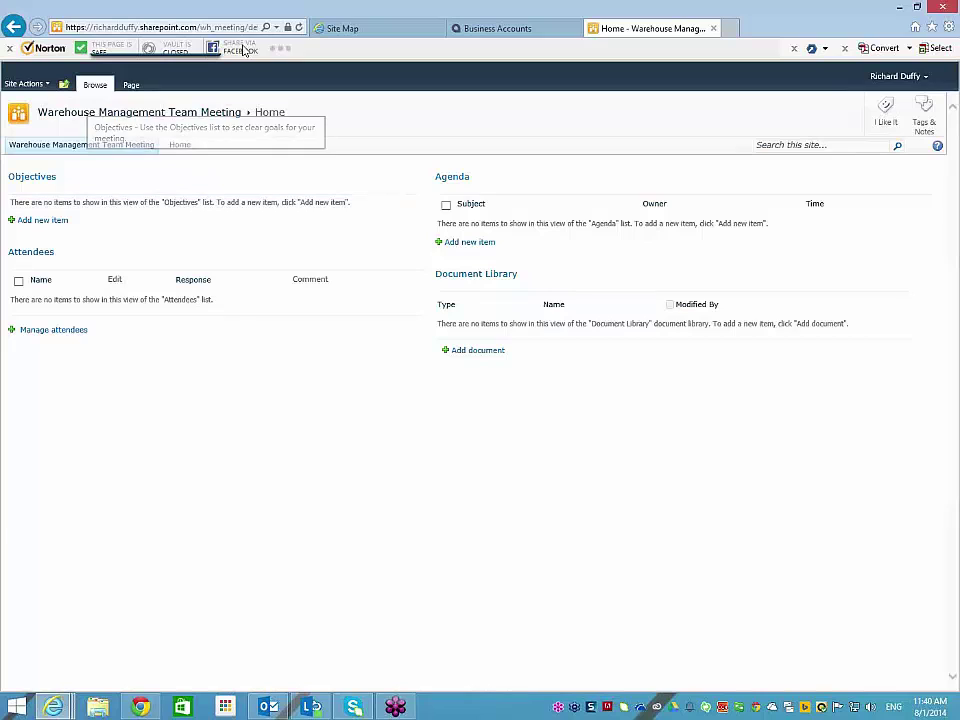
Copy the web address of the Warehouse Management Team Meeting site.
click(200, 27)
right_click(207, 27)
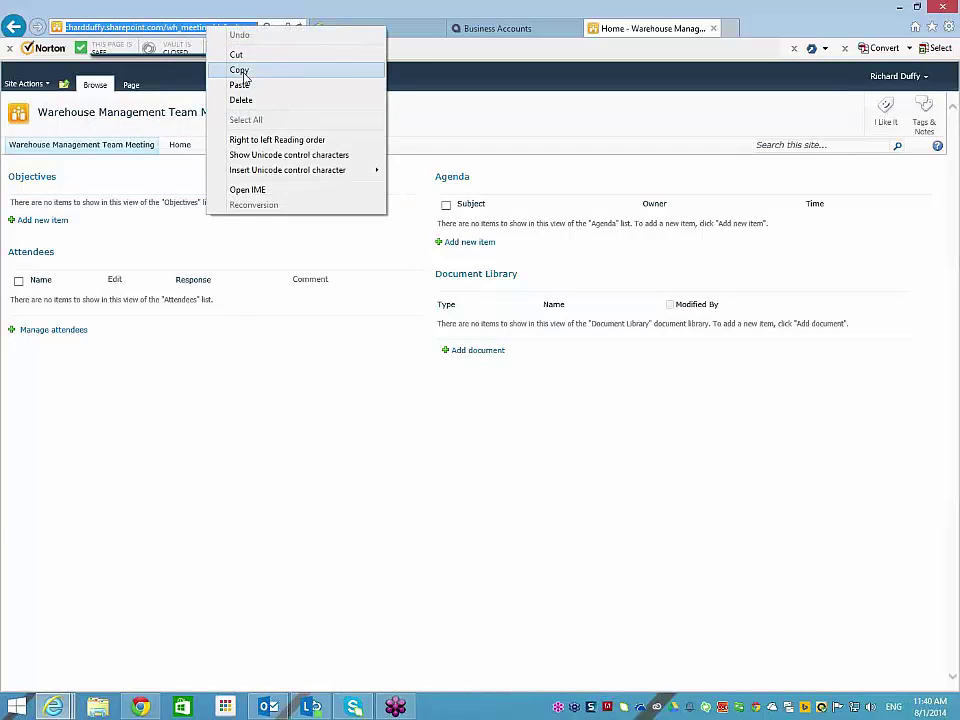
click(241, 70)
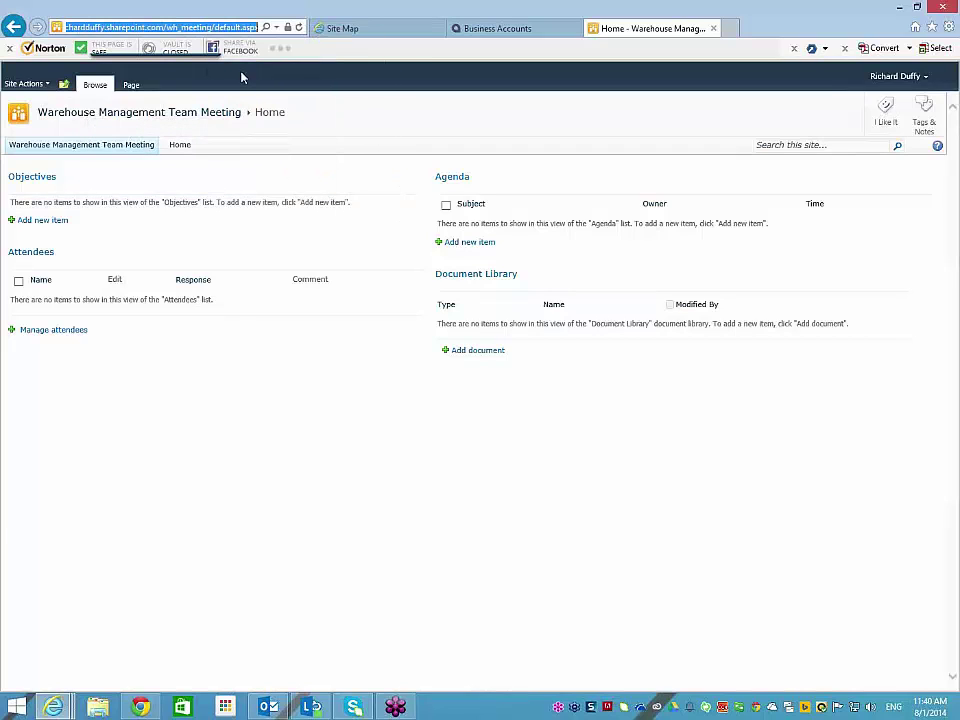
Switch to Acumatica and expand the site map to the Work Area node under Distribution > Inventory.
click(393, 30)
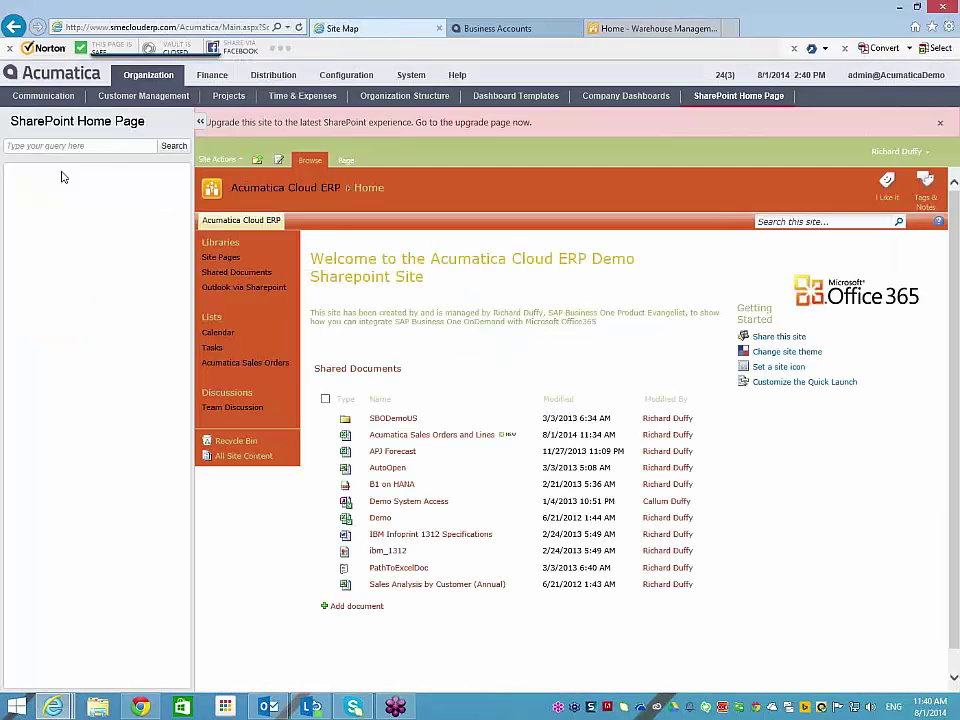
click(412, 76)
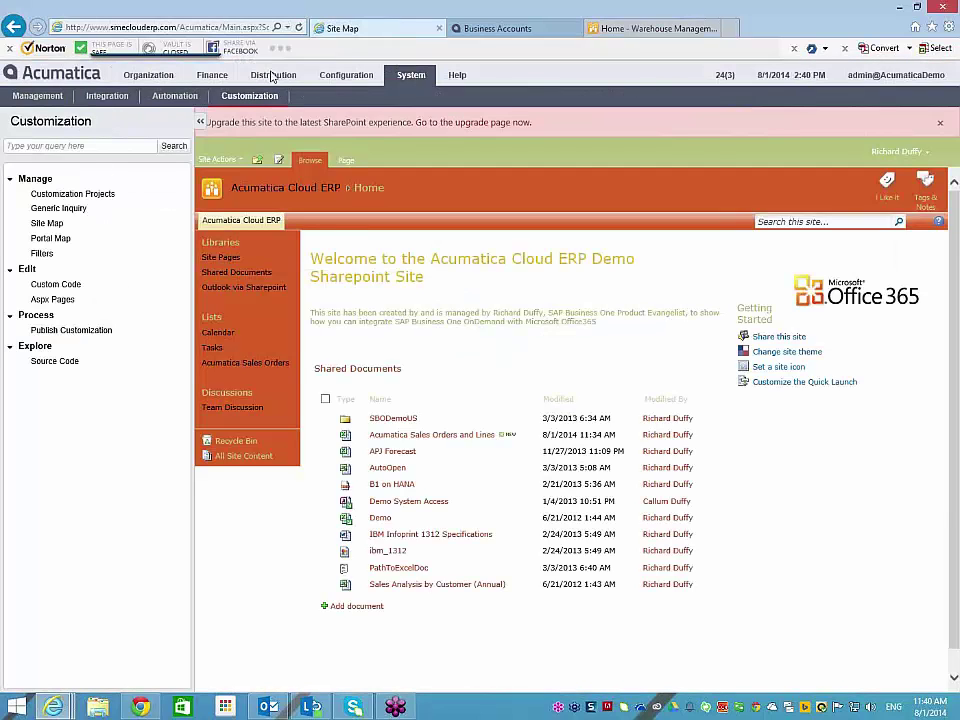
click(358, 80)
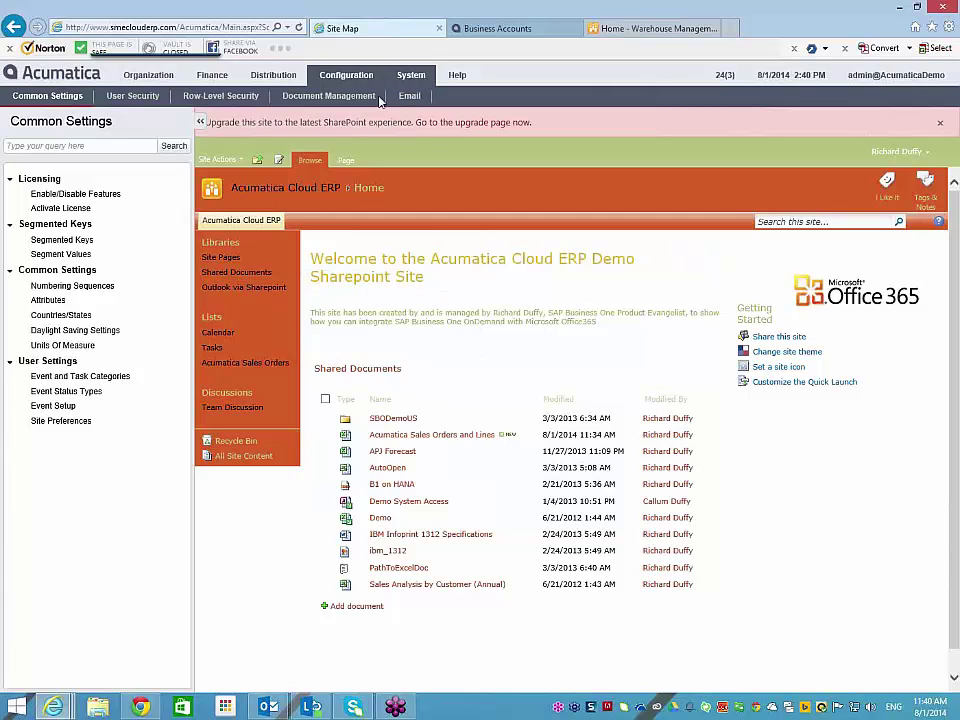
click(406, 77)
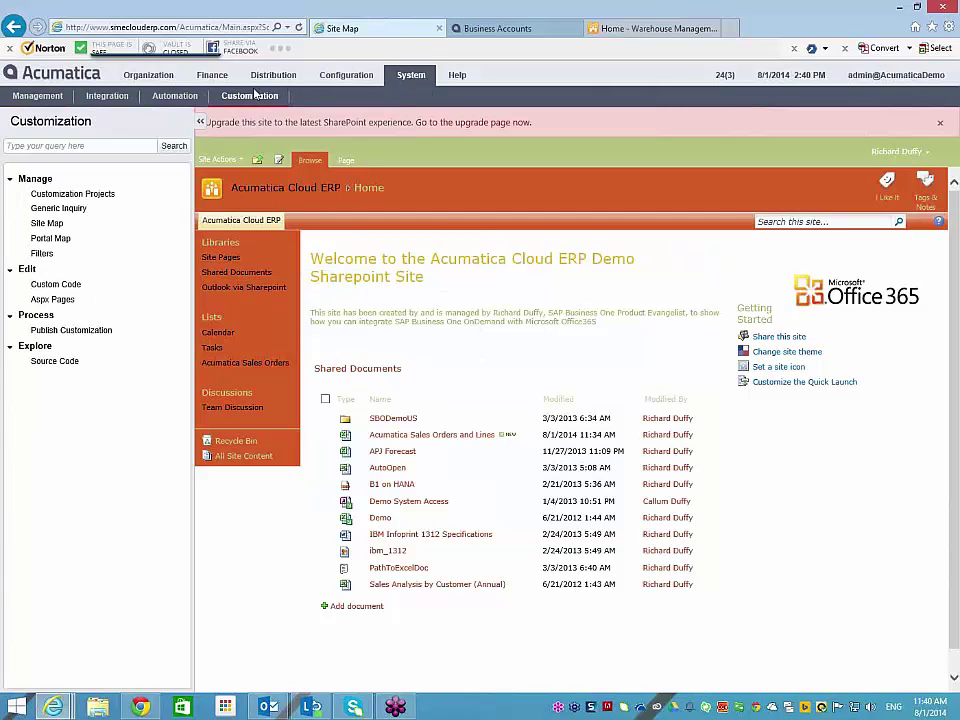
click(47, 223)
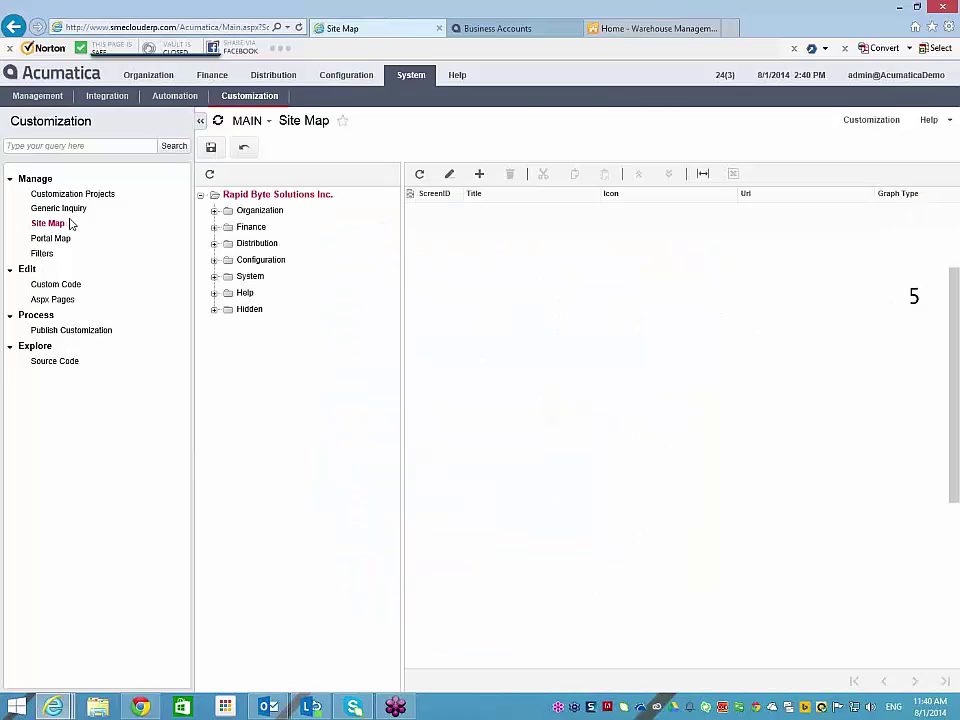
click(211, 243)
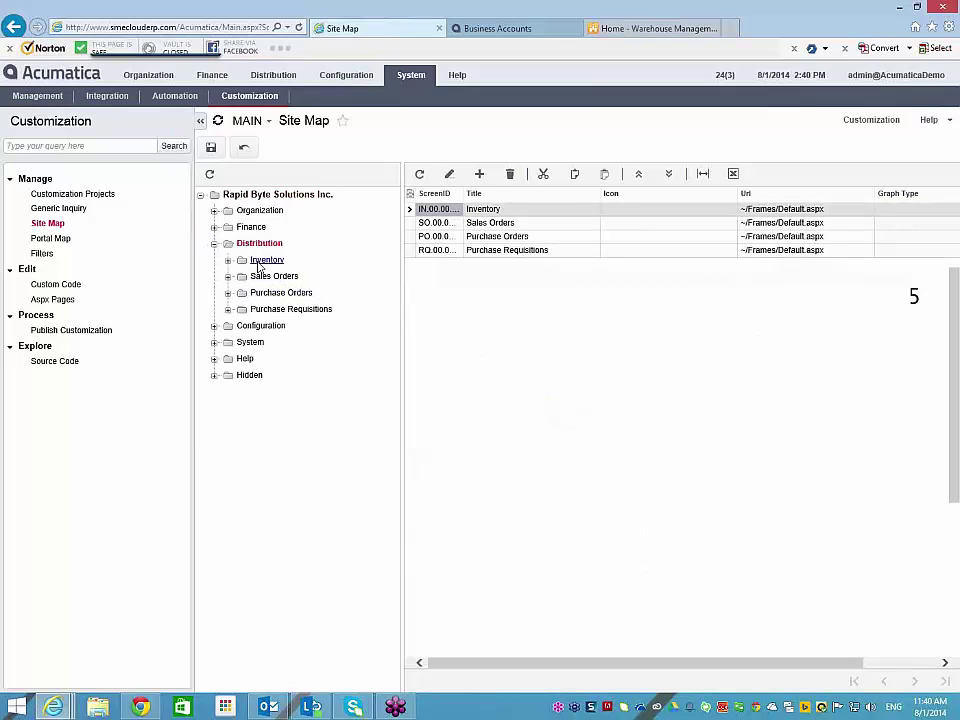
click(260, 262)
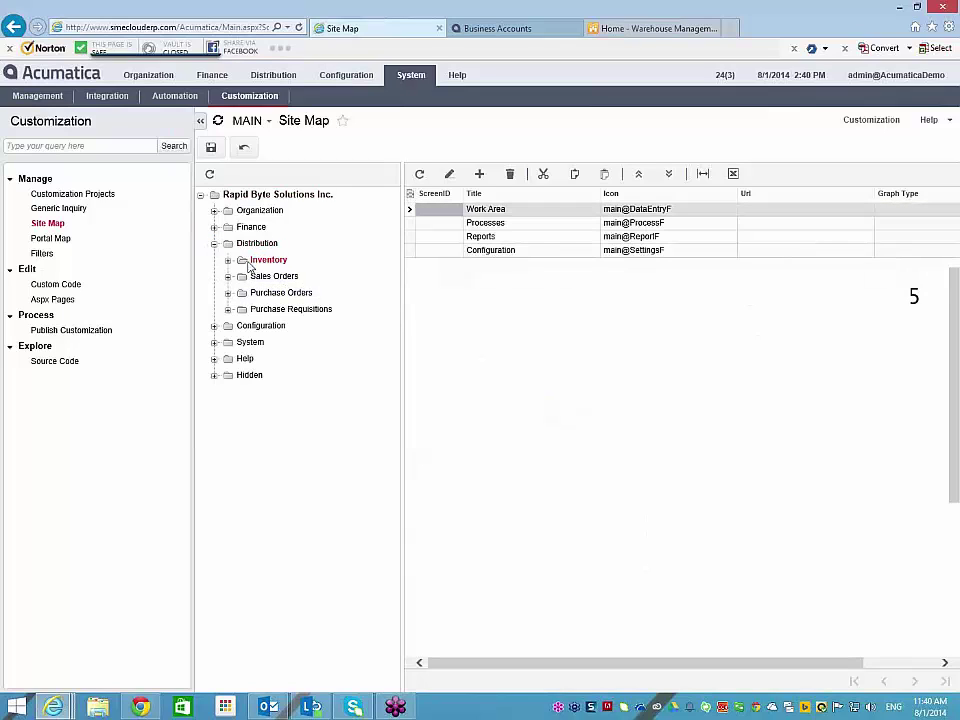
click(228, 261)
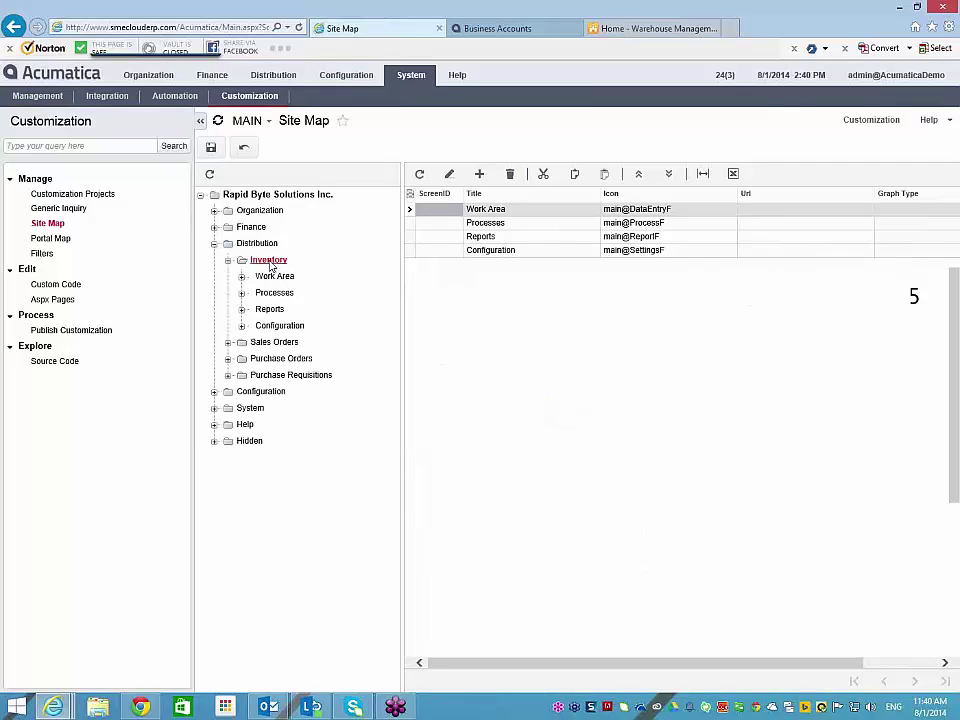
click(275, 277)
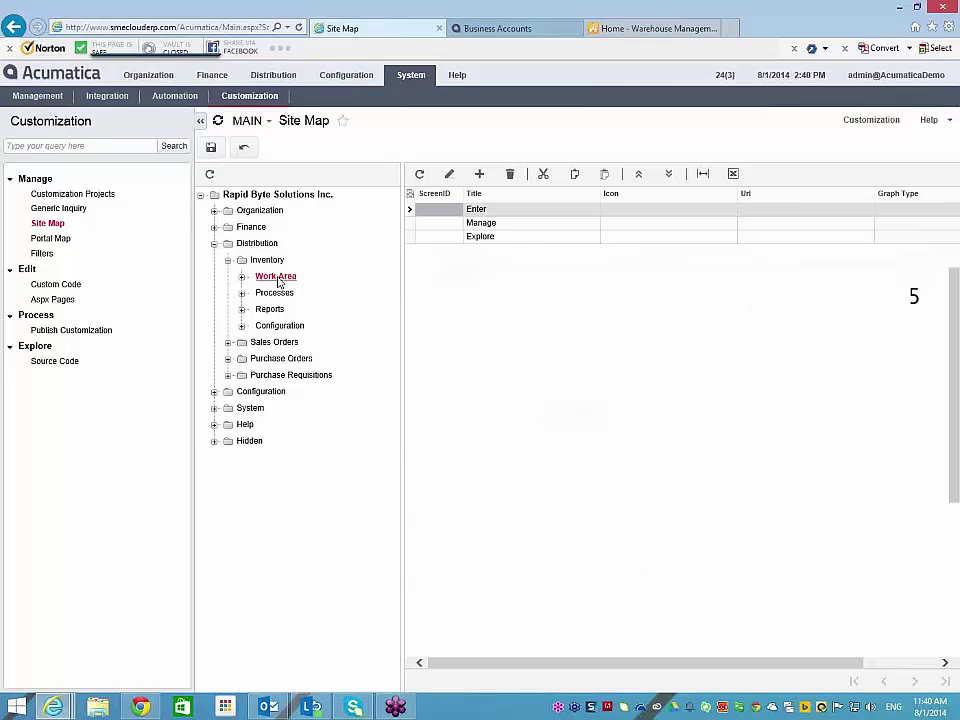
double_click(277, 277)
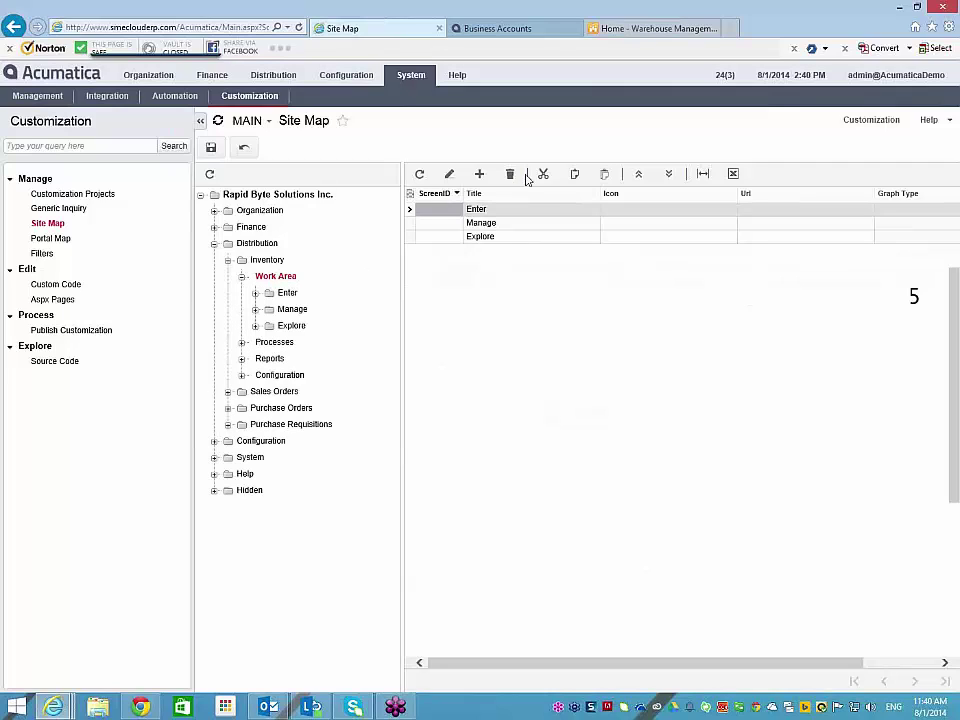
Add a Work Area entry titled "Warehouse Meeting" with a screen ID beginning SP.00.0 and the main@Users icon.
click(480, 175)
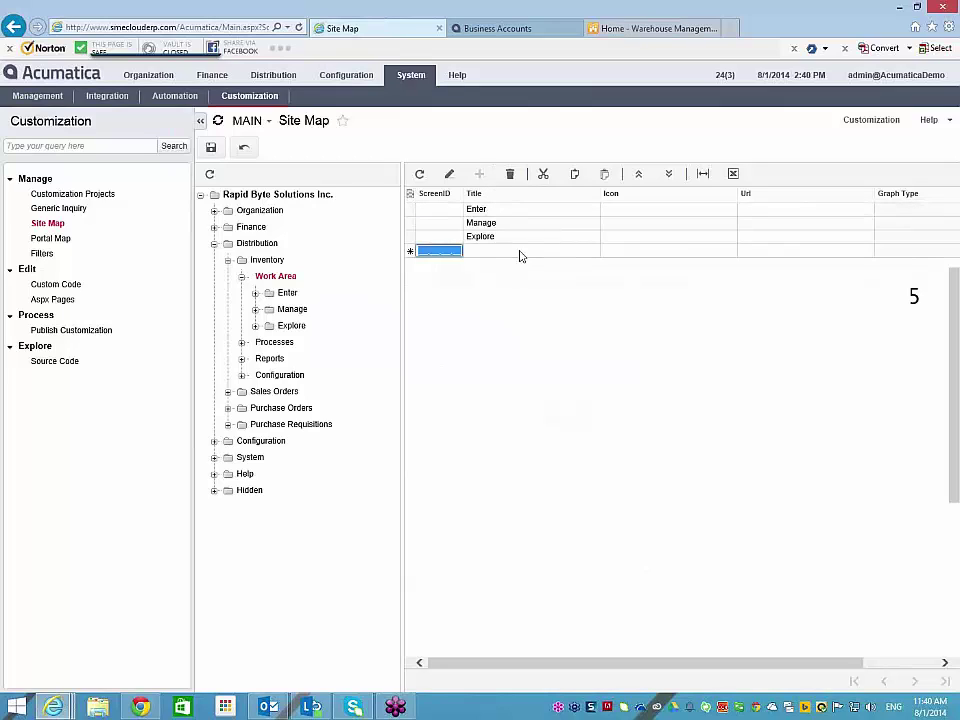
text(SP.00.0...)
click(520, 251)
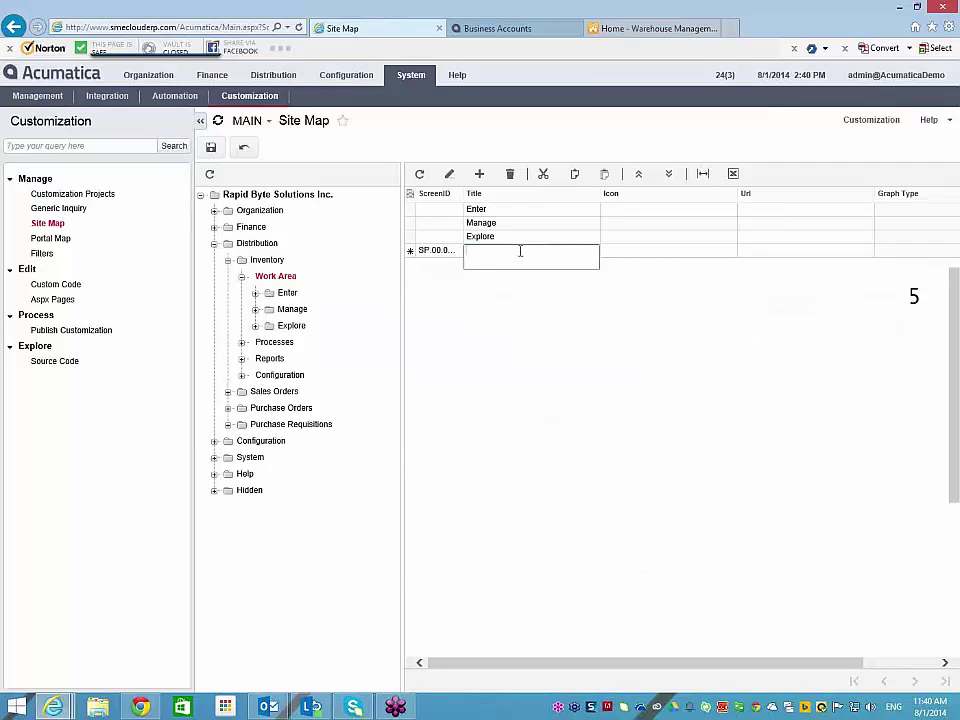
text(Warehouse Meeting)
key(Tab)
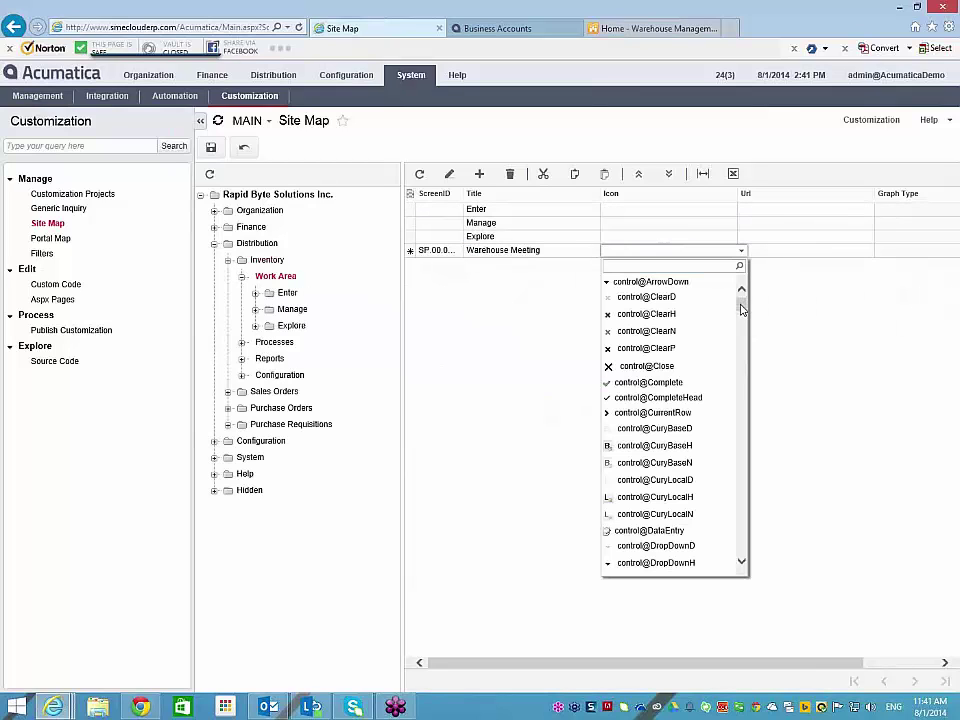
scroll(745, 469, down, 10)
drag(745, 469, 743, 497)
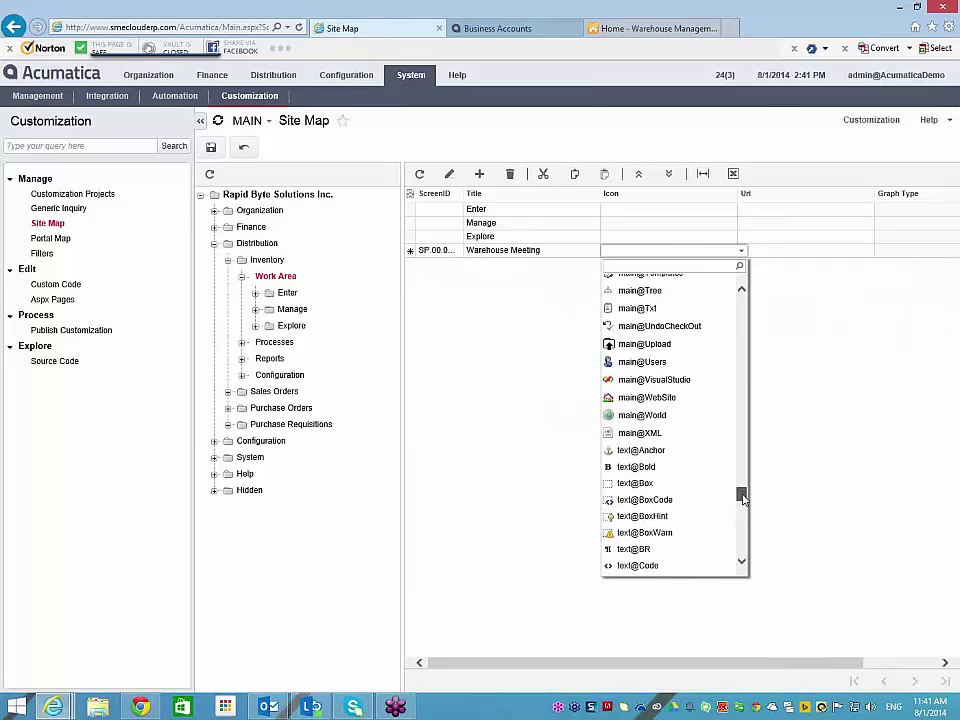
click(647, 360)
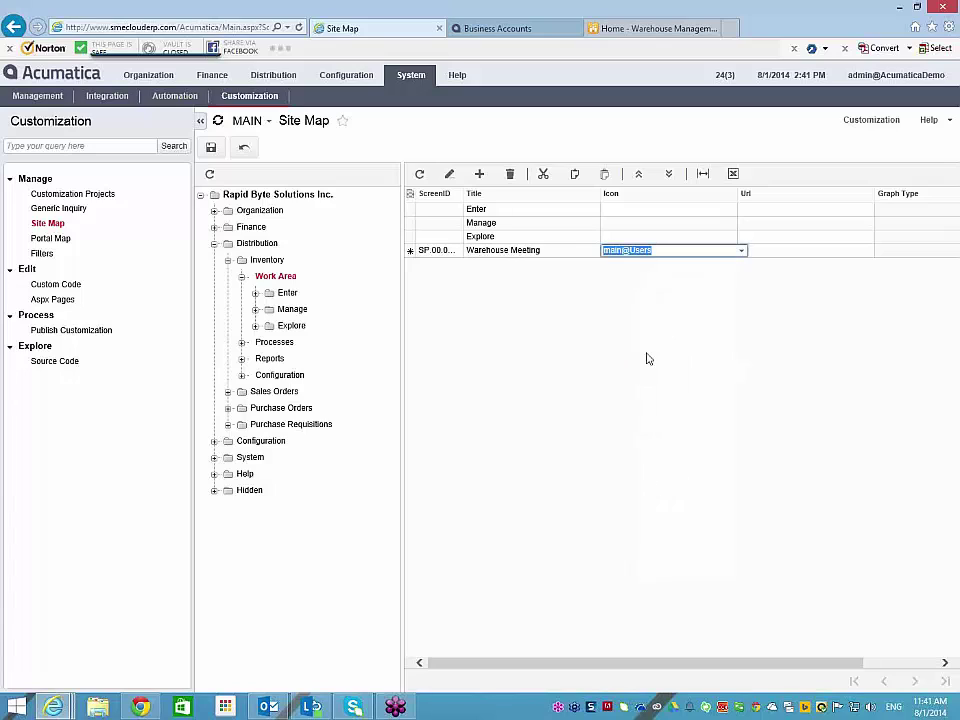
Set the Warehouse Meeting entry's URL to the copied SharePoint address ending in wh_meeting/default.aspx and save the site map.
click(765, 252)
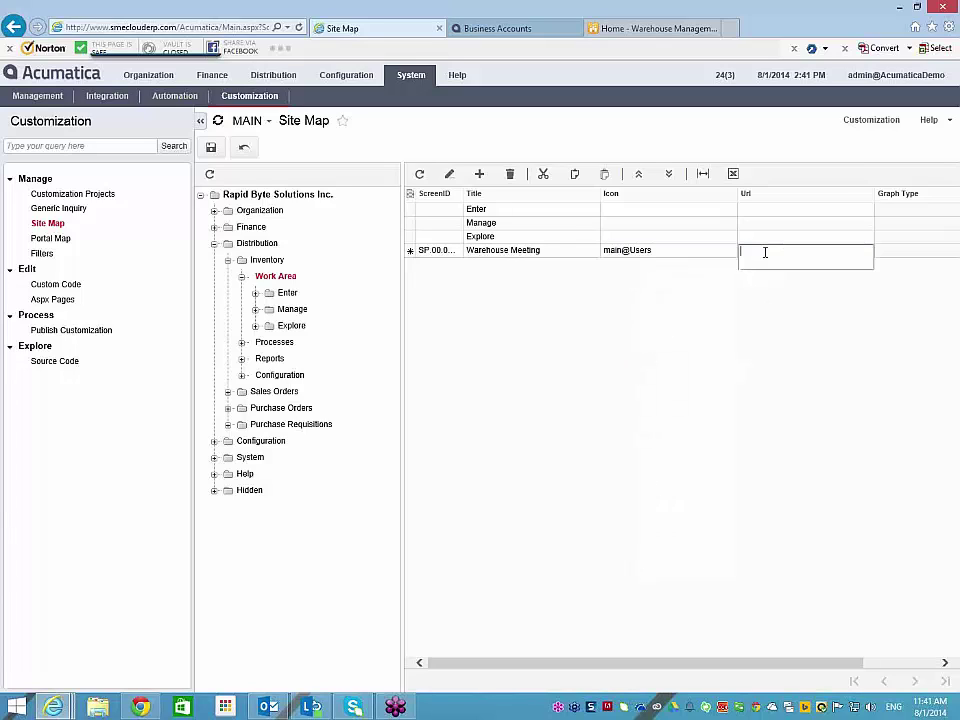
text(https://richardduffy.sharepoint.com/wh_meeting/default.aspx)
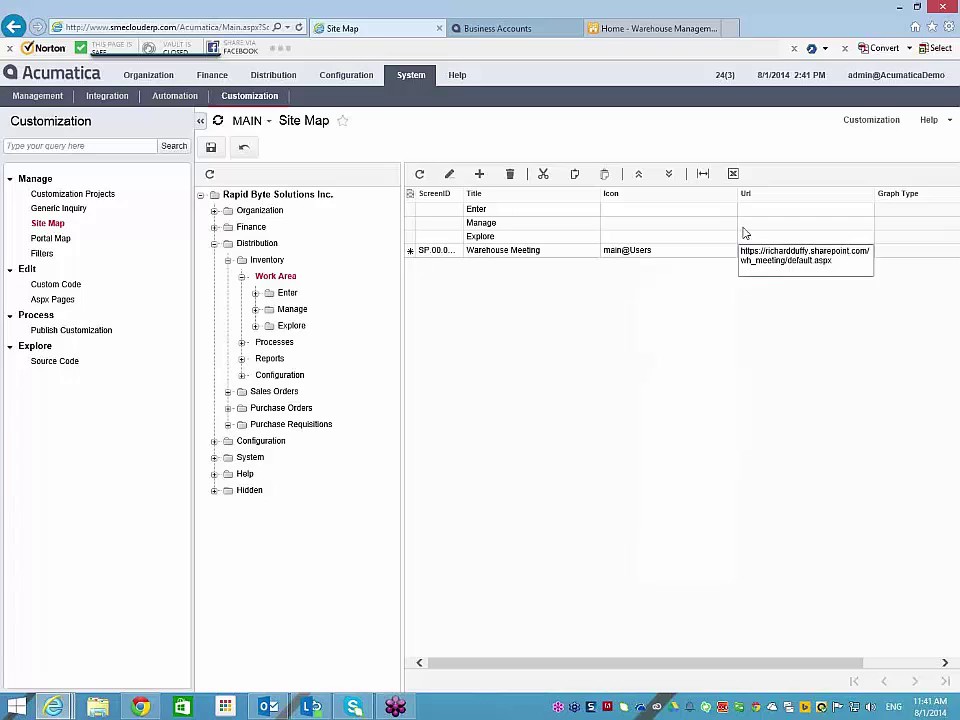
click(906, 252)
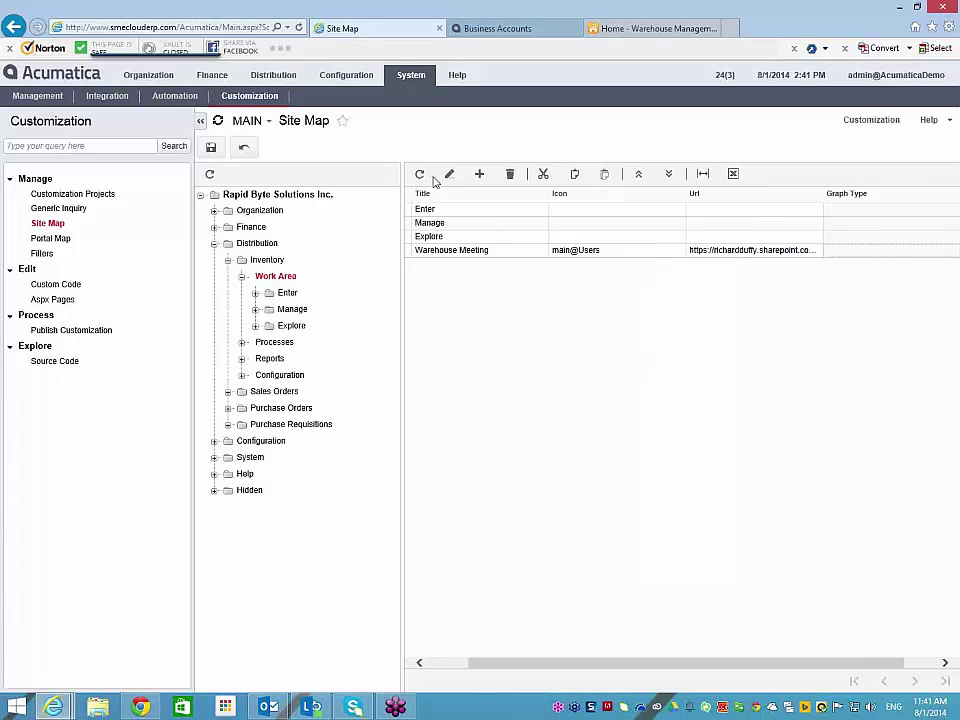
click(212, 148)
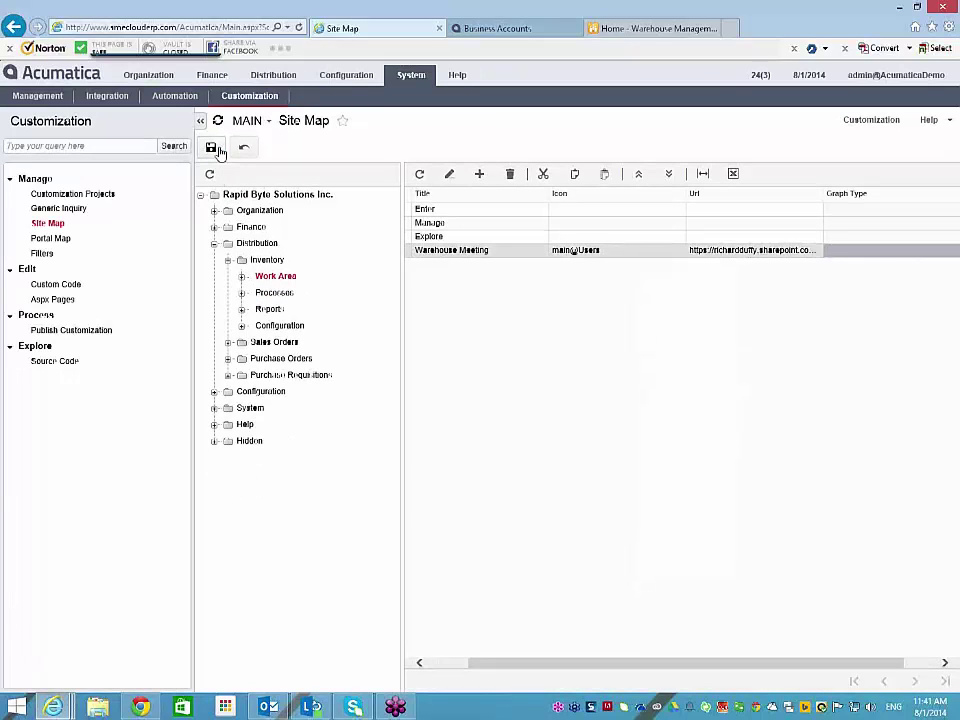
Look through the Distribution module's Inventory and Sales Orders work areas and processes for the Warehouse Meeting entry.
click(271, 75)
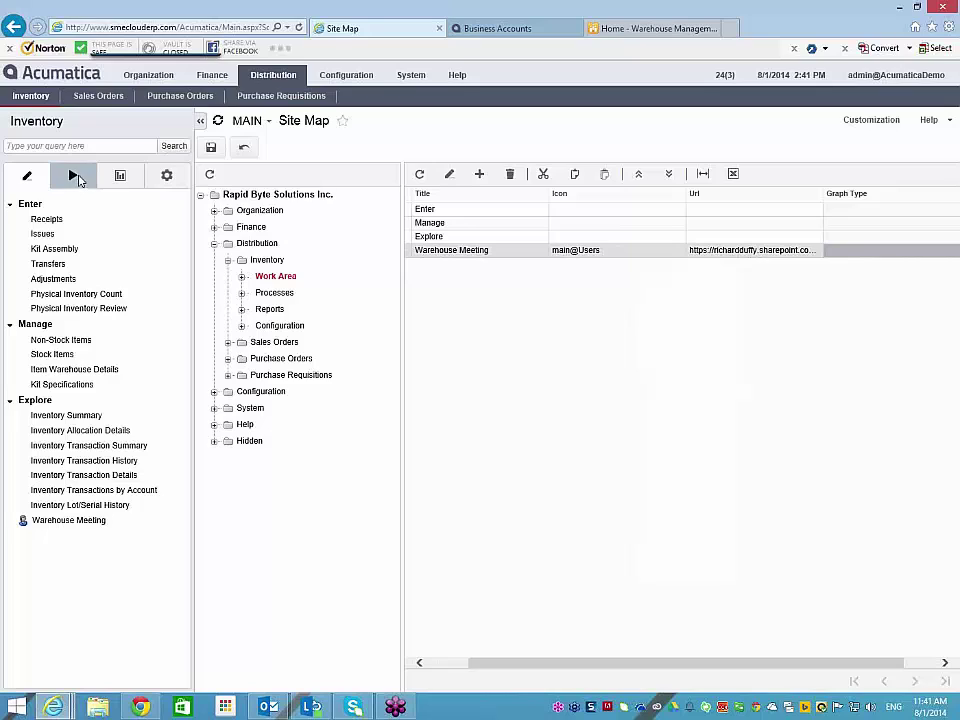
click(97, 96)
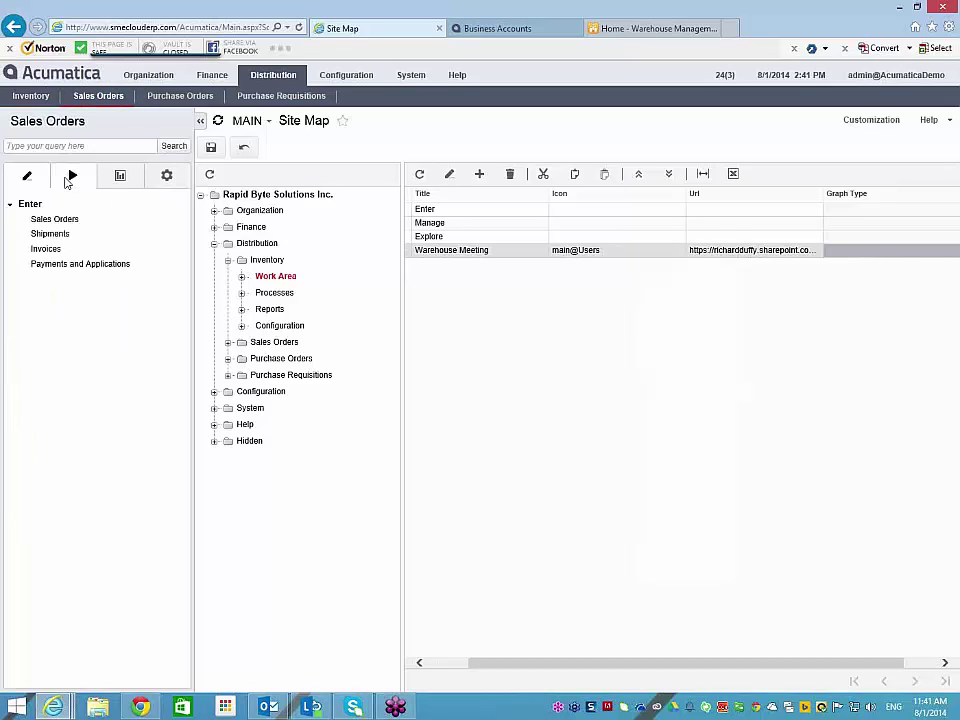
click(70, 178)
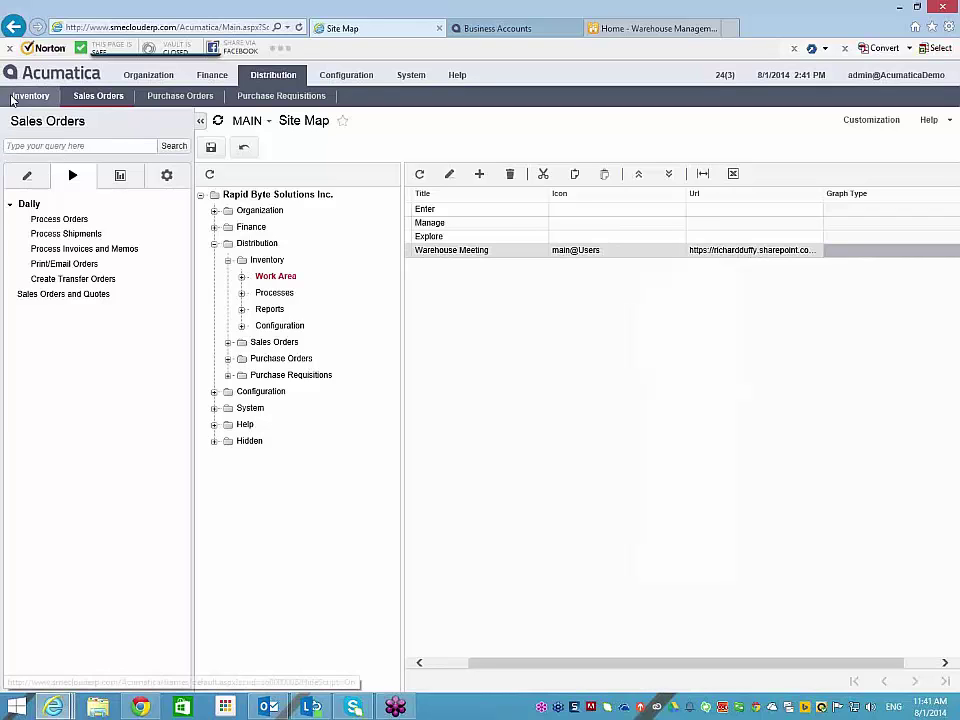
click(14, 97)
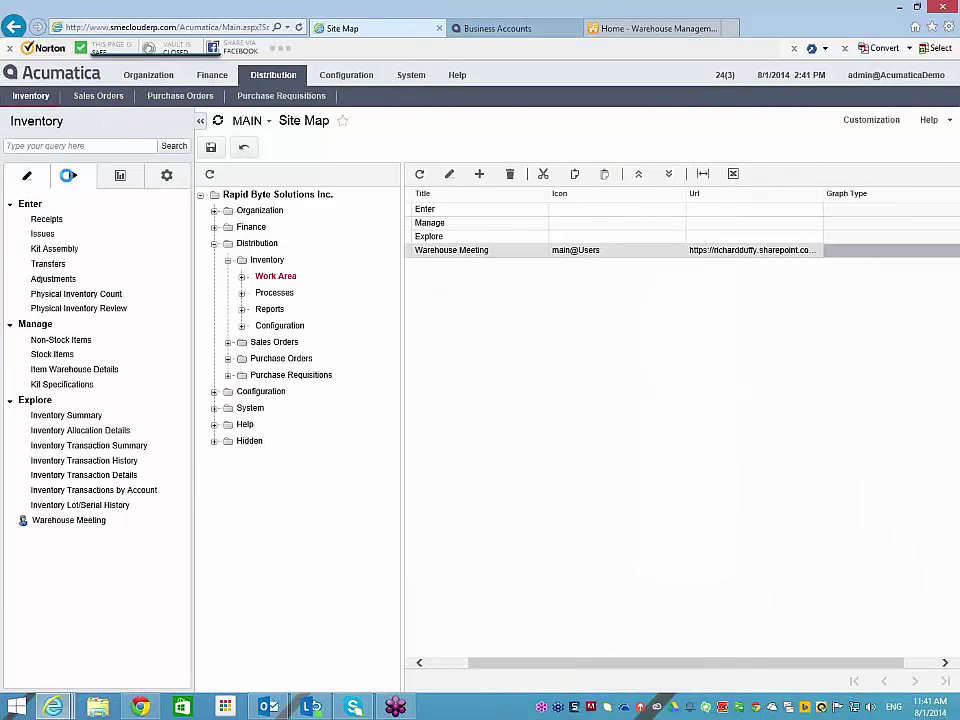
click(71, 177)
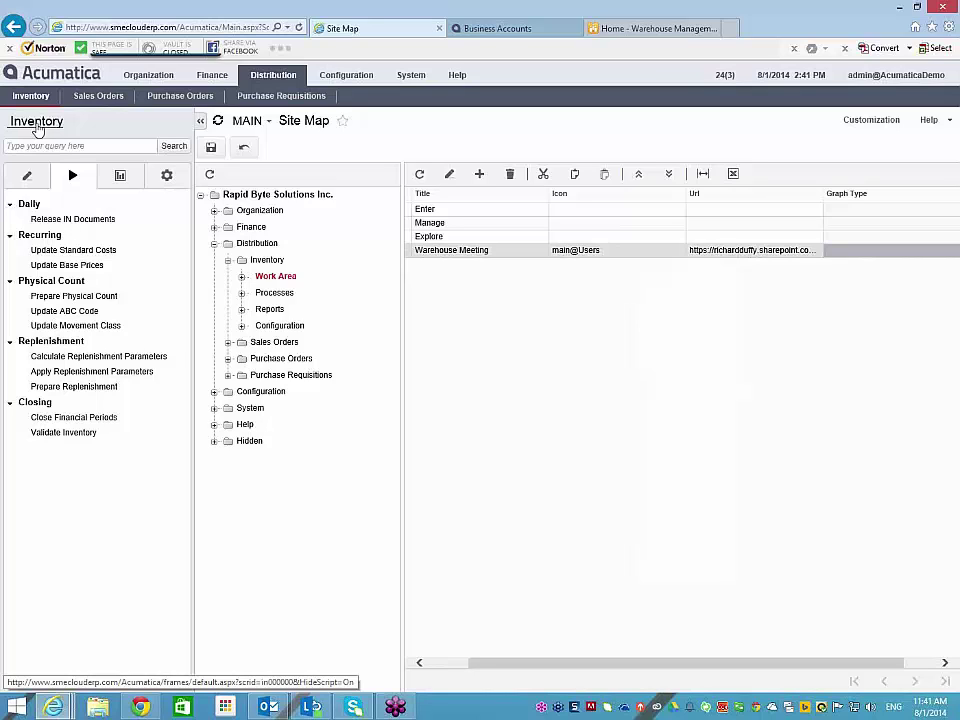
Reopen the site map and check where the Warehouse Meeting entry sits under Distribution > Inventory > Work Area.
click(408, 78)
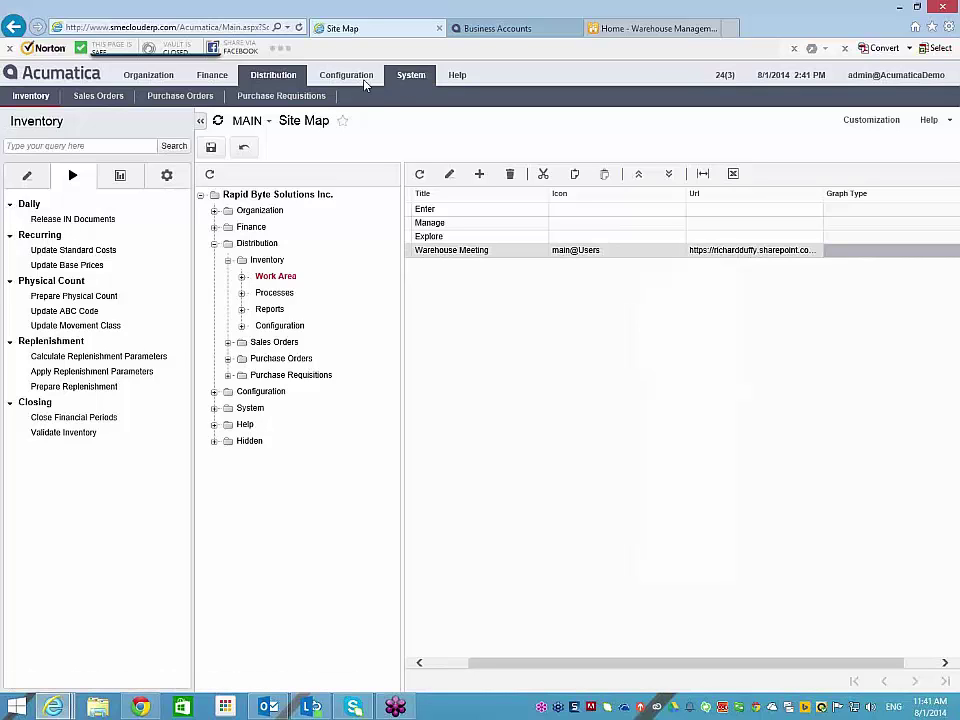
click(355, 77)
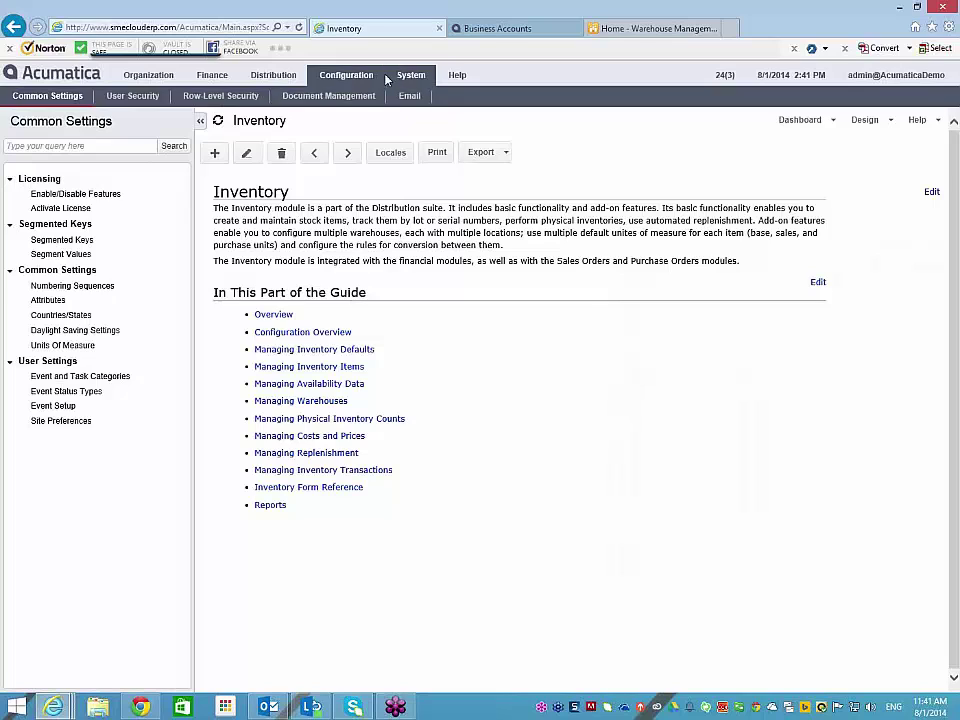
click(398, 78)
click(50, 224)
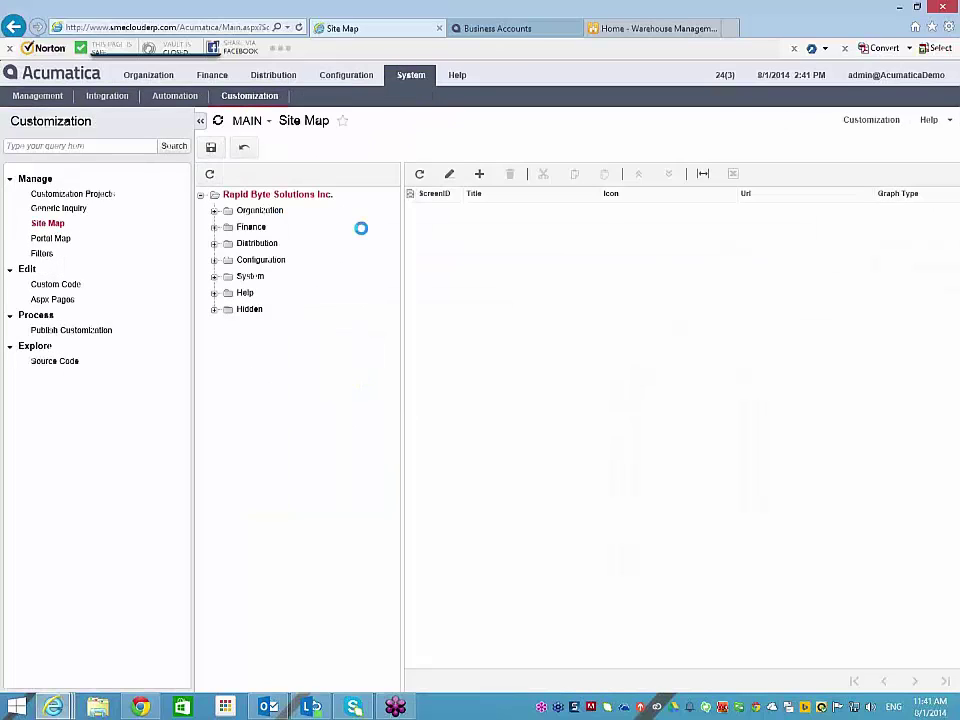
click(250, 246)
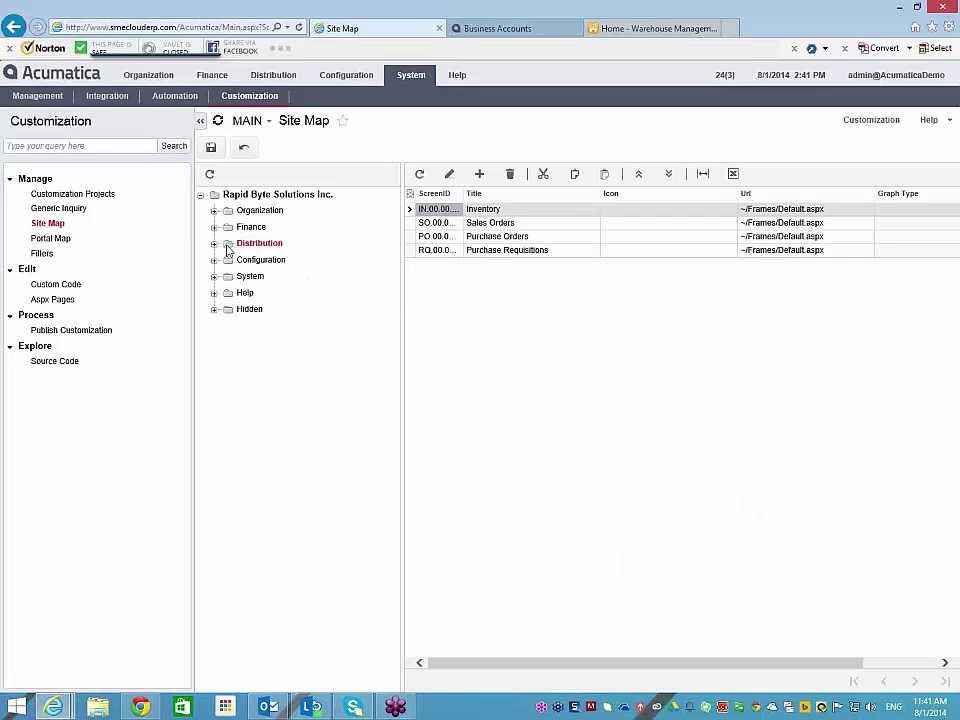
click(214, 243)
click(270, 261)
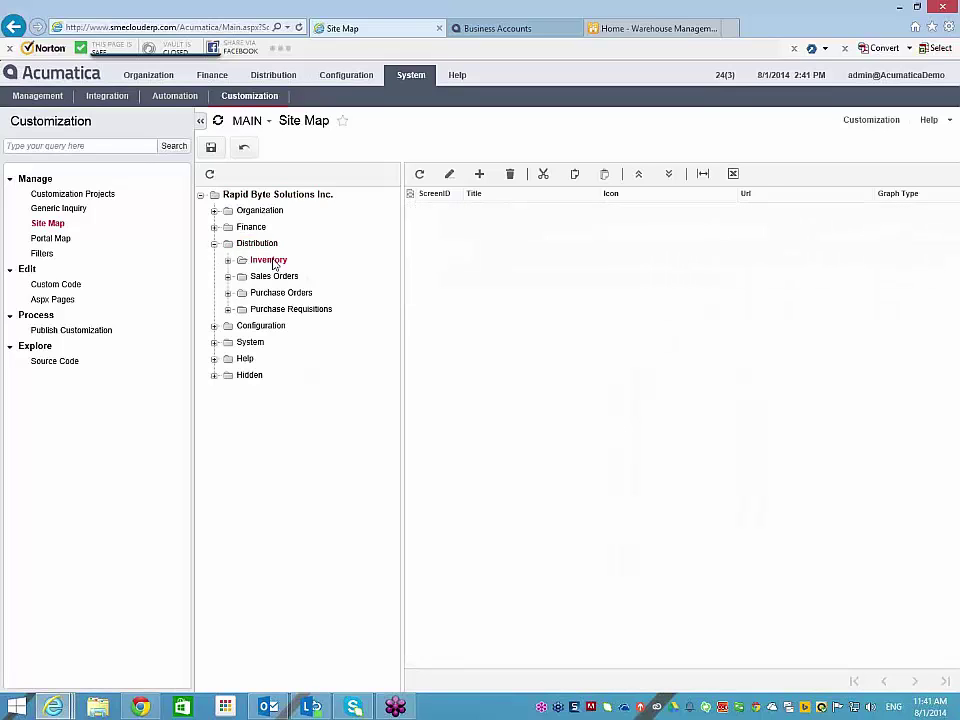
click(228, 260)
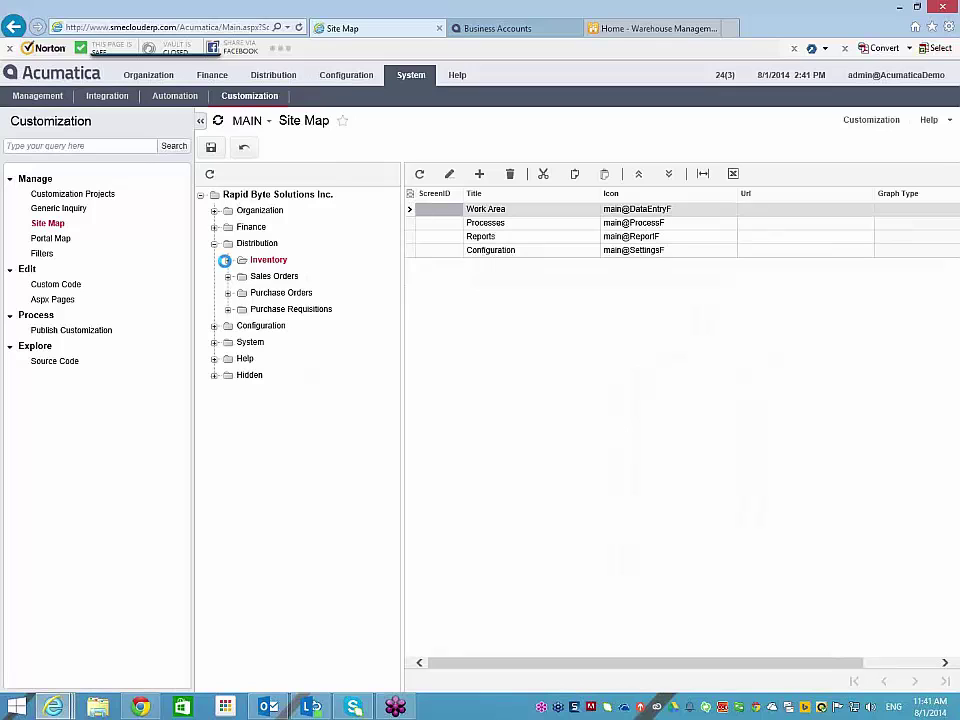
click(274, 276)
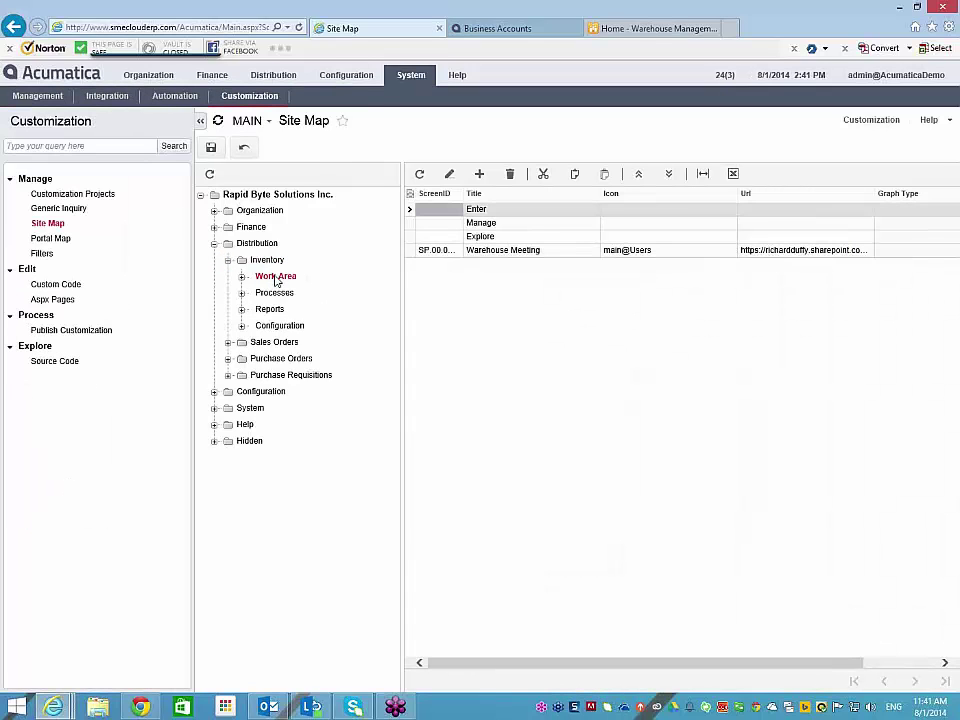
Open the Warehouse Meeting page from the Inventory work area and dismiss its SharePoint upgrade banner.
click(270, 75)
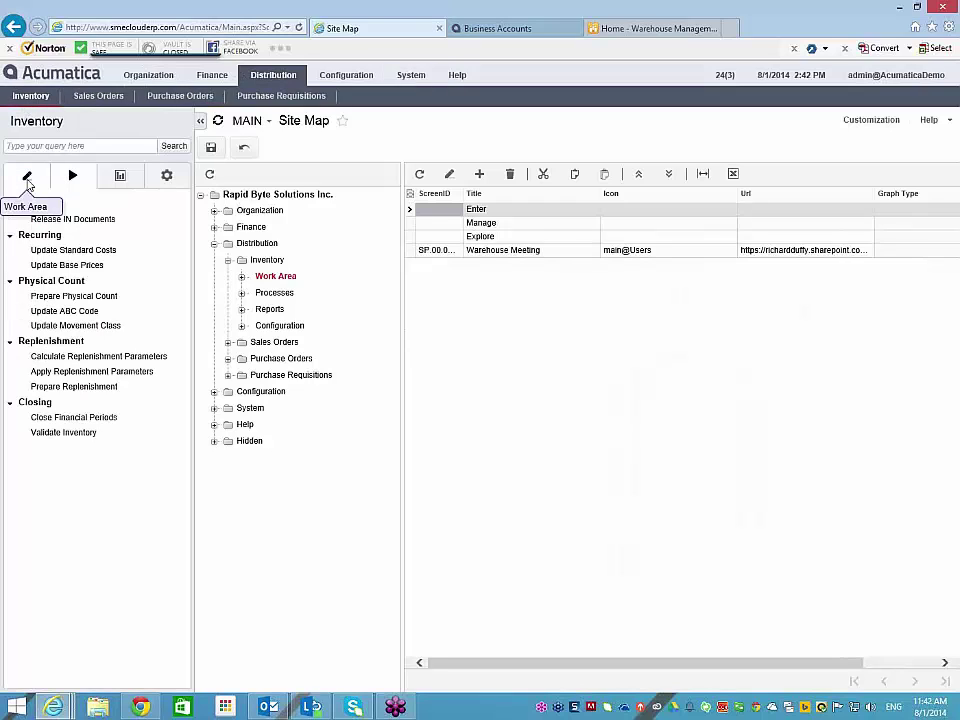
click(27, 180)
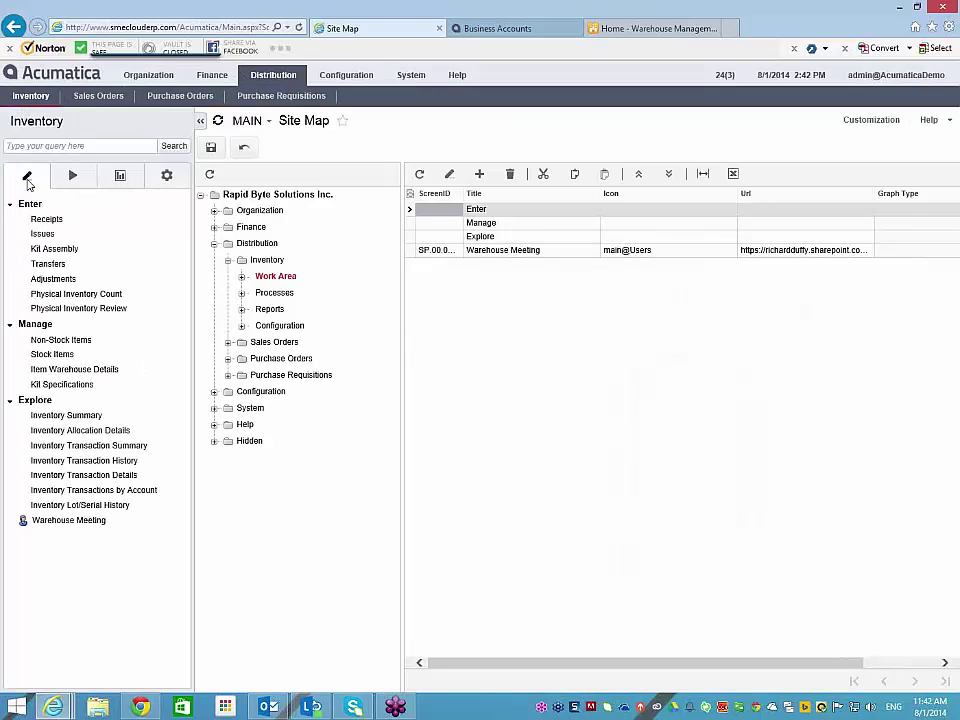
click(70, 521)
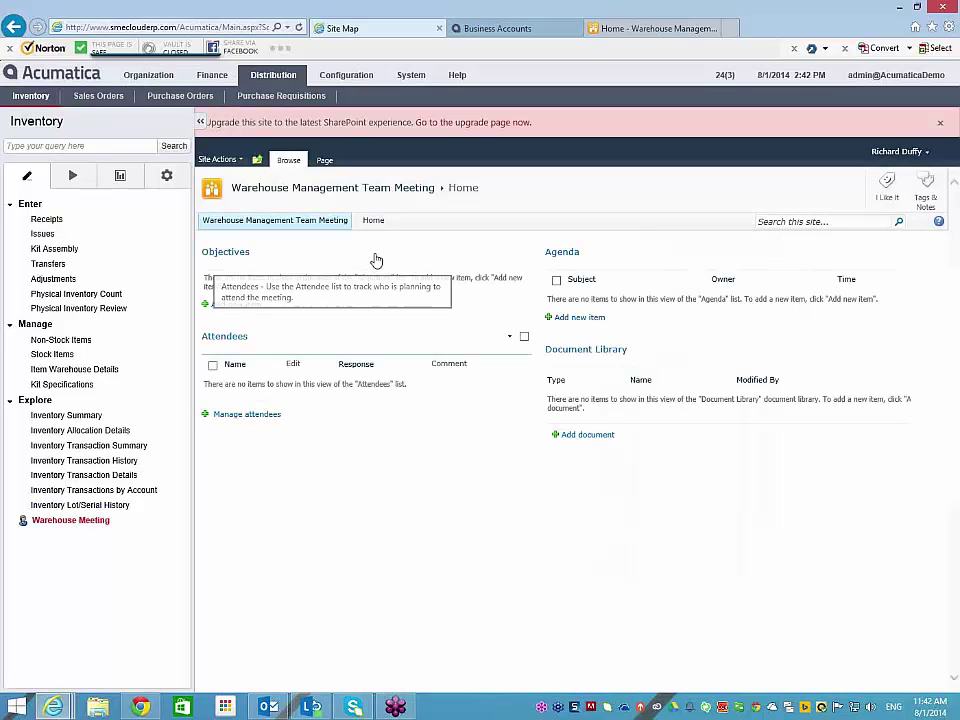
click(940, 122)
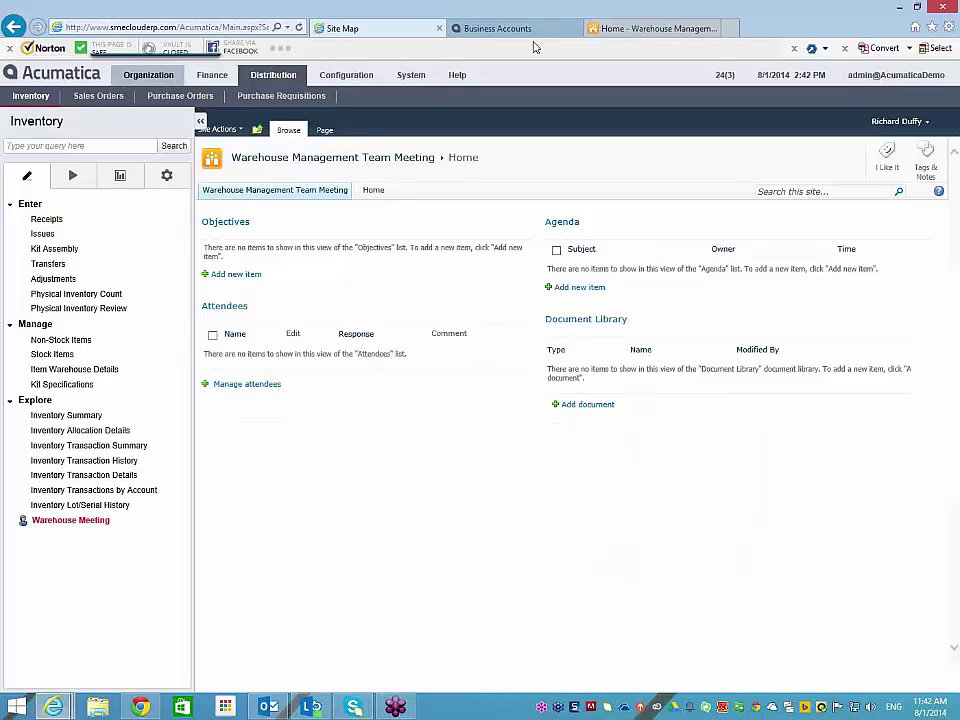
Return from the Warehouse Management Team Meeting workspace to the Acumatica Cloud ERP SharePoint home by removing wh_meeting/default.aspx from the address.
click(600, 28)
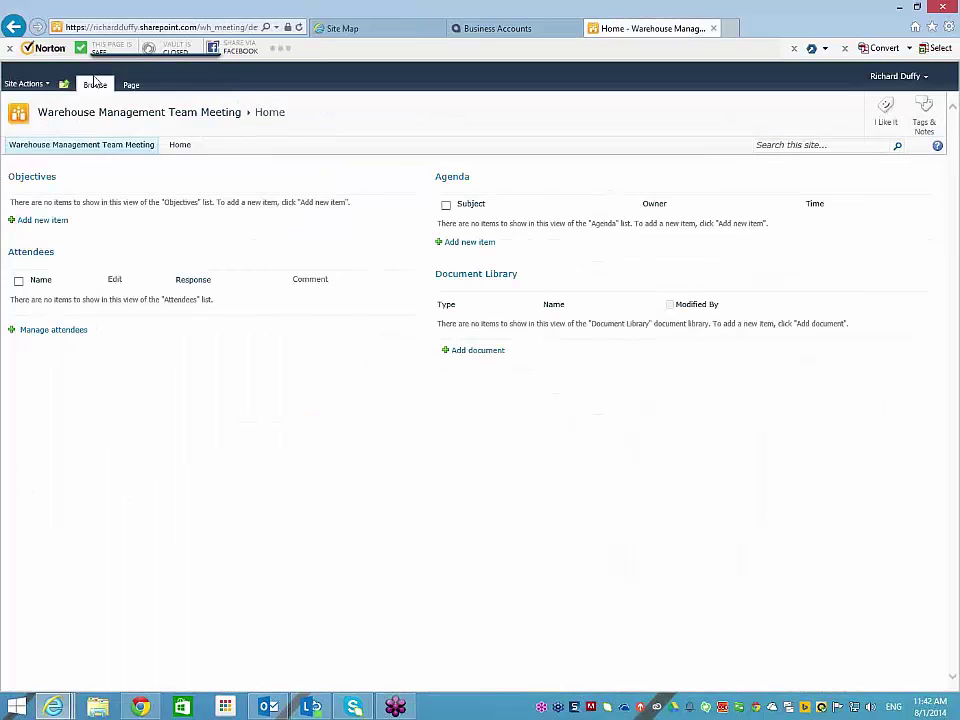
click(30, 84)
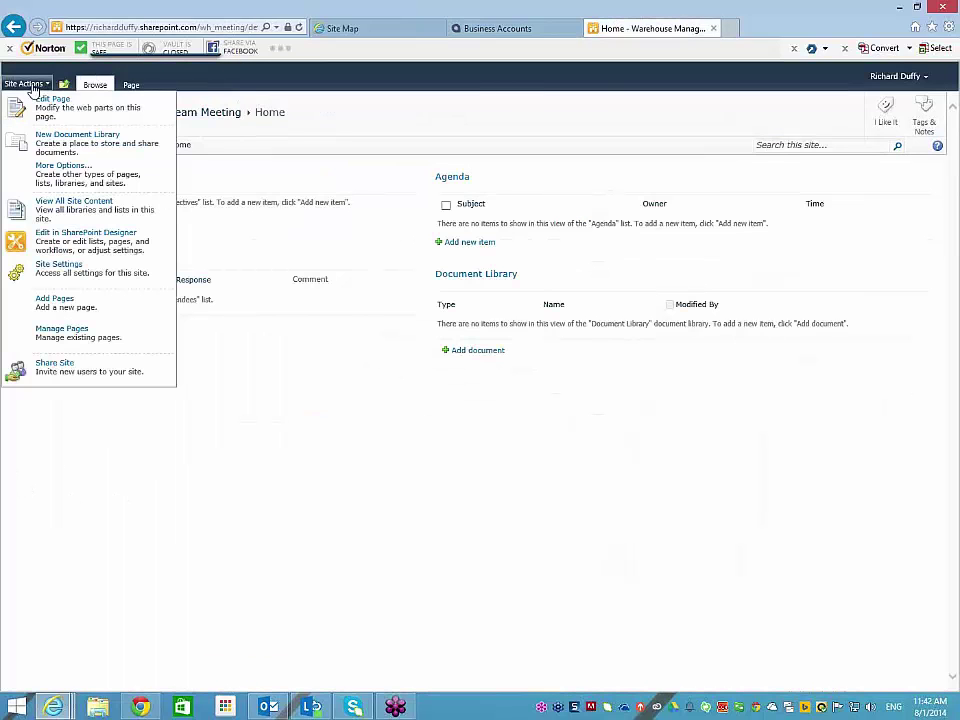
click(895, 76)
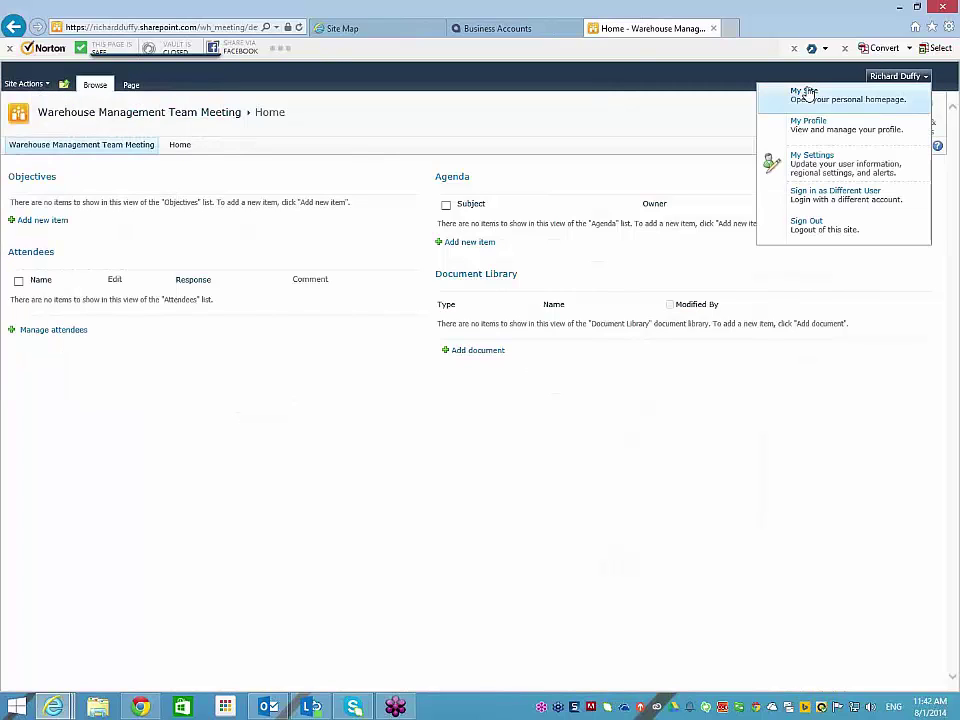
click(110, 115)
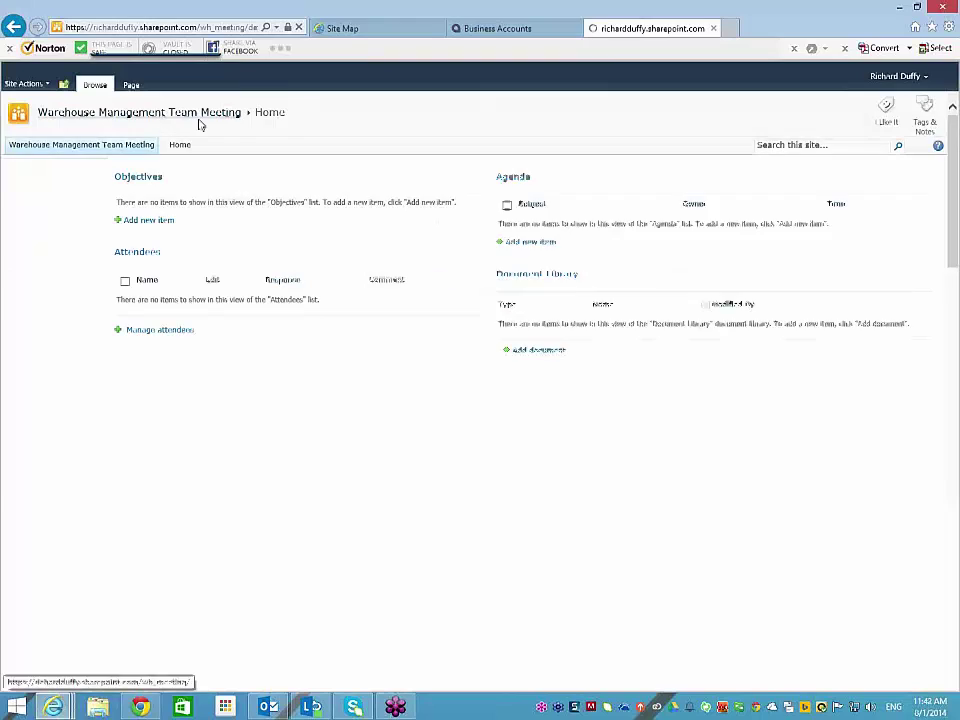
click(25, 113)
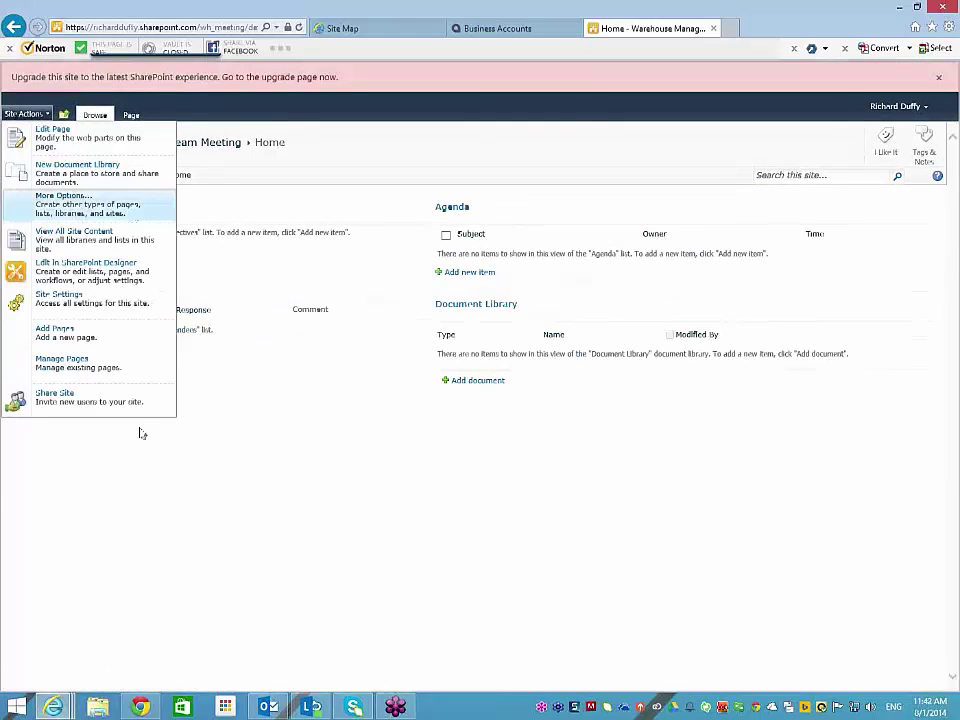
click(194, 469)
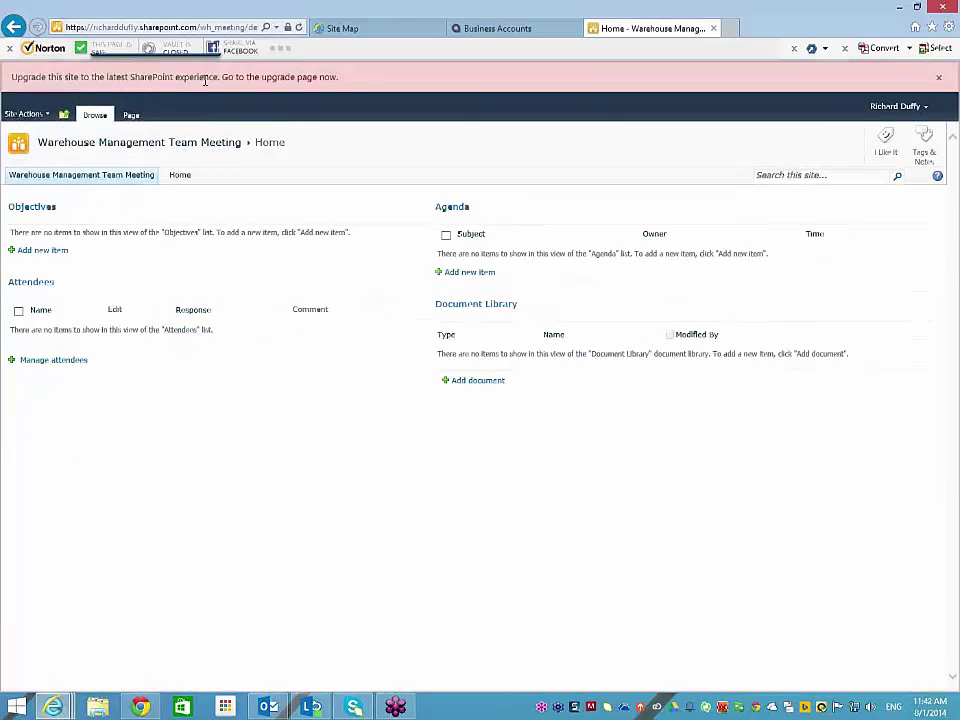
click(223, 28)
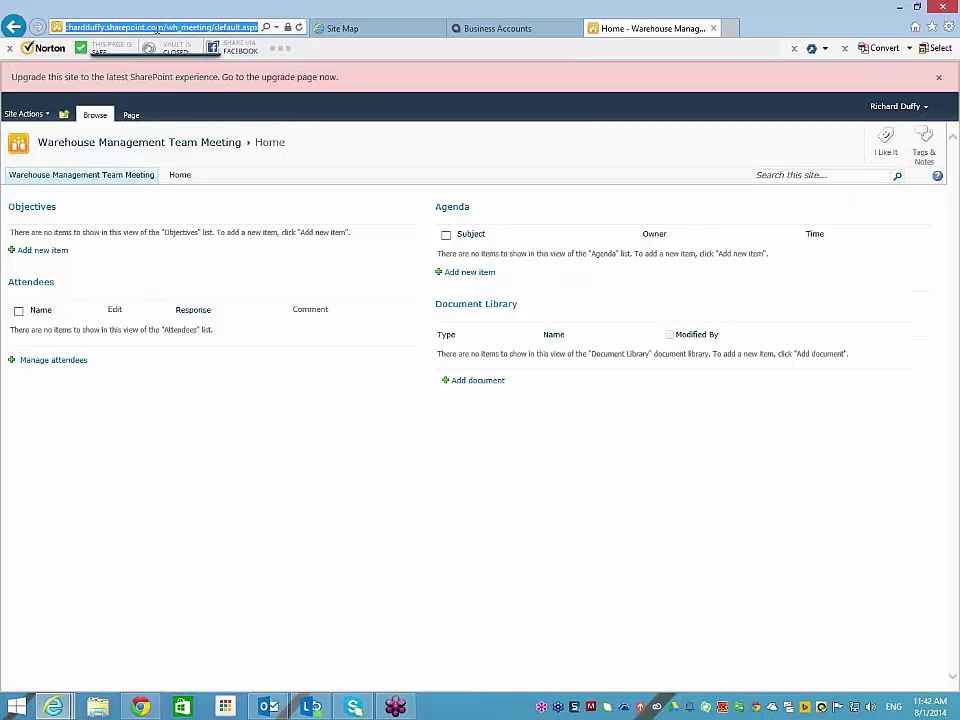
drag(166, 27, 300, 28)
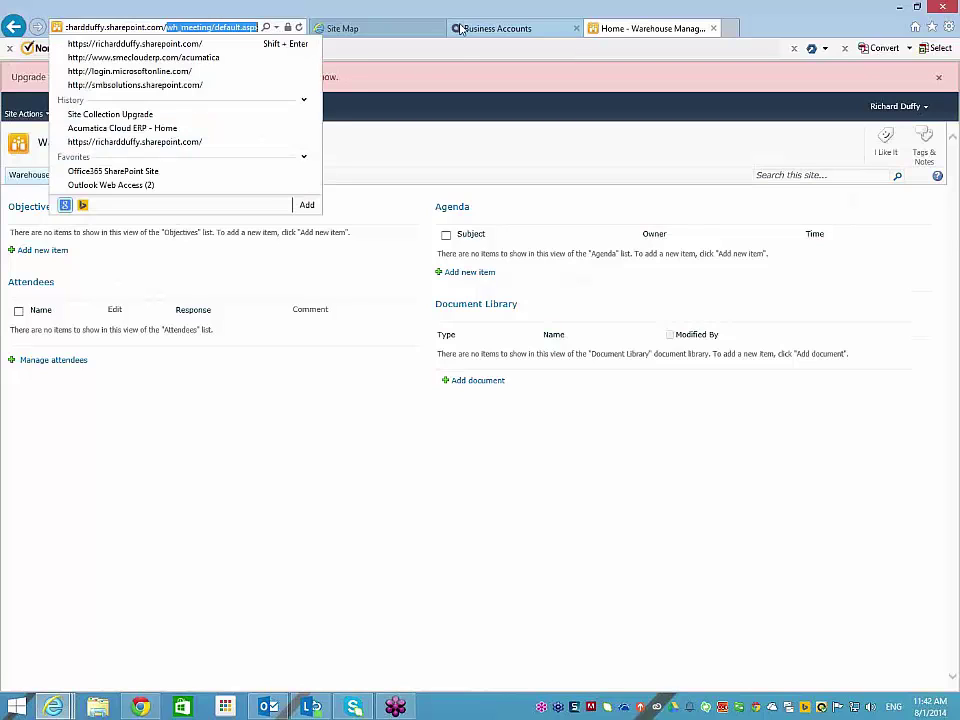
key(Delete)
key(Return)
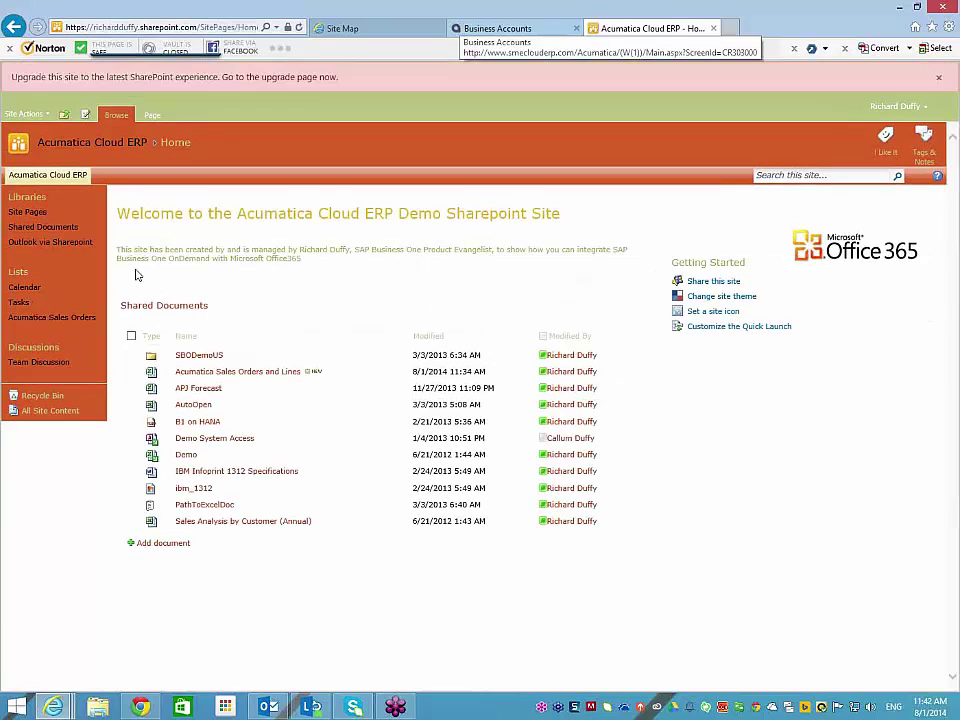
Copy the link address of the Acumatica Sales Orders and Lines workbook in Shared Documents.
click(231, 376)
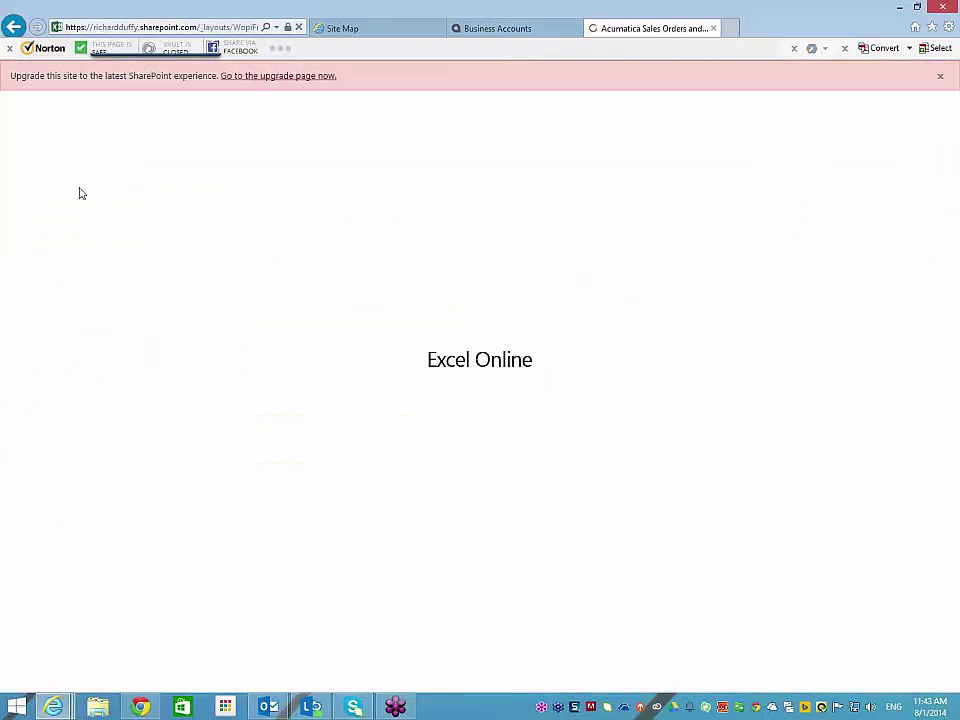
click(14, 27)
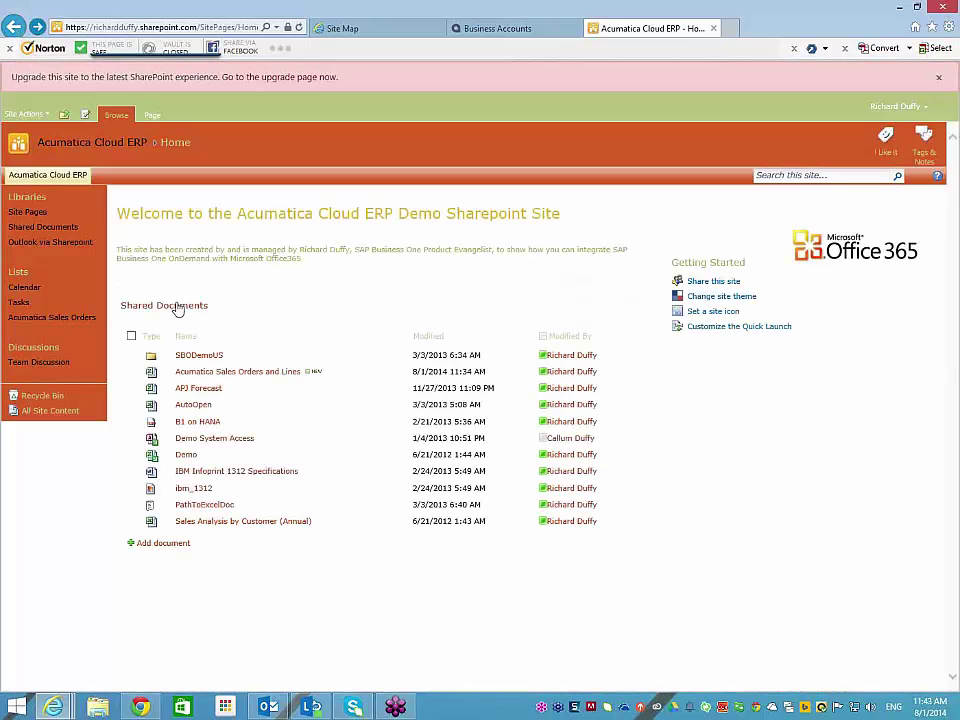
right_click(225, 374)
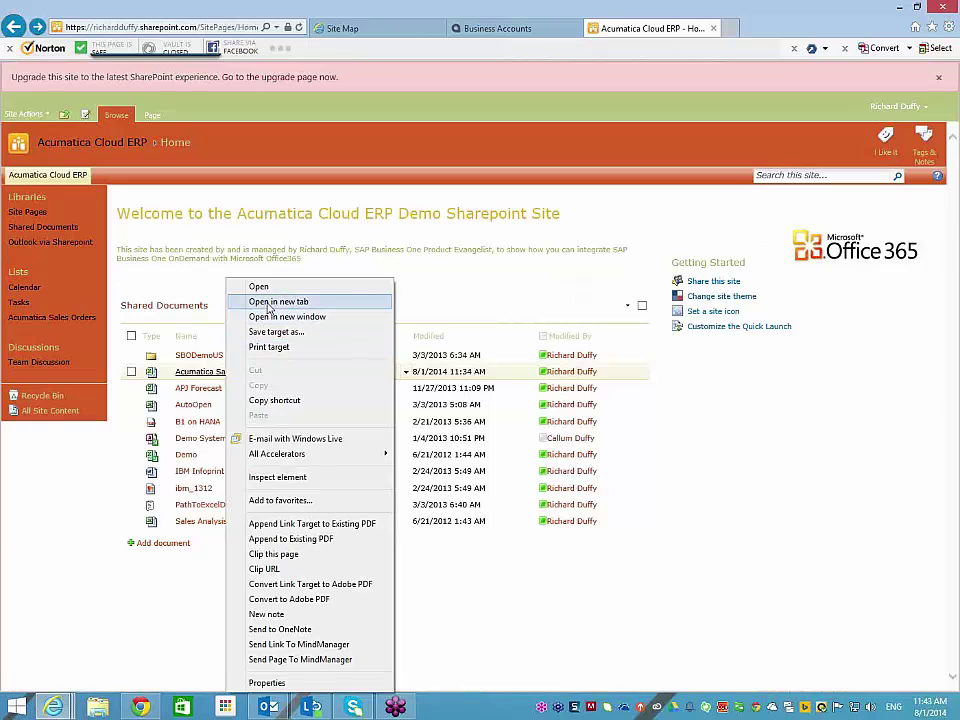
click(286, 401)
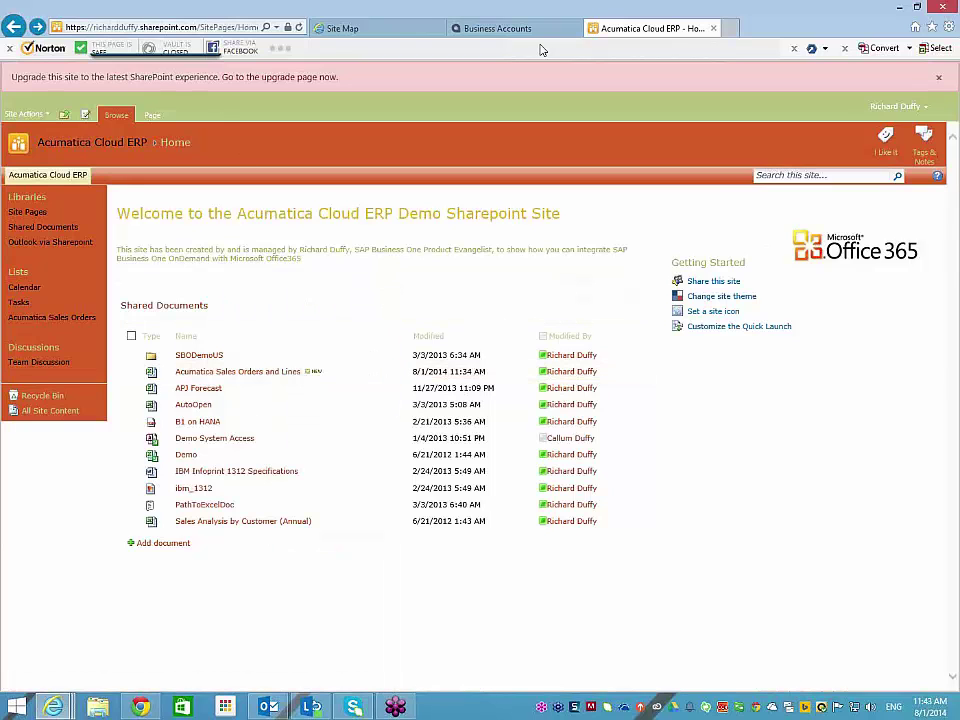
Switch back to Acumatica and open Distribution > Inventory > Work Area in the site map.
click(391, 30)
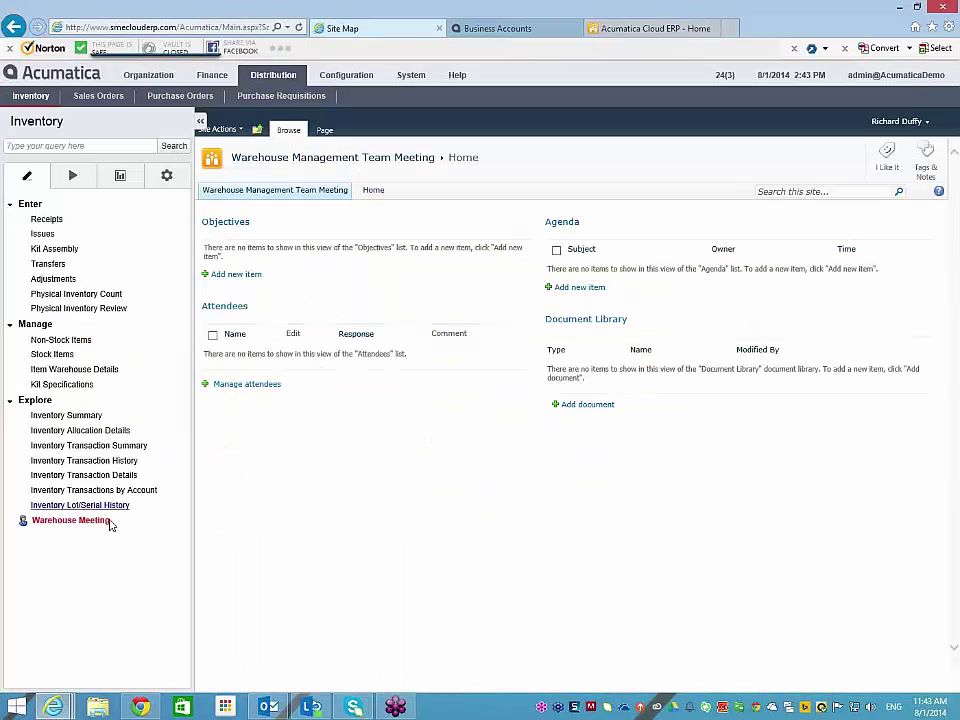
click(410, 77)
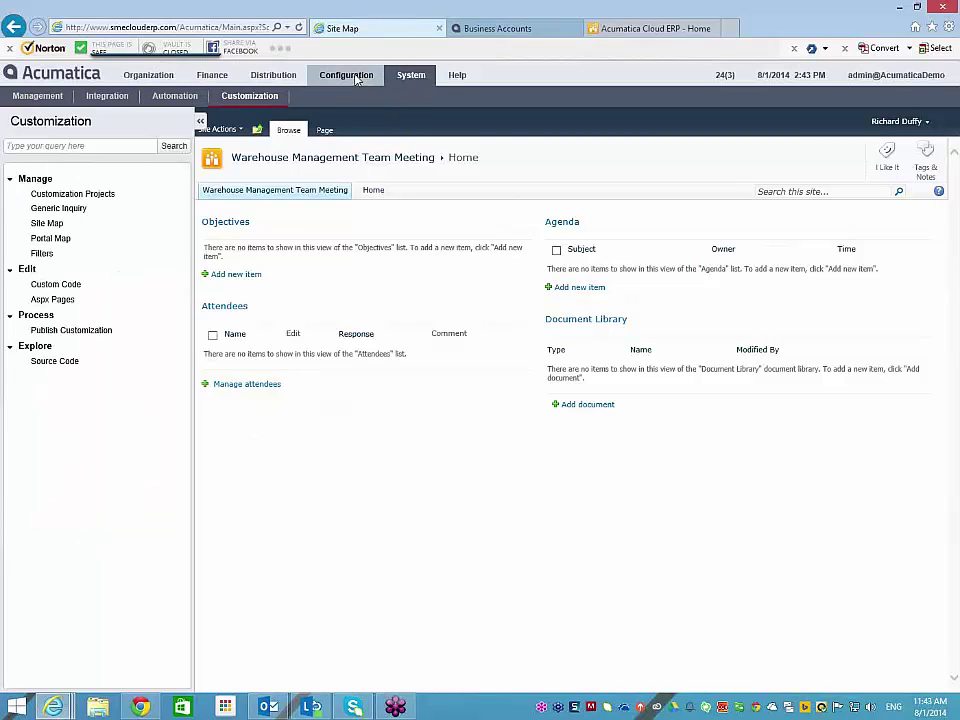
click(48, 224)
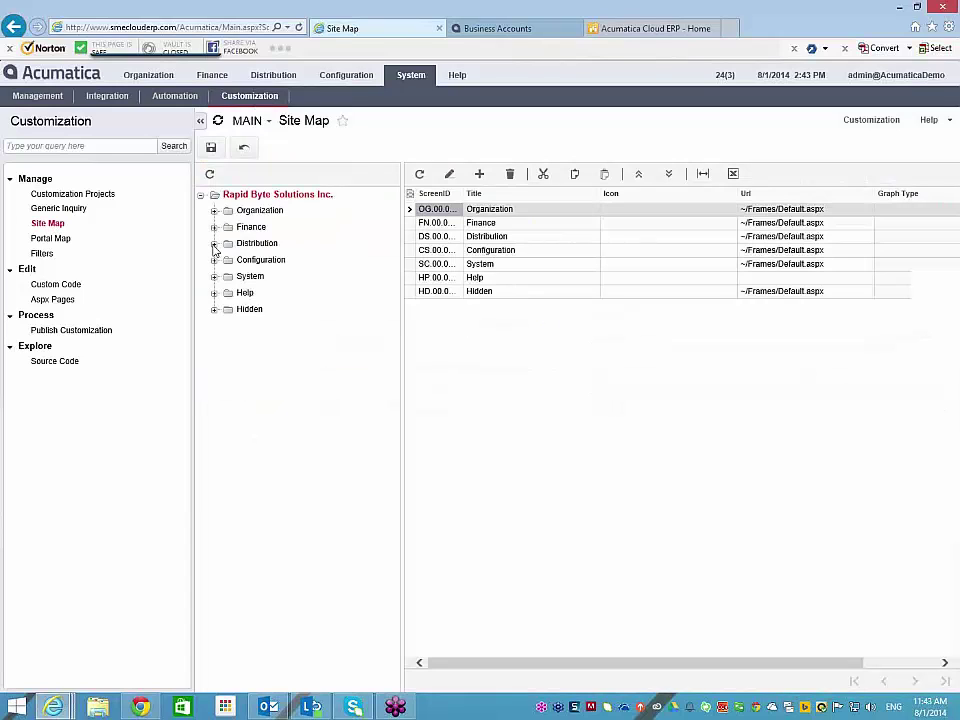
click(213, 243)
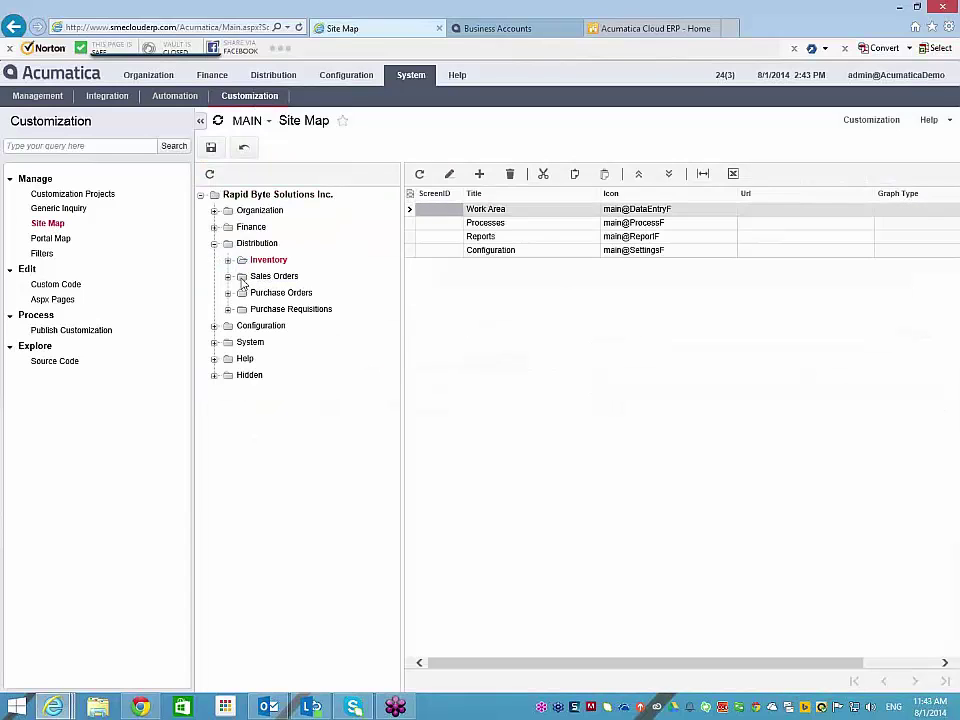
click(228, 260)
click(275, 277)
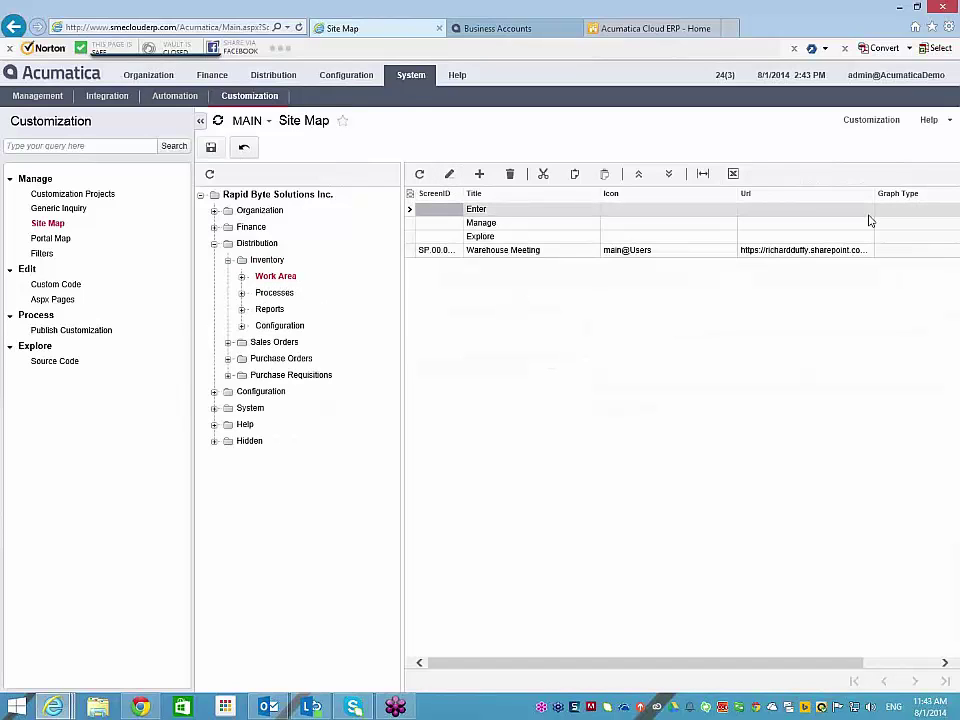
Add a Work Area entry with a screen ID beginning SP.00 and the title "Sles orders Spreadsheet".
click(479, 174)
text(SP)
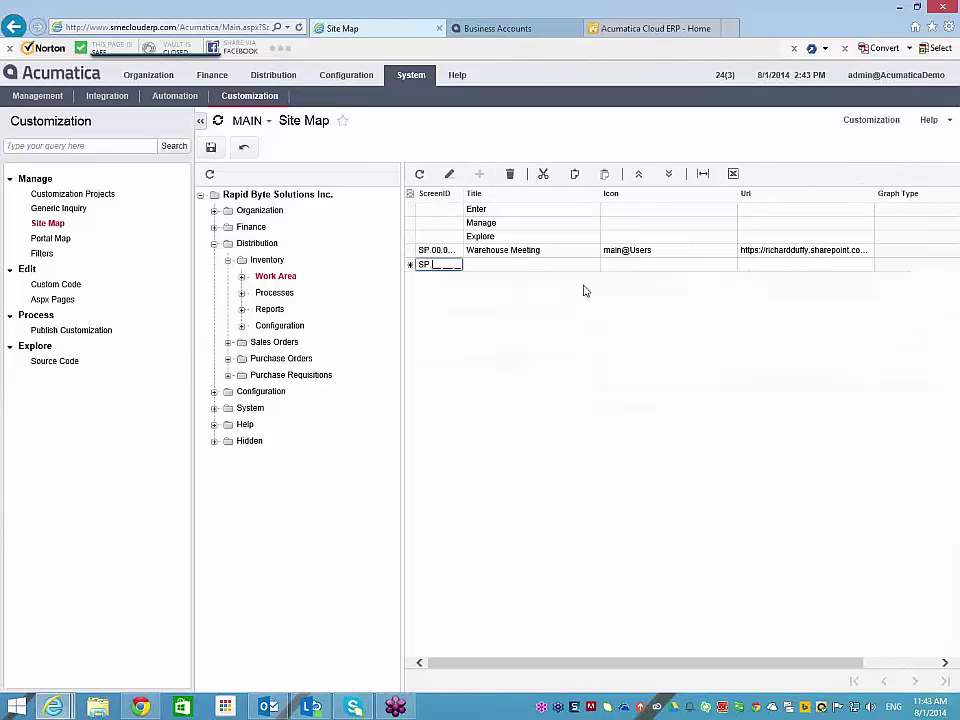
text(.00.00.0)
key(Tab)
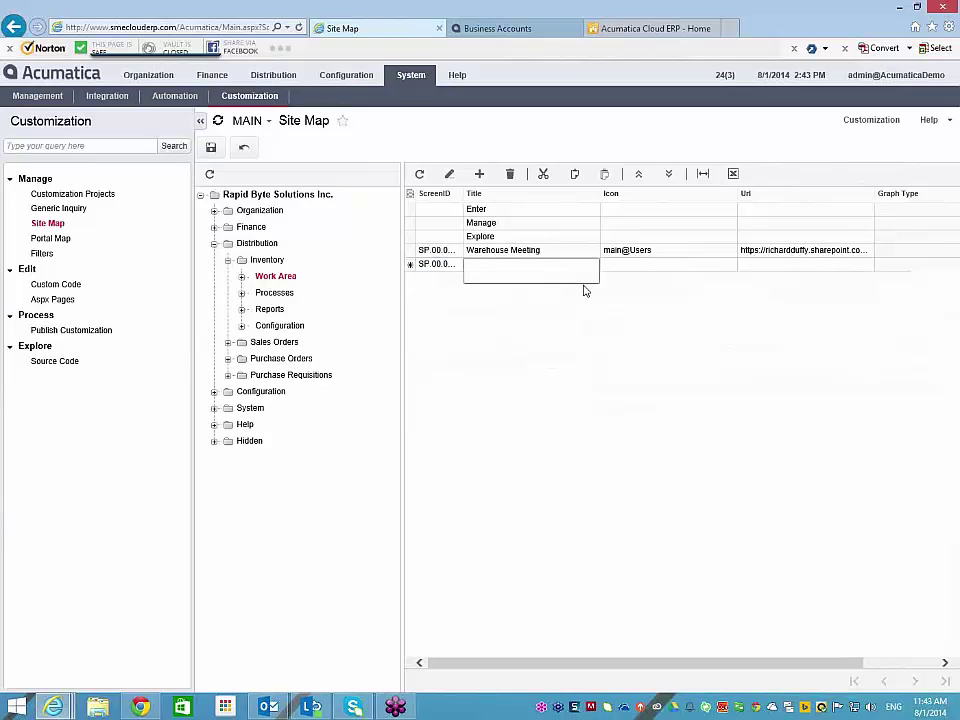
text(Sites )
text(orders Spreadshee)
text(t)
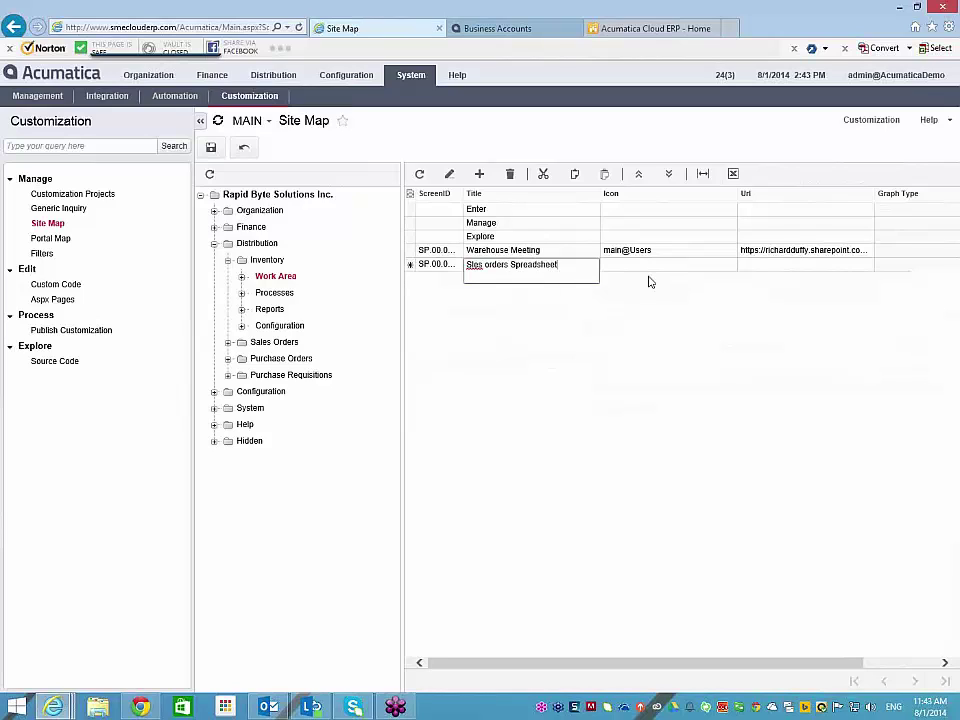
Set the URL of the Sles orders Spreadsheet entry to the copied SharePoint workbook link.
key(Tab)
click(786, 265)
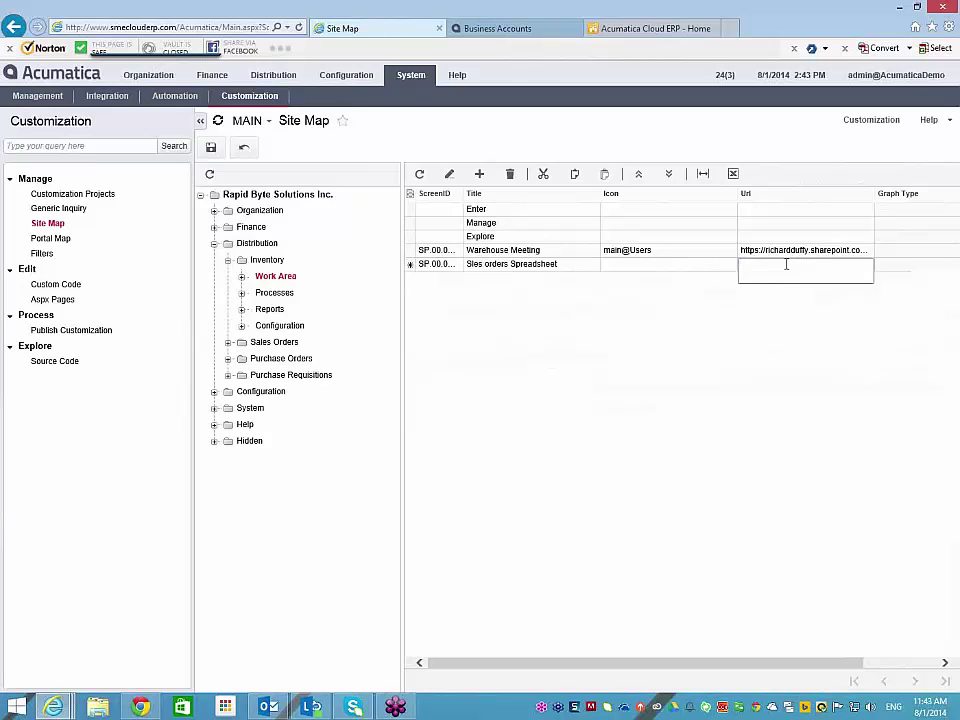
key(ctrl+v)
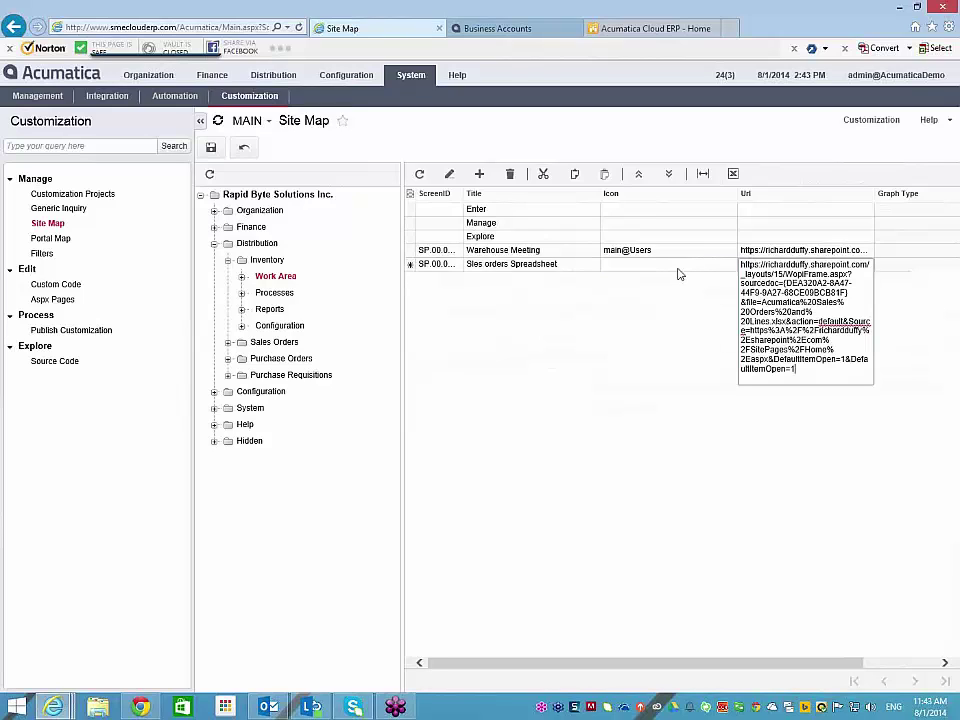
Assign the main@Branch icon to the Sles orders Spreadsheet entry, save the site map and return to the Distribution module's Inventory work area.
click(726, 266)
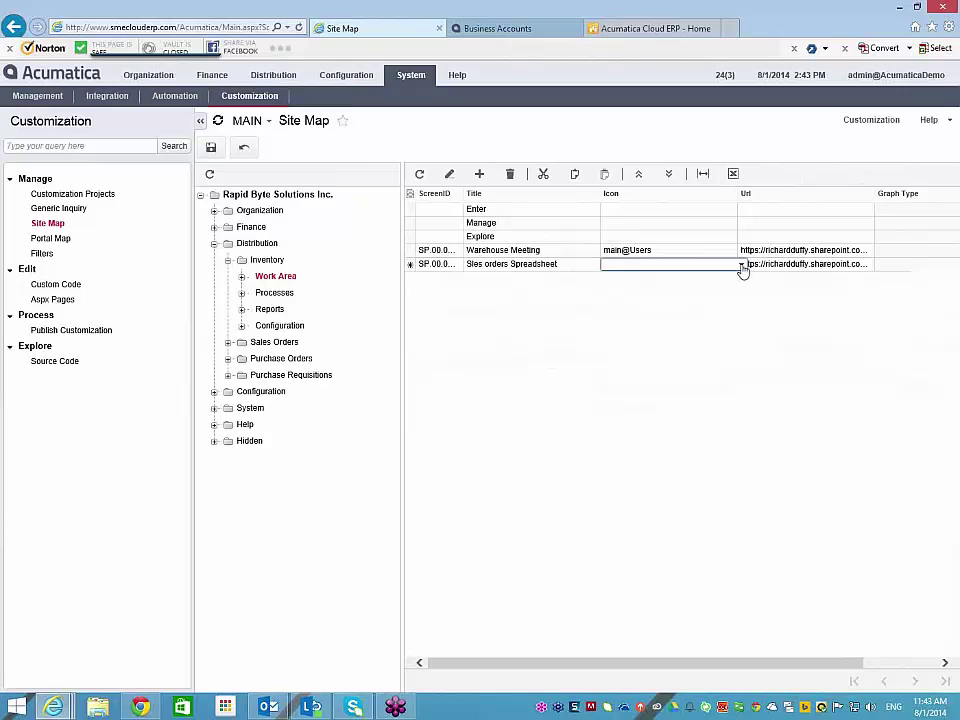
click(741, 265)
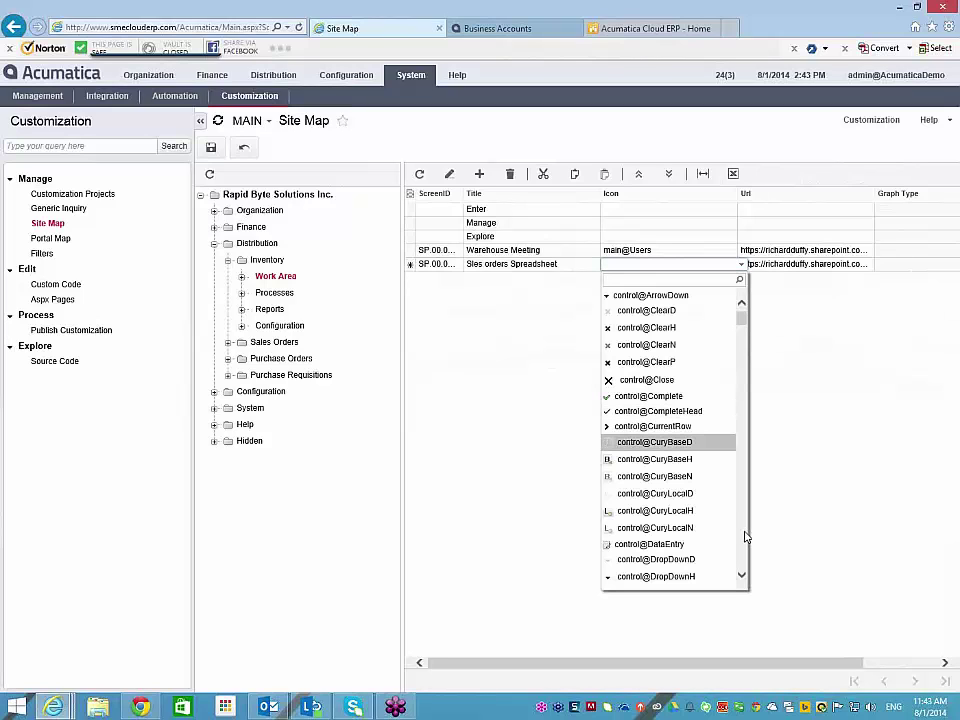
scroll(743, 540, down, 10)
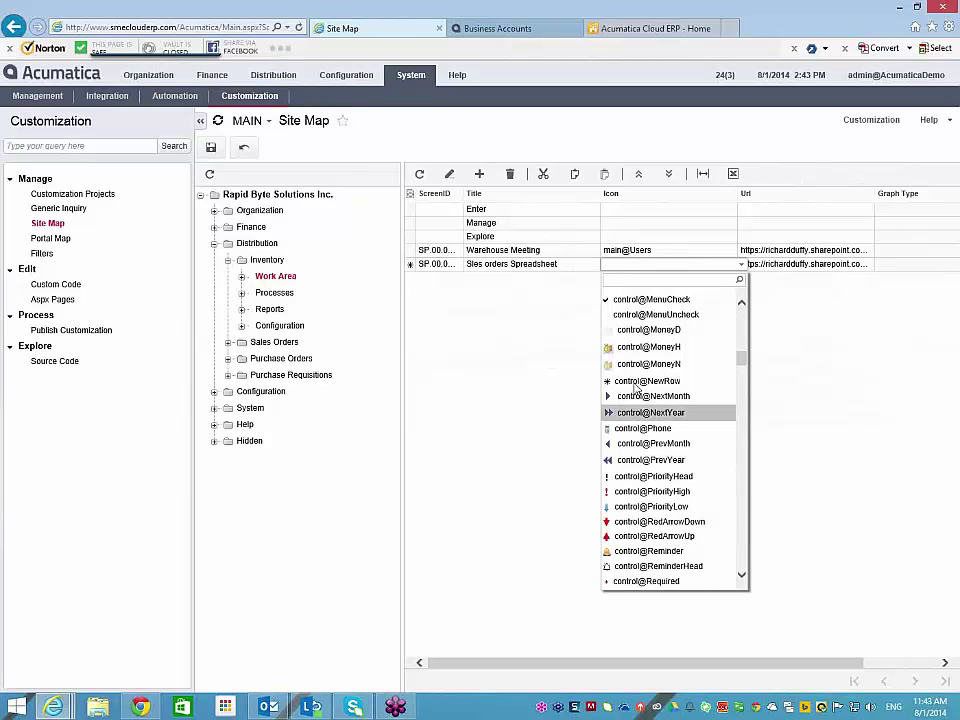
key(Up)
key(Up)
key(Up)
drag(741, 364, 743, 403)
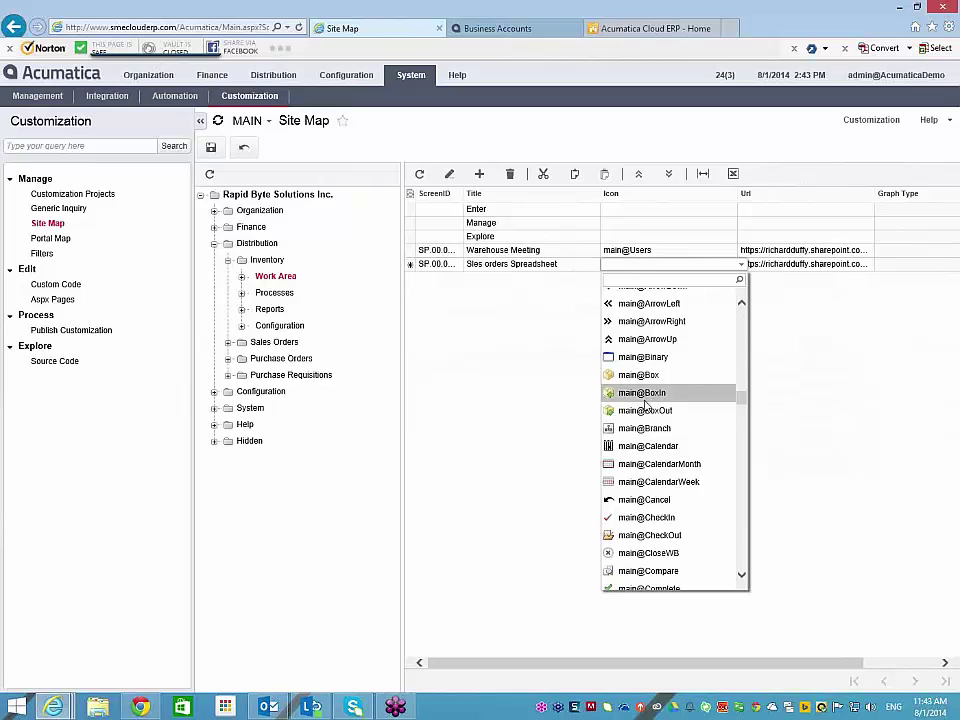
key(Escape)
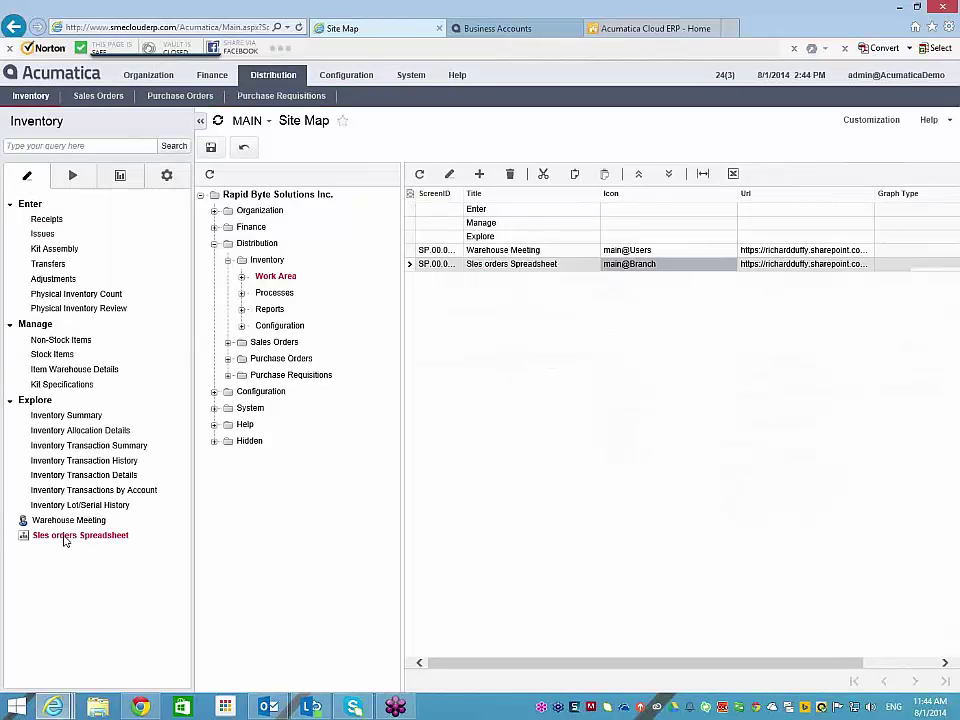
Open the Sles orders Spreadsheet from the Inventory menu, dismiss its unsupported features notice and compare it with the SharePoint home page.
click(65, 537)
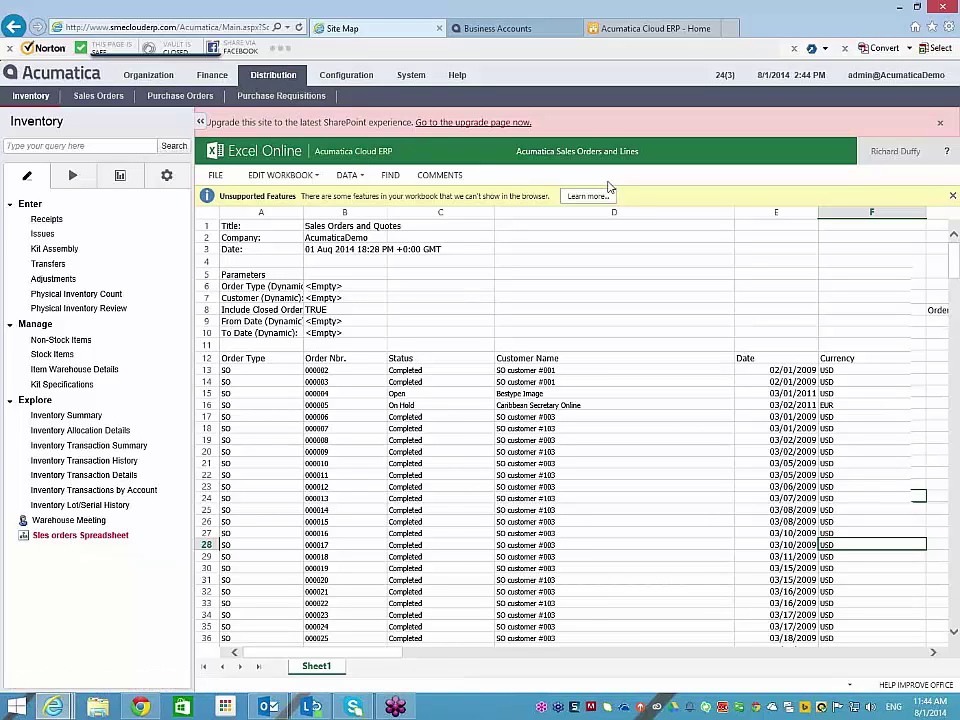
click(951, 200)
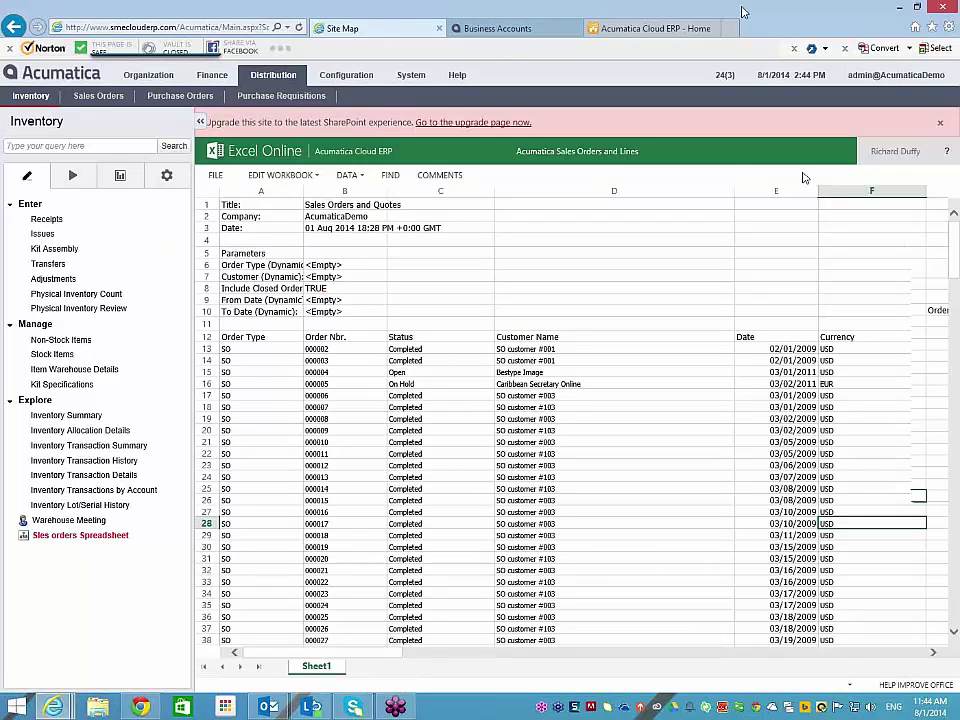
click(686, 30)
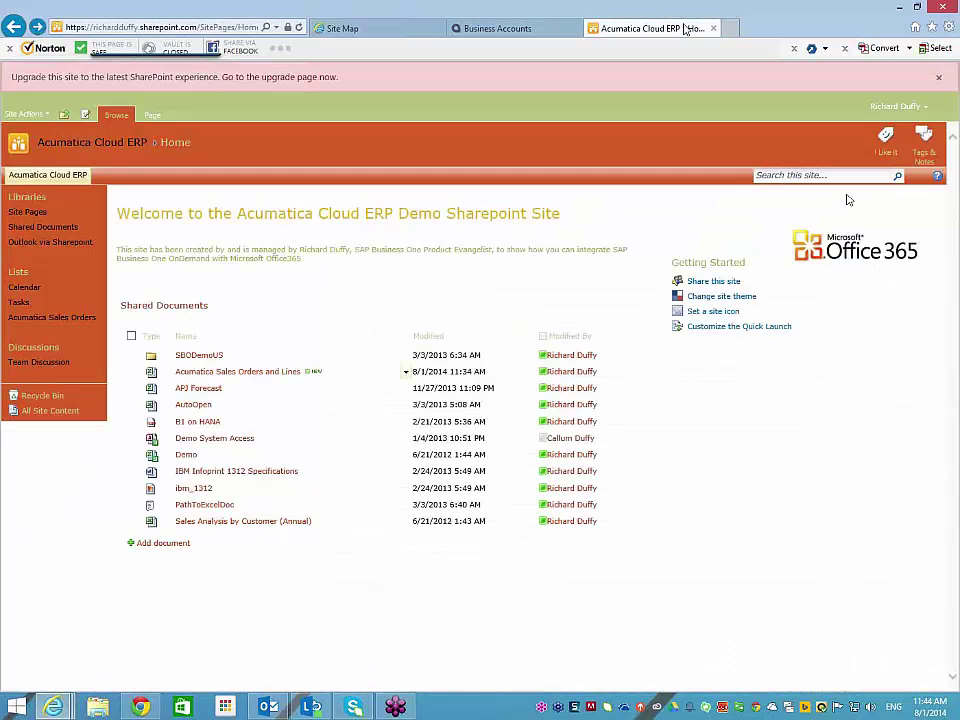
click(372, 36)
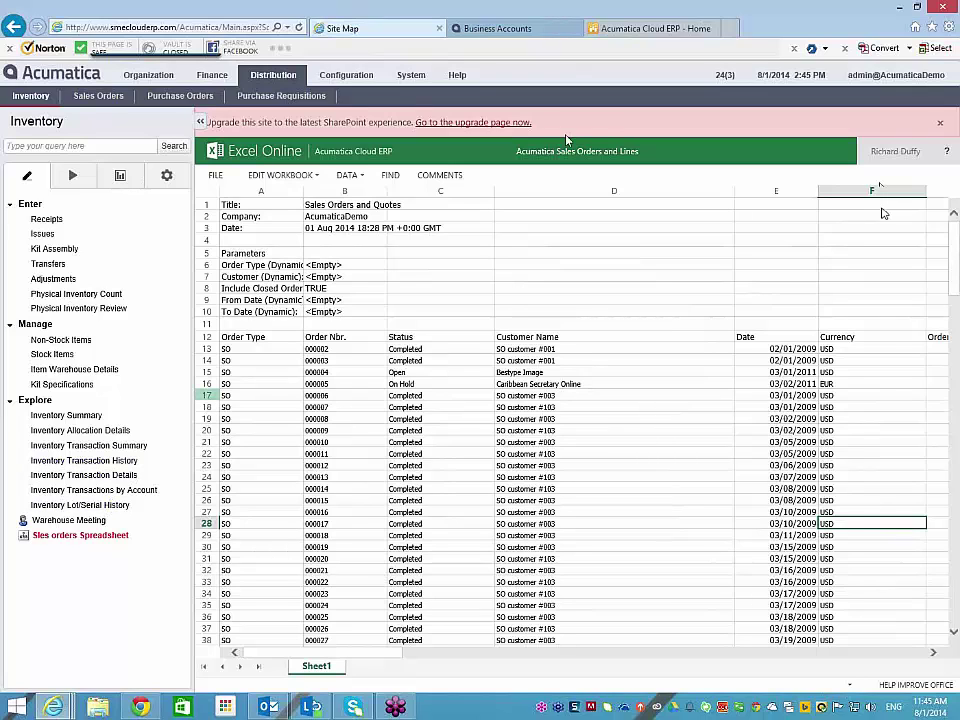
click(690, 30)
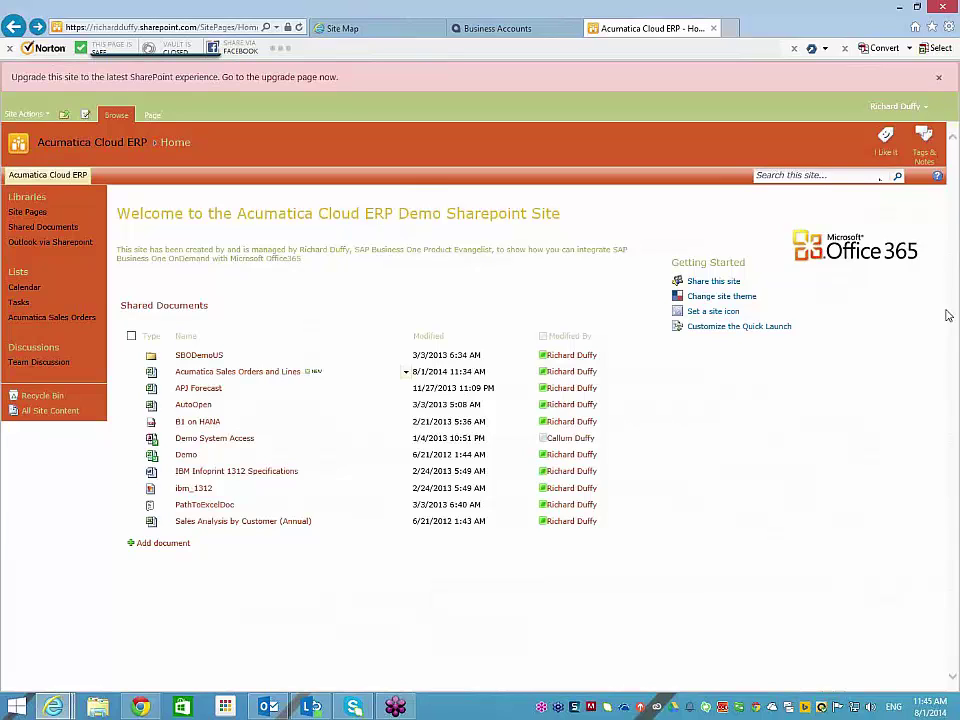
click(731, 27)
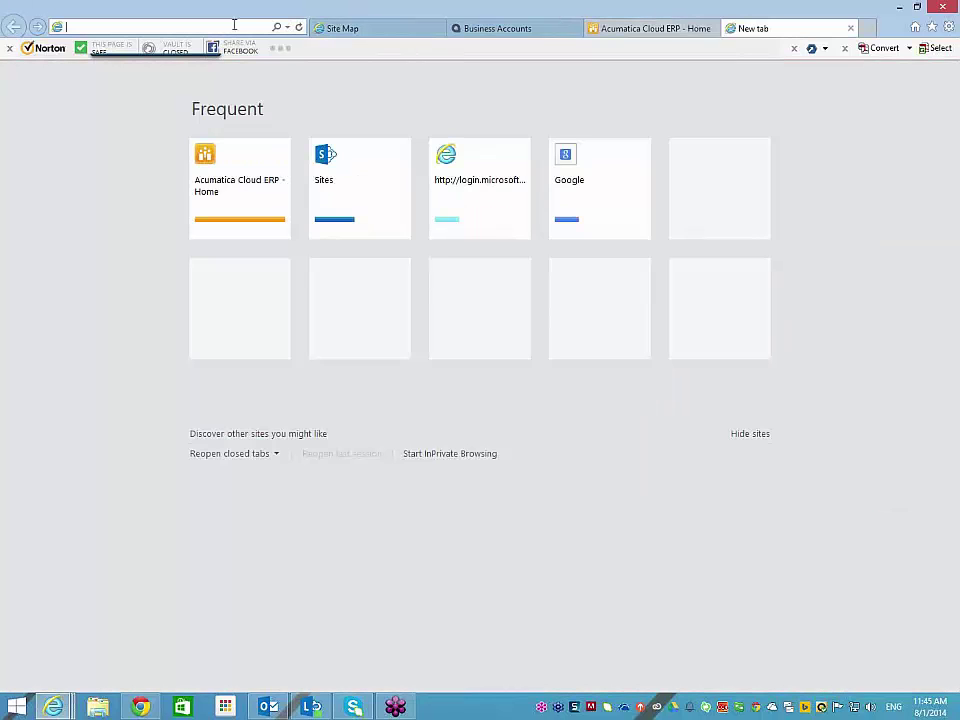
text(ww)
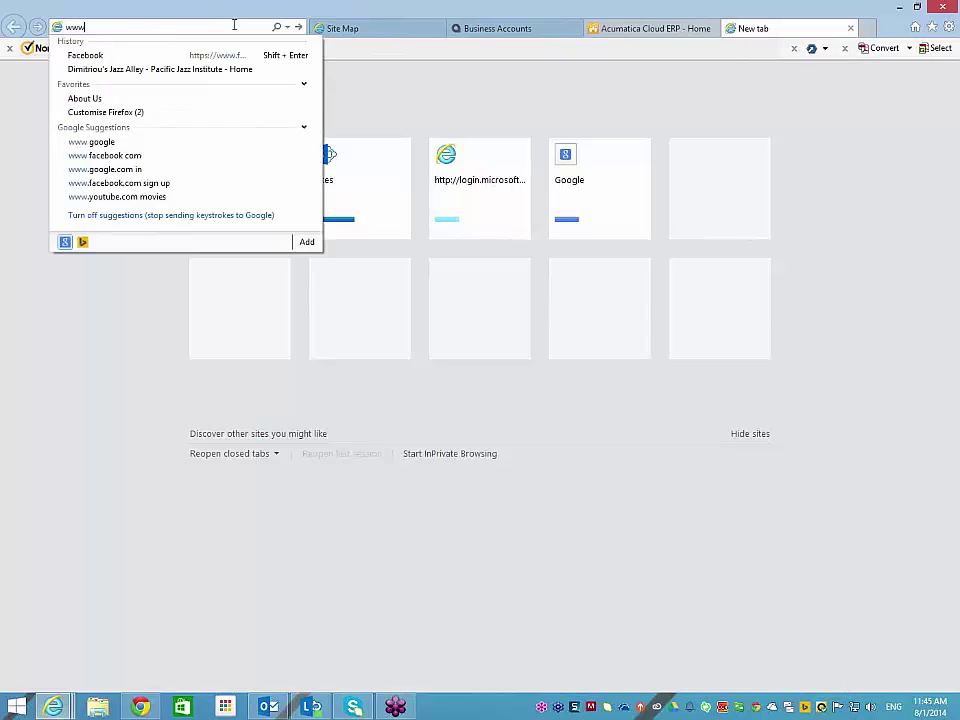
text(.hootsuite.com)
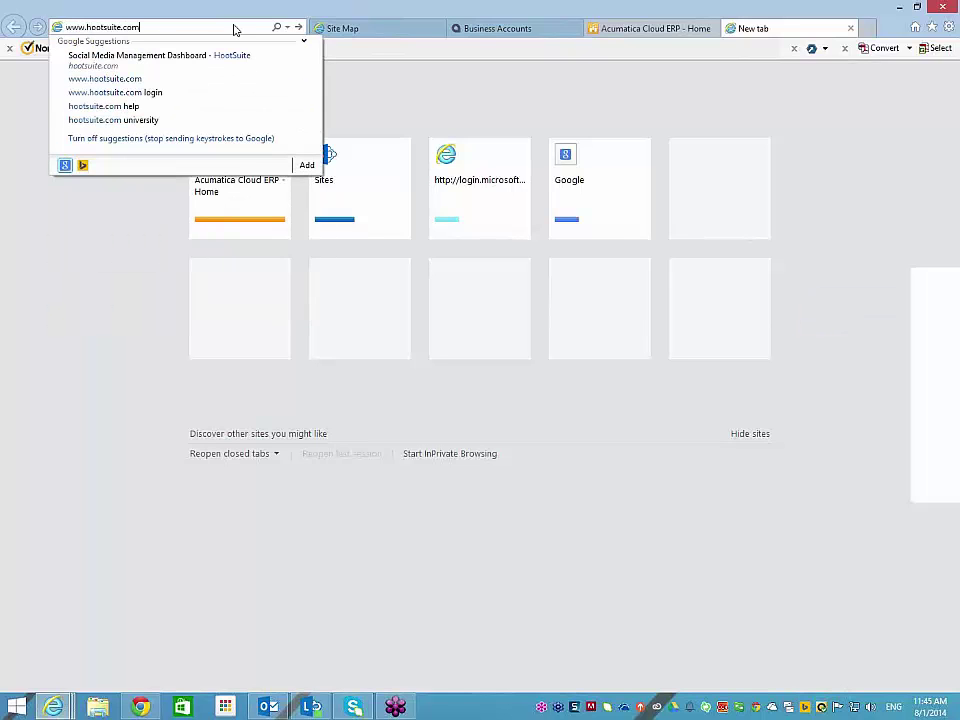
key(Return)
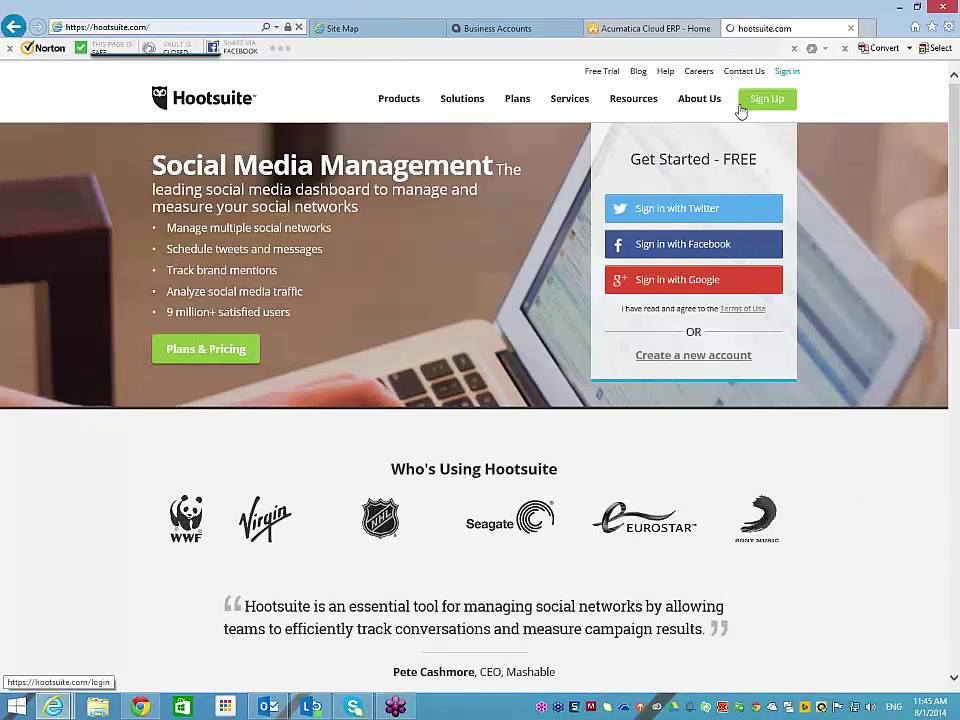
click(786, 71)
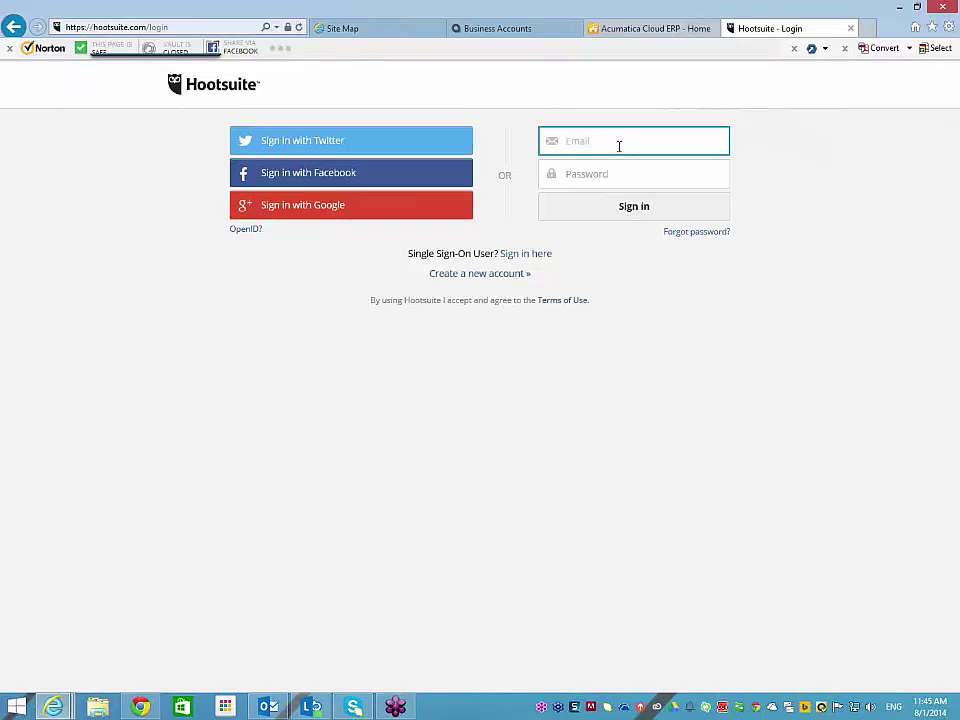
Try to sign in to Hootsuite with a saved account e-mail and the account password.
click(615, 141)
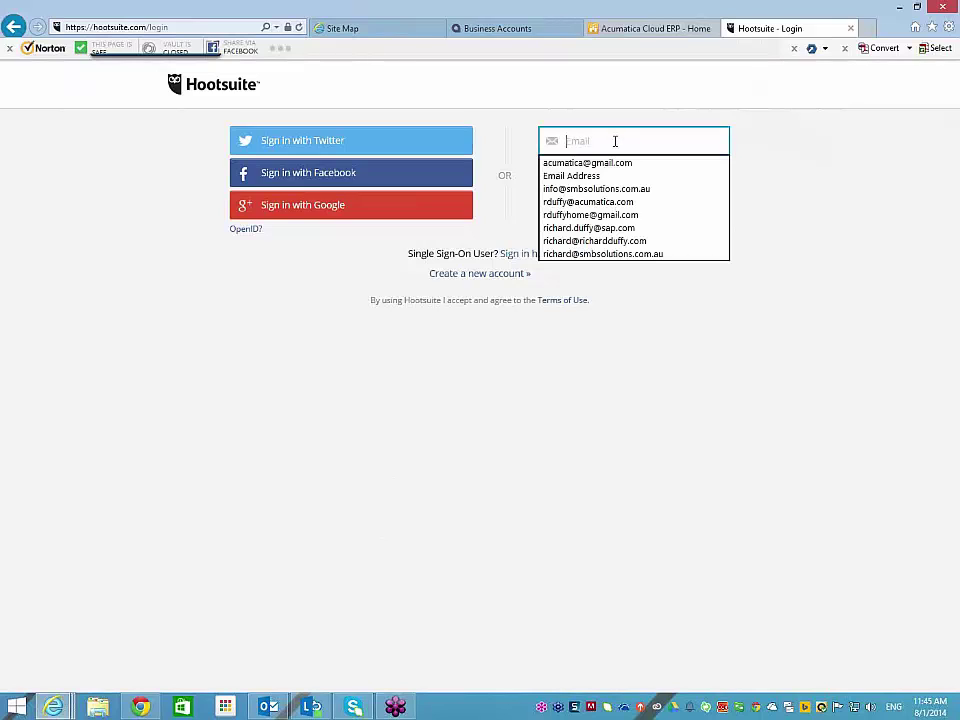
click(613, 253)
click(606, 181)
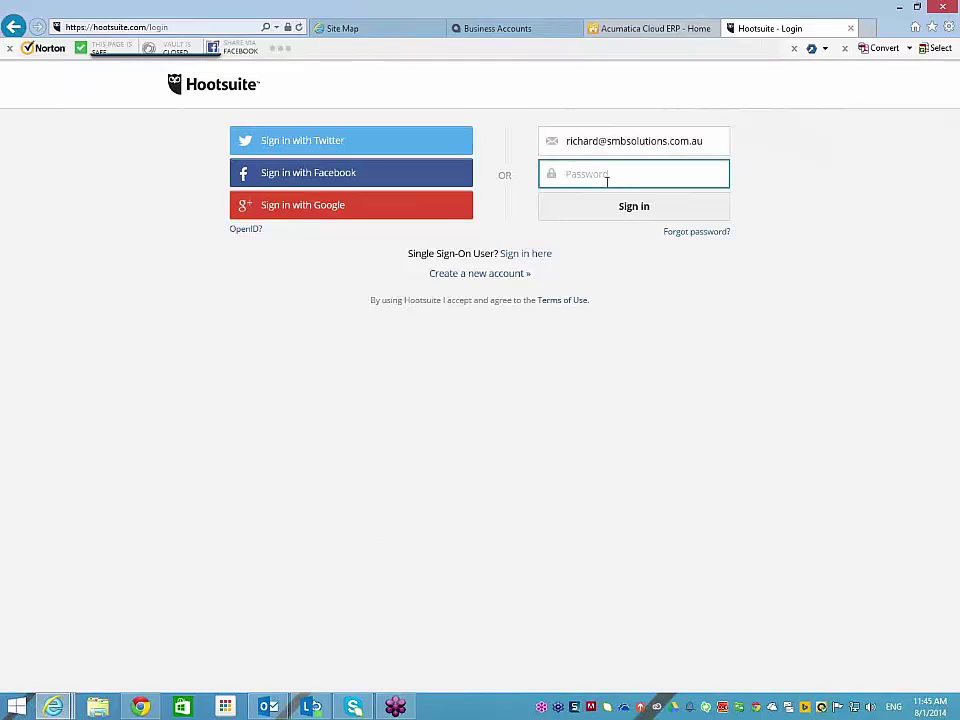
text(********)
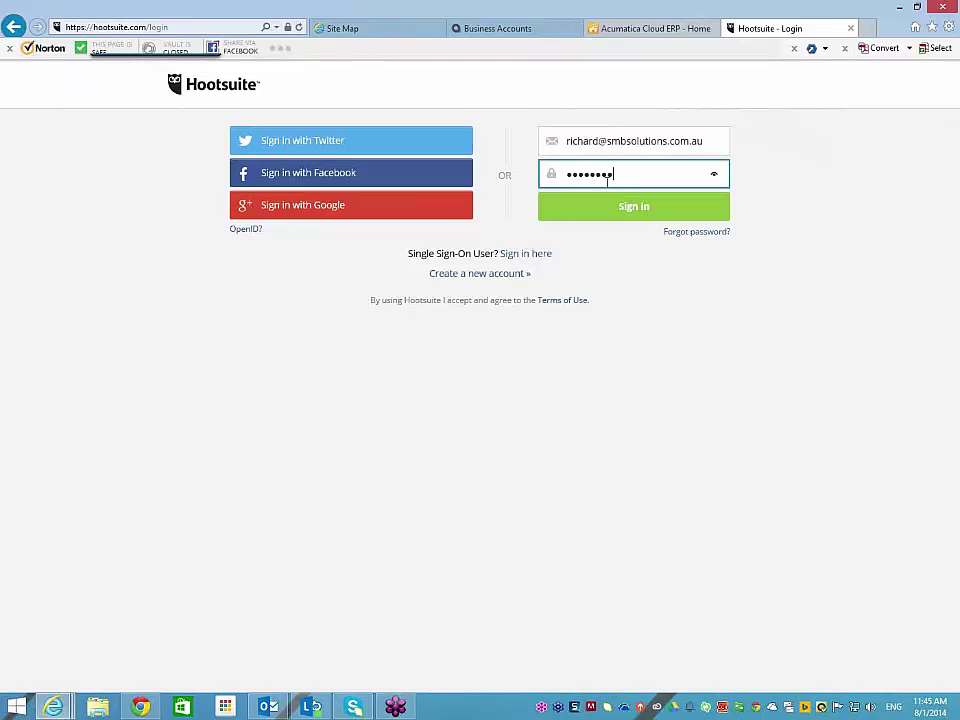
click(643, 208)
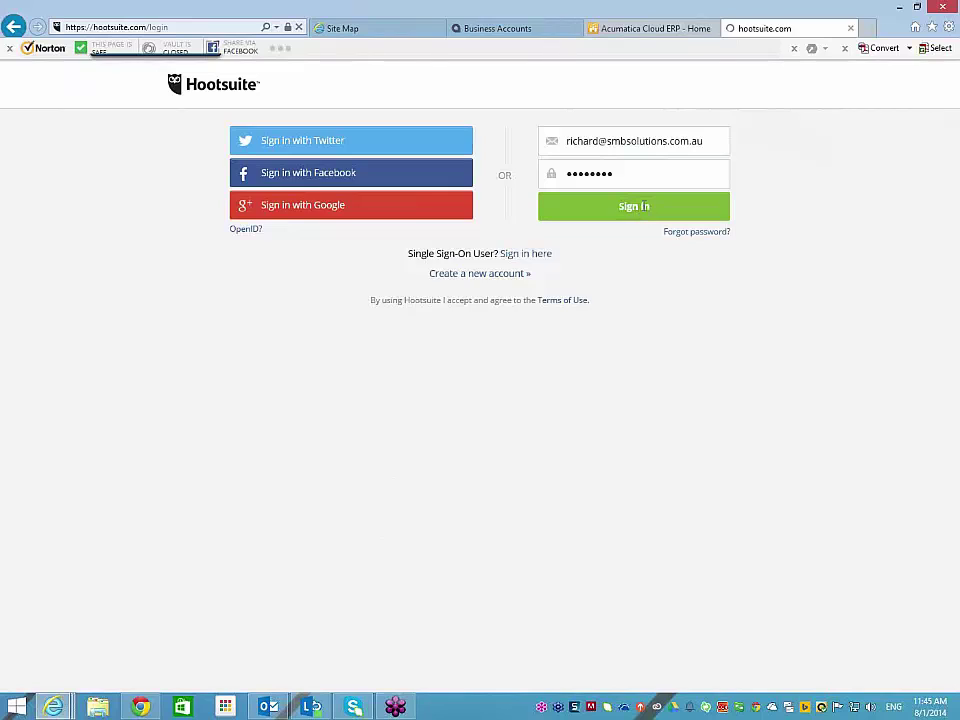
Retry the Hootsuite sign-in with the same e-mail by re-entering the account password.
click(635, 211)
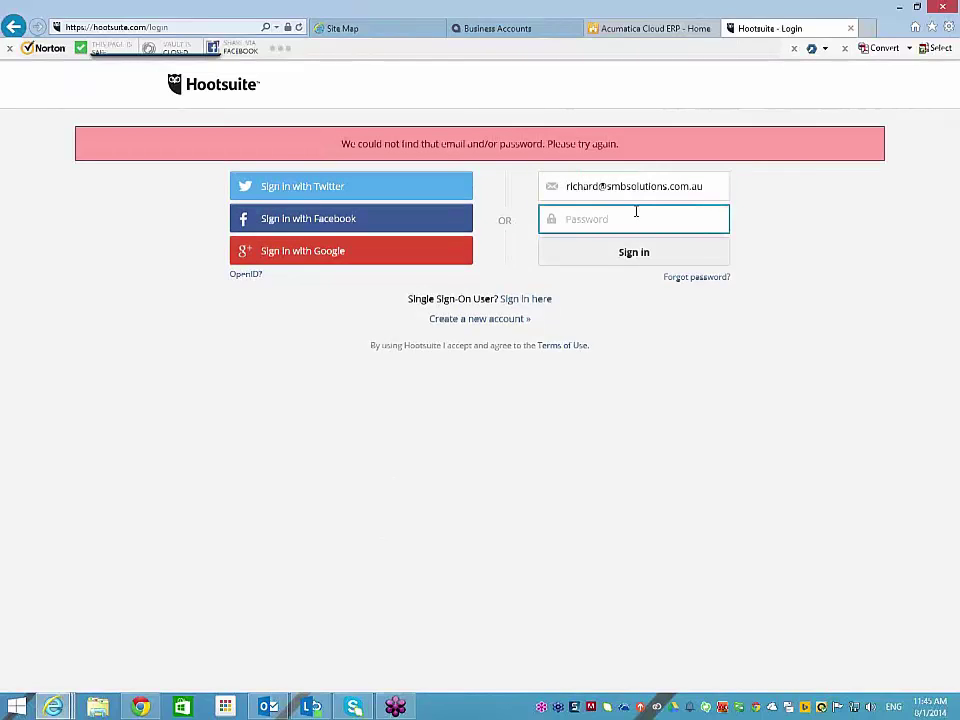
text(**********)
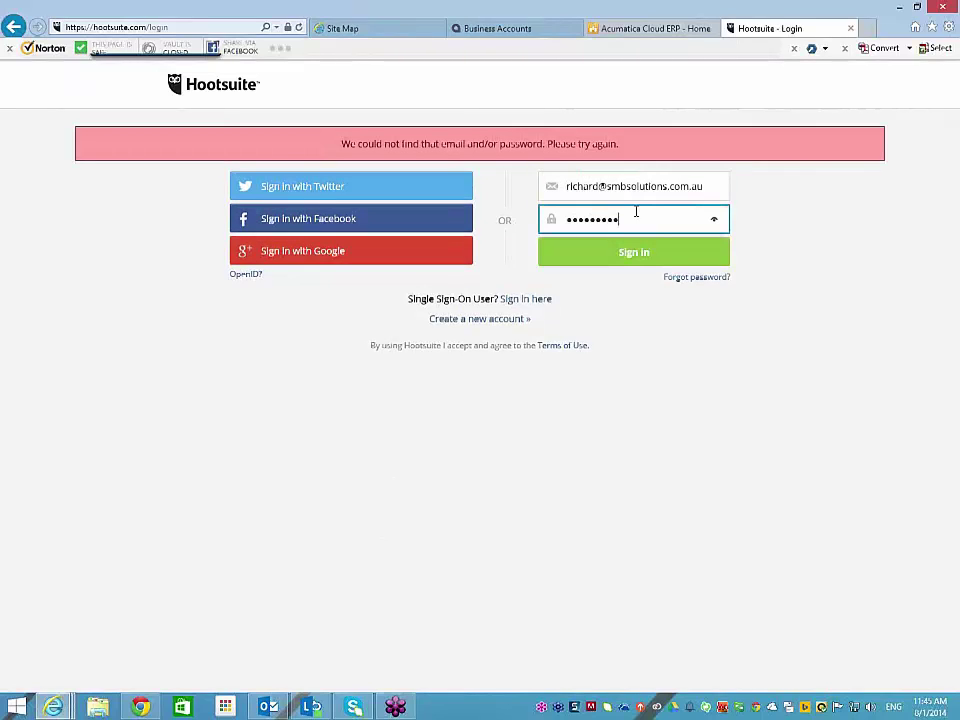
text(**)
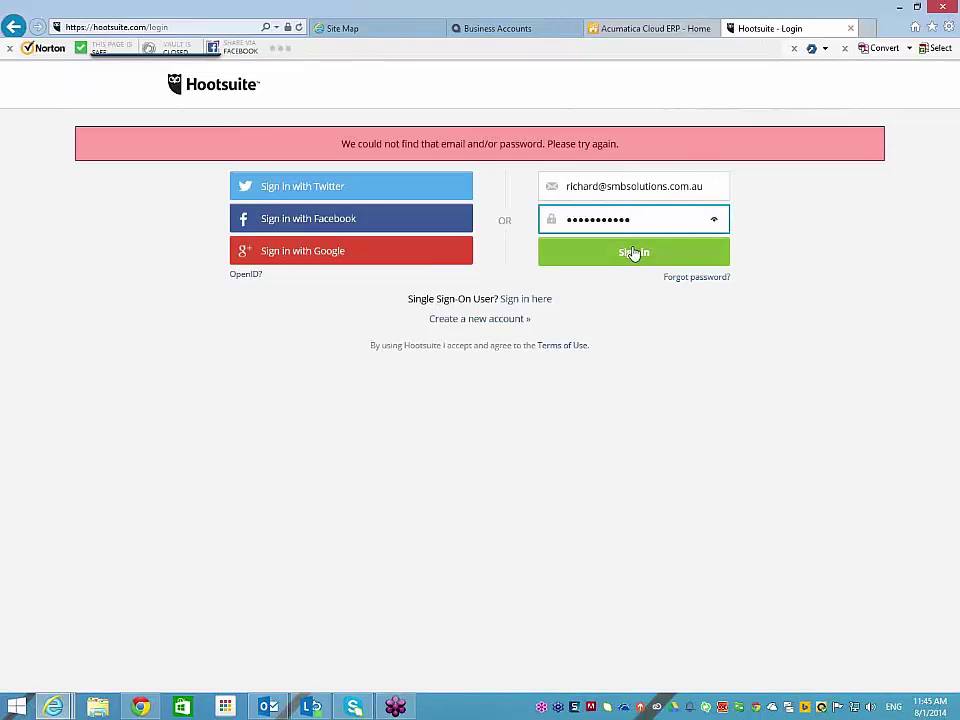
click(633, 253)
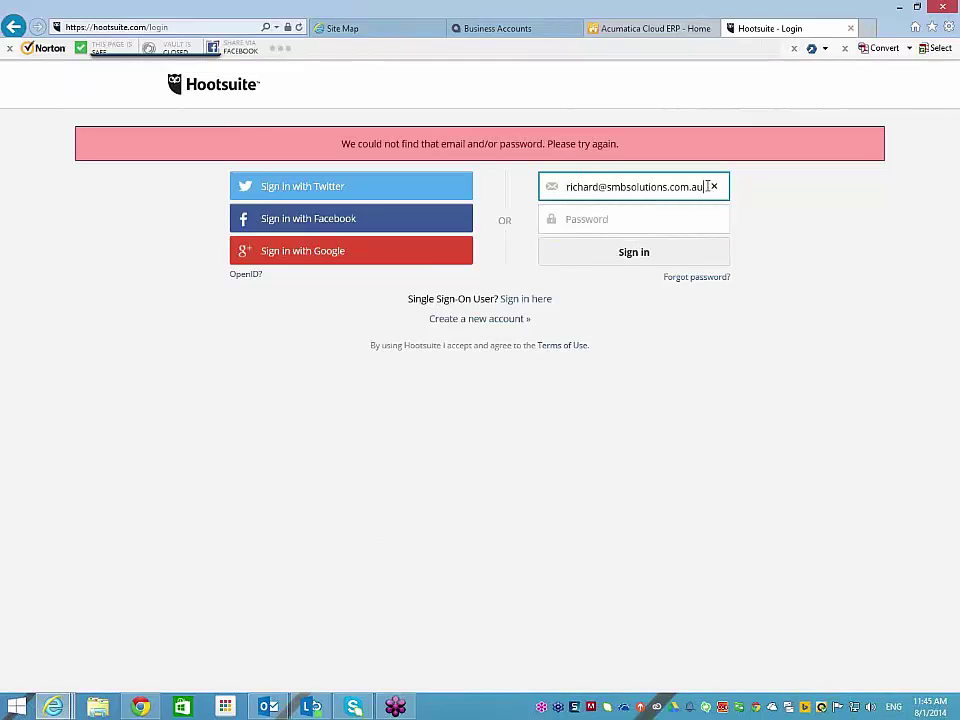
Replace the sign-in e-mail with the account holder's other saved e-mail address.
drag(690, 190, 614, 189)
text(r)
key(Delete)
key(Delete)
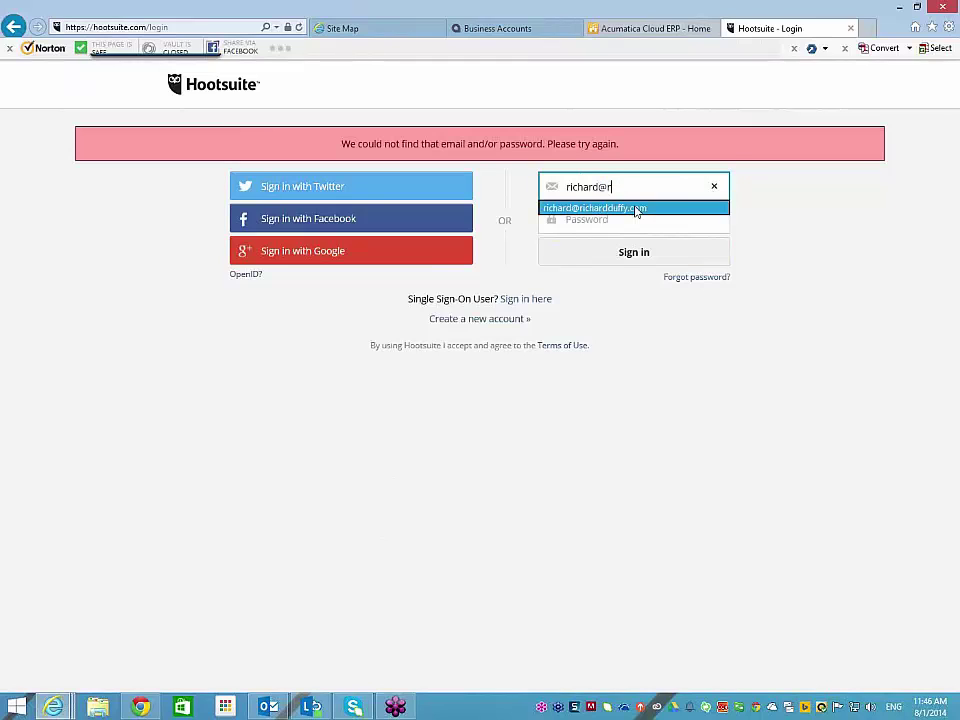
key(Escape)
click(627, 220)
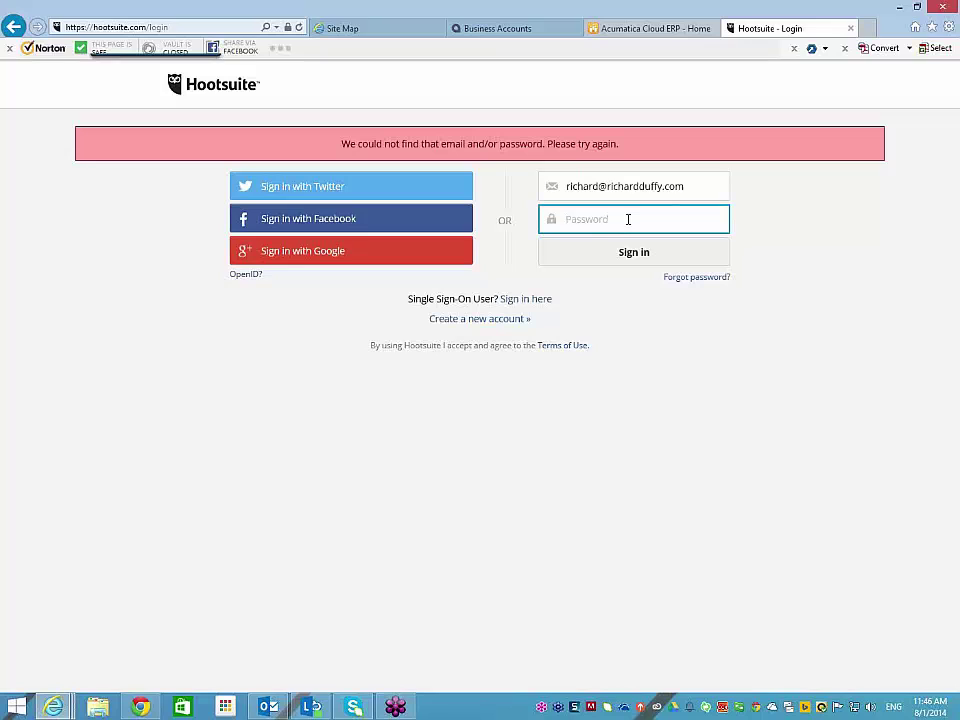
Try to sign in with the changed e-mail by entering the account password, clearing it and entering it again.
text(•••)
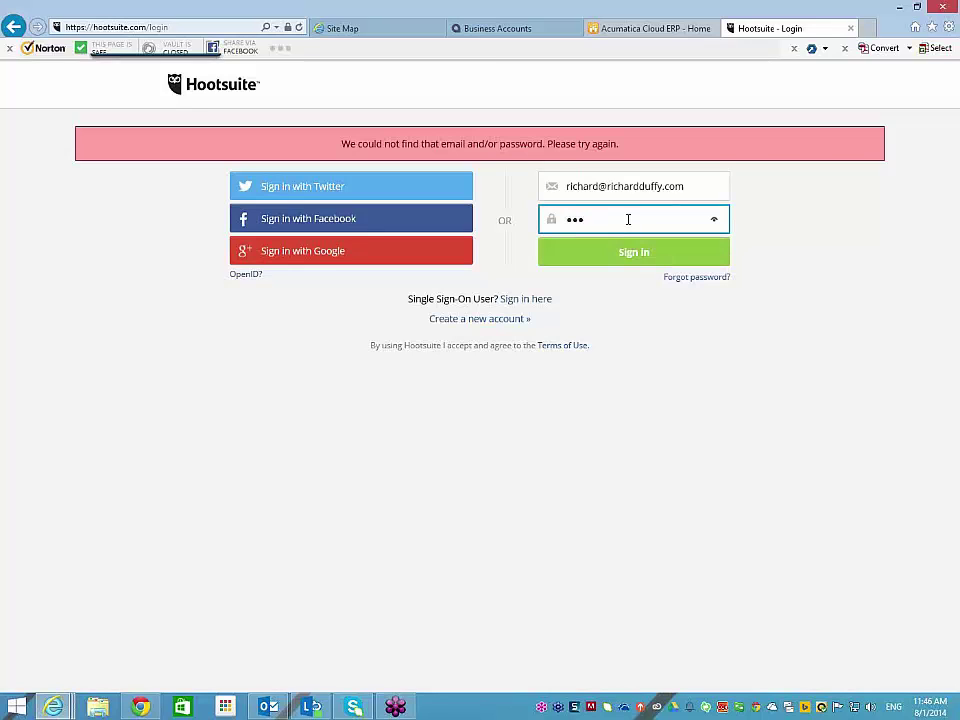
key(BackSpace)
key(BackSpace)
key(BackSpace)
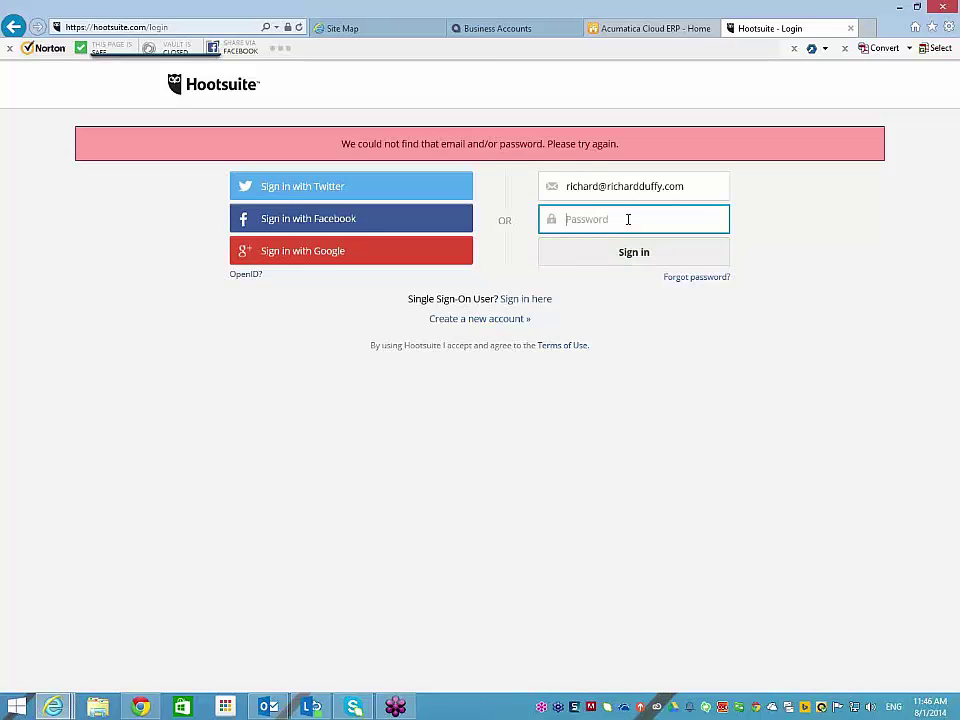
click(628, 219)
text(••••••)
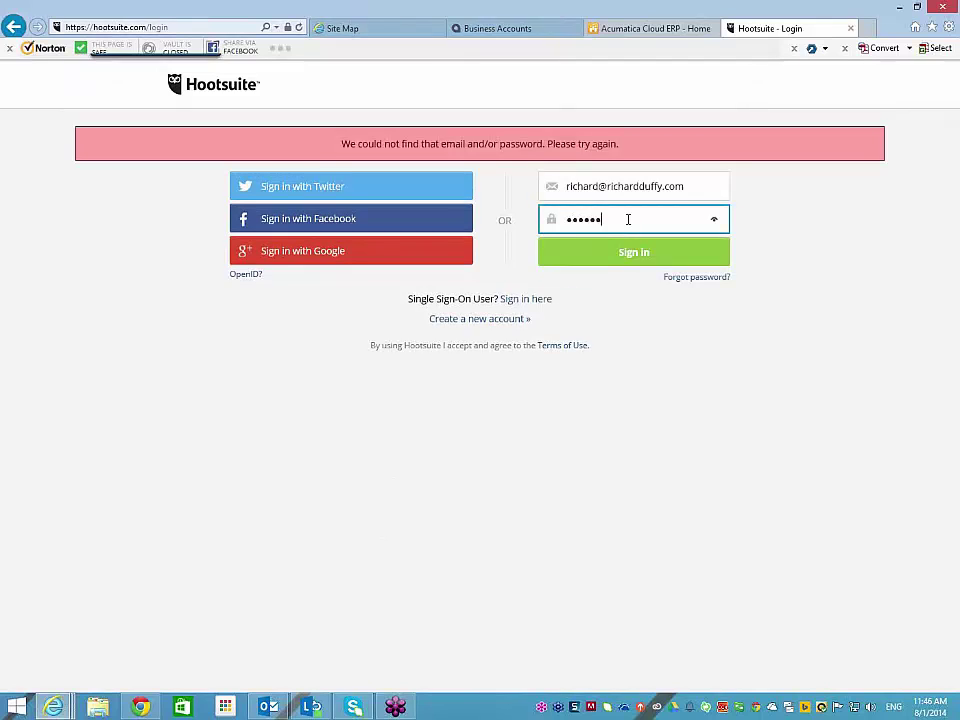
text(•••••)
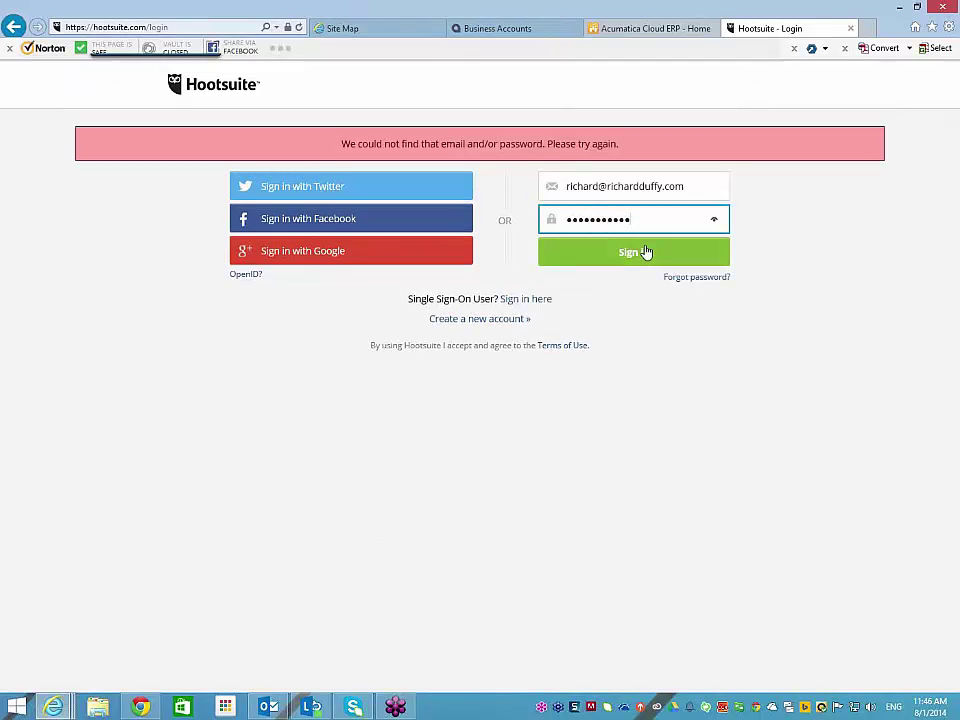
click(645, 252)
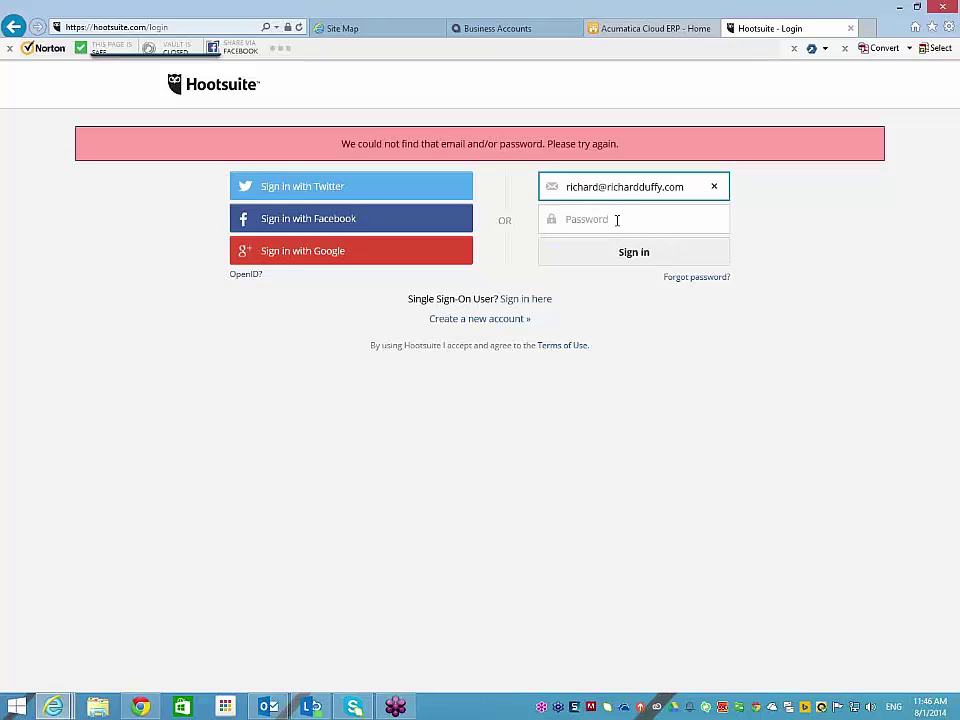
Enter the account password once more and sign in to the Hootsuite dashboard.
click(617, 219)
text(••••)
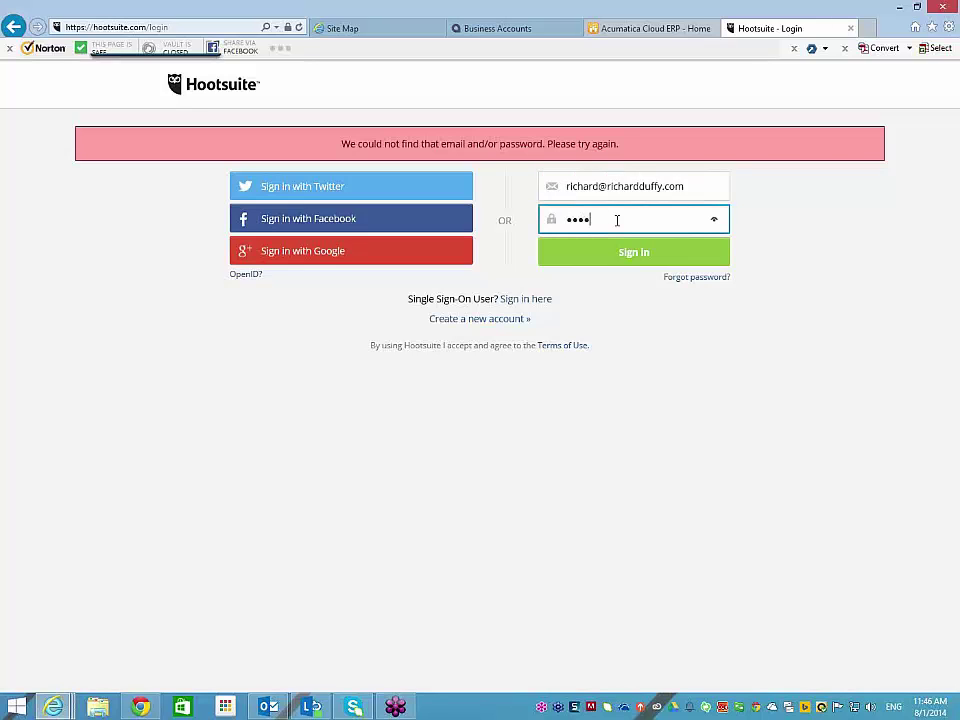
text(•••••)
click(632, 255)
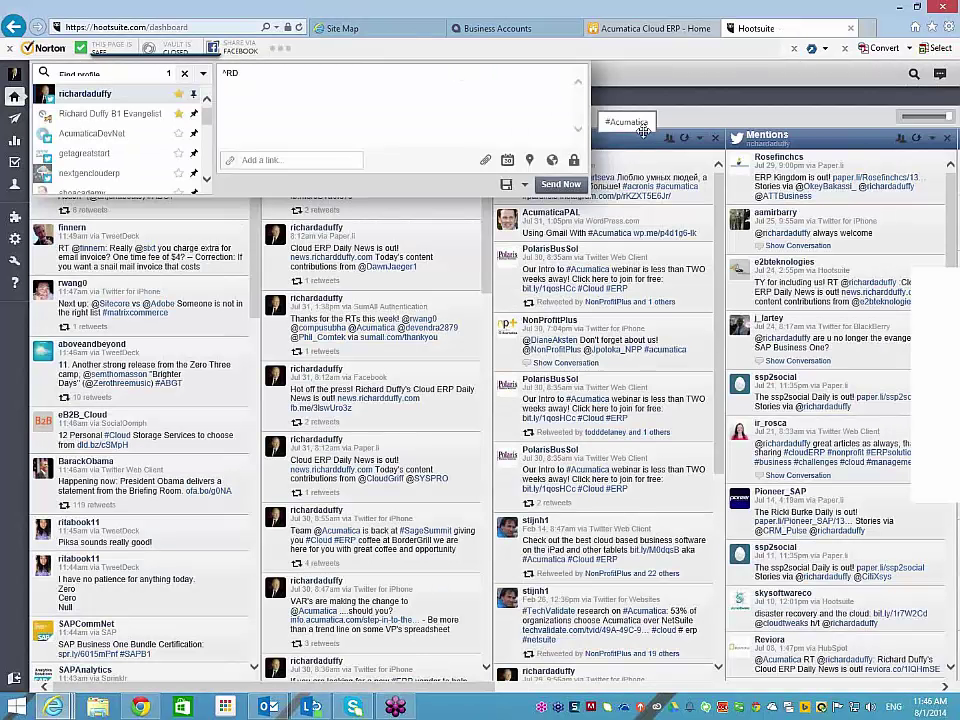
Collapse the message composer and copy the Hootsuite dashboard's web address.
click(687, 78)
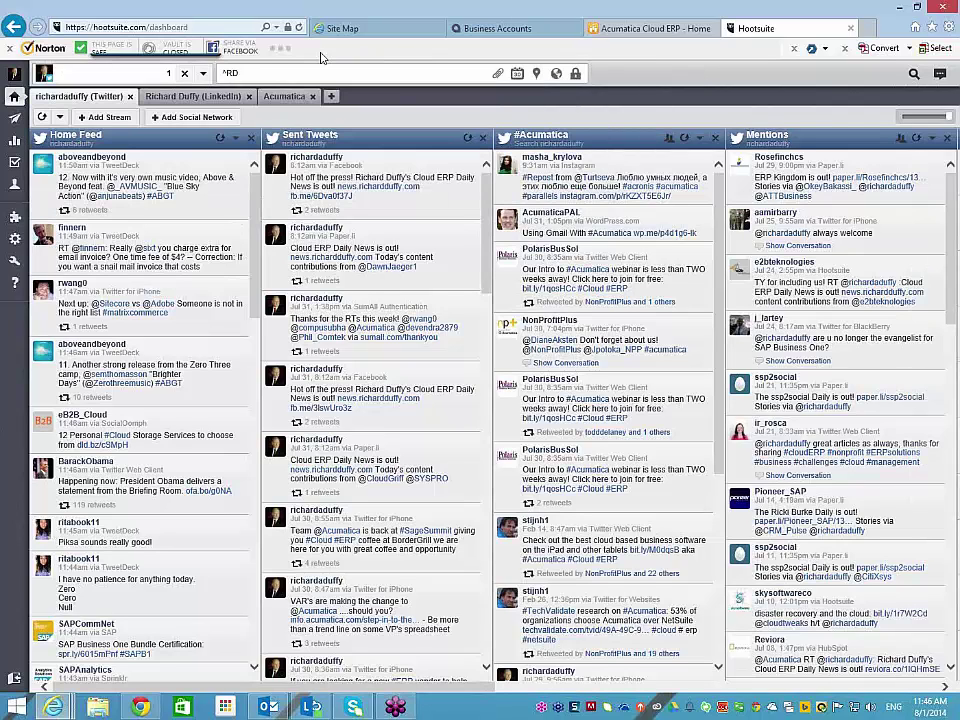
click(200, 35)
right_click(172, 32)
click(205, 71)
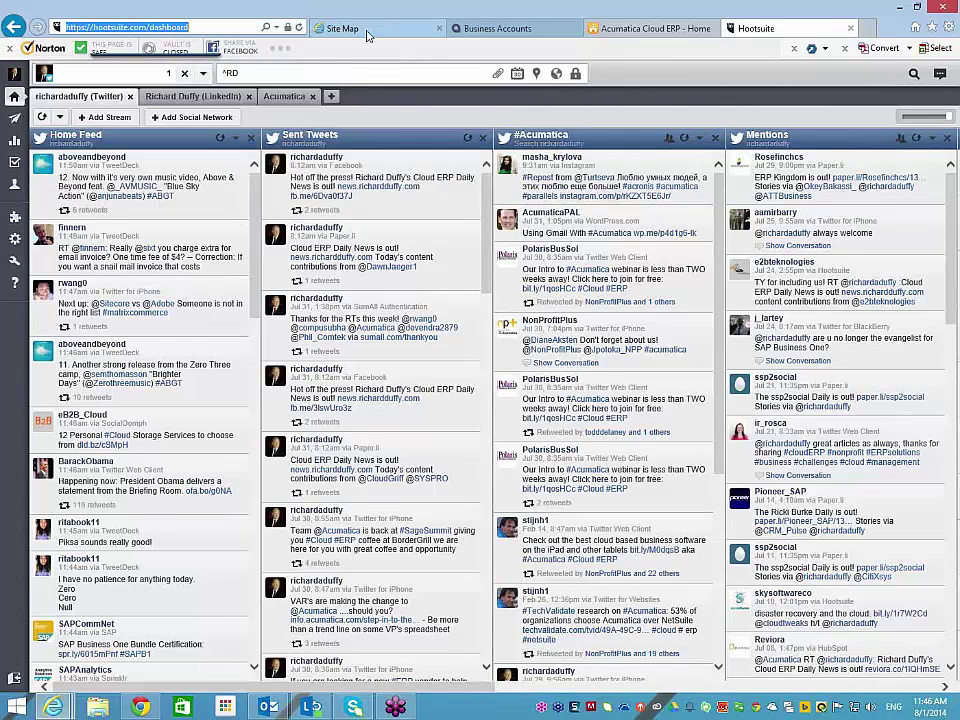
Switch back to Acumatica and open the Site Map customization screen.
click(366, 30)
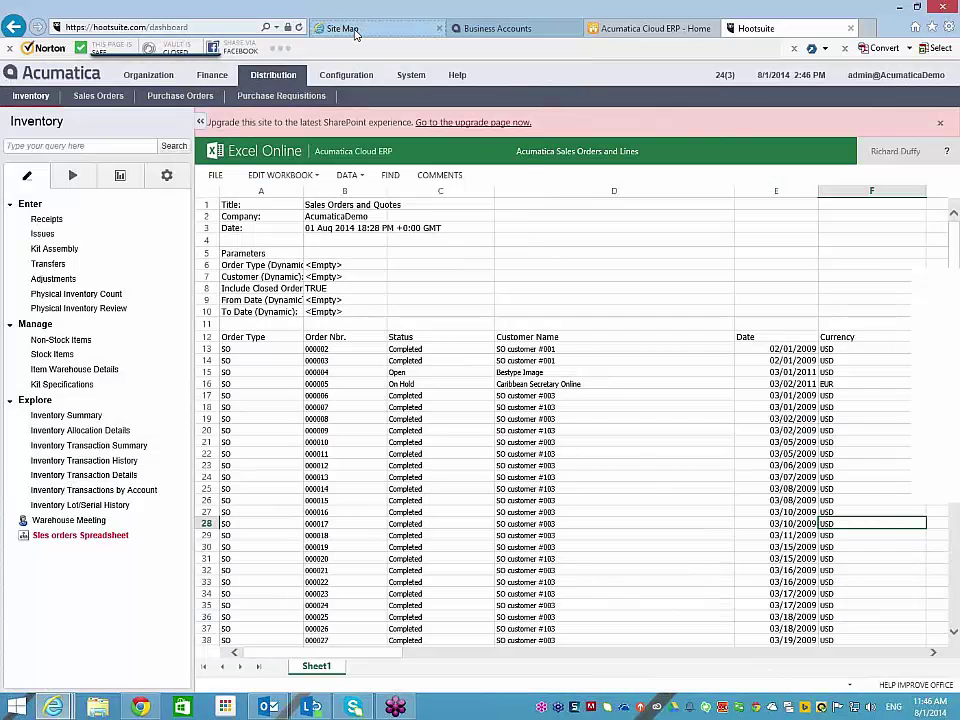
click(409, 77)
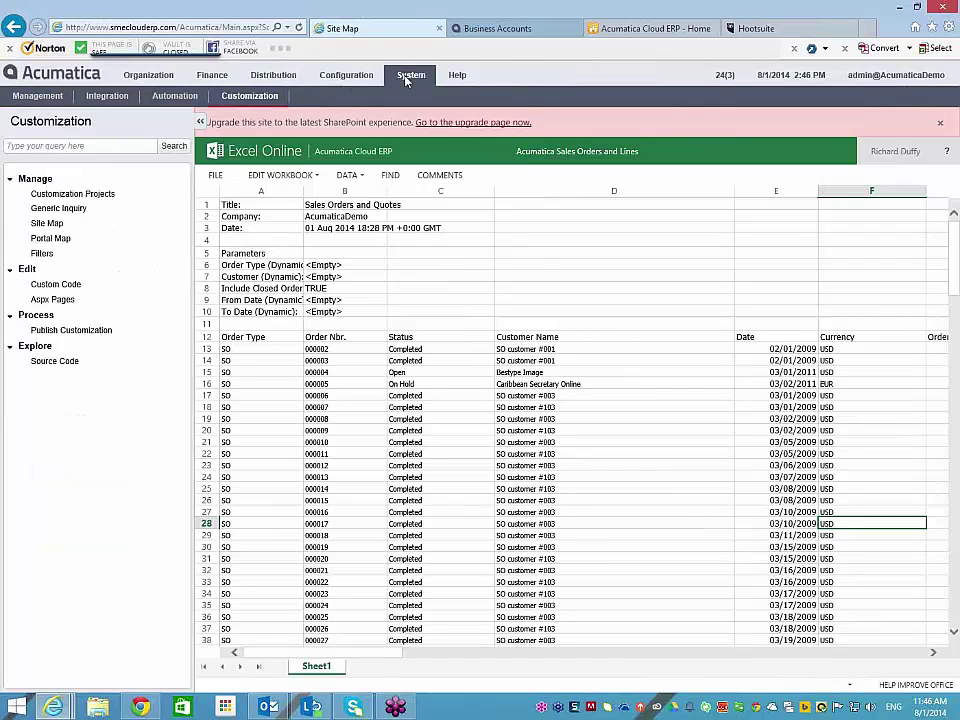
click(47, 223)
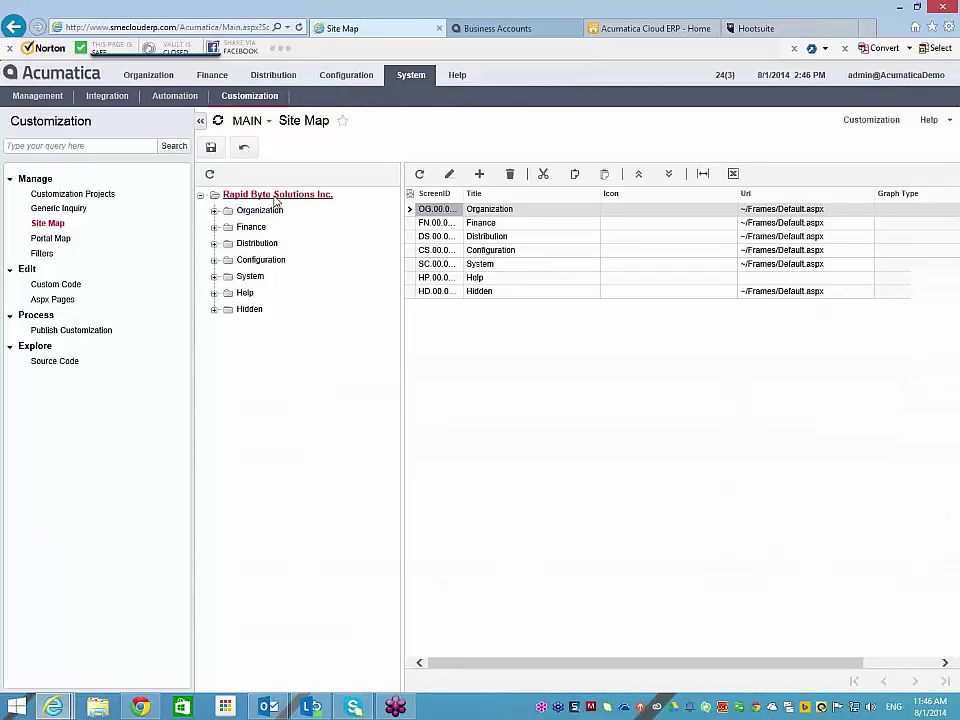
click(479, 175)
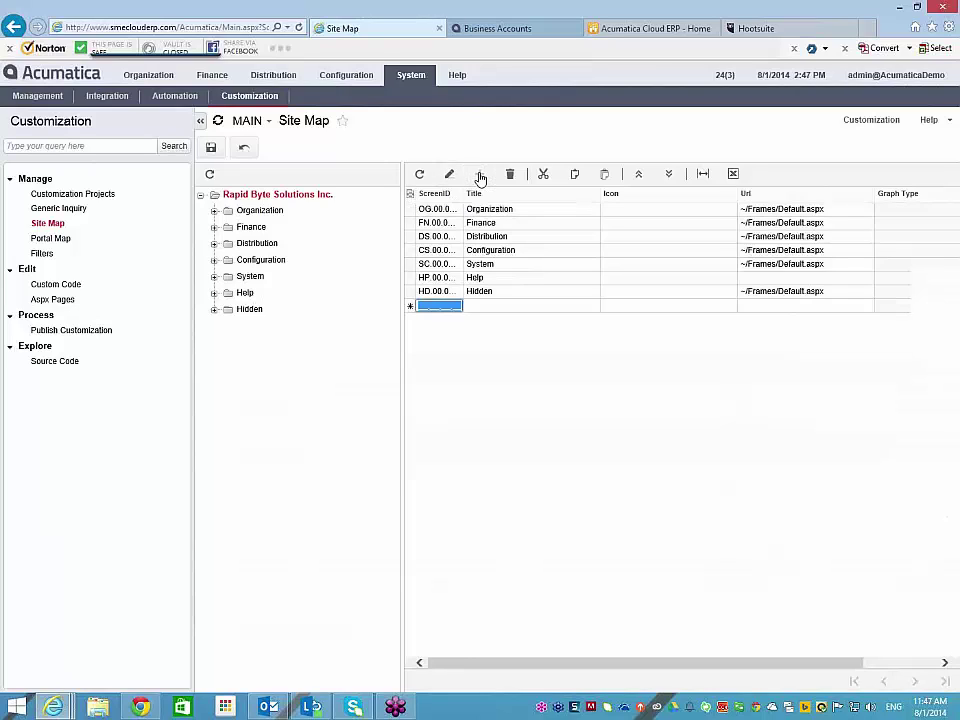
text(SM.00.00.0)
key(Tab)
text(Social )
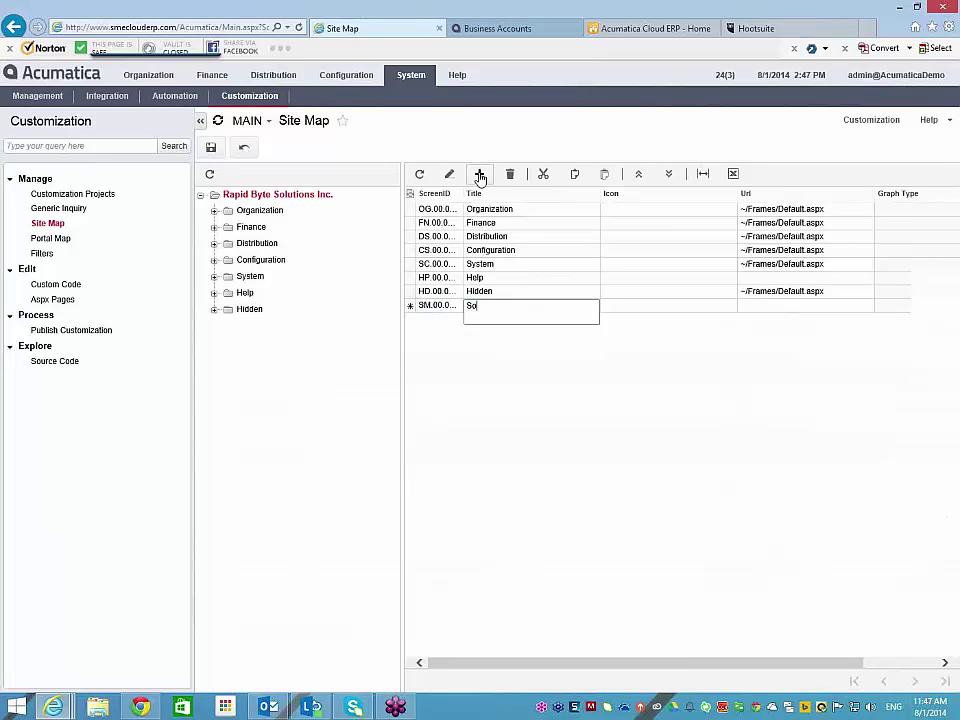
text(Media Dashboard)
key(Tab)
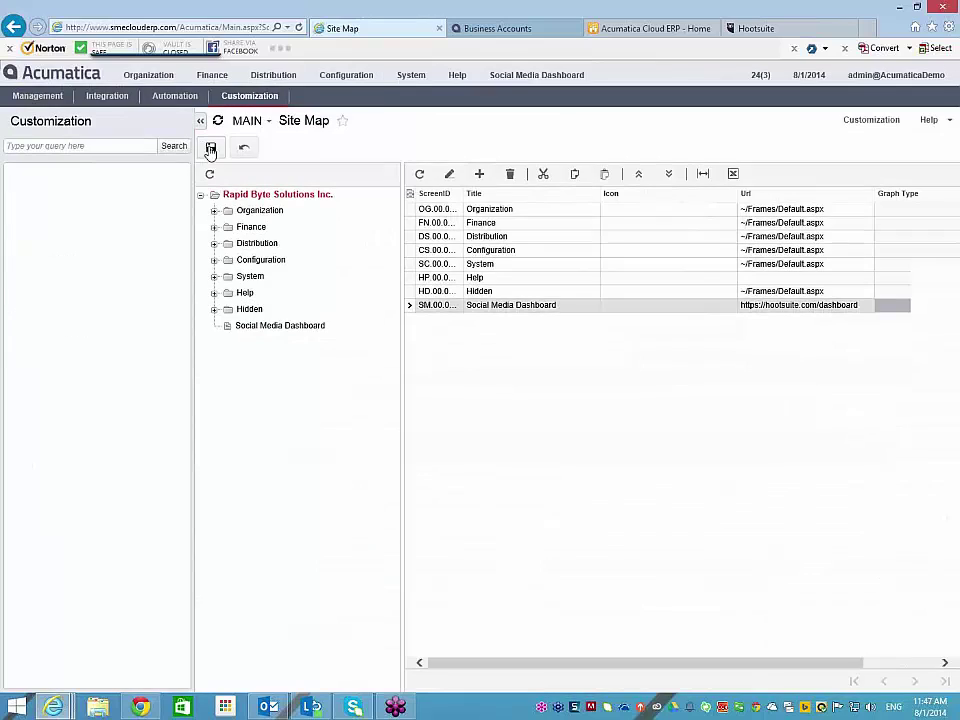
Open the Social Media Dashboard module, hide the navigation pane and collapse the message composer to view the embedded streams.
click(555, 80)
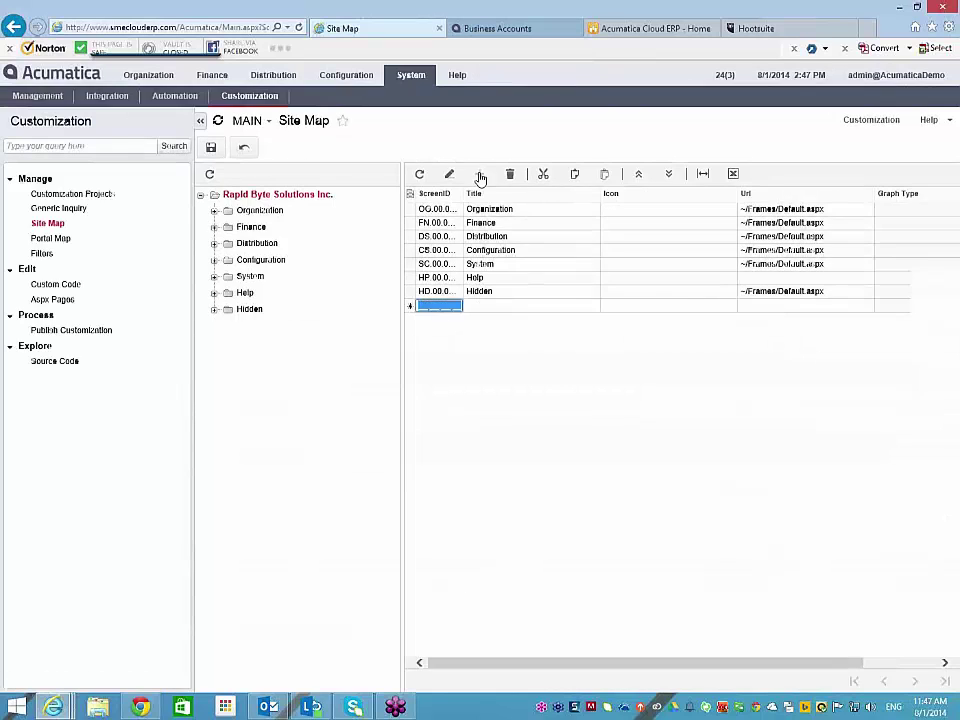
click(78, 116)
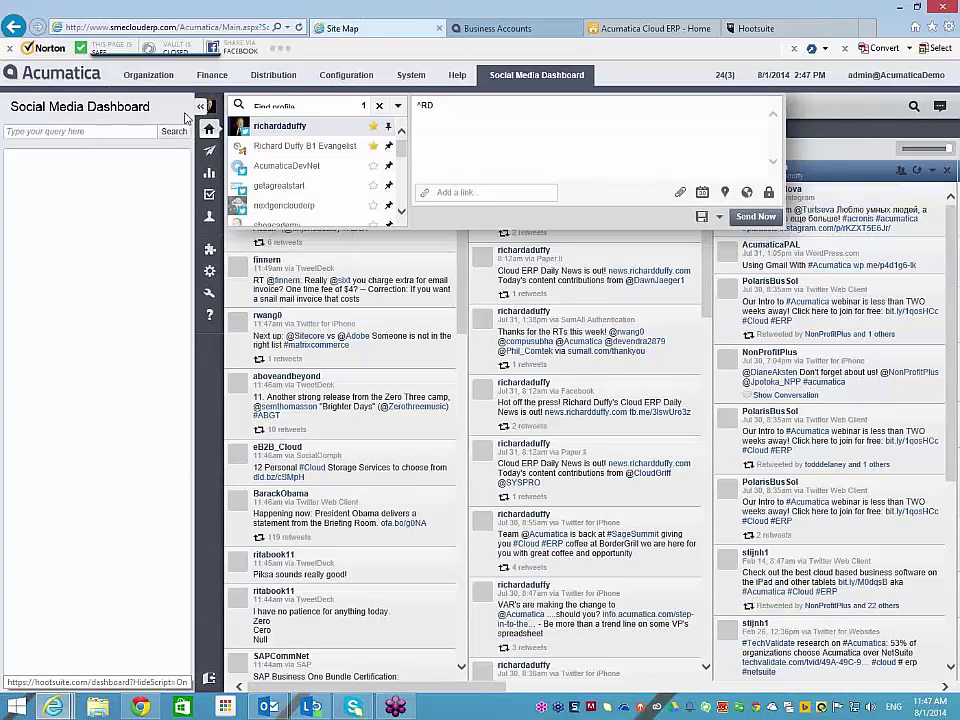
click(200, 107)
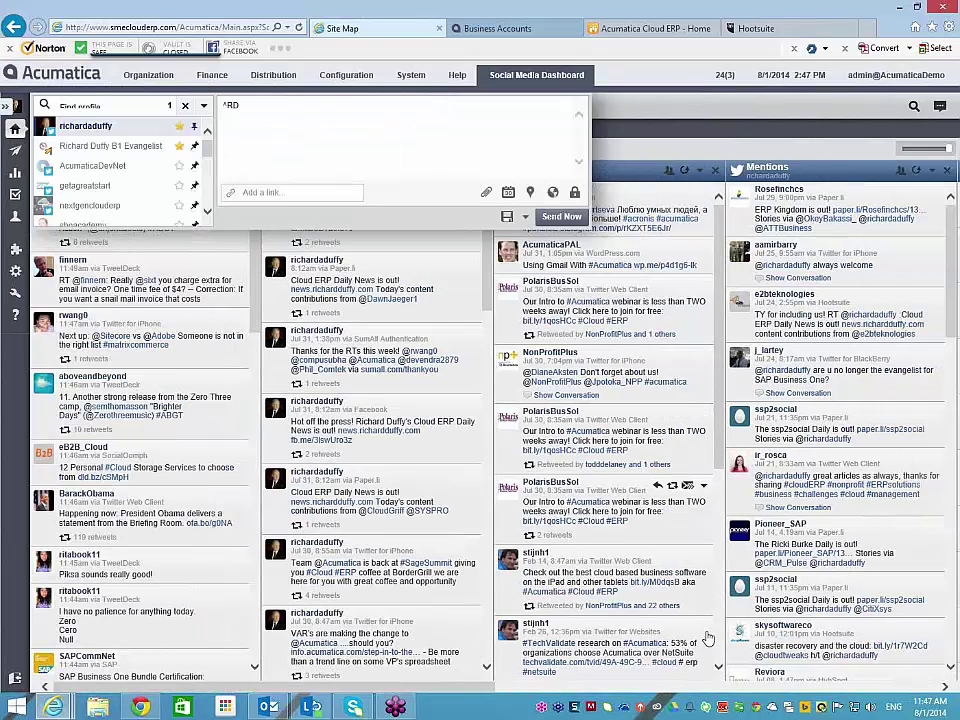
click(657, 108)
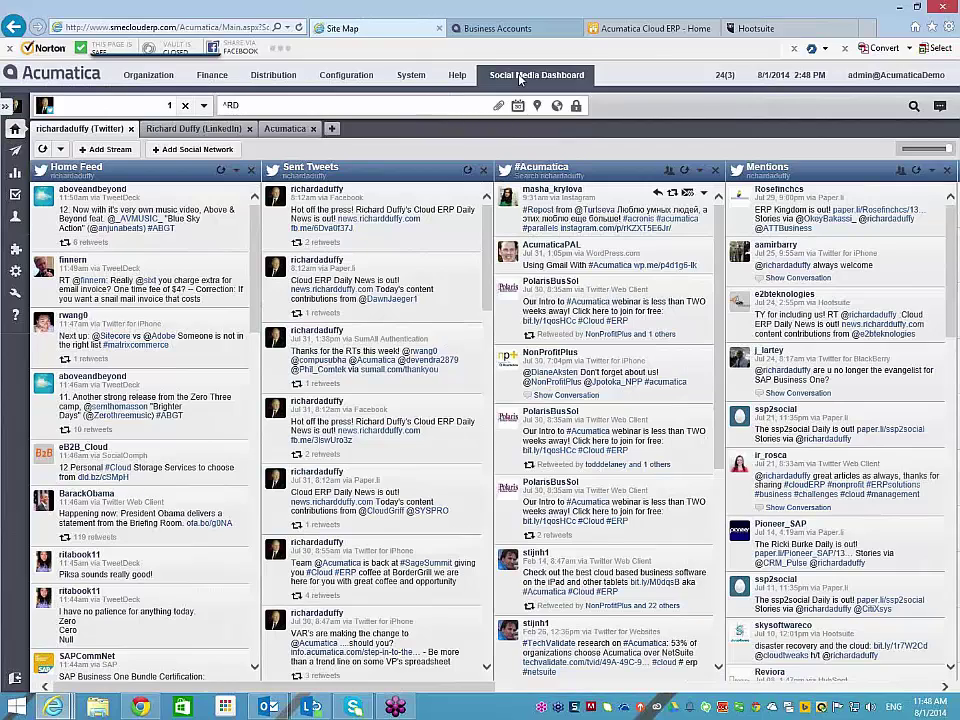
Open the Bills And Adjustments screen from Accounts Payable in the Finance module.
click(213, 75)
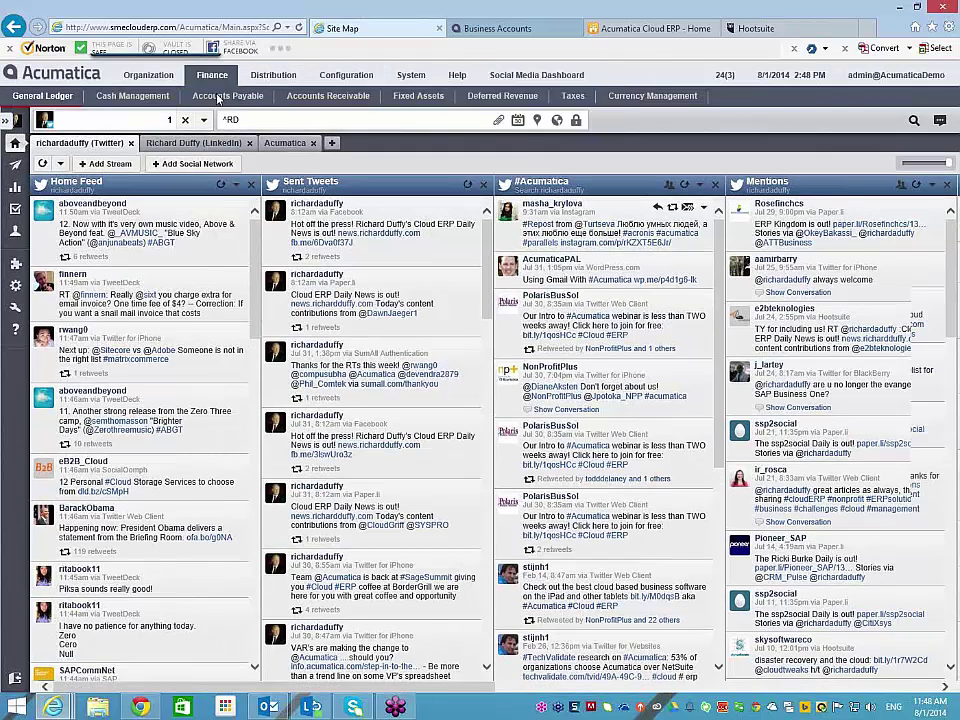
click(218, 96)
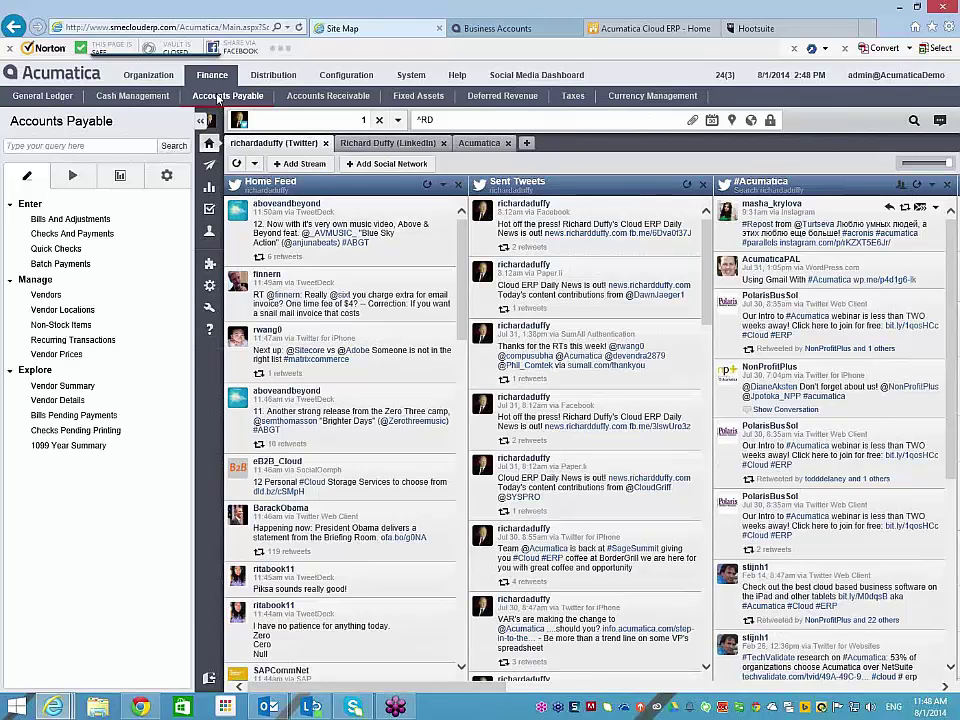
click(73, 220)
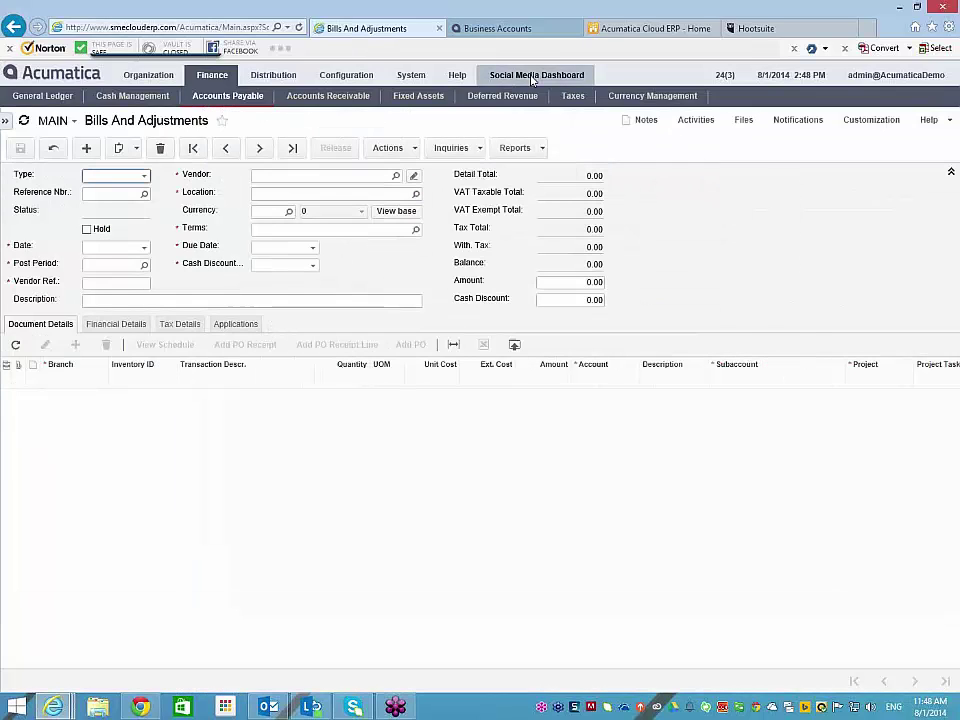
Return to the Social Media Dashboard module with the navigation pane shown, and briefly view the message composer's profile list.
click(531, 80)
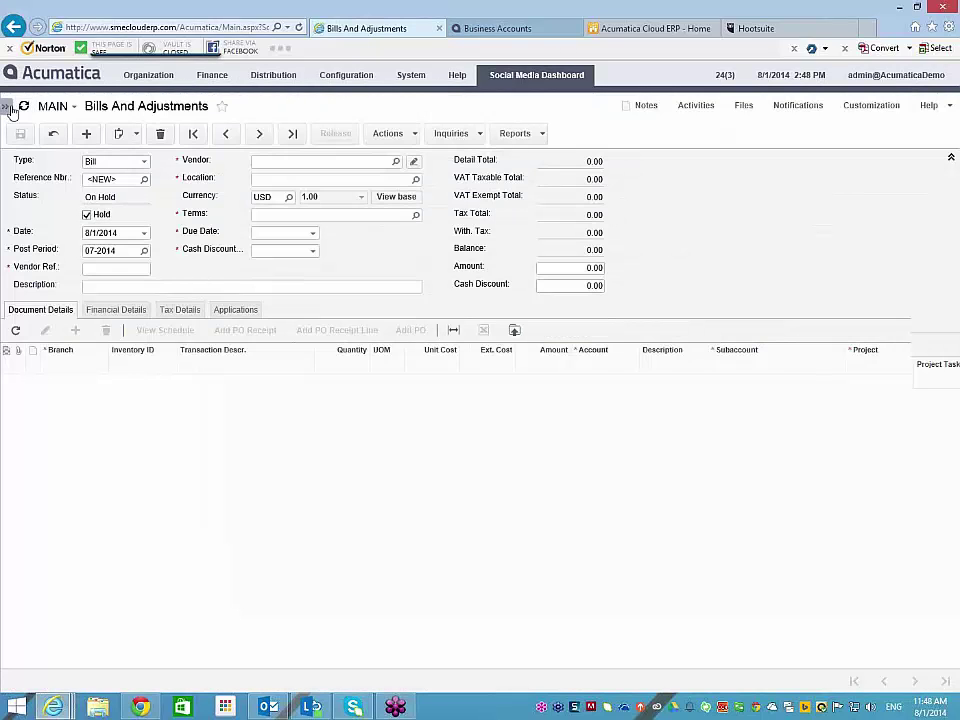
click(9, 107)
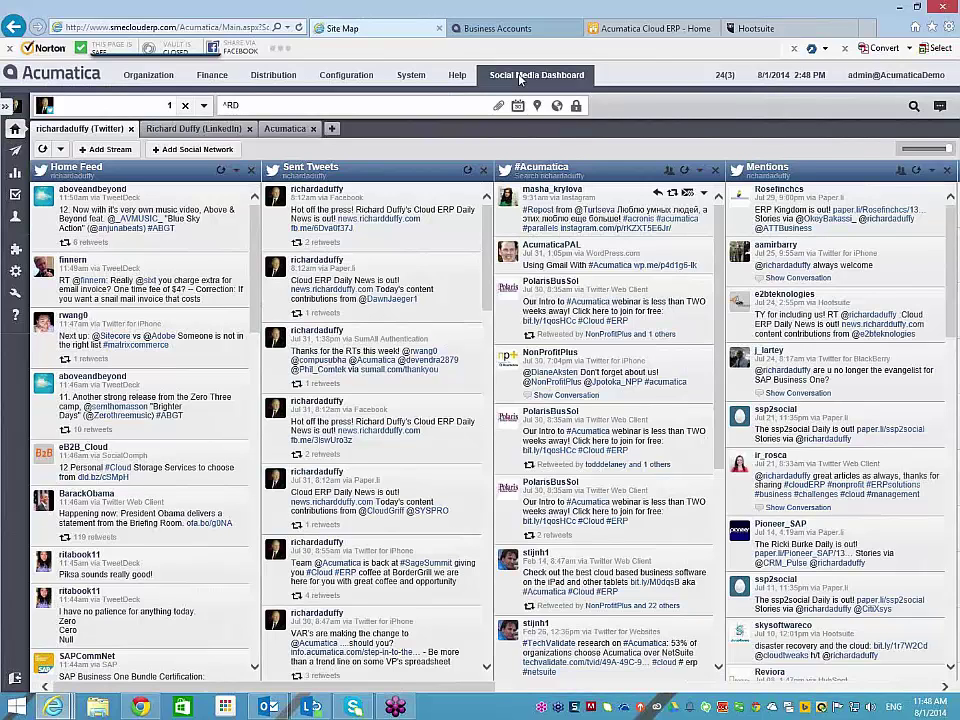
click(226, 78)
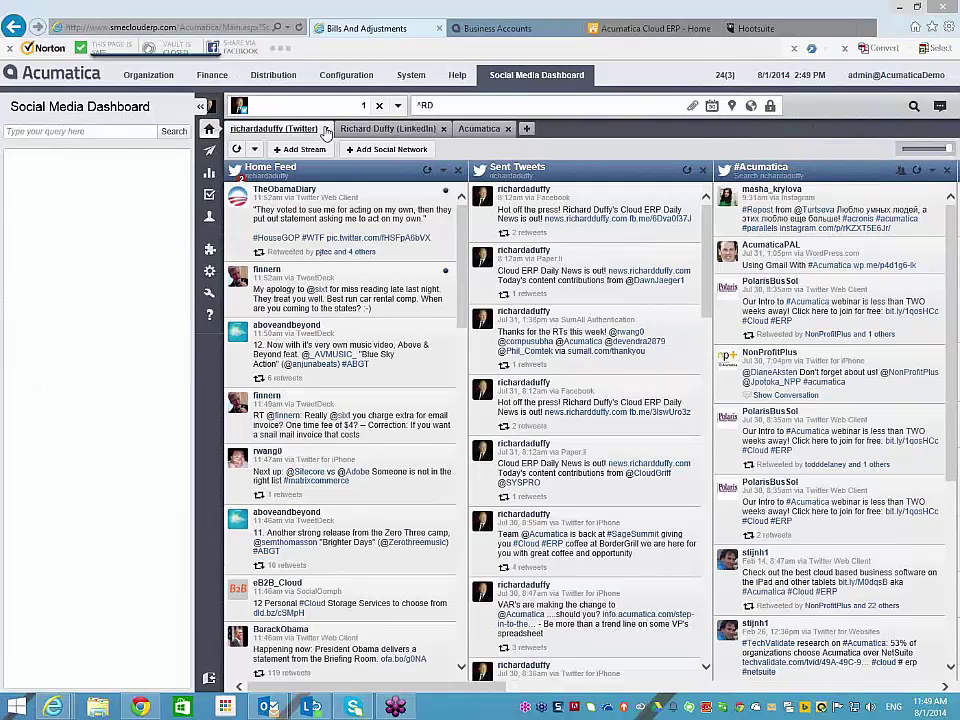
click(363, 111)
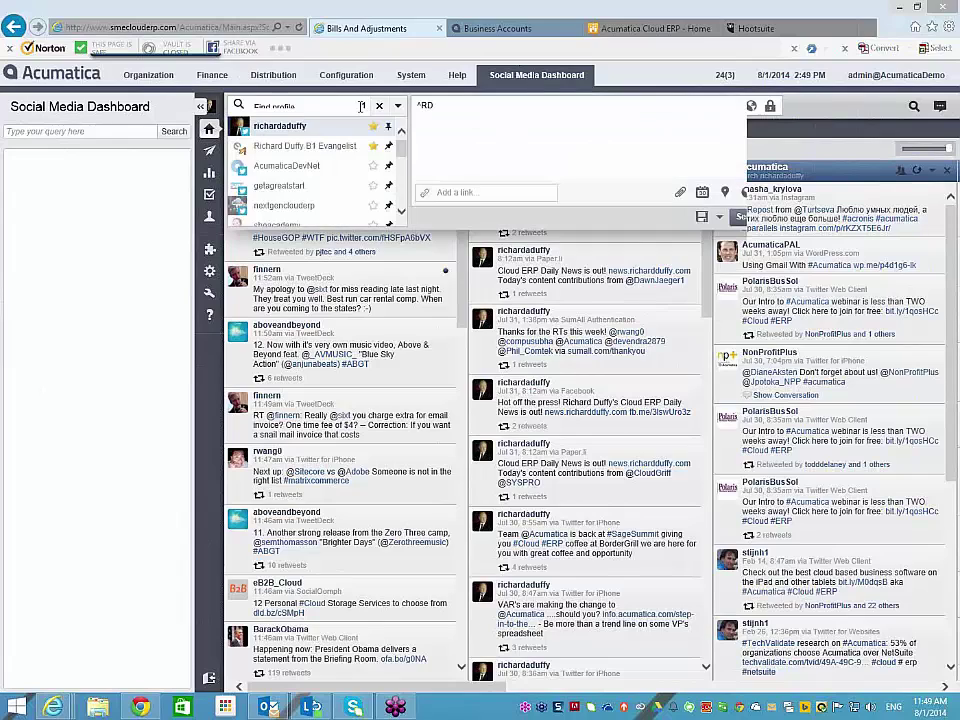
click(640, 86)
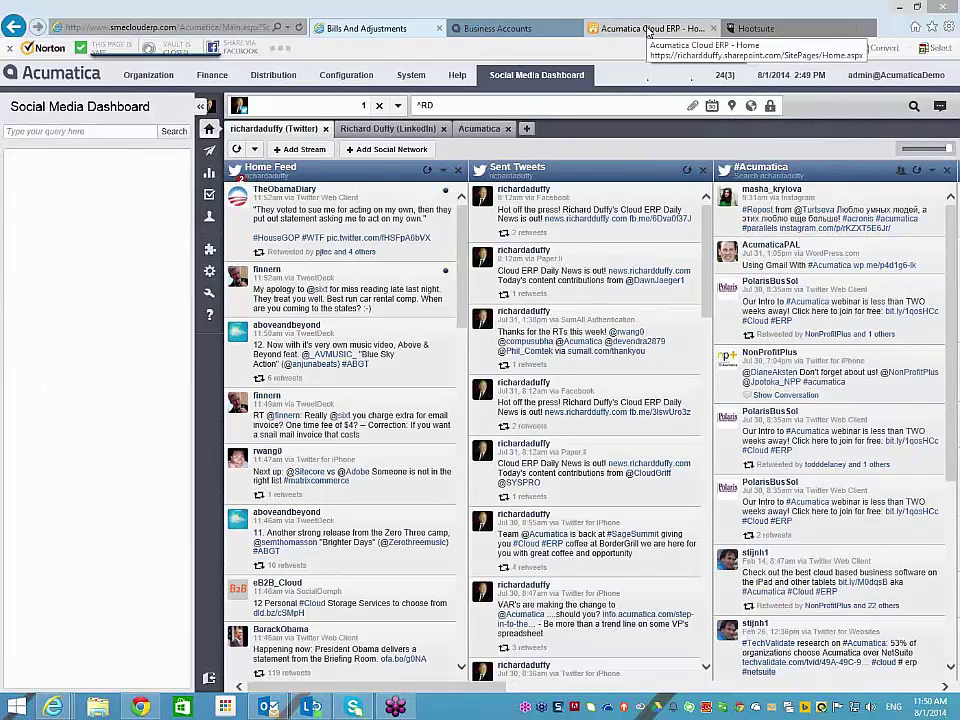
View the Acumatica Cloud ERP SharePoint home page and switch to the Business Accounts screen in Acumatica.
click(650, 28)
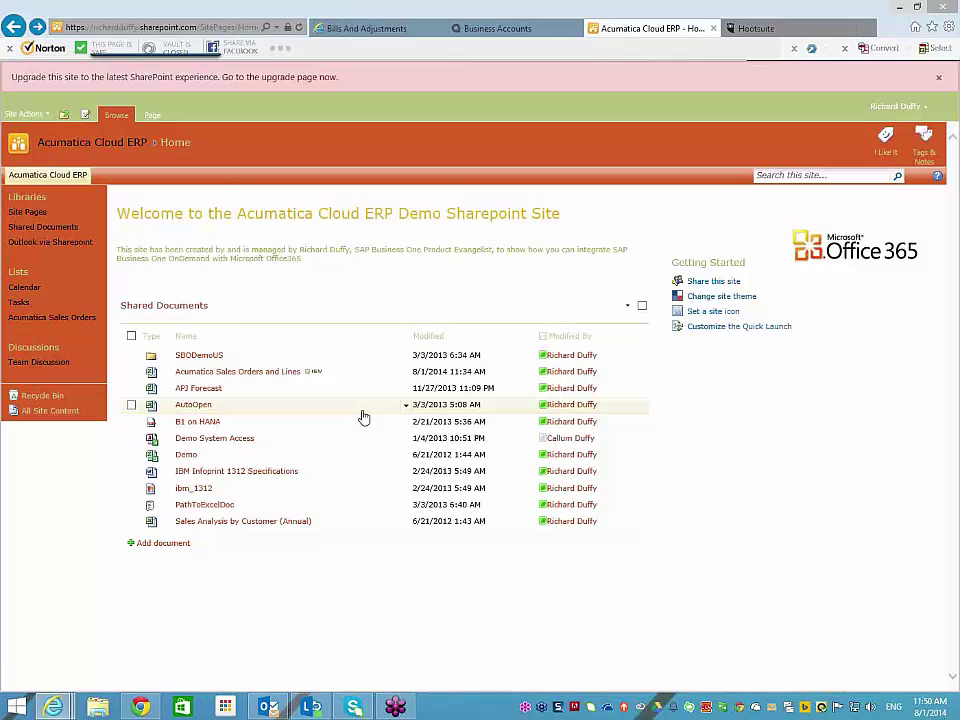
click(366, 28)
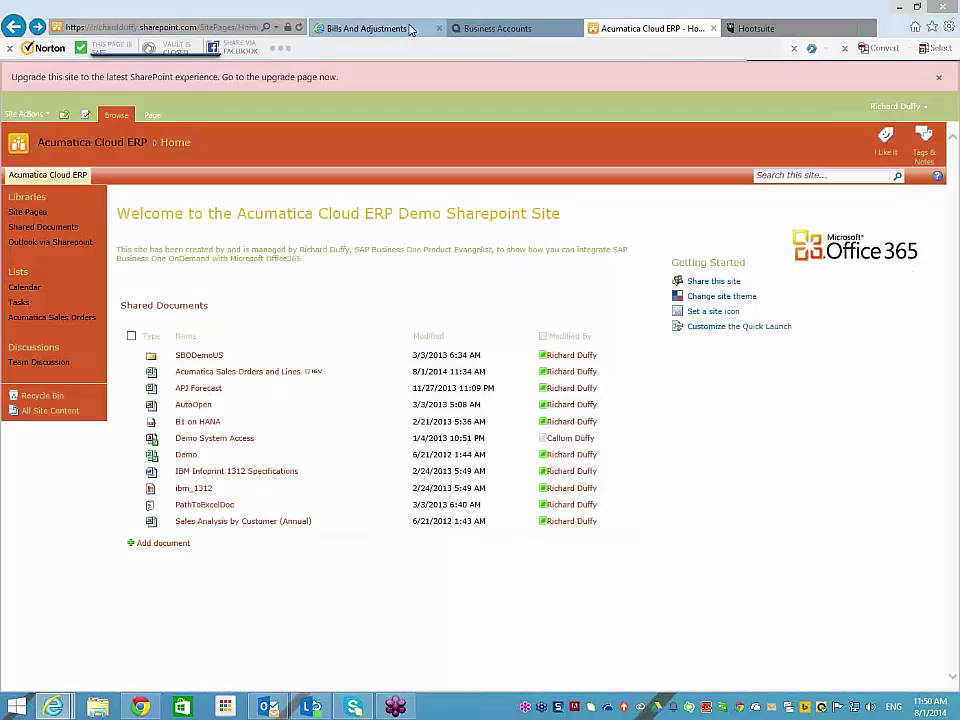
click(645, 28)
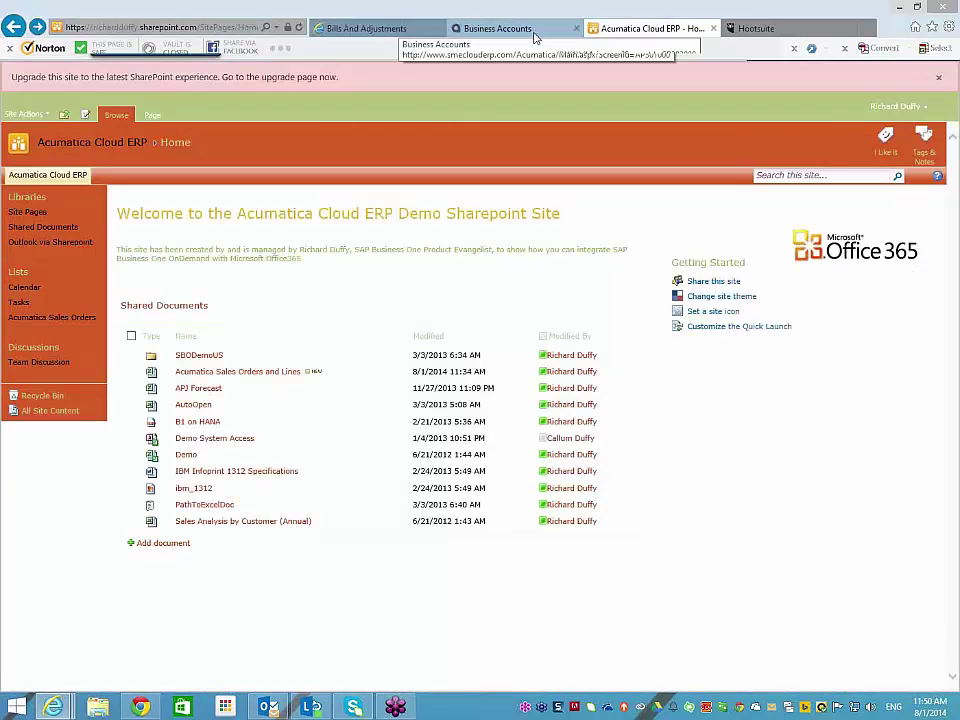
click(534, 33)
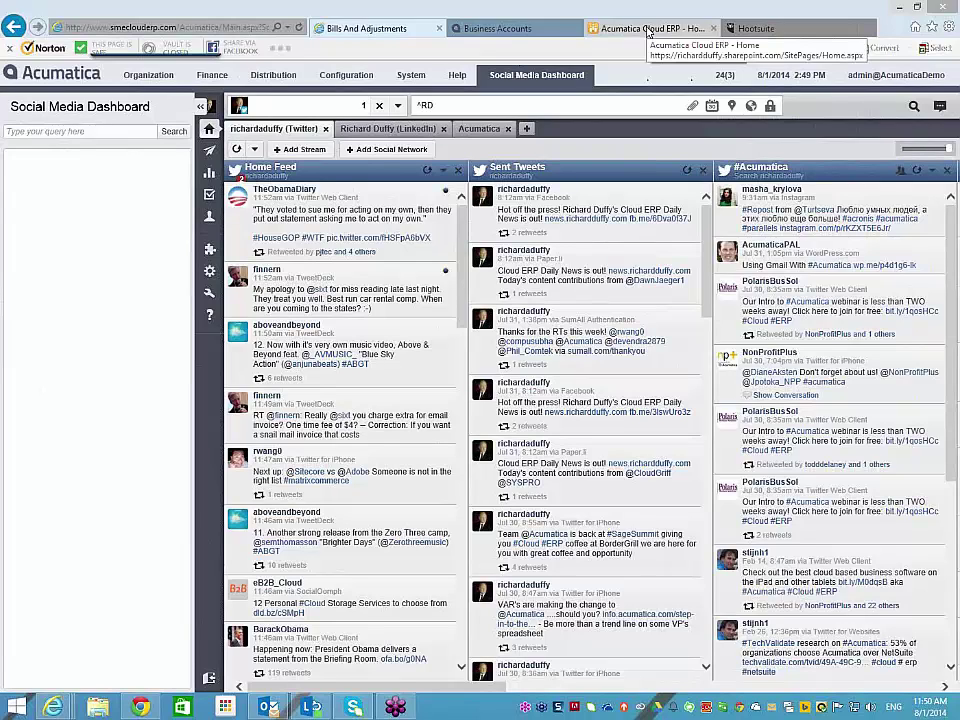
key(ctrl+Tab)
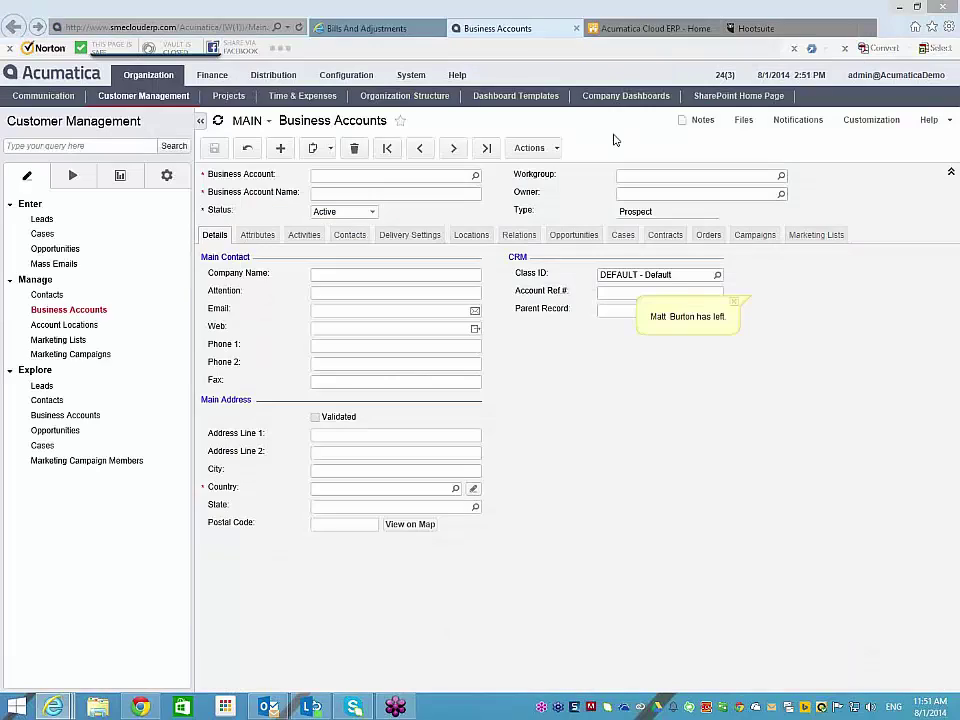